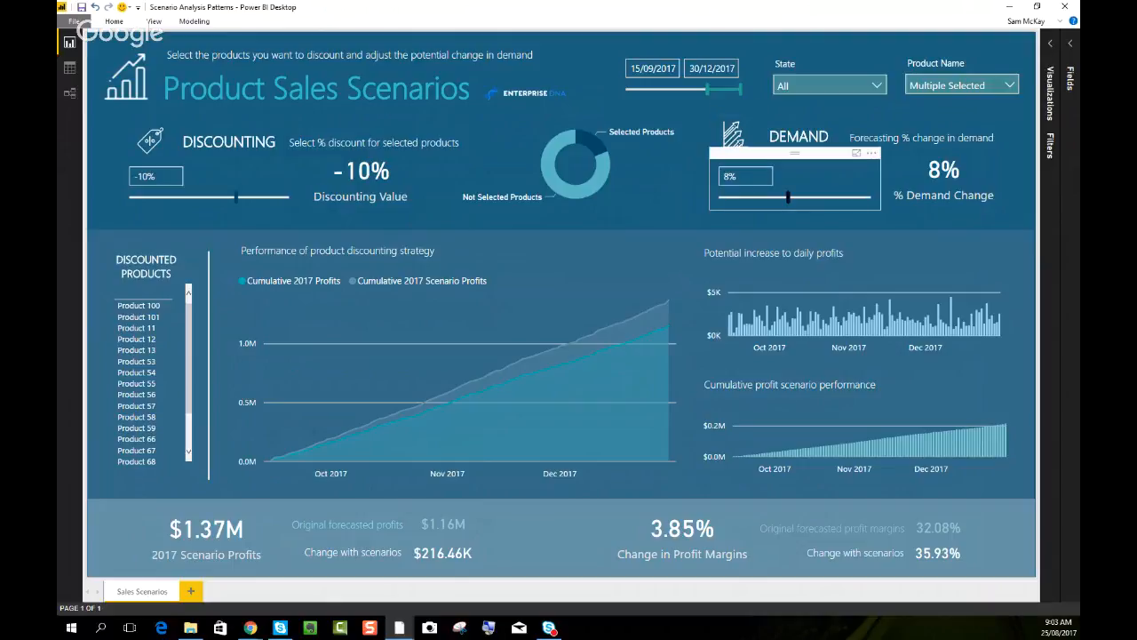
# - Set the demand change to 4% and the report's date range to 6/05/2017 through 23/08/2017
pyautogui.moveTo(781, 198); pyautogui.dragTo(773, 197)
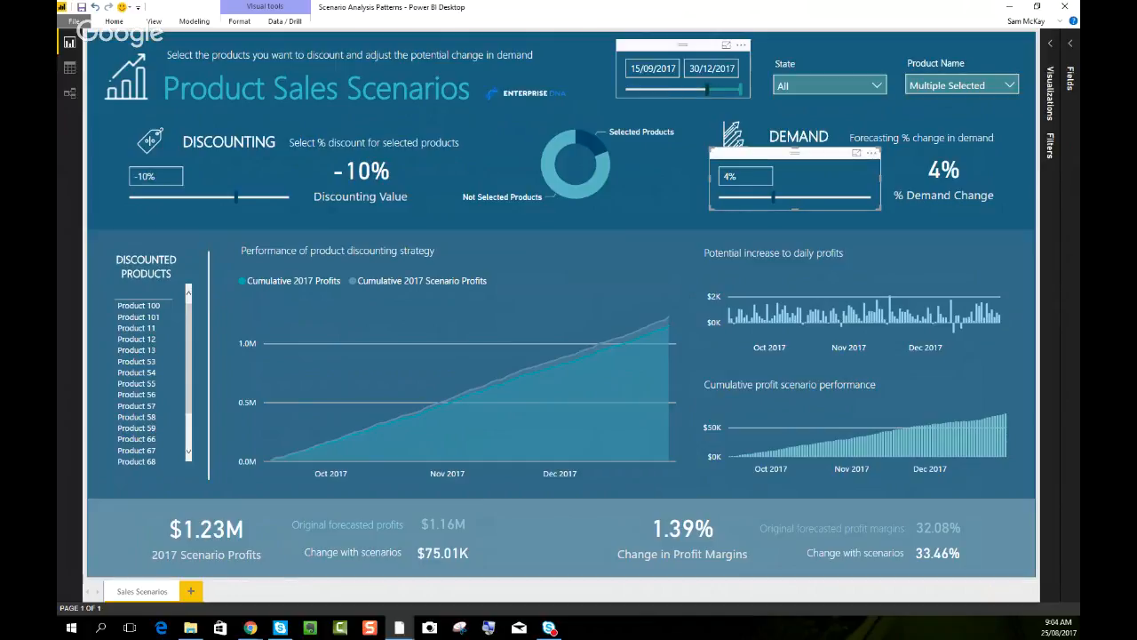
pyautogui.moveTo(707, 89); pyautogui.dragTo(667, 89)
pyautogui.moveTo(740, 89); pyautogui.dragTo(701, 89)
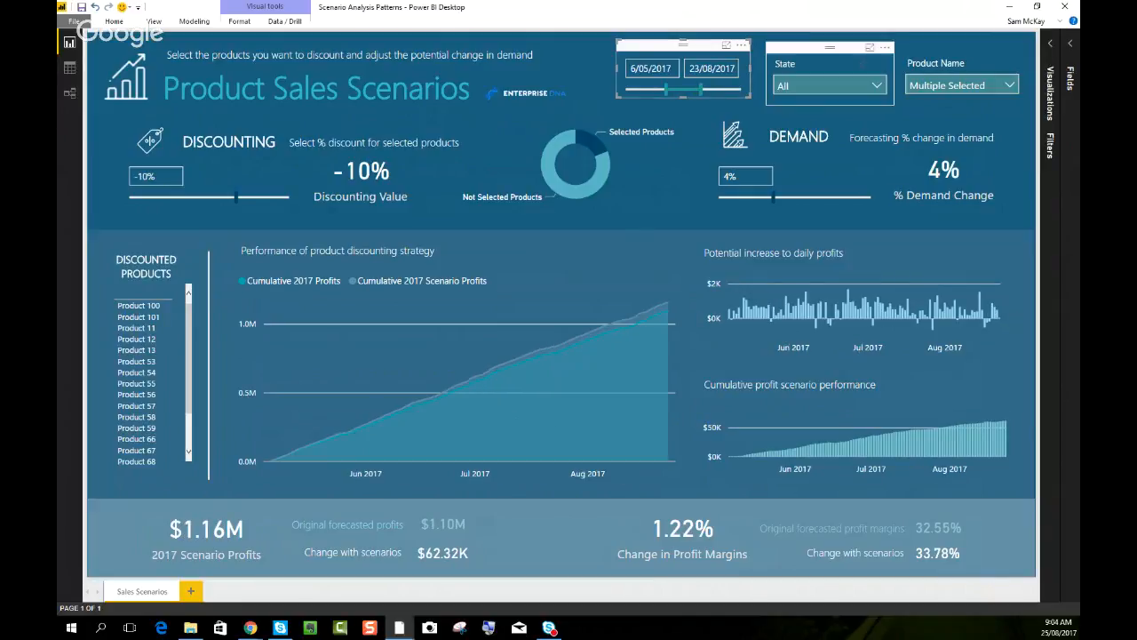
# - Filter the report's State slicer to Florida only
pyautogui.click(876, 85)
pyautogui.scroll(-1, 785, 145)
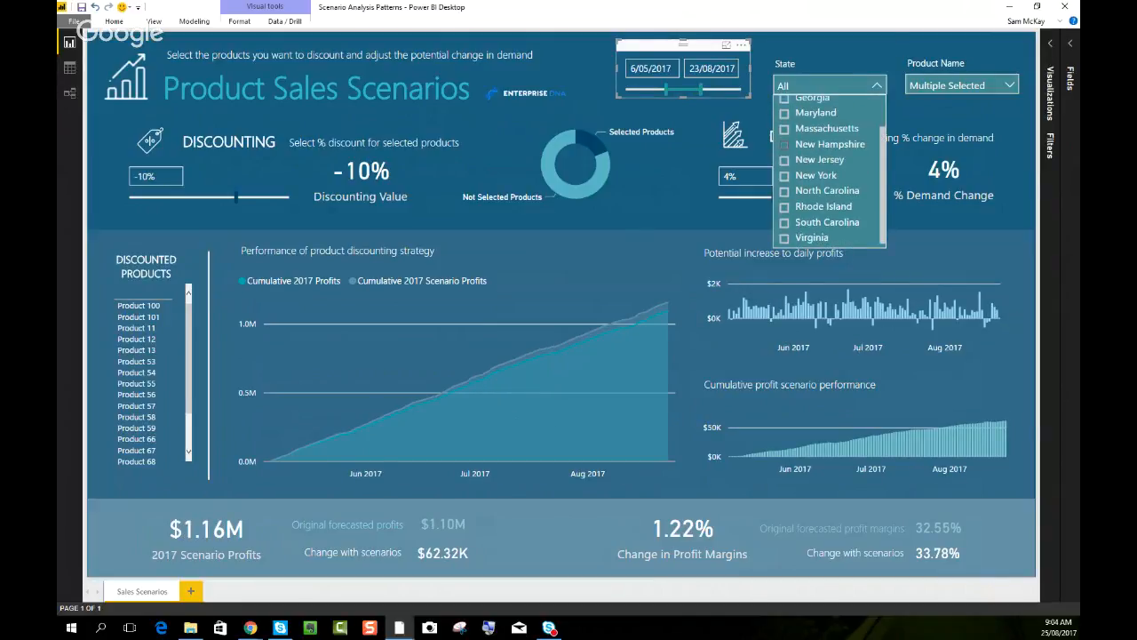
pyautogui.scroll(1, 830, 160)
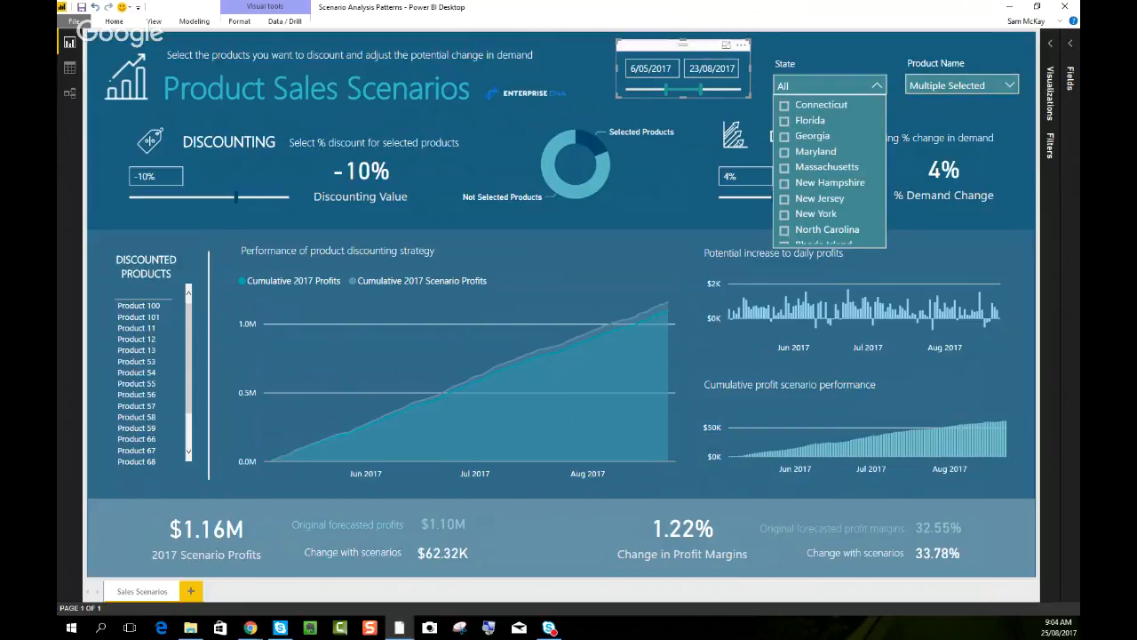
pyautogui.click(785, 121)
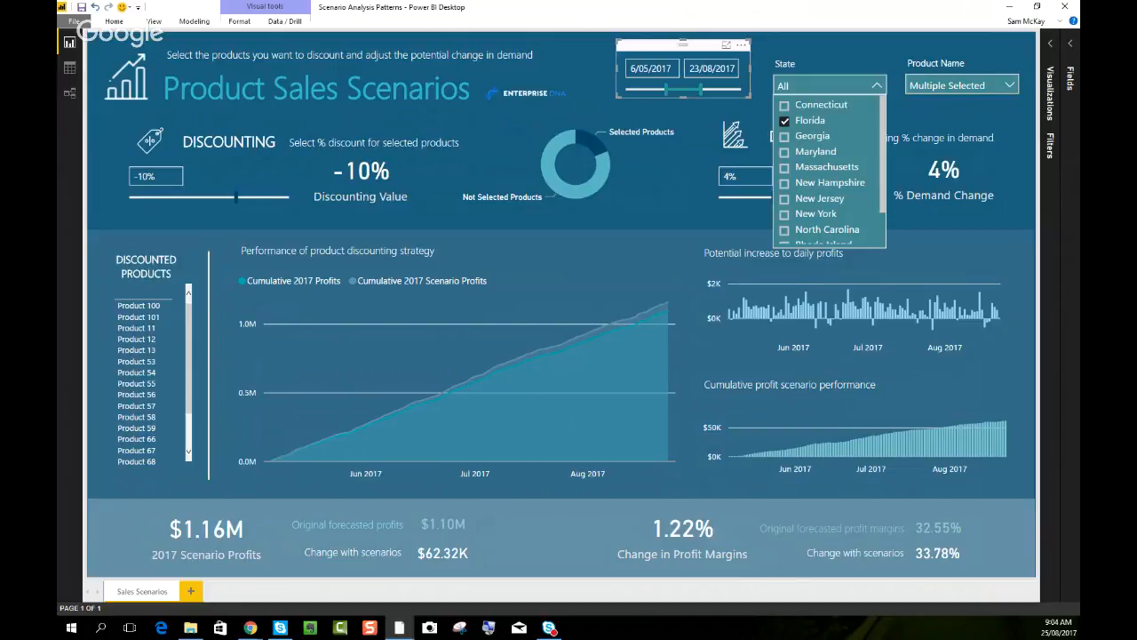
pyautogui.click(877, 86)
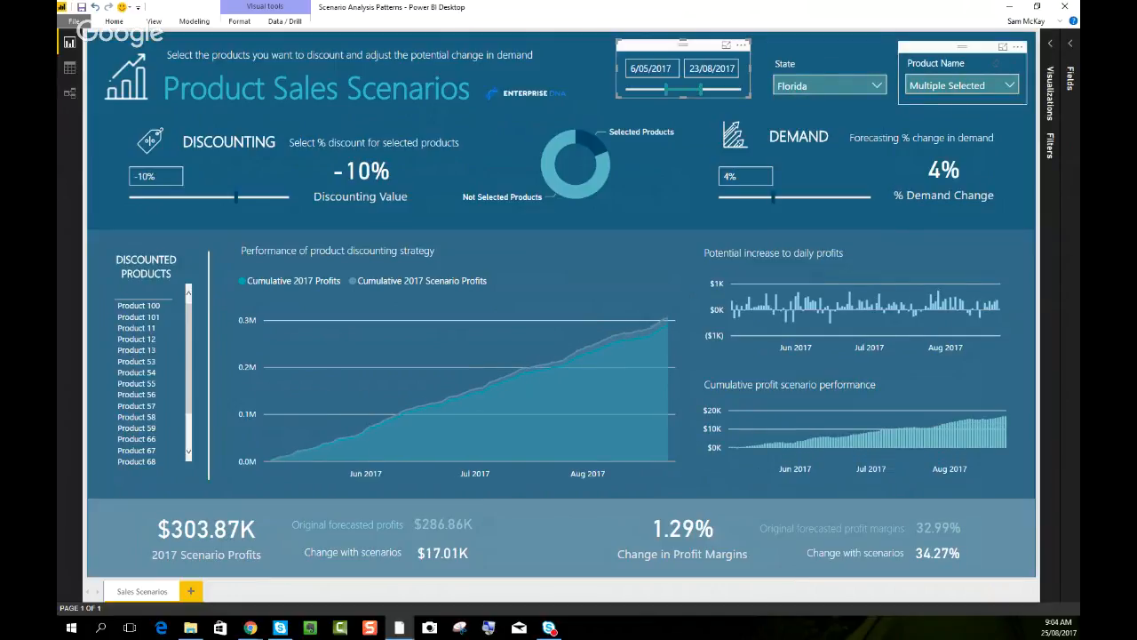
# - Clear the Product Name selection and select Products 61, 101, 11, 12 and 100 for discounting
pyautogui.click(996, 64)
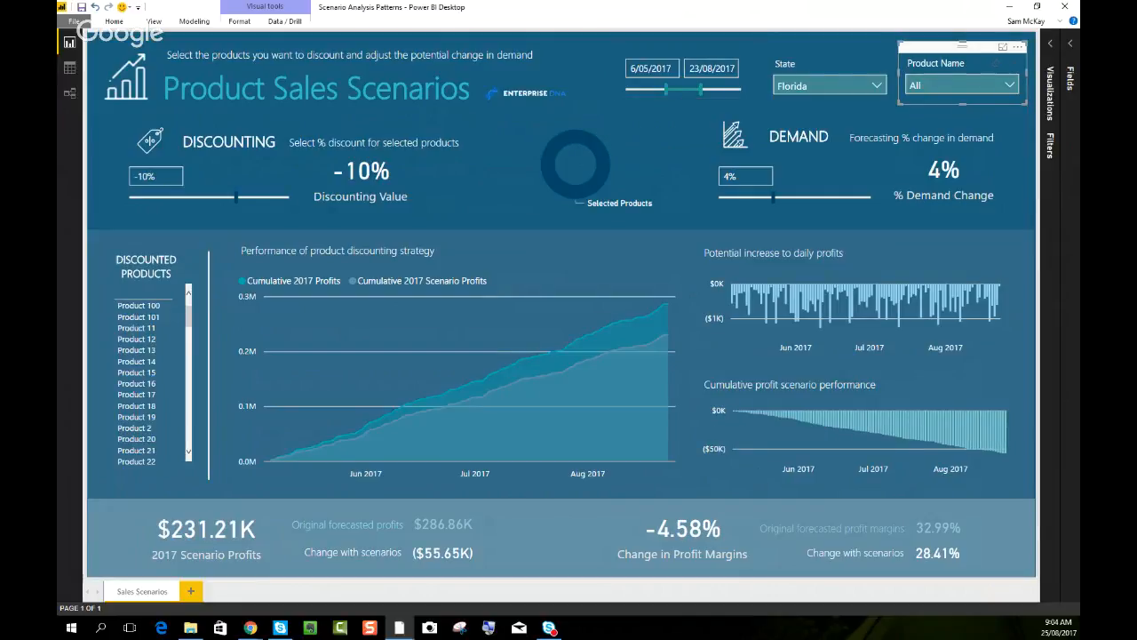
pyautogui.click(1010, 86)
pyautogui.scroll(-4, 959, 130)
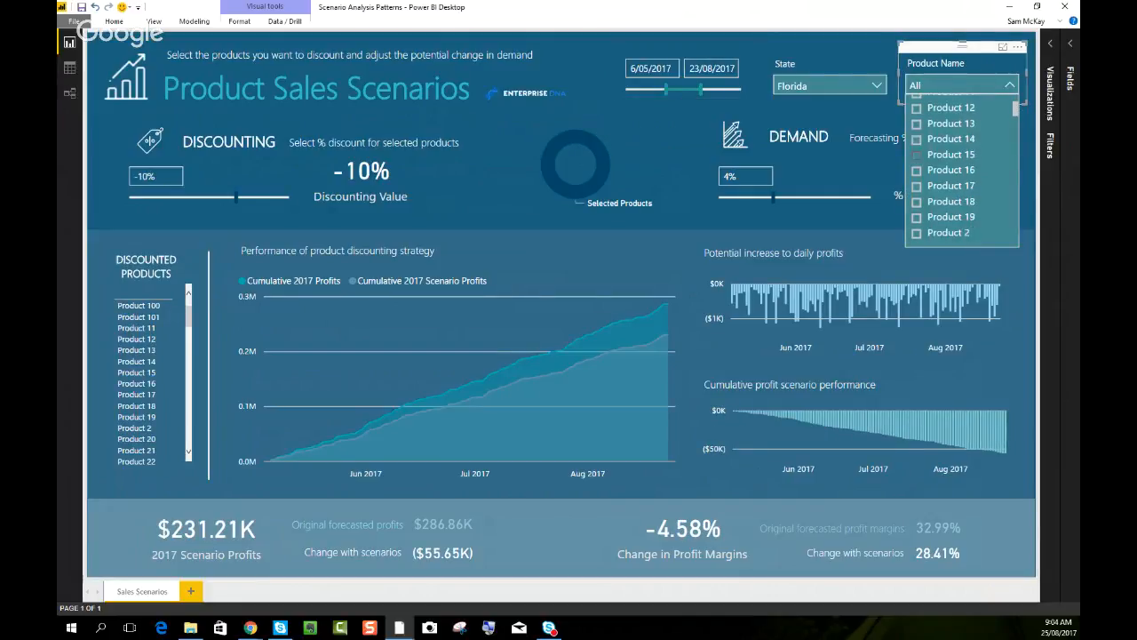
pyautogui.scroll(-10, 960, 169)
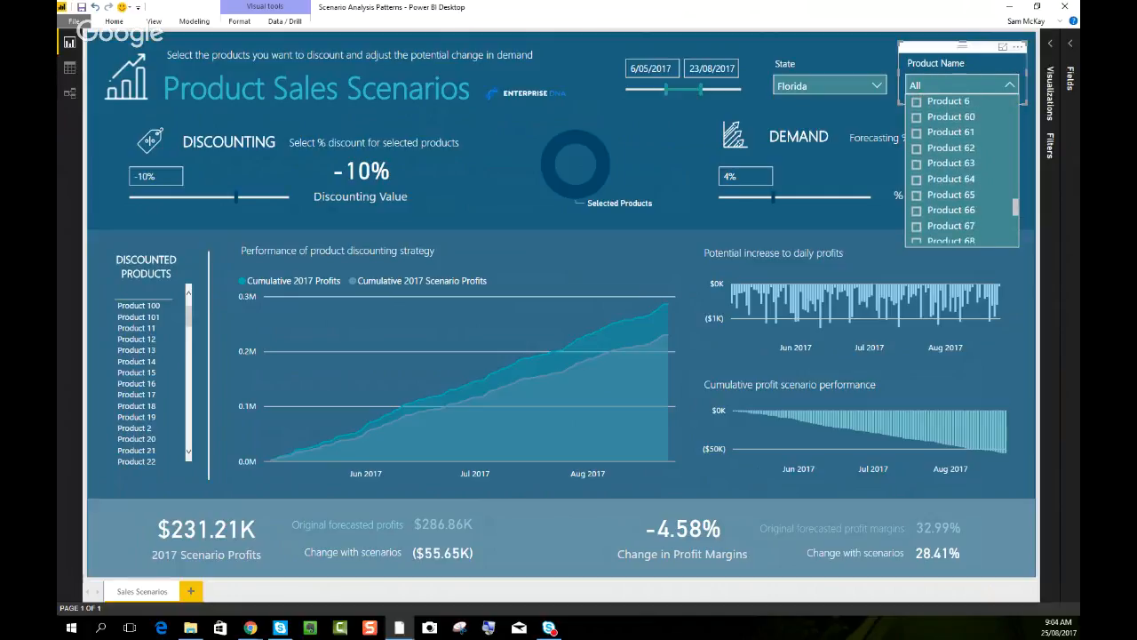
pyautogui.click(917, 133)
pyautogui.click(917, 151)
pyautogui.click(917, 167)
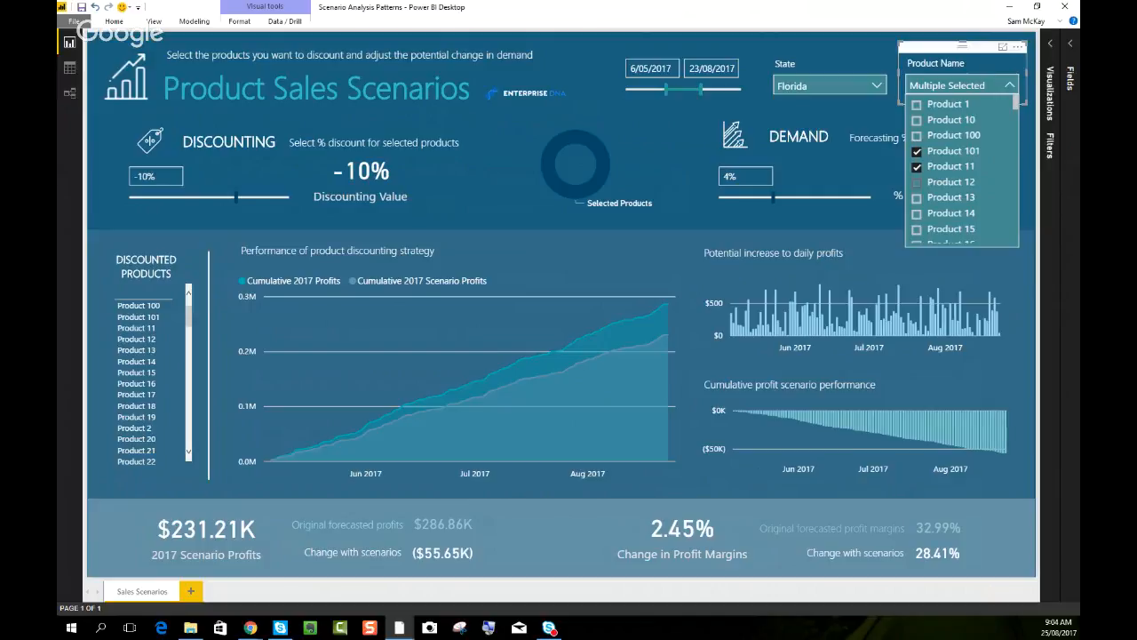
pyautogui.click(917, 183)
pyautogui.click(917, 136)
pyautogui.click(1009, 86)
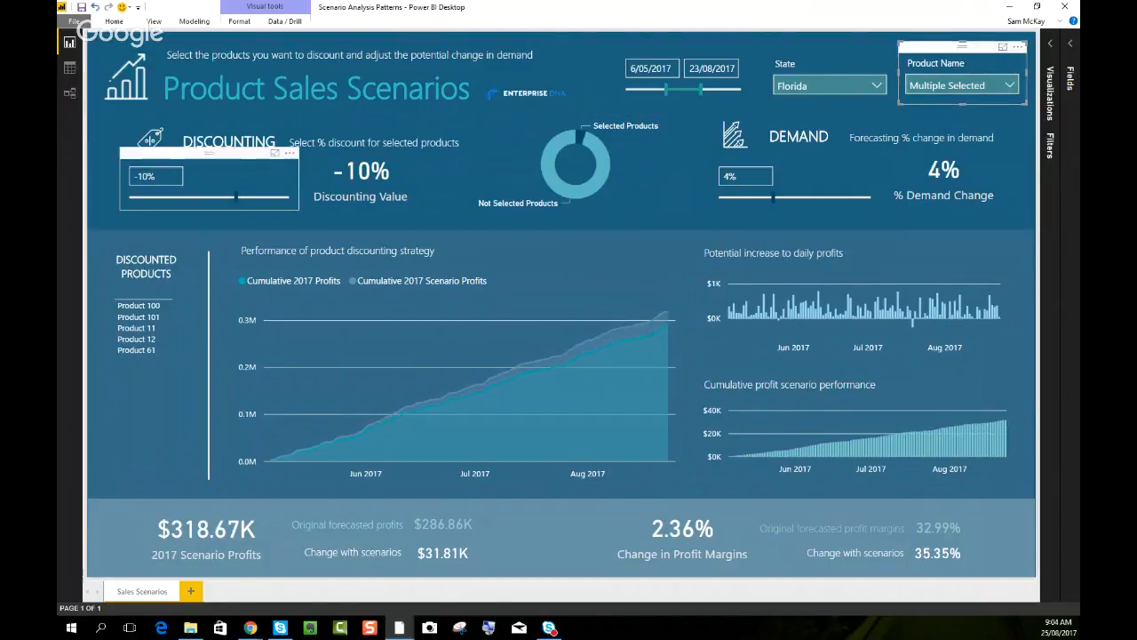
# - Set the discount to -20% and the demand change to 6%, and inspect the cumulative profits chart
pyautogui.moveTo(236, 197); pyautogui.dragTo(184, 198)
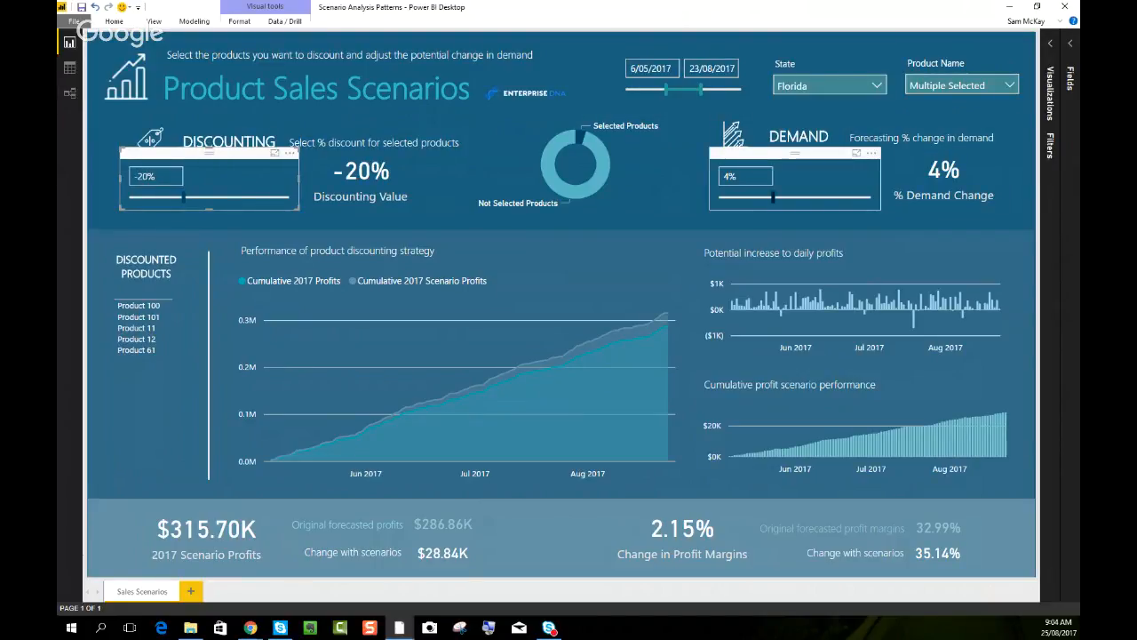
pyautogui.moveTo(773, 197); pyautogui.dragTo(781, 197)
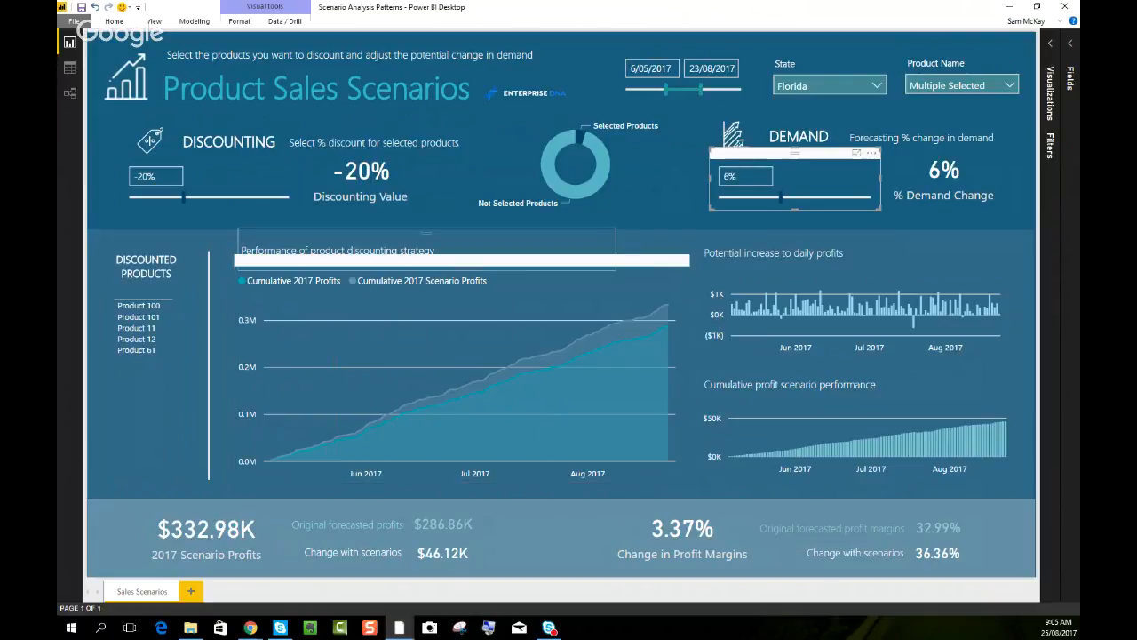
pyautogui.moveTo(322, 409)
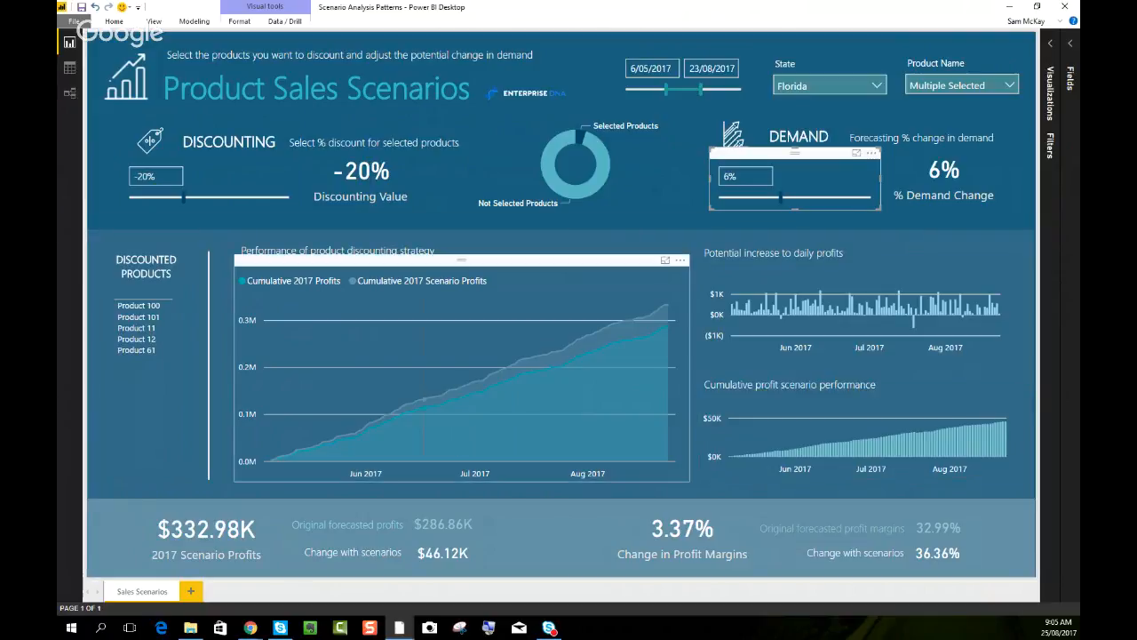
pyautogui.moveTo(465, 389)
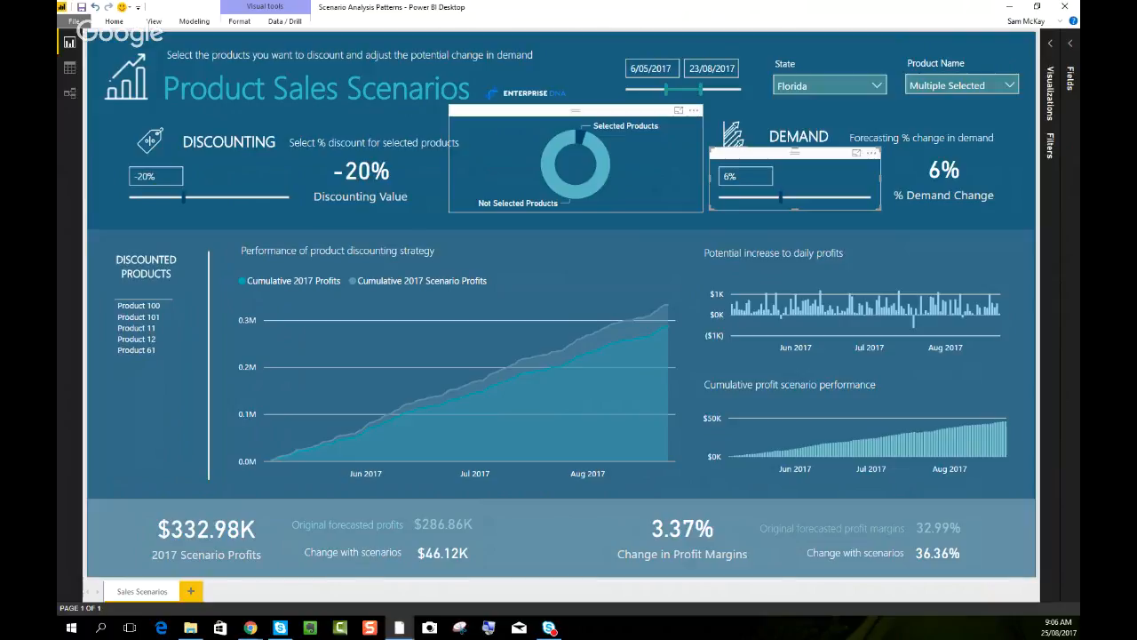
# - Clear the Product Name selection and set the discounting value to 0%
pyautogui.hotkey('alt', 'Tab')
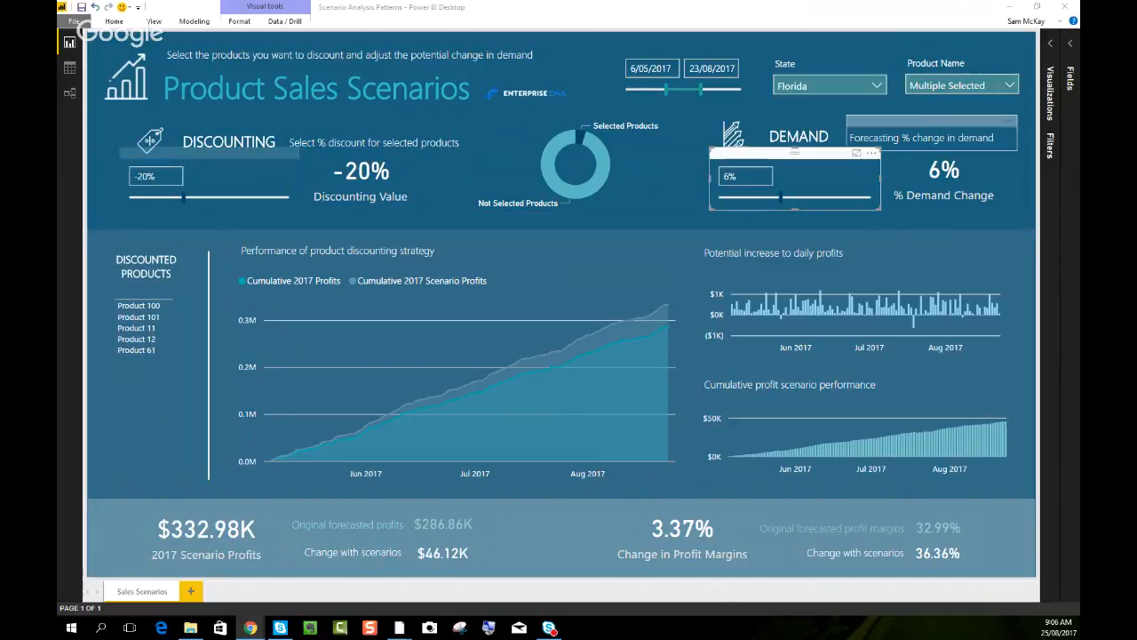
pyautogui.click(962, 86)
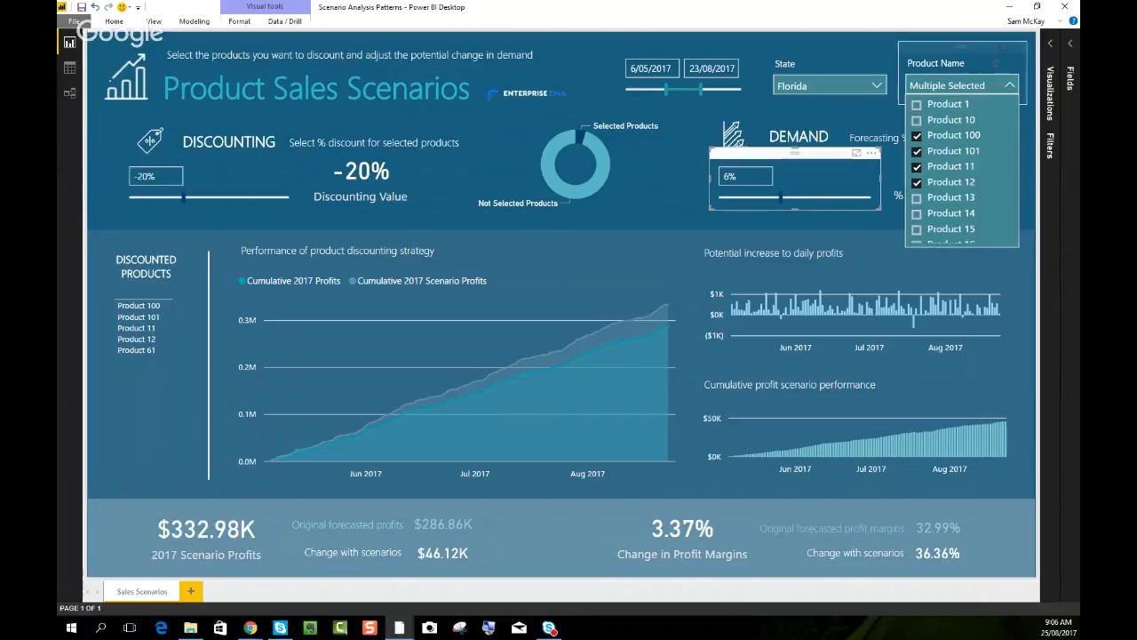
pyautogui.click(996, 63)
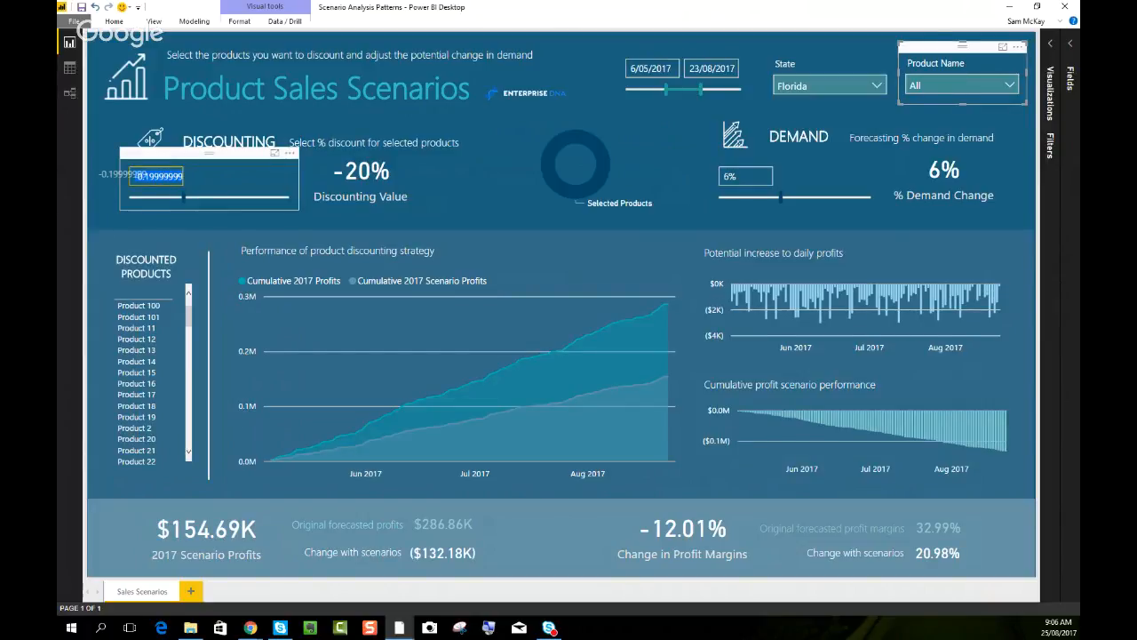
pyautogui.write('0')
pyautogui.press('Return')
pyautogui.click(356, 221)
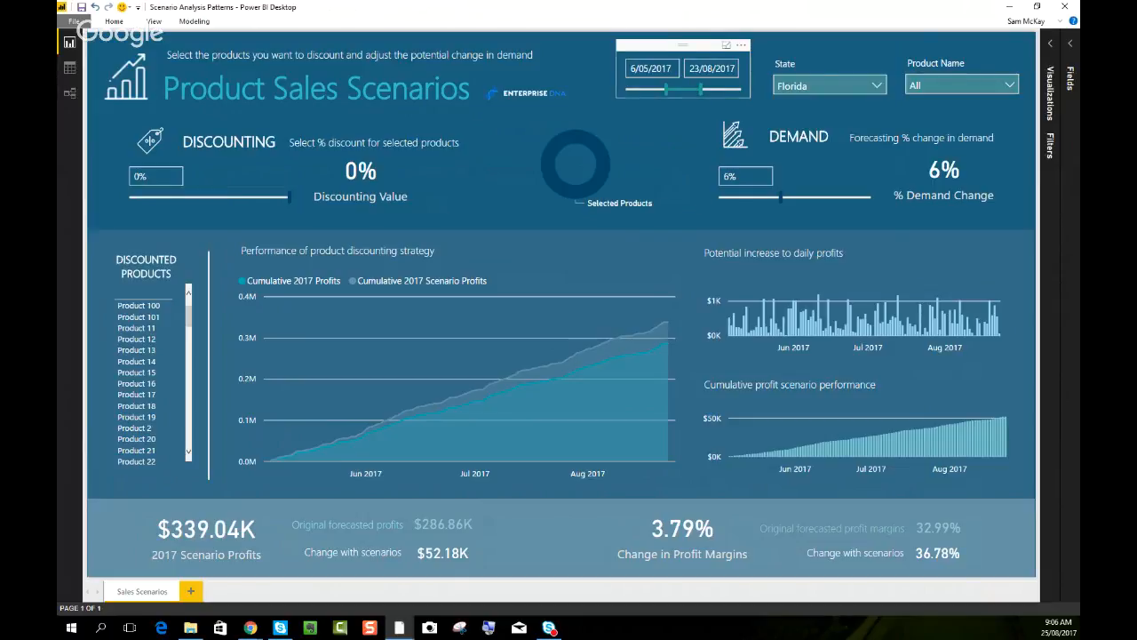
pyautogui.click(829, 85)
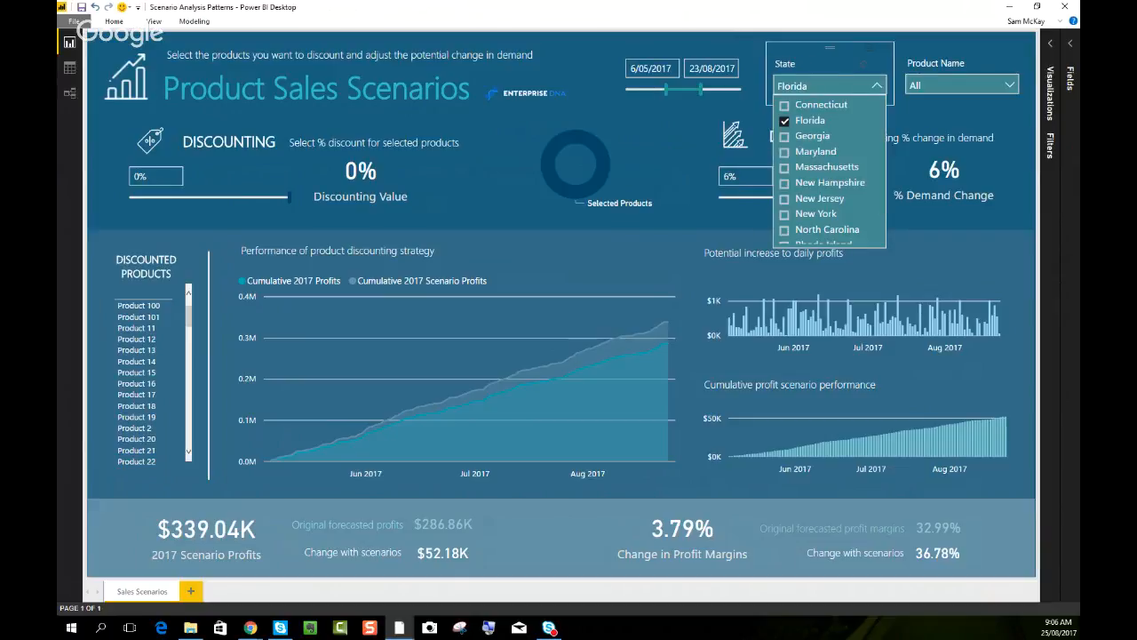
pyautogui.click(872, 85)
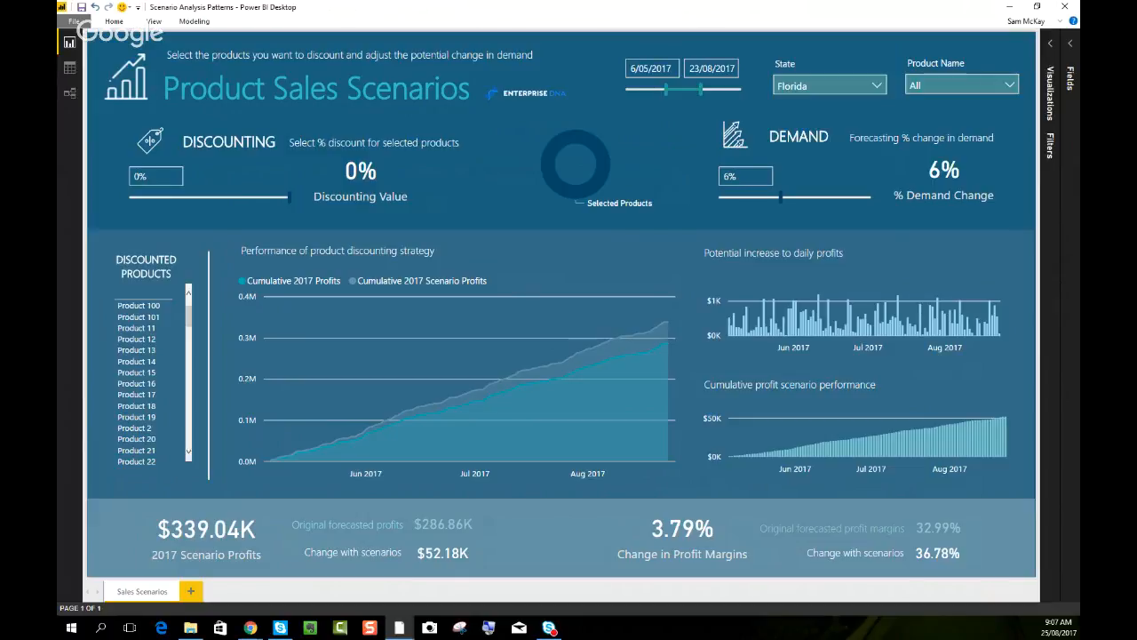
pyautogui.hotkey('alt', 'Tab')
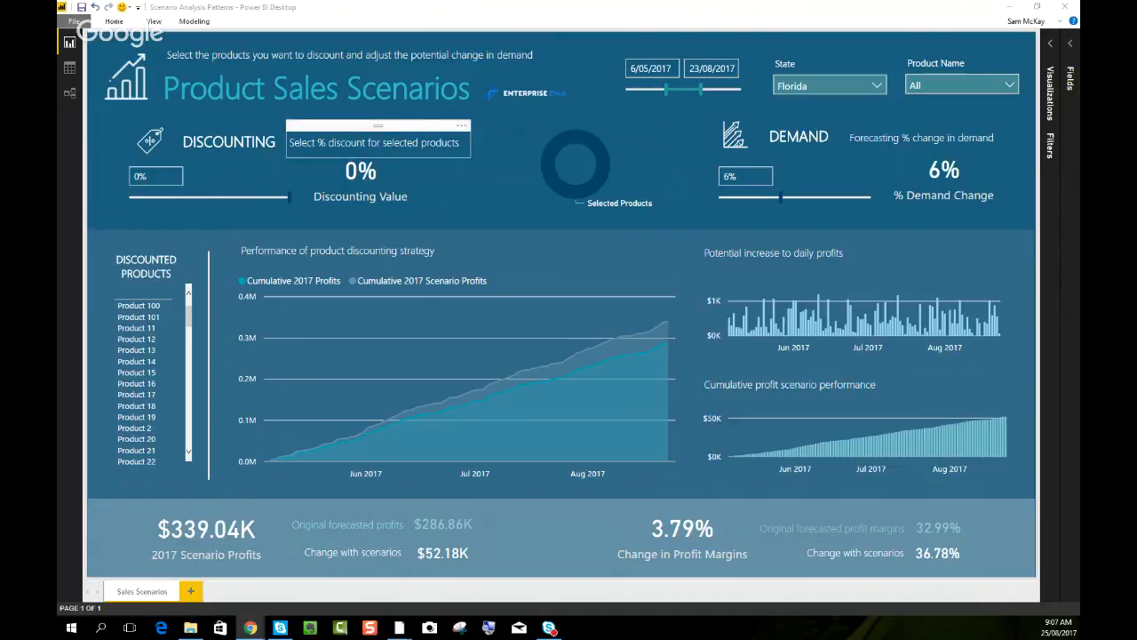
# - Select Products 11, 12 and 13 in the Product Name slicer
pyautogui.click(962, 85)
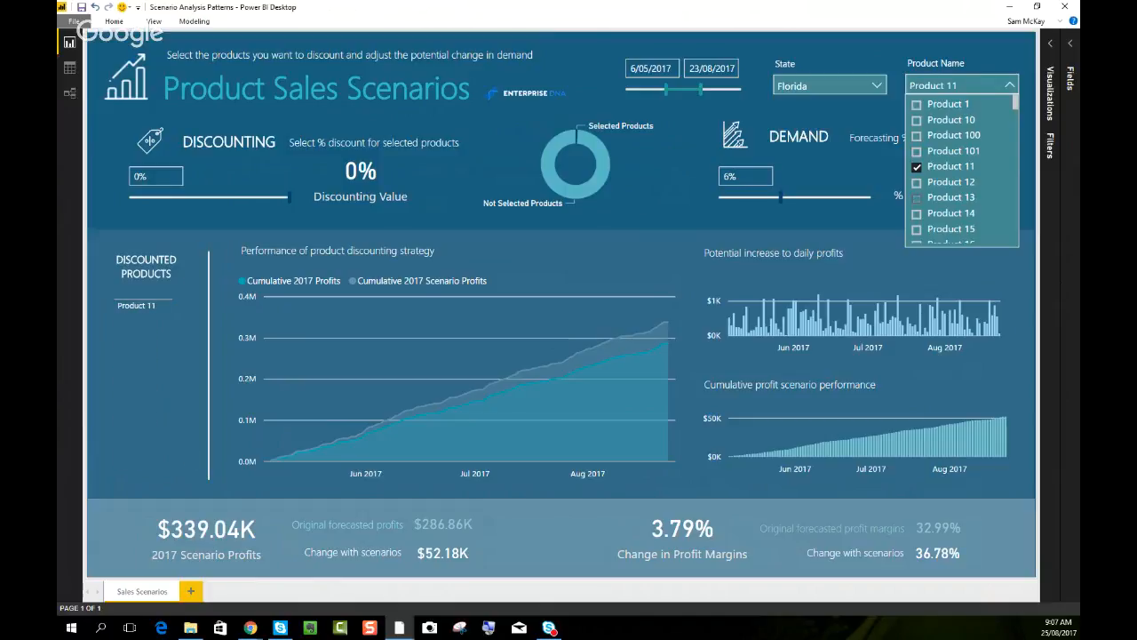
pyautogui.click(917, 198)
pyautogui.click(917, 183)
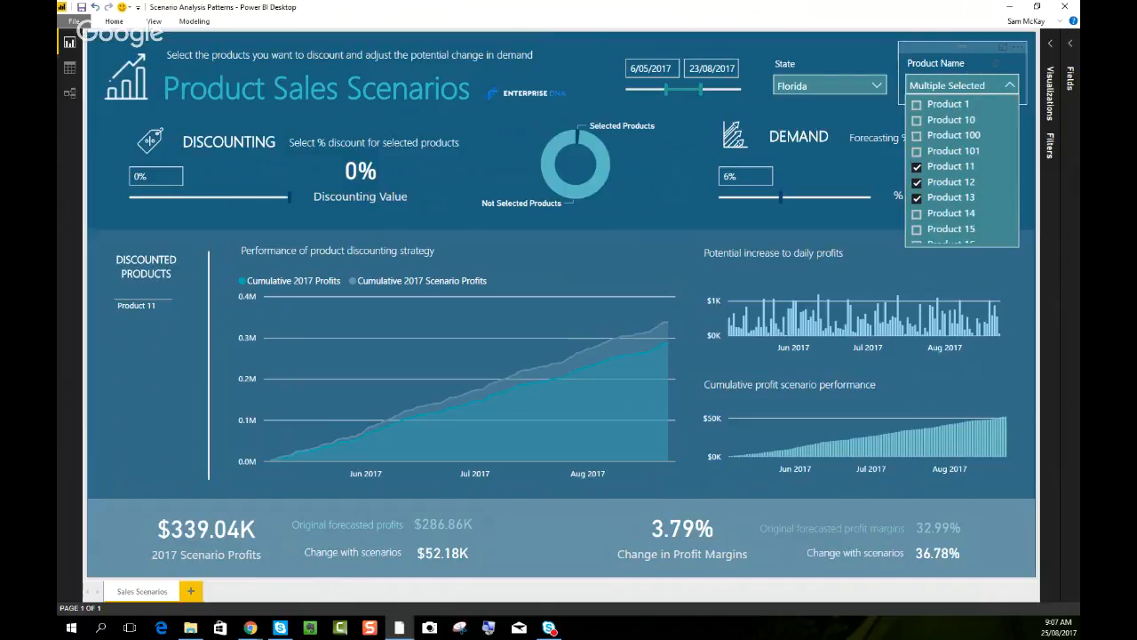
pyautogui.click(1009, 85)
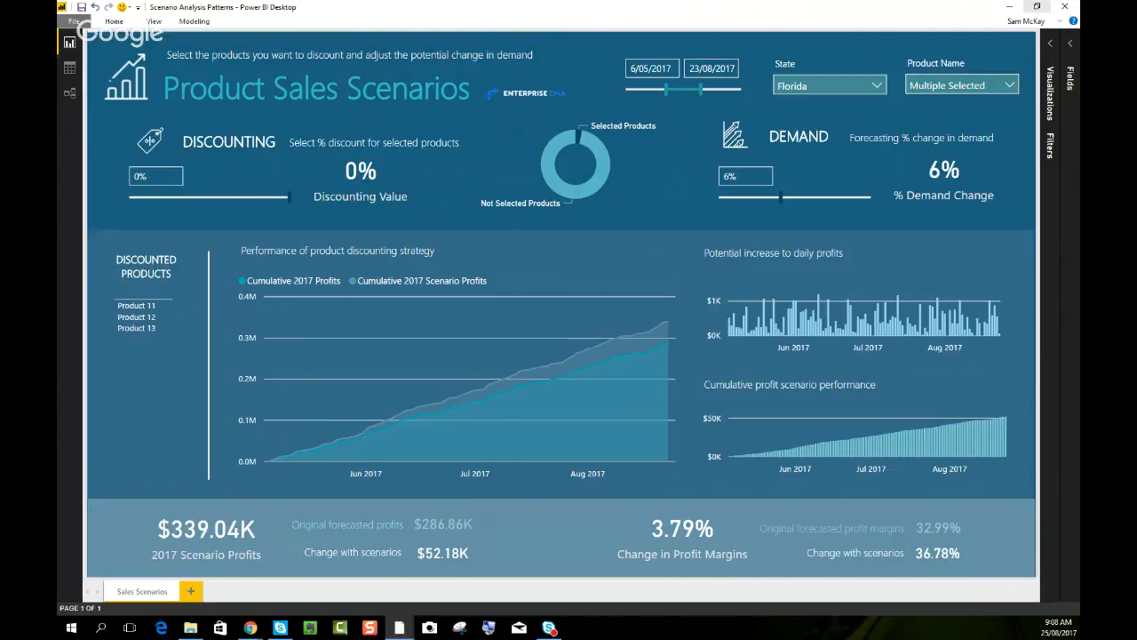
# - Minimize the Product Sales Scenarios report window to bring up the Scenario Analysis Patterns - Example Model report
pyautogui.click(1037, 8)
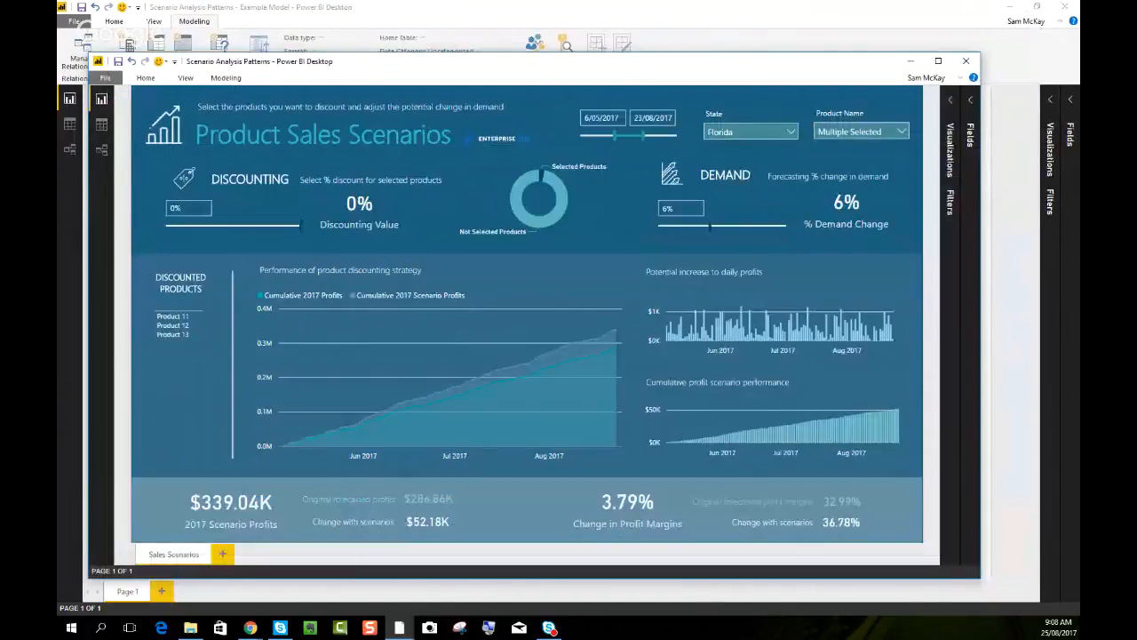
pyautogui.click(911, 62)
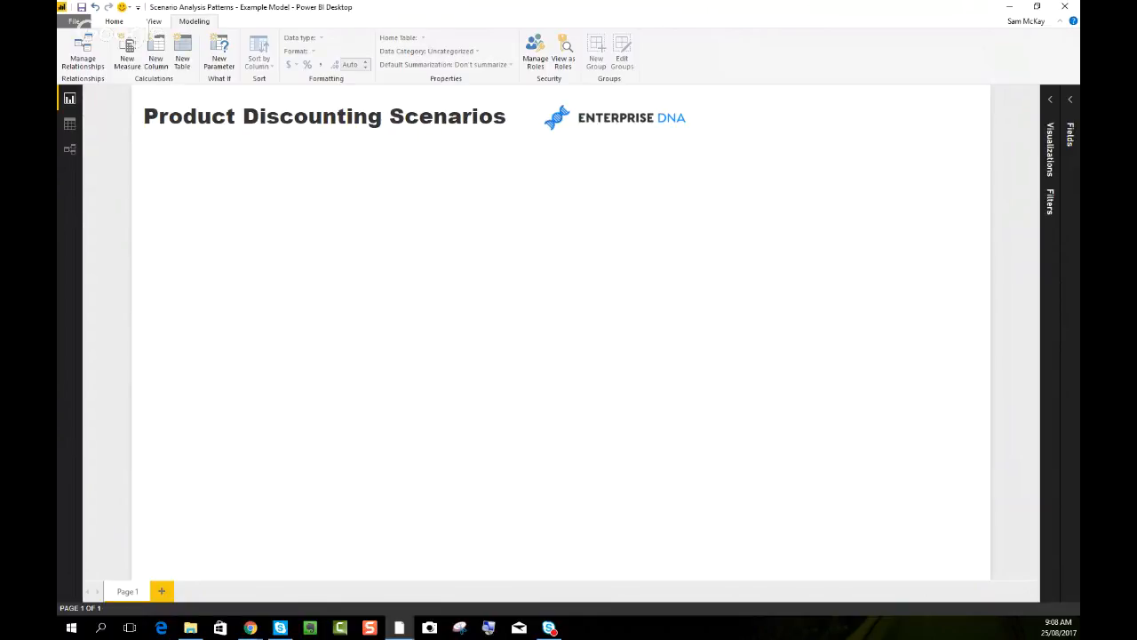
pyautogui.hotkey('alt', 'Tab')
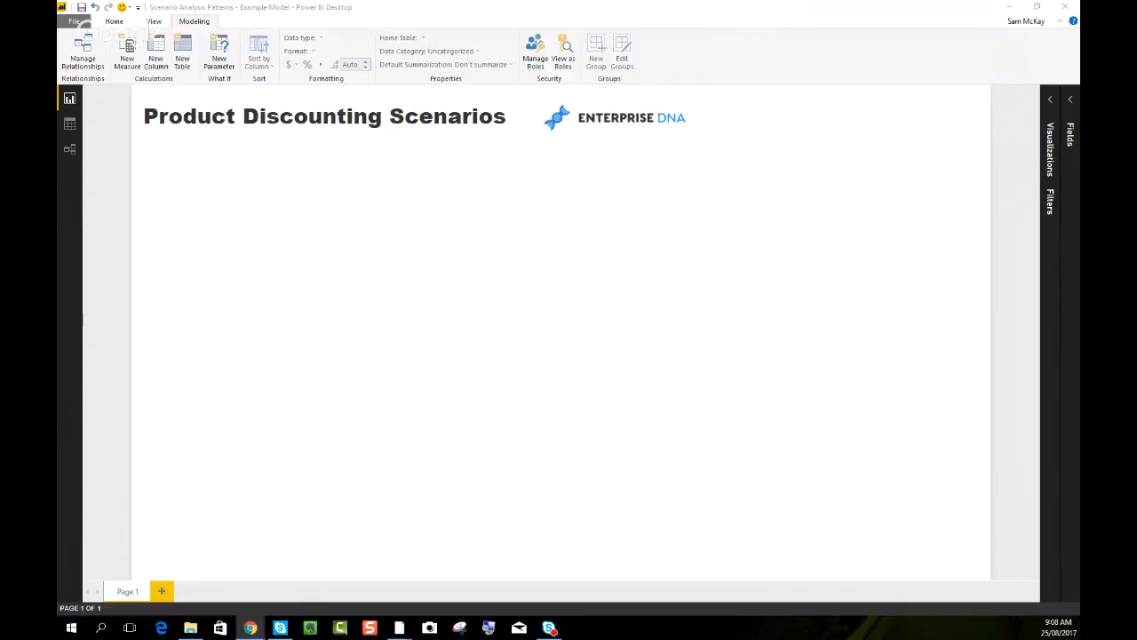
pyautogui.hotkey('alt', 'Tab')
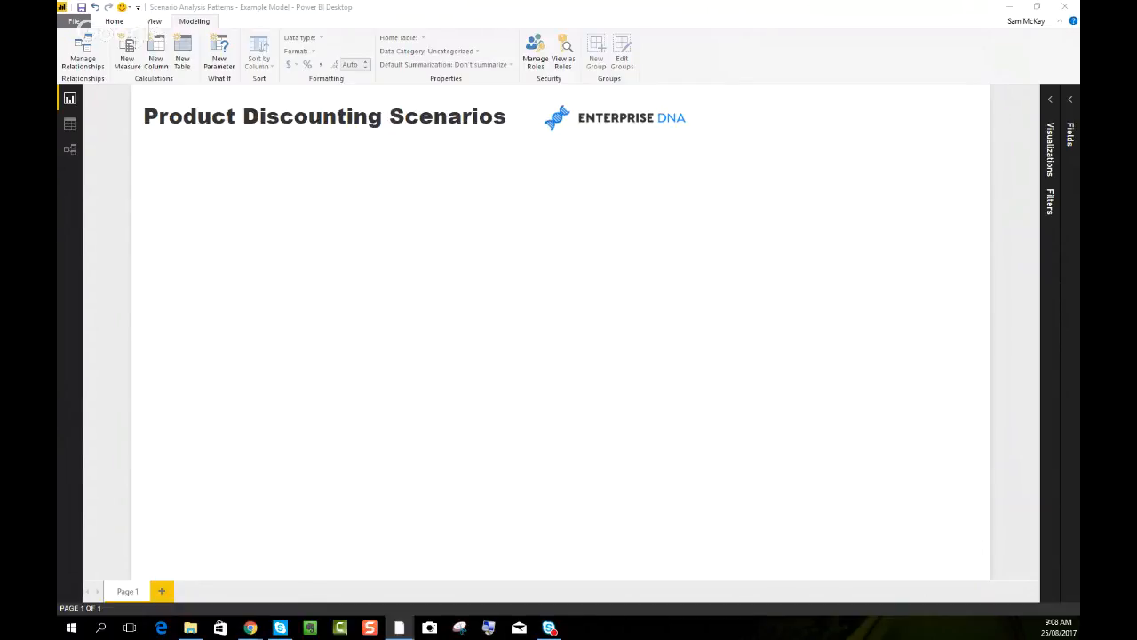
pyautogui.moveTo(57, 92); pyautogui.dragTo(631, 49)
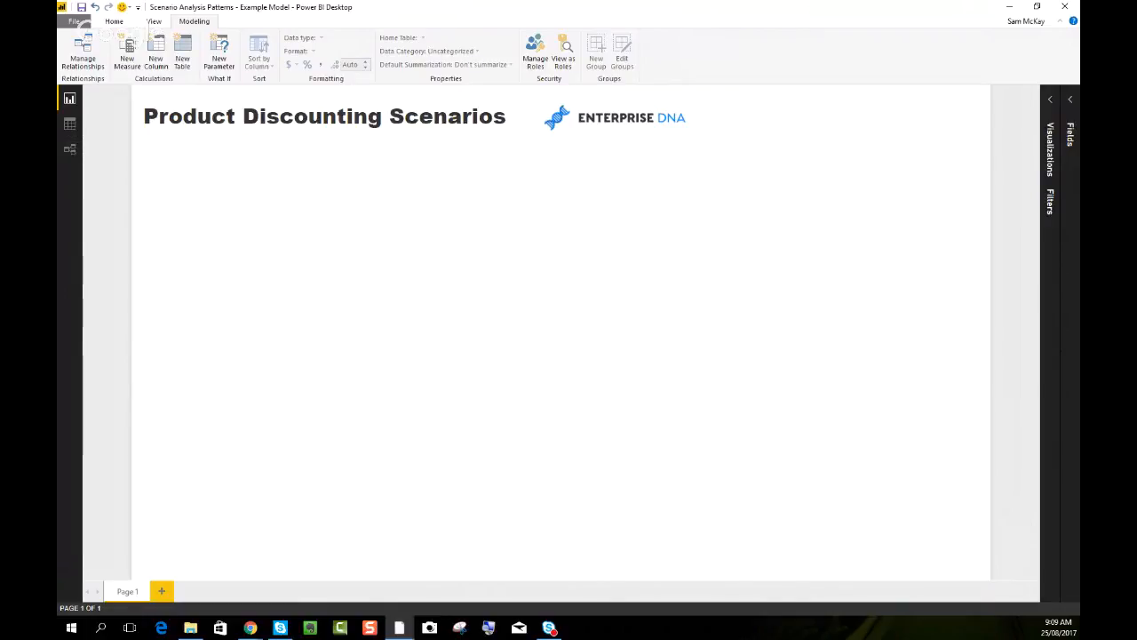
# - Display the visualization options and model fields, and examine the formula of the 2017 Sales Budgets measure in Budget Data
pyautogui.click(1050, 100)
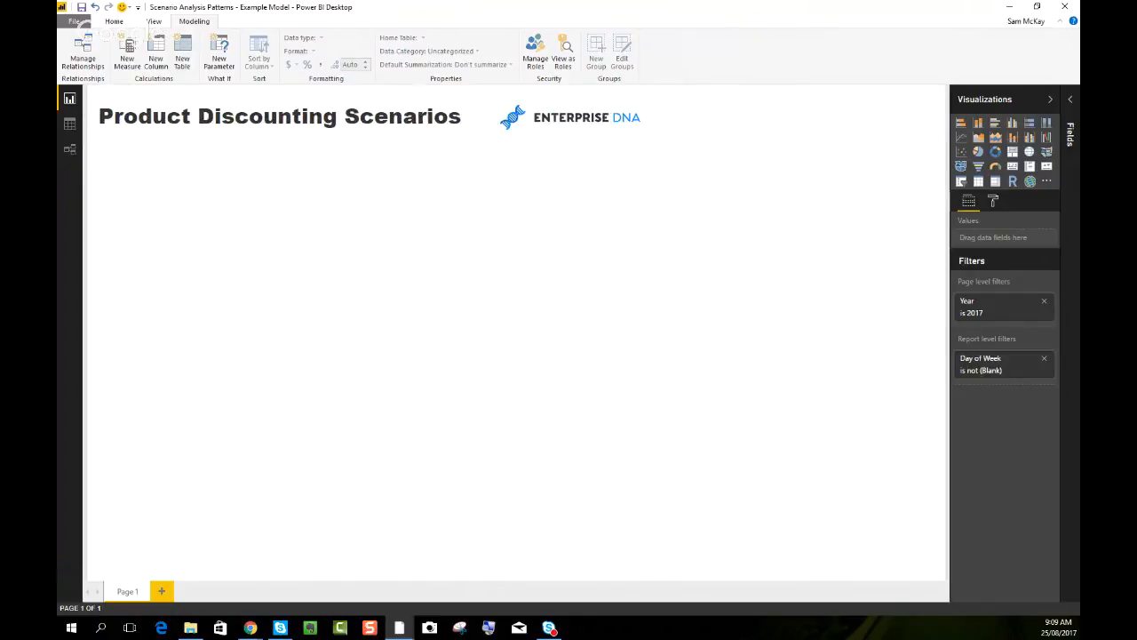
pyautogui.click(1071, 100)
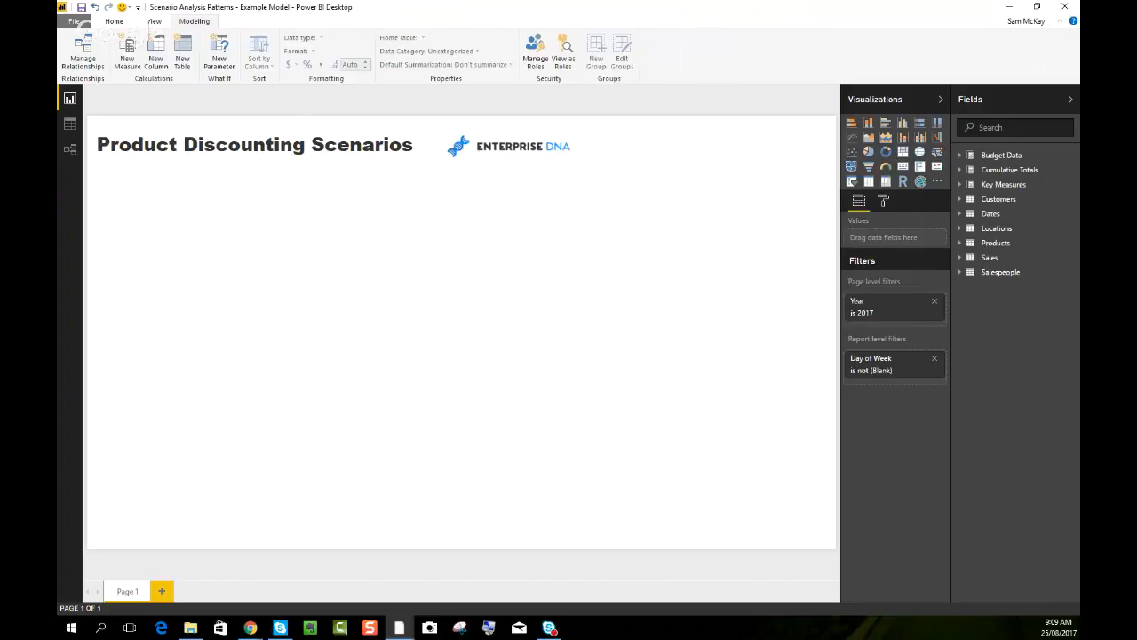
pyautogui.click(961, 155)
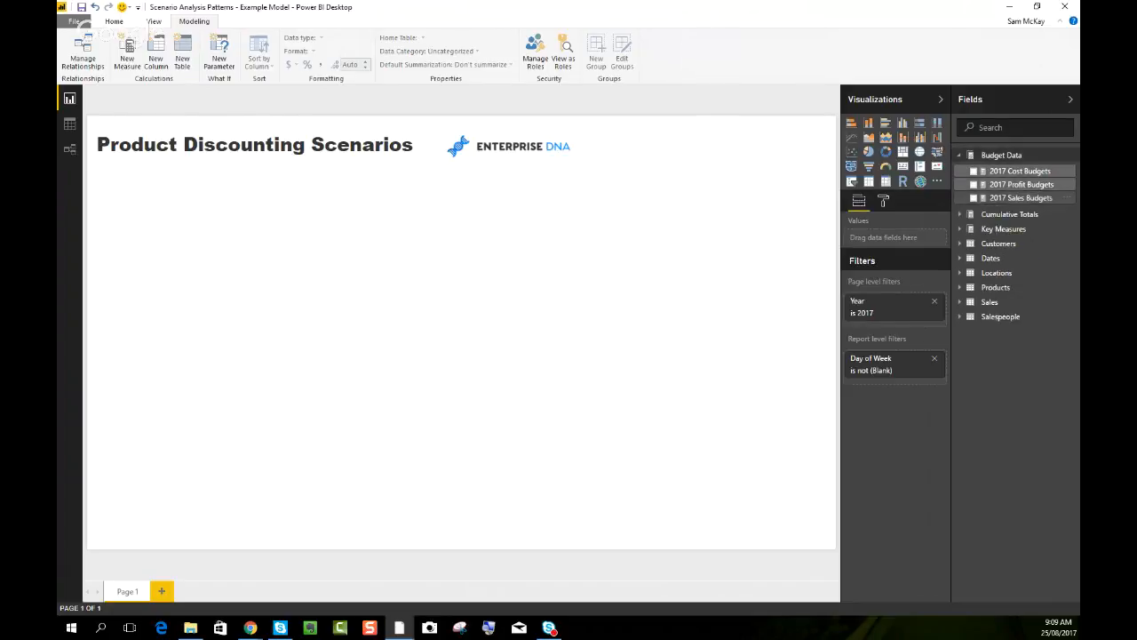
pyautogui.click(1021, 198)
pyautogui.moveTo(241, 128); pyautogui.dragTo(140, 94)
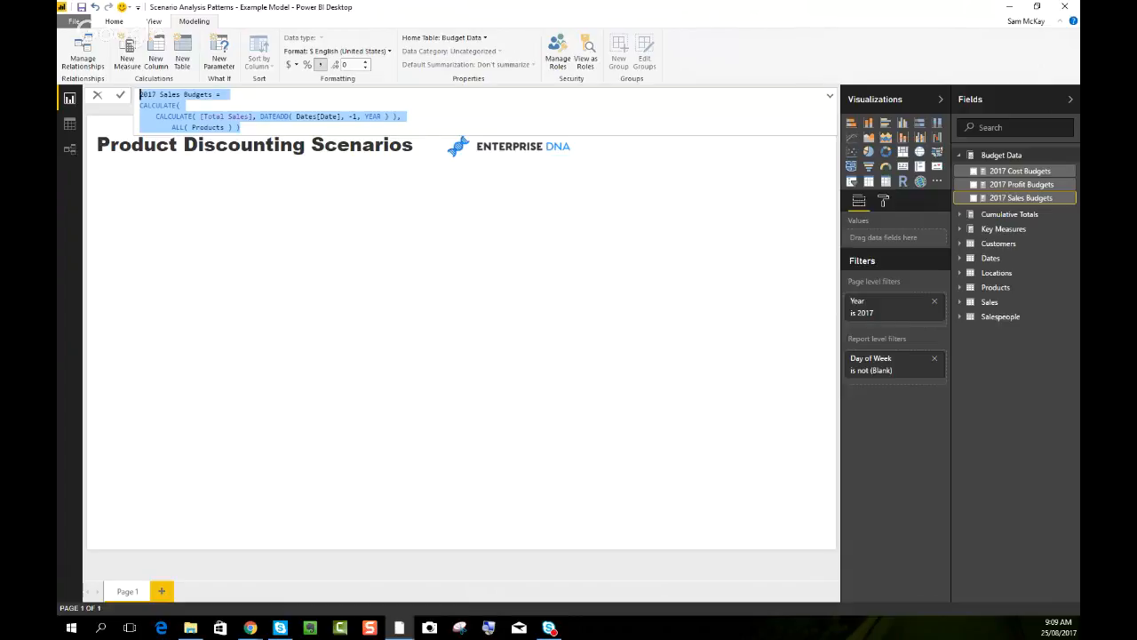
pyautogui.click(241, 128)
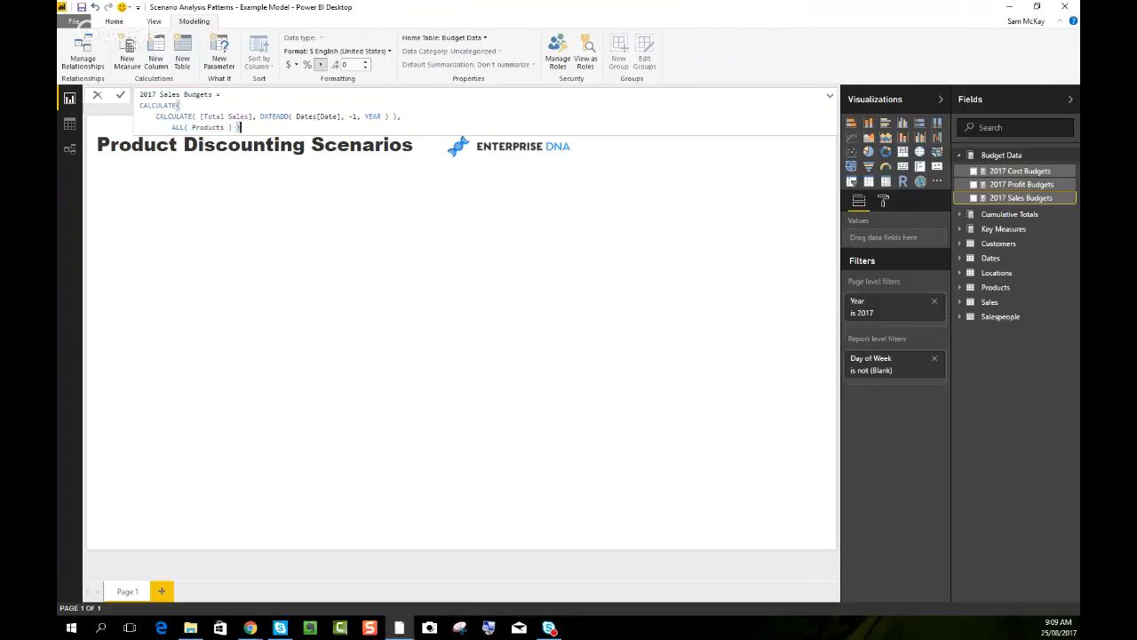
# - Close the formula of the 2017 Sales Budgets measure
pyautogui.press('Return')
pyautogui.click(462, 332)
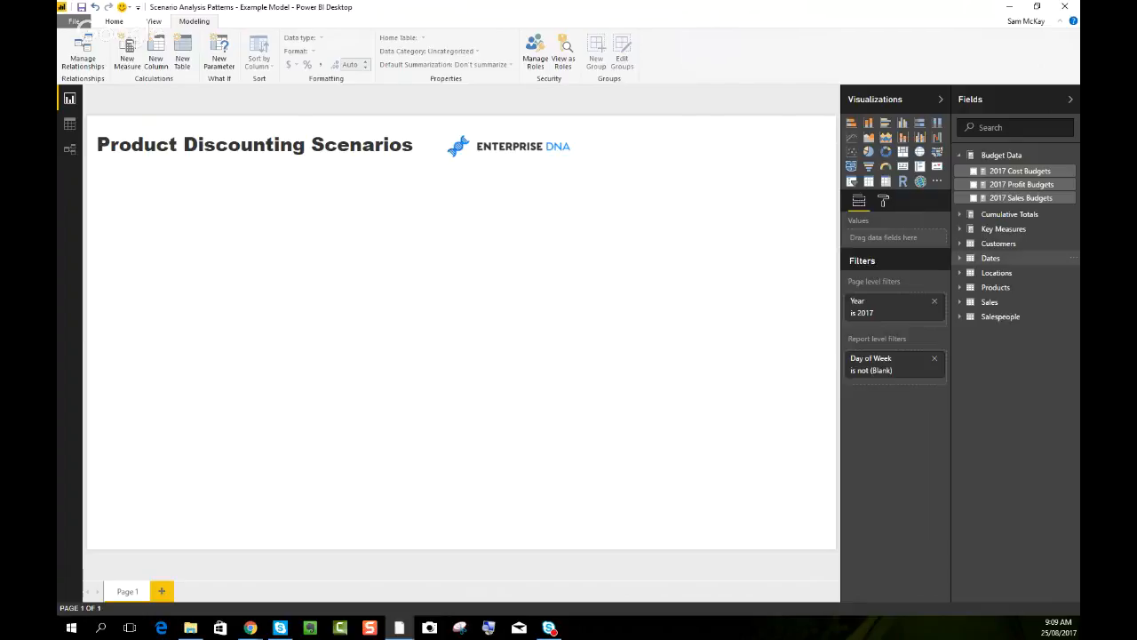
pyautogui.click(990, 258)
pyautogui.click(990, 258)
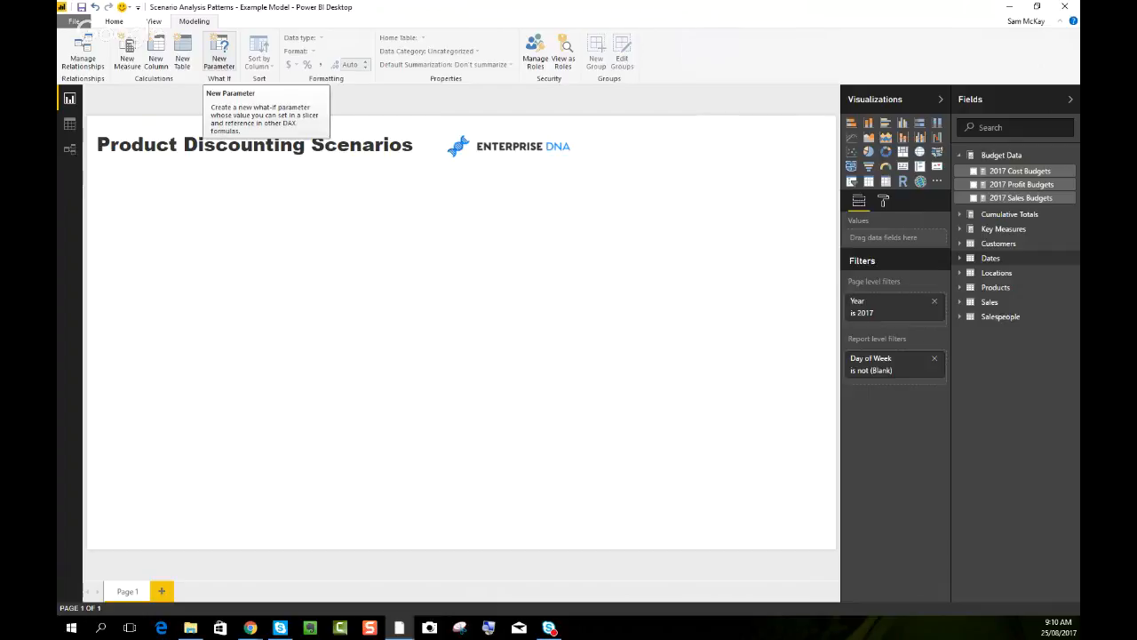
# - Start a new what-if parameter named Demand Changes with the Decimal number data type
pyautogui.click(219, 49)
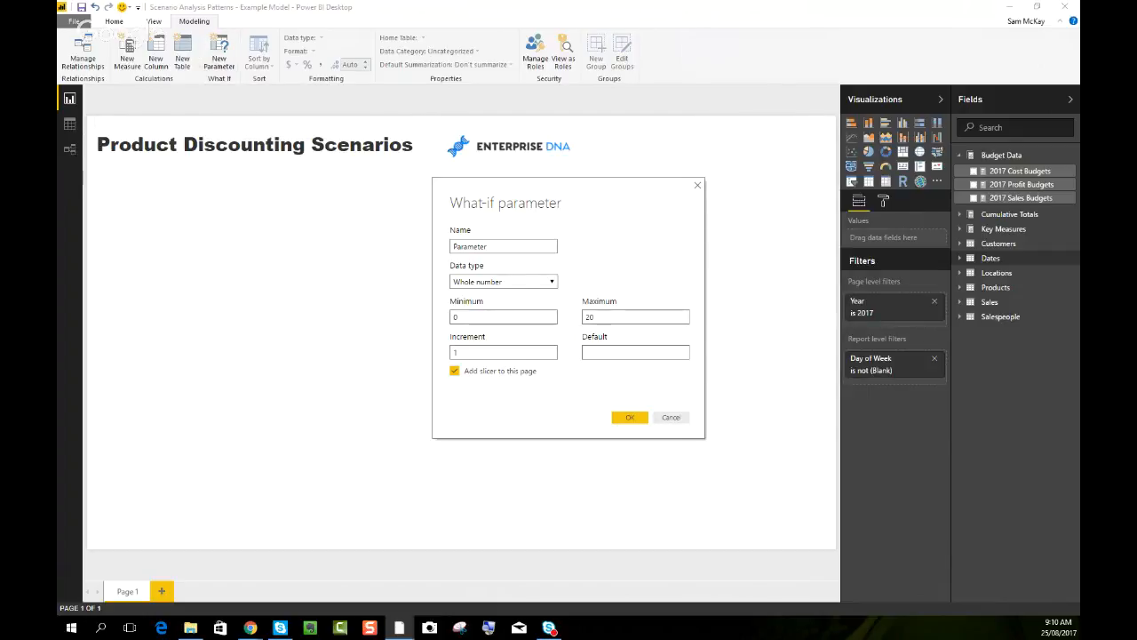
pyautogui.click(504, 246)
pyautogui.hotkey('ctrl', 'a')
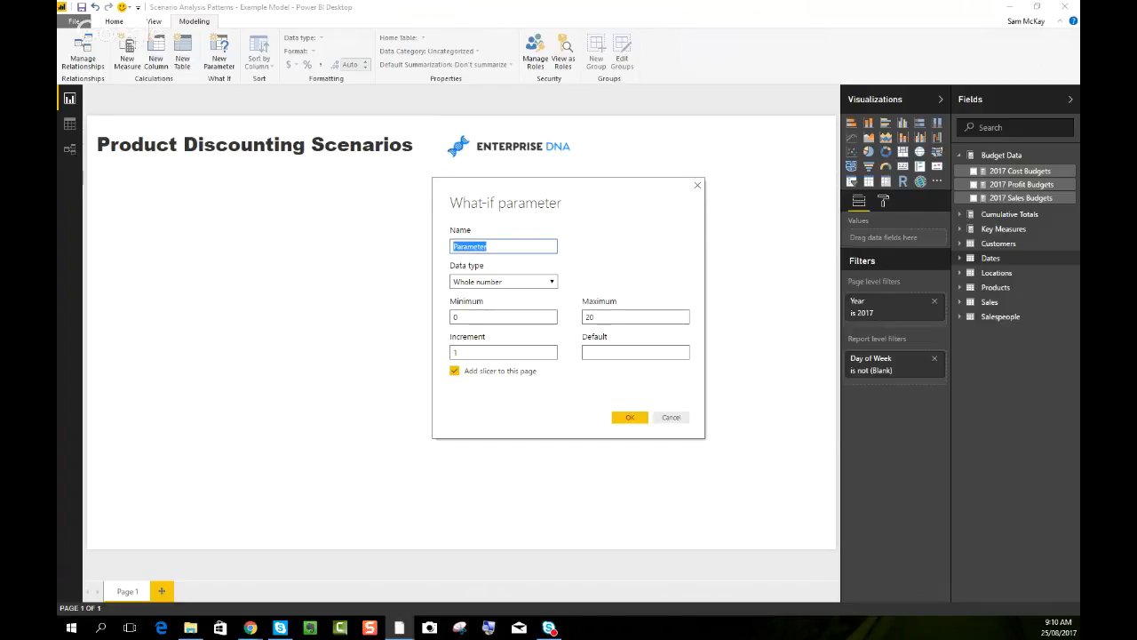
pyautogui.write('Demand Changes')
pyautogui.click(525, 282)
pyautogui.click(497, 306)
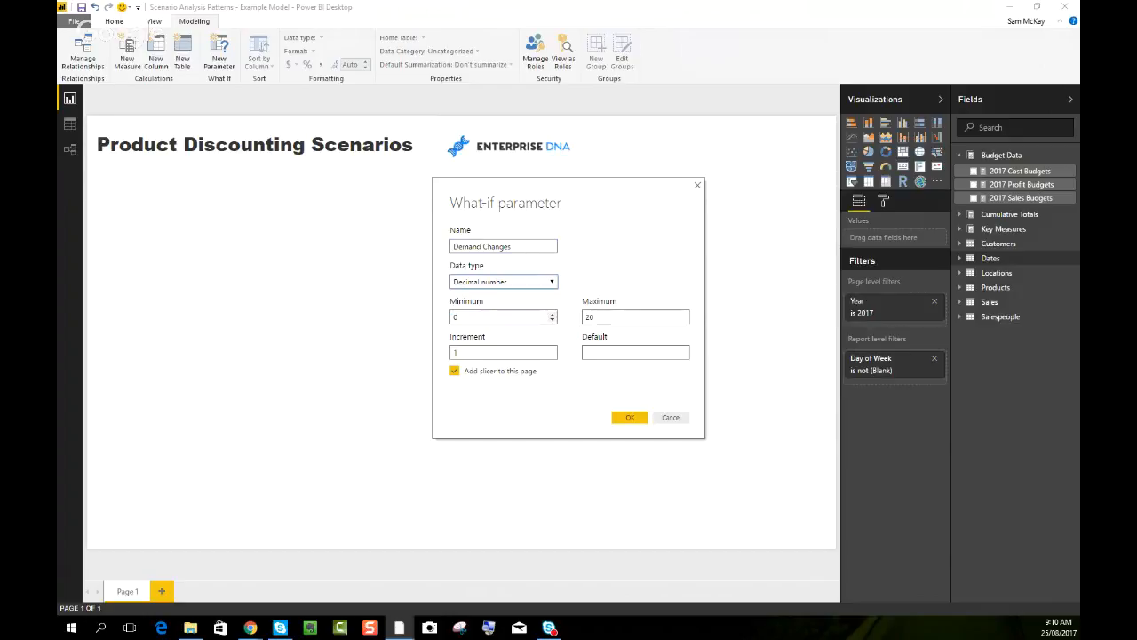
# - Set the Demand Changes parameter's minimum to -0.06
pyautogui.click(494, 317)
pyautogui.press('BackSpace')
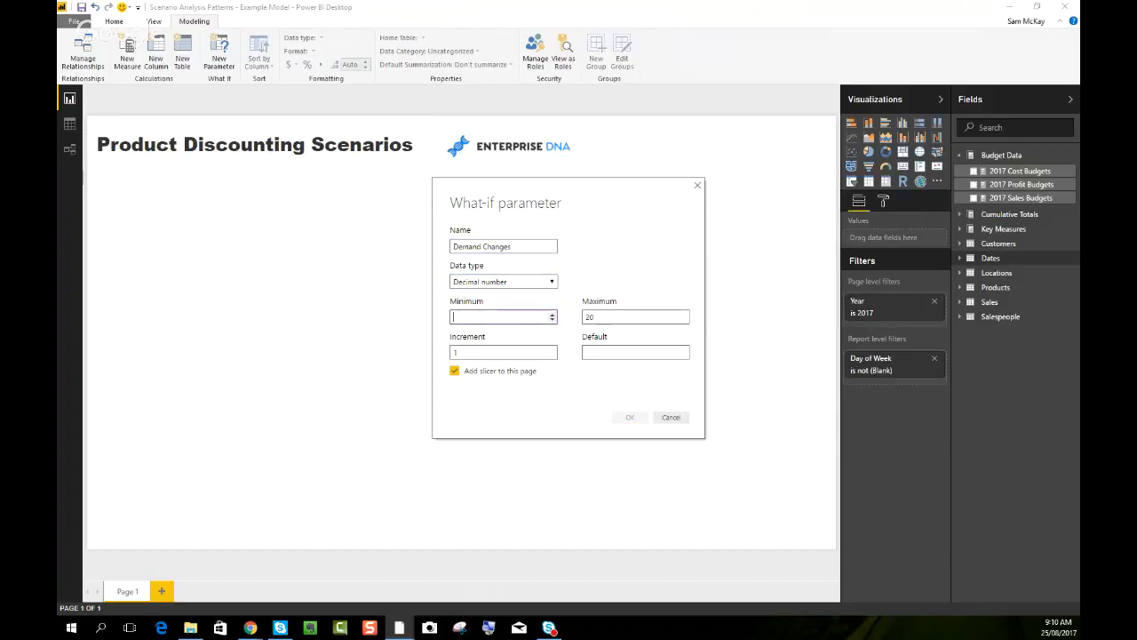
pyautogui.write('0.0')
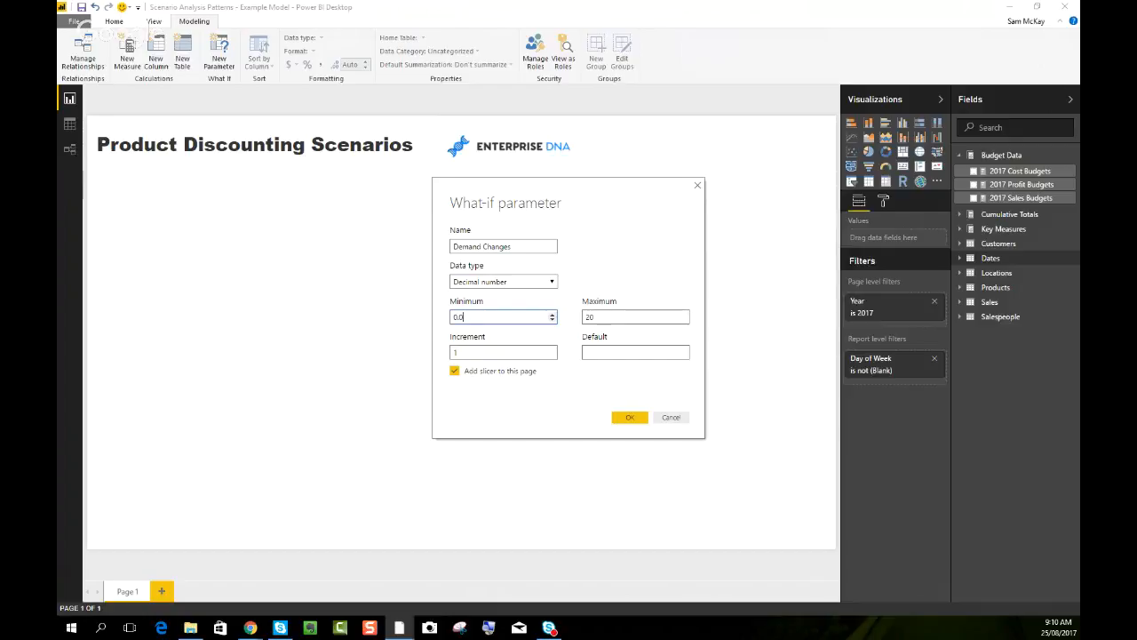
pyautogui.press('BackSpace')
pyautogui.press('BackSpace')
pyautogui.press('BackSpace')
pyautogui.write('-0.06')
pyautogui.press('Tab')
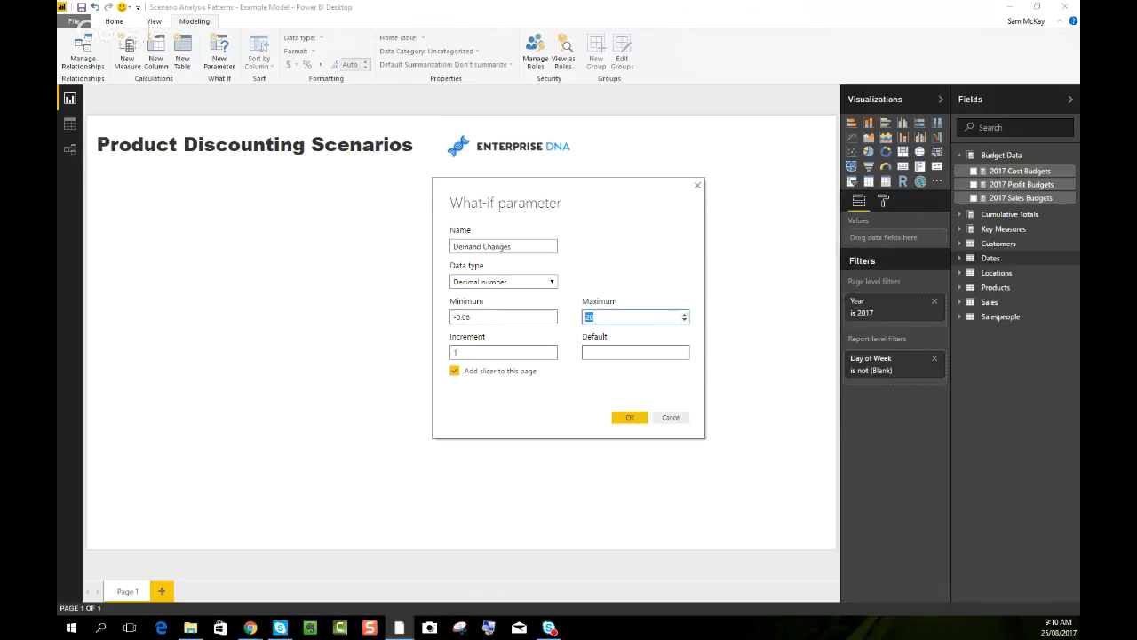
# - Set the maximum to 0.2, increment to 0.02 and default to 0, and create the parameter with its slicer
pyautogui.write('0.2')
pyautogui.press('Tab')
pyautogui.write('0.02')
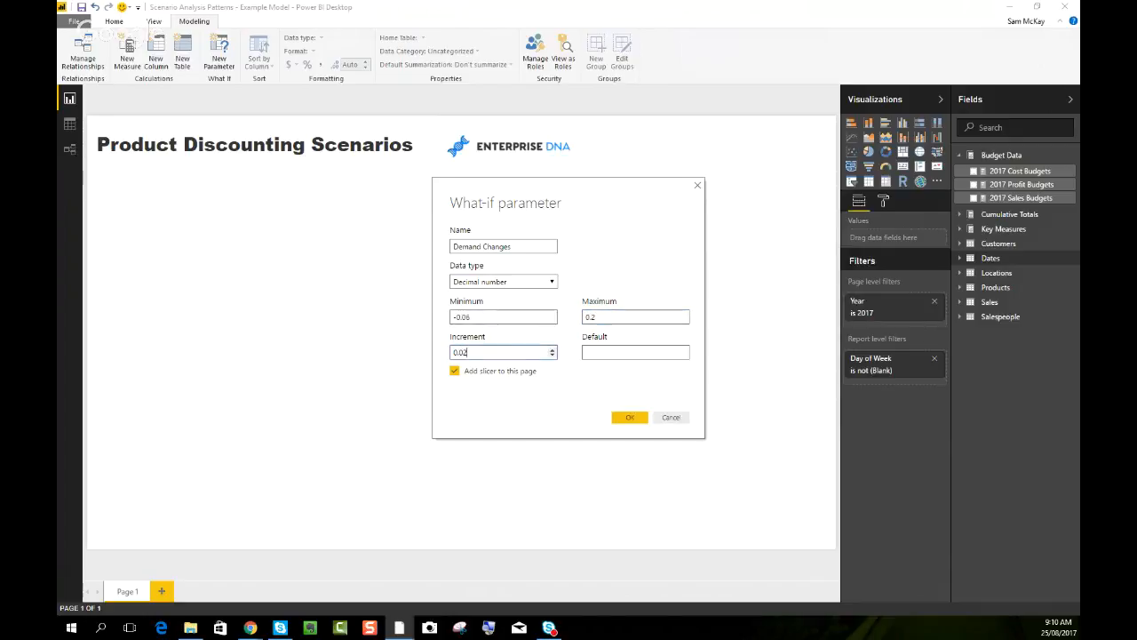
pyautogui.press('Tab')
pyautogui.write('0')
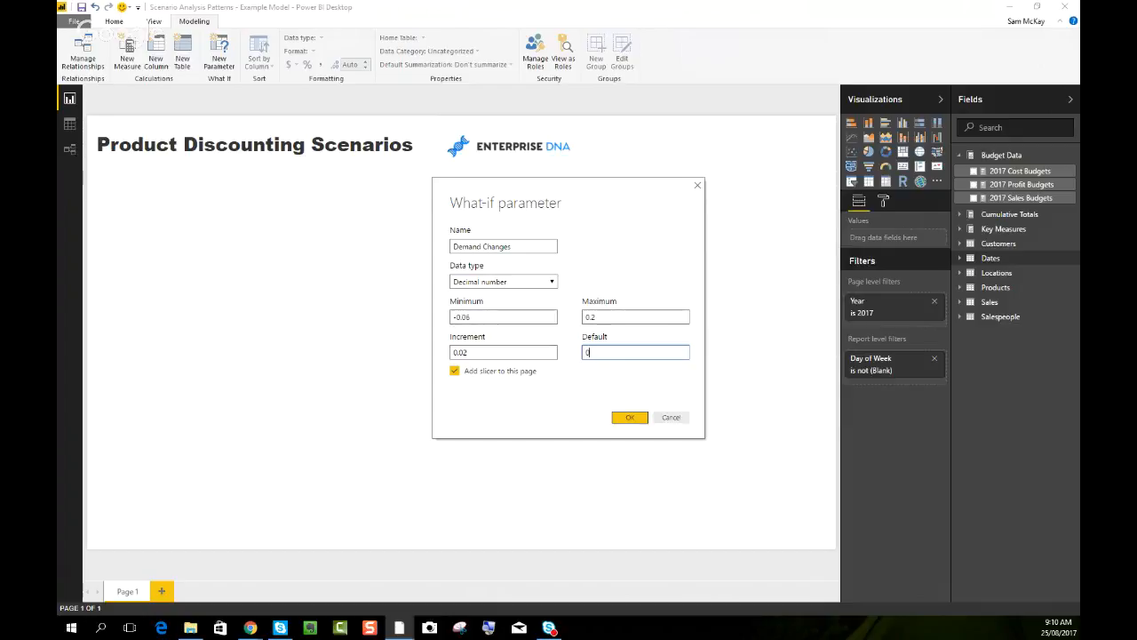
pyautogui.press('Return')
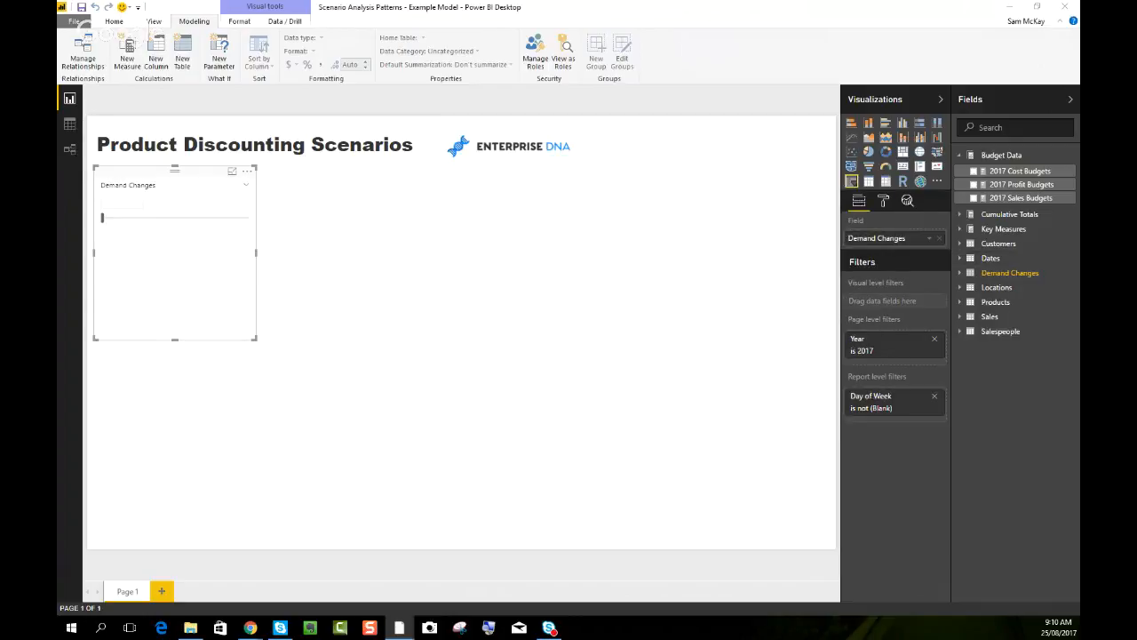
# - Shrink the Demand Changes slicer, place it just below the report title and set it to 0.02
pyautogui.moveTo(175, 171); pyautogui.dragTo(191, 189)
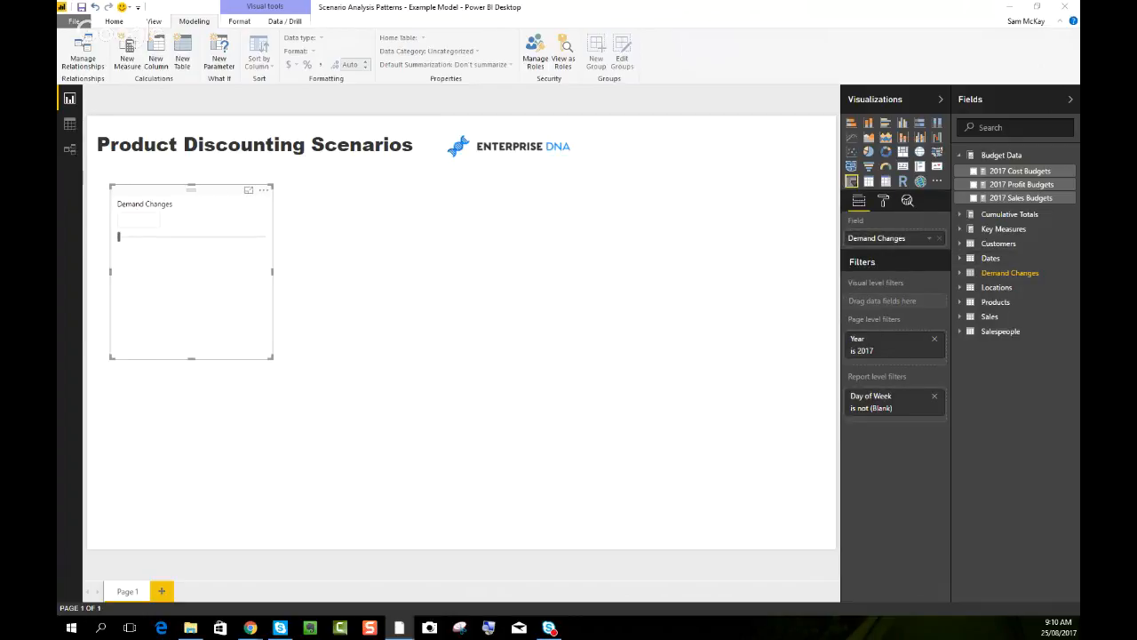
pyautogui.moveTo(273, 358); pyautogui.dragTo(241, 268)
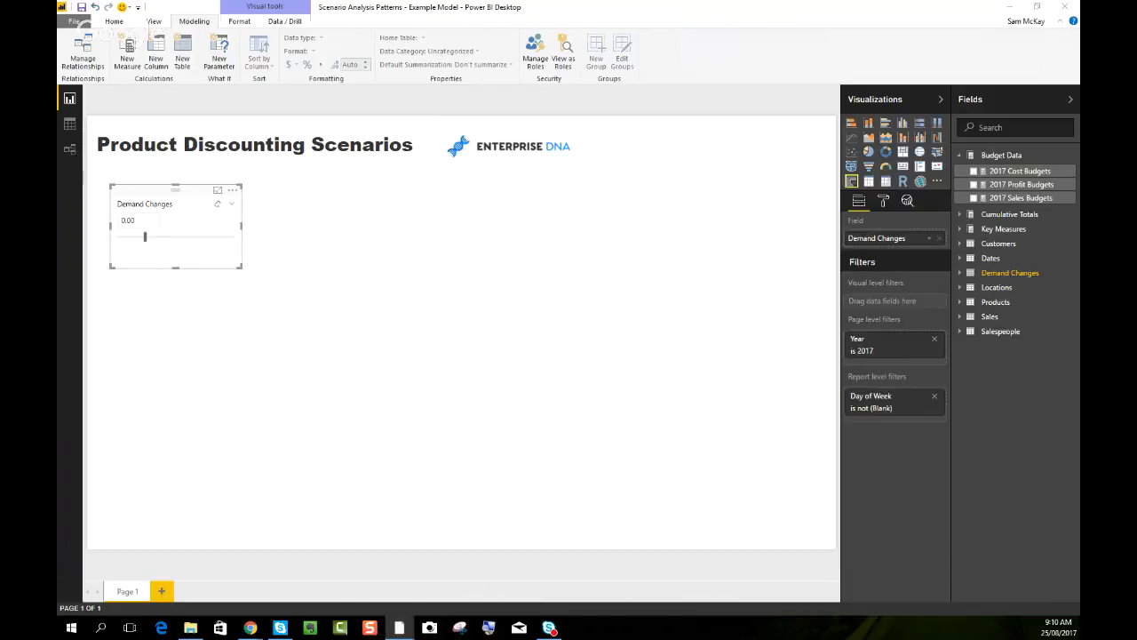
pyautogui.moveTo(175, 188); pyautogui.dragTo(189, 193)
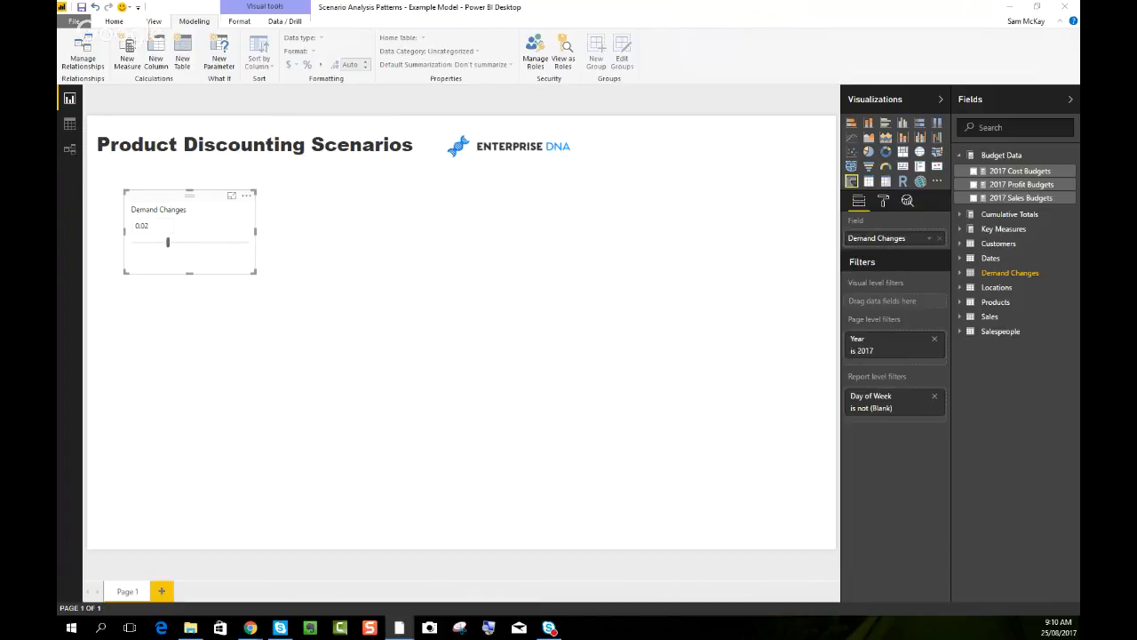
# - Reposition the unconnected Demand Changes table beside the Sales table in the model's relationship diagram
pyautogui.click(70, 150)
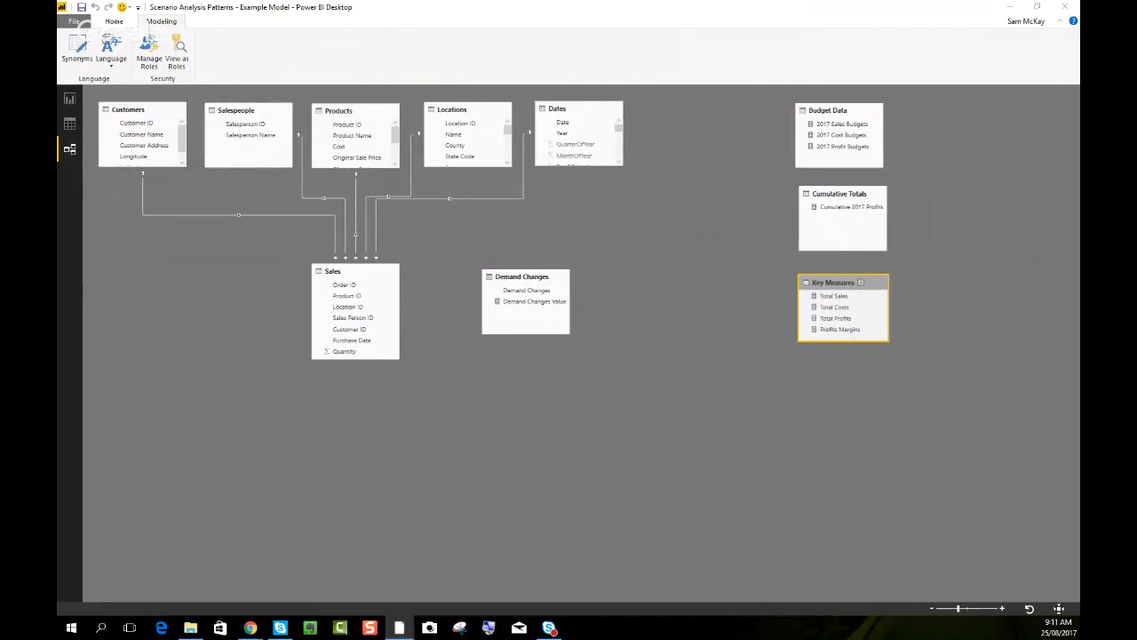
pyautogui.moveTo(526, 276)
pyautogui.mouseDown()
pyautogui.moveTo(564, 259)
pyautogui.moveTo(537, 269)
pyautogui.mouseUp()
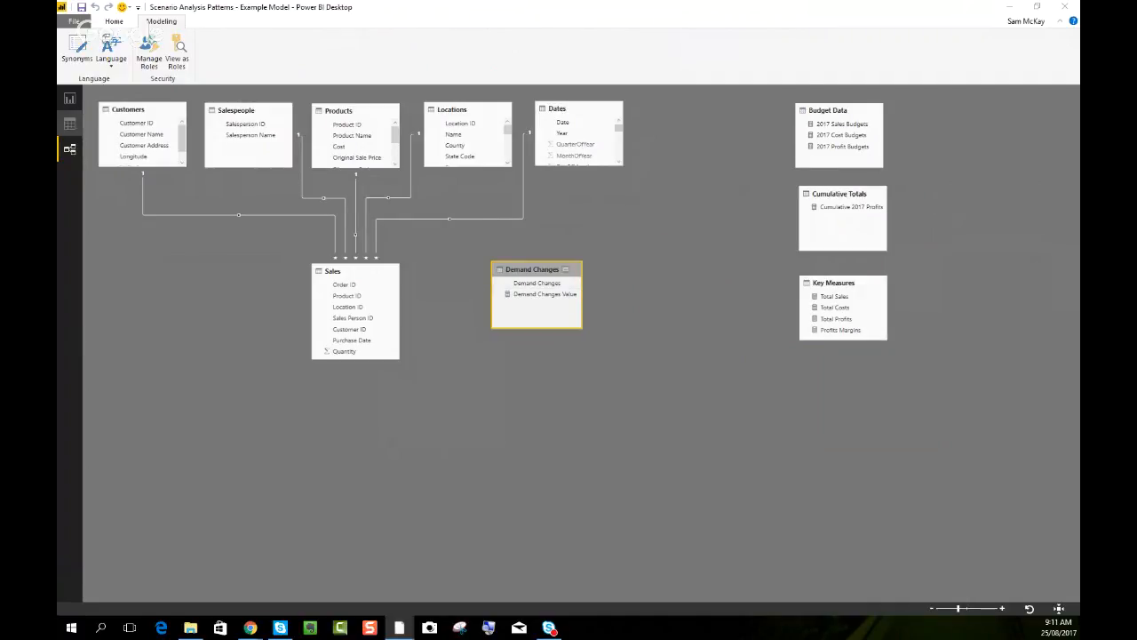
# - Format the Demand Changes column in the table data as a percentage with 0 decimal places
pyautogui.click(69, 123)
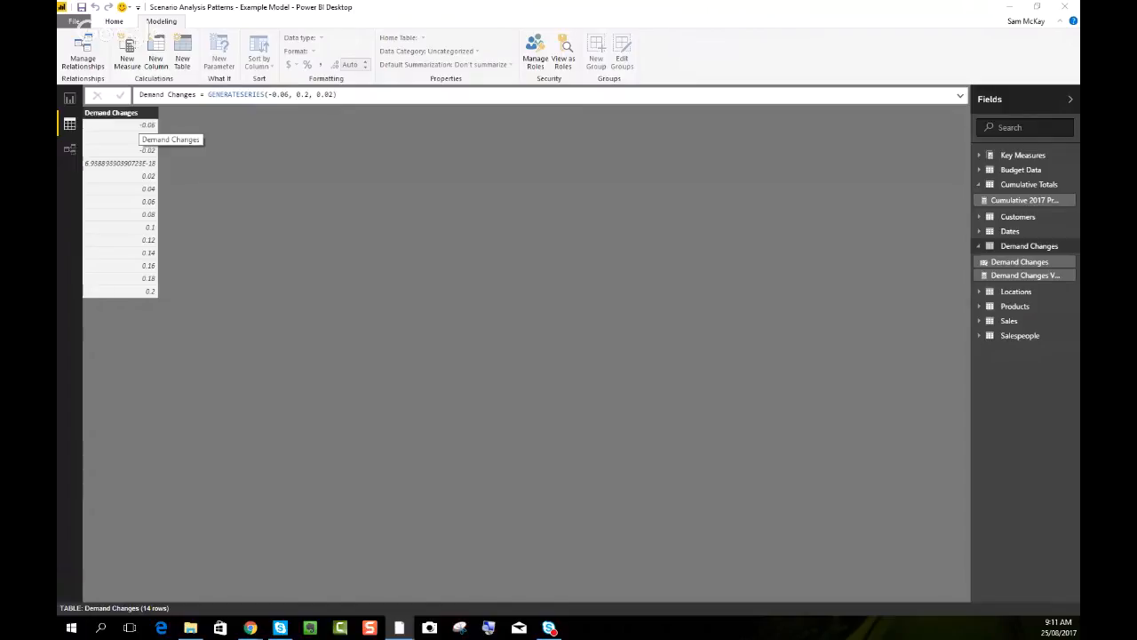
pyautogui.click(133, 113)
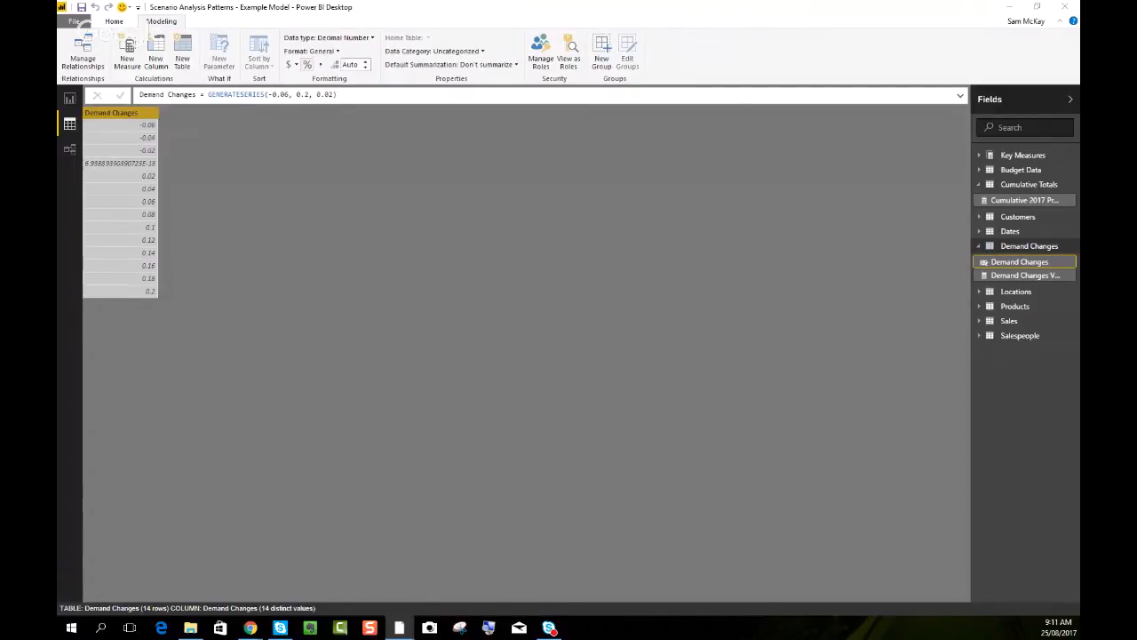
pyautogui.click(307, 65)
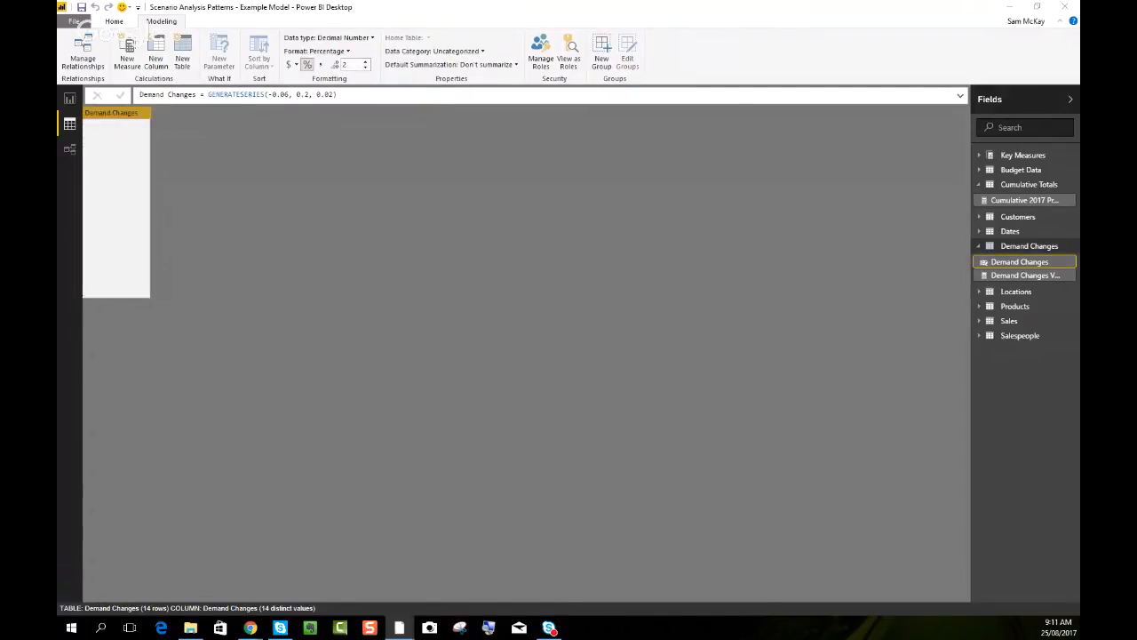
pyautogui.write('0')
pyautogui.press('Return')
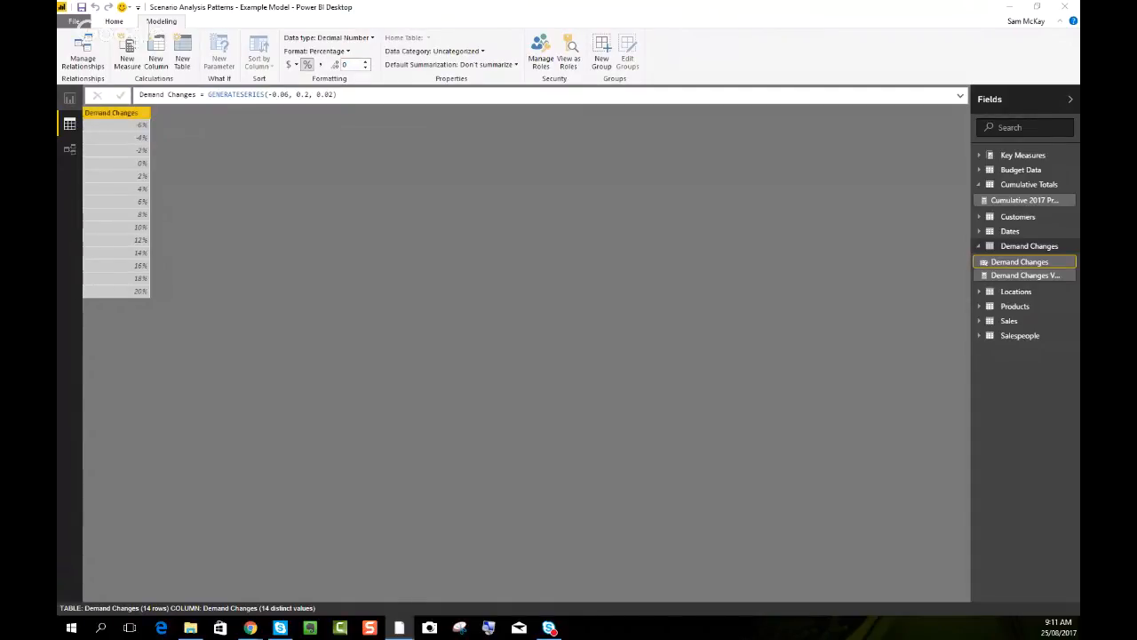
# - Set the report's Demand Changes slicer to 6% and add a small card for Demand Changes Value below it
pyautogui.click(69, 98)
pyautogui.moveTo(168, 242); pyautogui.dragTo(186, 242)
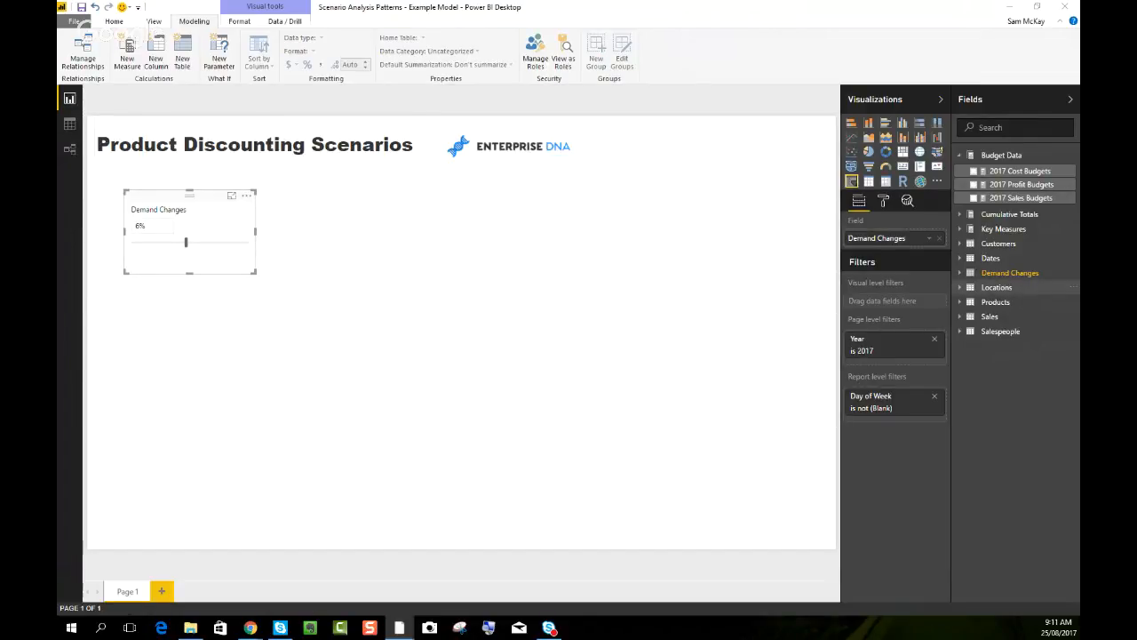
pyautogui.click(1010, 273)
pyautogui.moveTo(1025, 303); pyautogui.dragTo(217, 320)
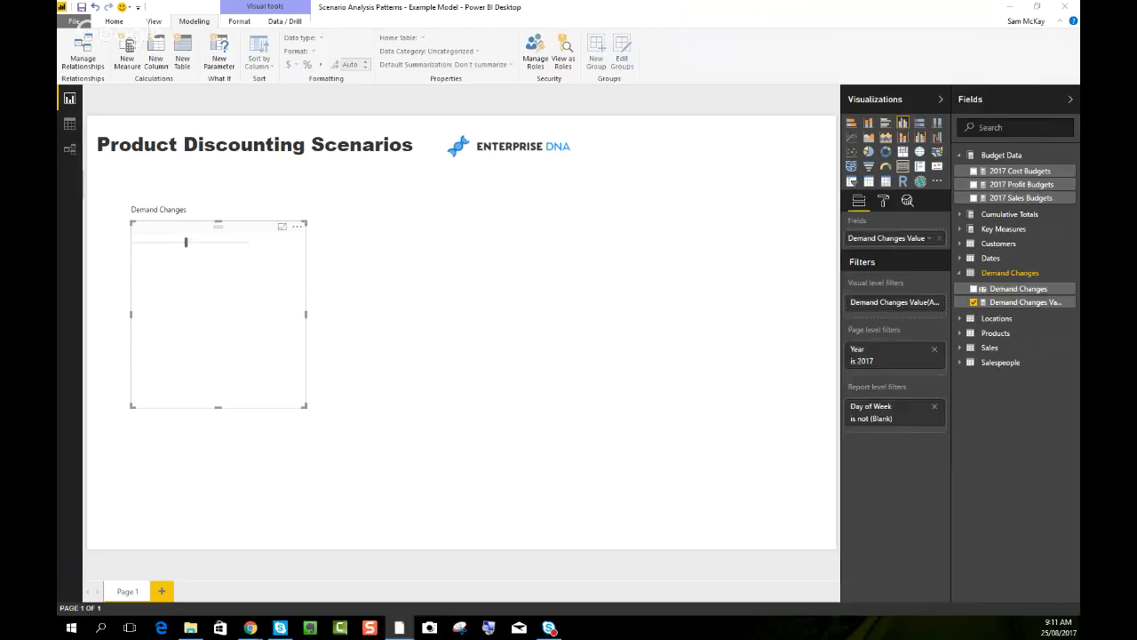
pyautogui.click(903, 166)
pyautogui.moveTo(305, 222); pyautogui.dragTo(223, 281)
pyautogui.moveTo(197, 376); pyautogui.dragTo(197, 352)
pyautogui.click(337, 391)
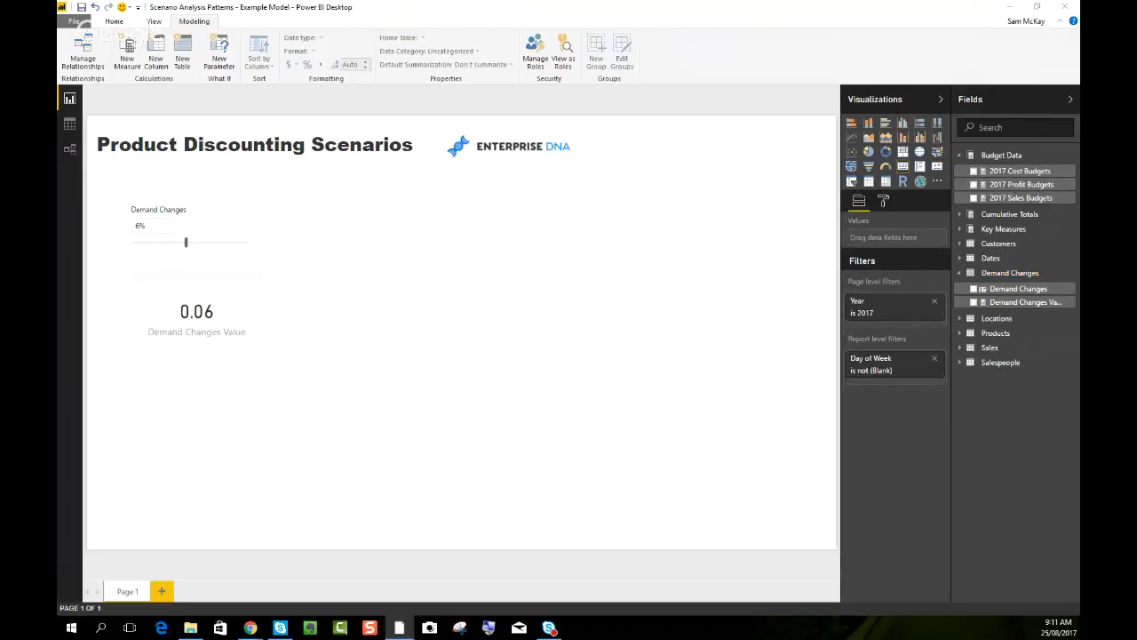
# - Format the Demand Changes Value measure as a percentage and move its card closer to the slicer
pyautogui.click(1026, 302)
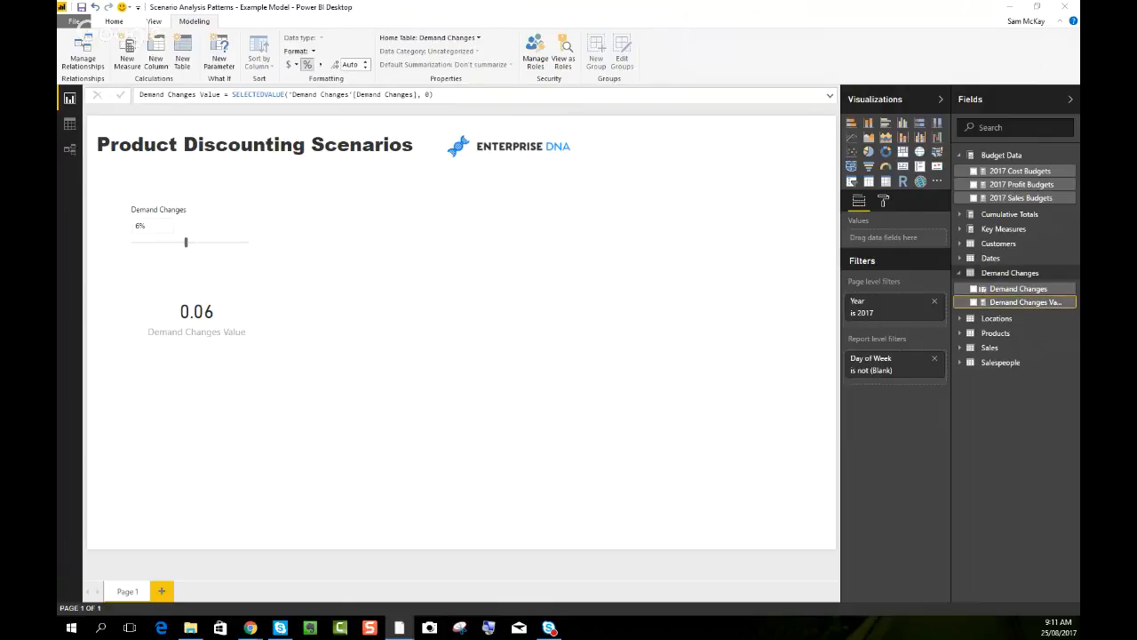
pyautogui.click(306, 64)
pyautogui.moveTo(196, 302); pyautogui.dragTo(186, 286)
pyautogui.click(293, 373)
pyautogui.click(188, 297)
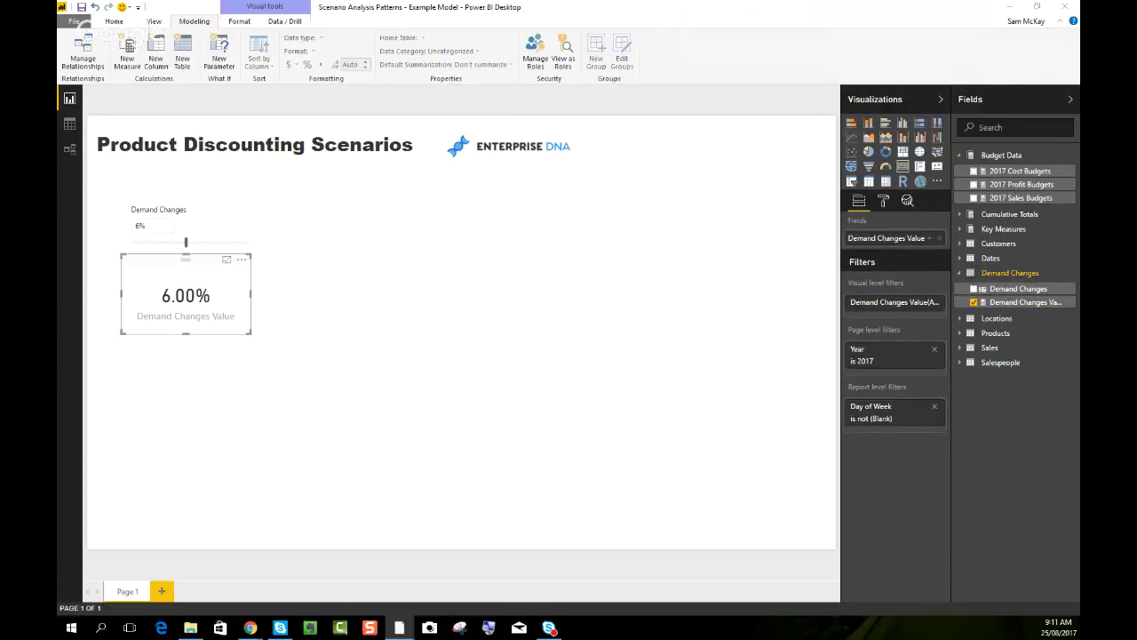
# - Examine the SELECTEDVALUE formula of Demand Changes Value and set the measure to 0 decimal places
pyautogui.click(1021, 302)
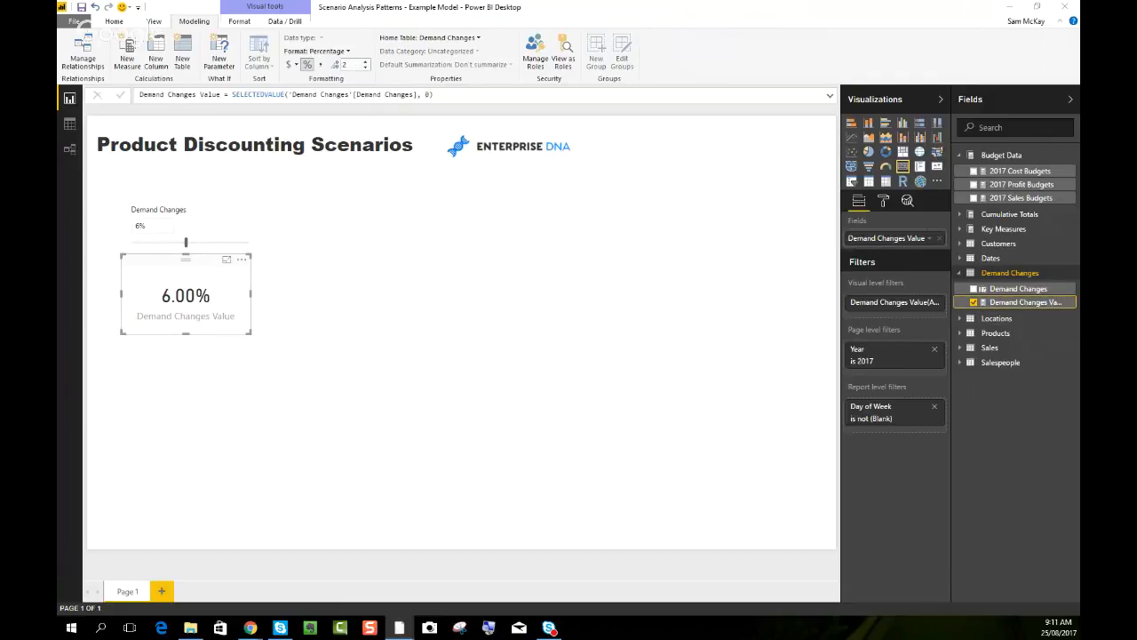
pyautogui.moveTo(233, 95); pyautogui.dragTo(289, 95)
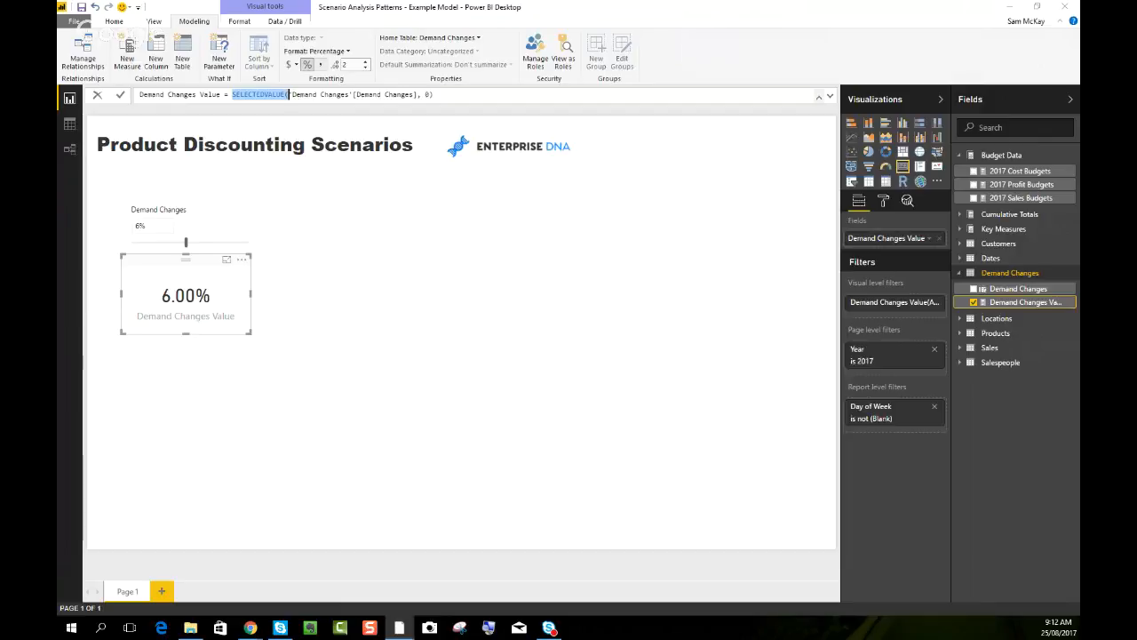
pyautogui.click(347, 64)
pyautogui.write('0')
pyautogui.click(434, 94)
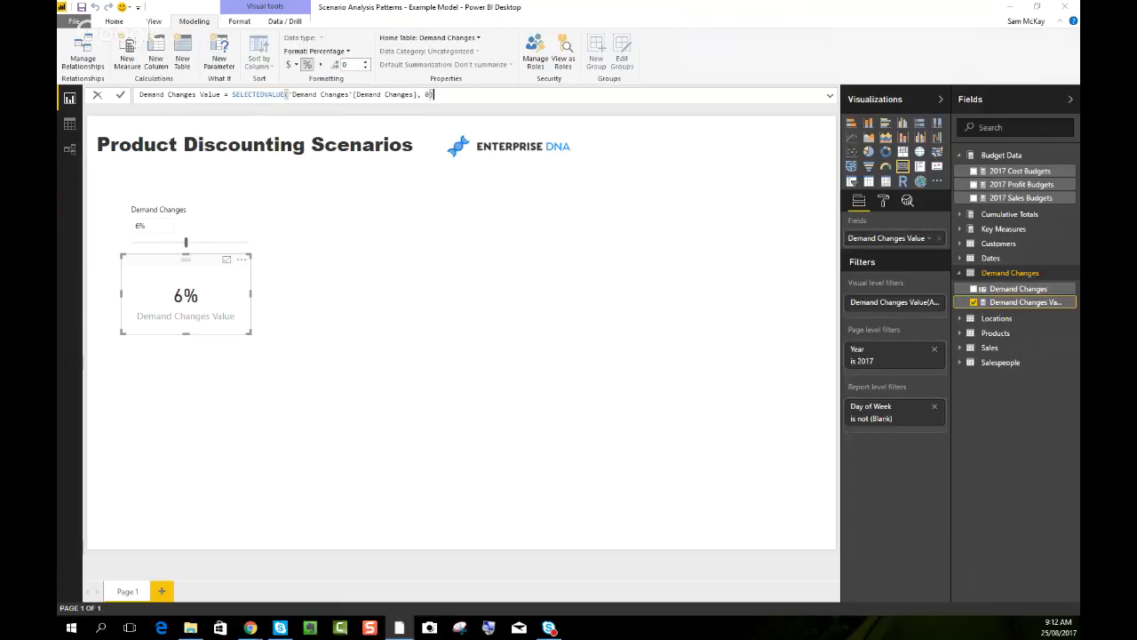
pyautogui.press('Return')
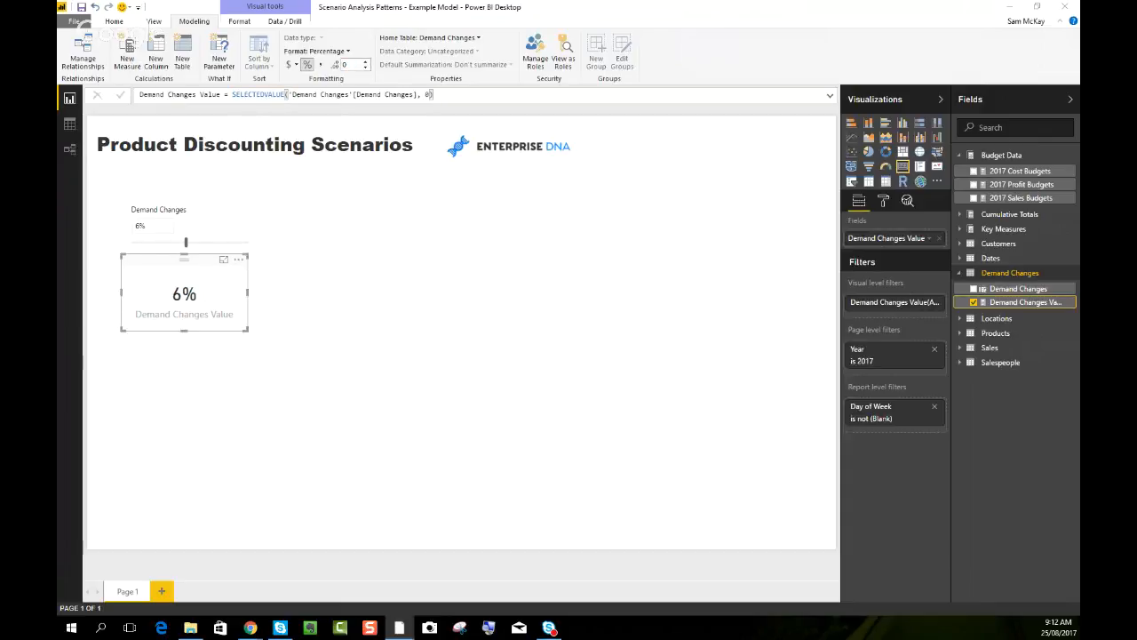
# - Place the card in the page's upper-right corner with the Demand Changes slicer beside it, shortened and set to 12%
pyautogui.moveTo(186, 294); pyautogui.dragTo(760, 225)
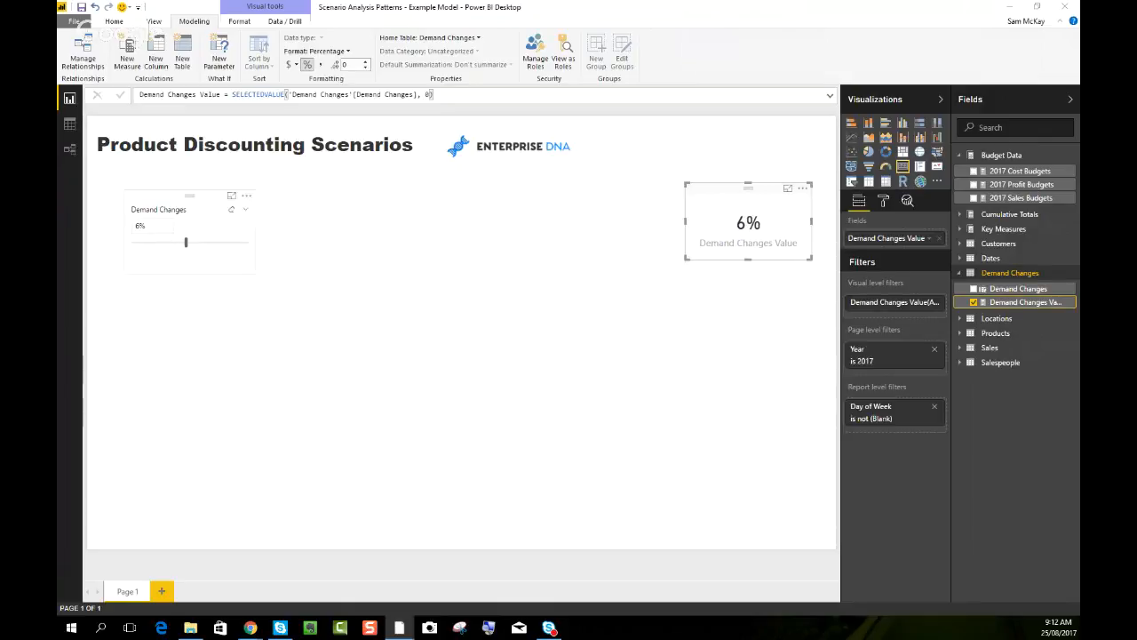
pyautogui.click(196, 227)
pyautogui.moveTo(195, 226); pyautogui.dragTo(630, 239)
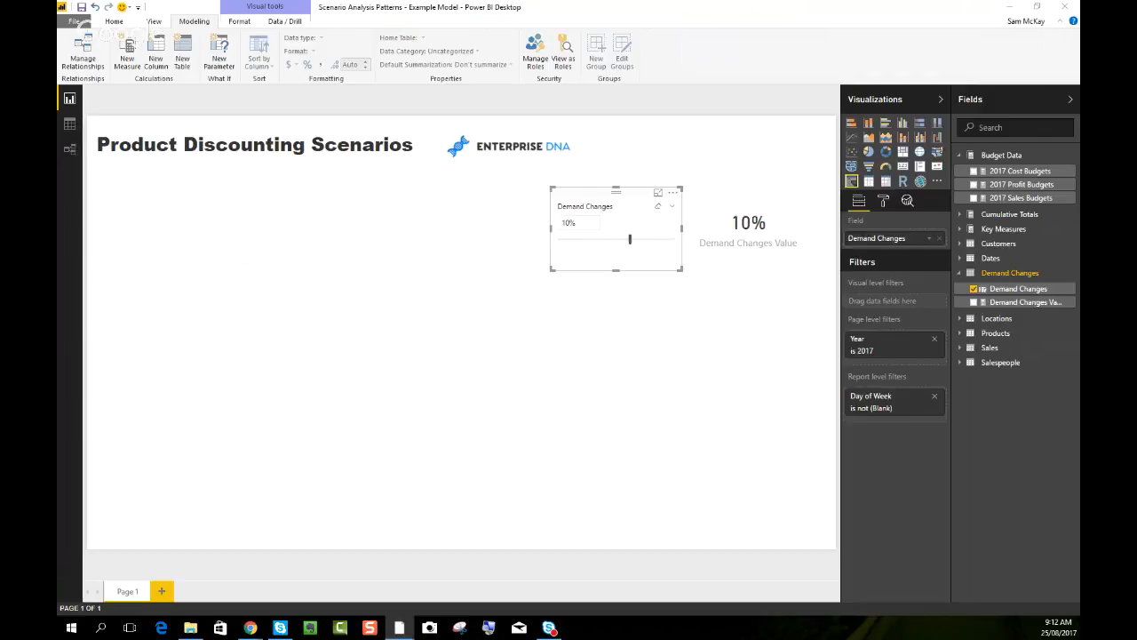
pyautogui.moveTo(682, 270); pyautogui.dragTo(640, 239)
pyautogui.moveTo(617, 193); pyautogui.dragTo(620, 196)
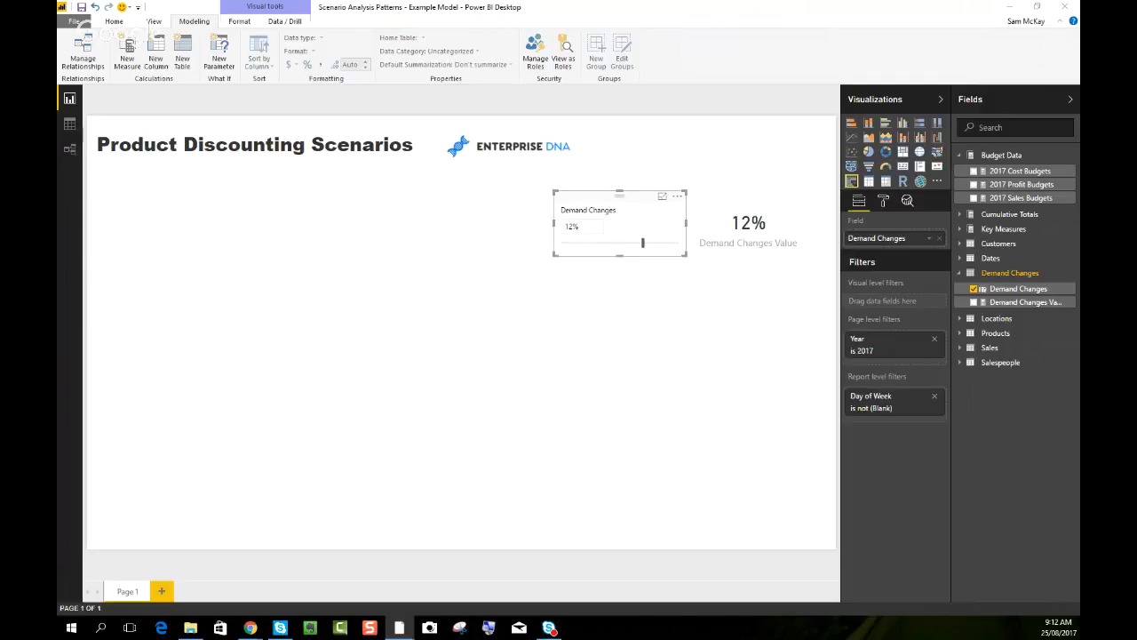
pyautogui.moveTo(748, 222); pyautogui.dragTo(752, 222)
pyautogui.click(533, 338)
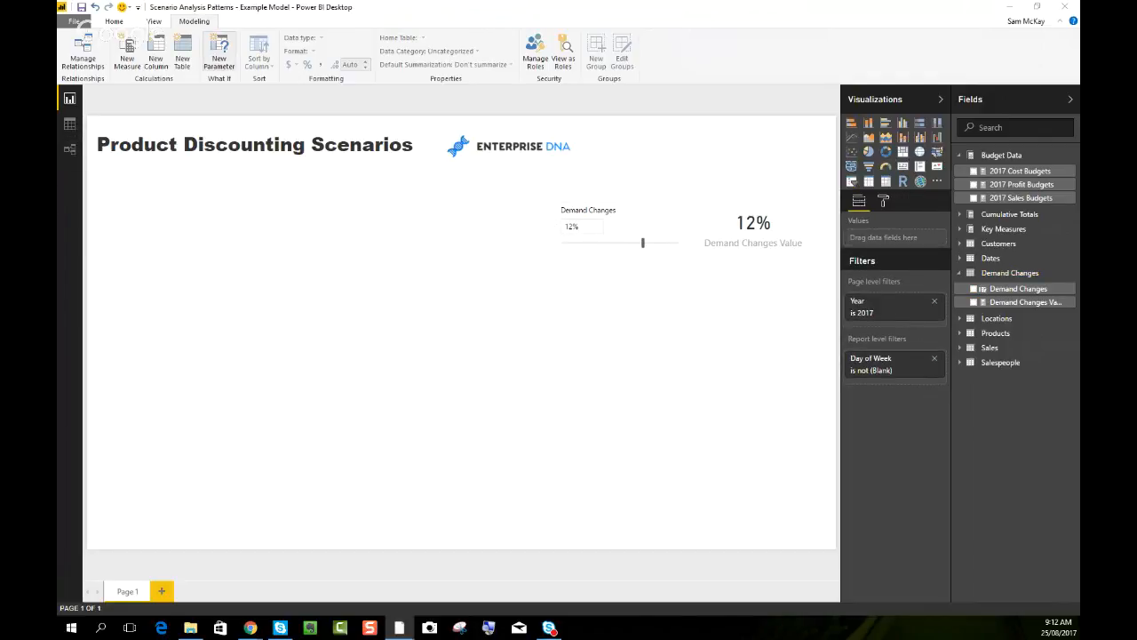
# - Start a new what-if parameter named Discounting with the Decimal number data type
pyautogui.click(219, 53)
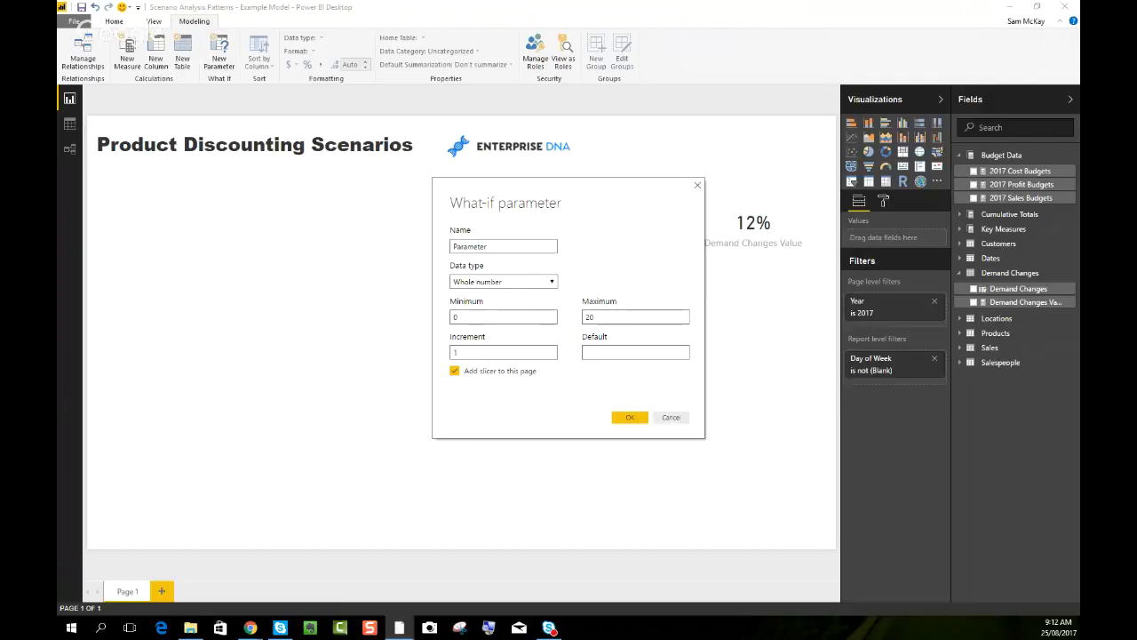
pyautogui.moveTo(488, 247); pyautogui.dragTo(452, 246)
pyautogui.write('Discounting')
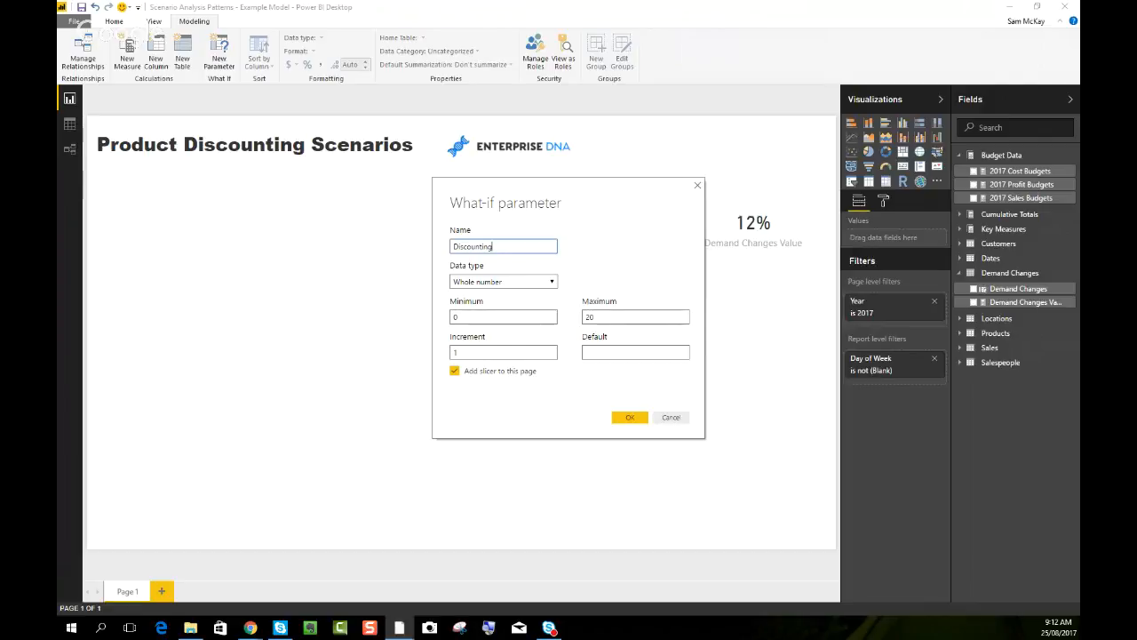
pyautogui.click(510, 282)
pyautogui.click(510, 305)
pyautogui.press('Tab')
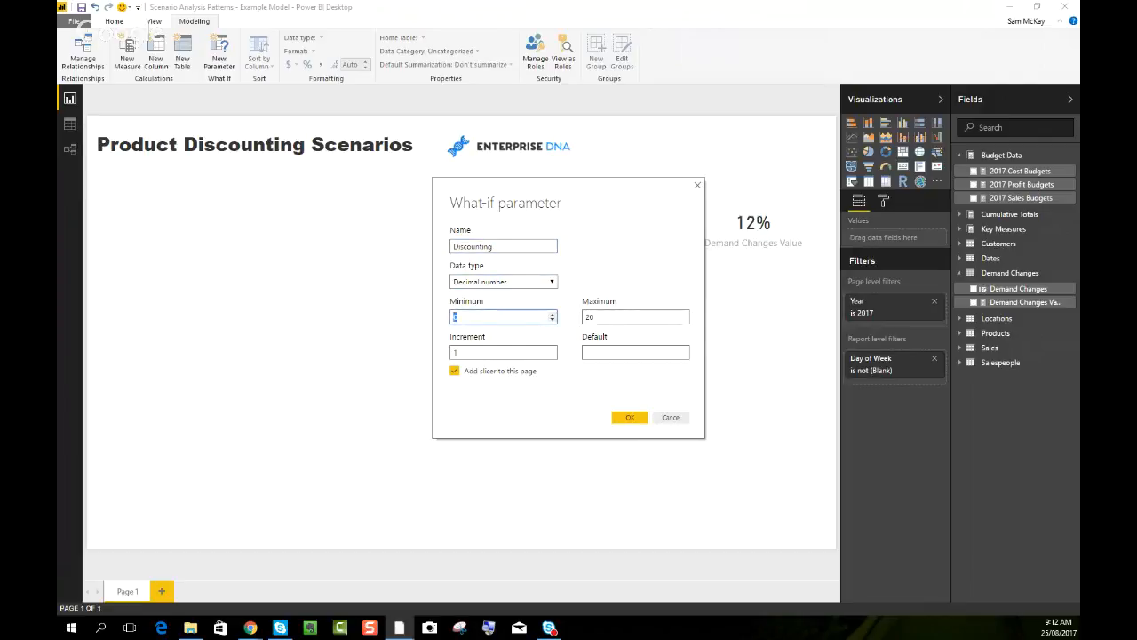
# - Give the Discounting parameter a minimum of -0.30, maximum of 0.02, increment of 0.02 and default of 0, and create it with its slicer
pyautogui.write('-0.30')
pyautogui.press('Tab')
pyautogui.write('0.02')
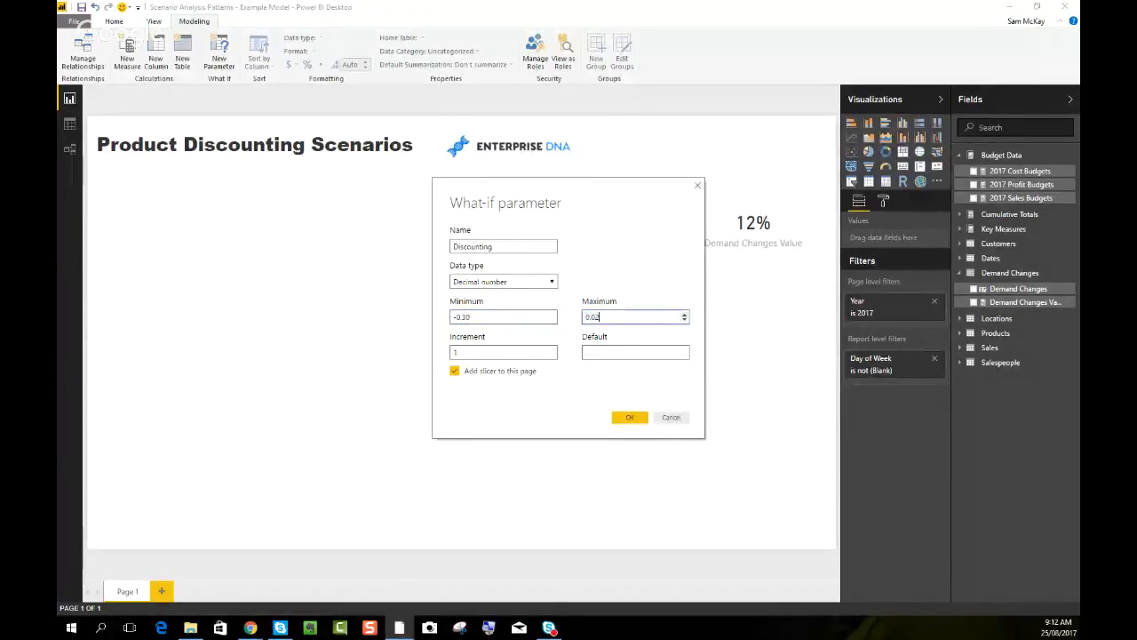
pyautogui.press('Tab')
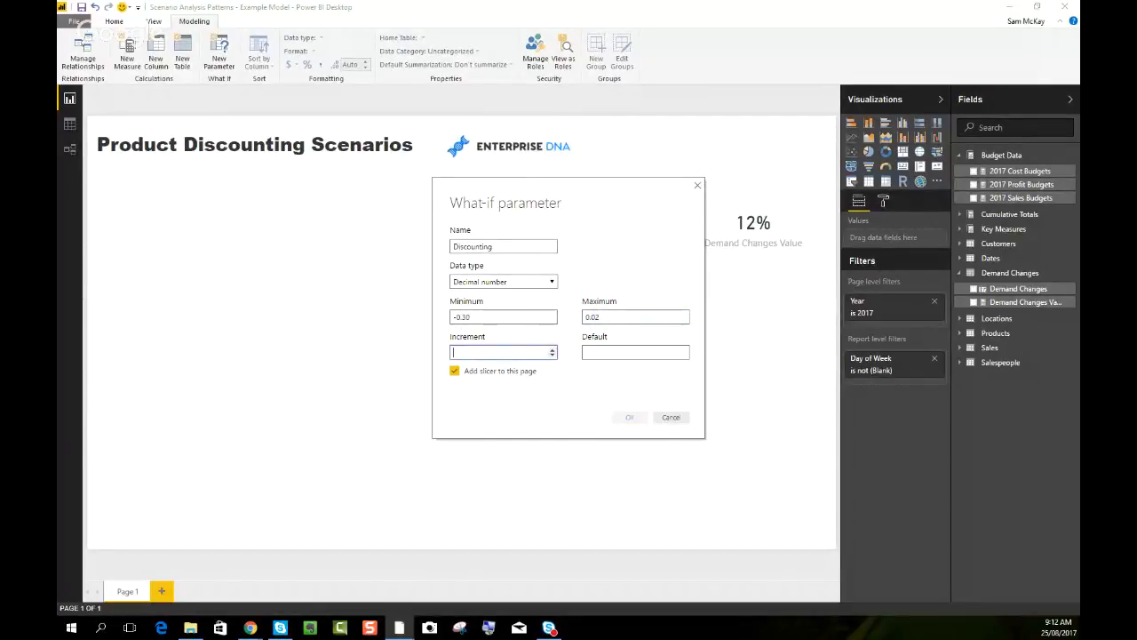
pyautogui.write('0.02')
pyautogui.press('Tab')
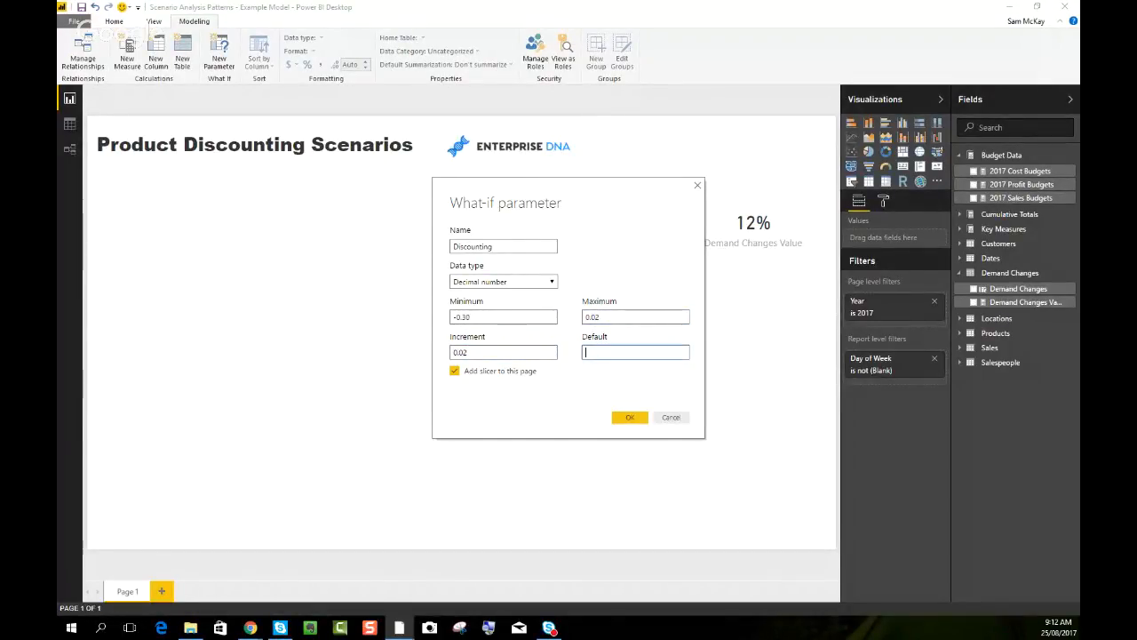
pyautogui.write('0')
pyautogui.press('Return')
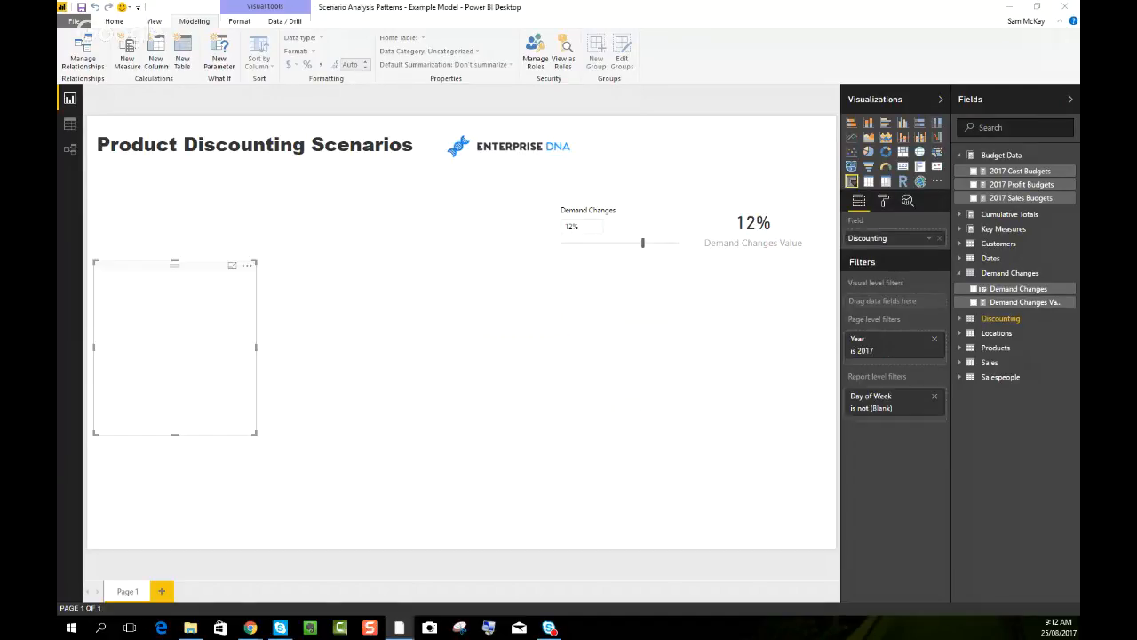
# - Shrink the Discounting slicer below the report title and place a copy of the Demand Changes Value card beside it
pyautogui.moveTo(197, 266); pyautogui.dragTo(223, 203)
pyautogui.moveTo(282, 370); pyautogui.dragTo(251, 255)
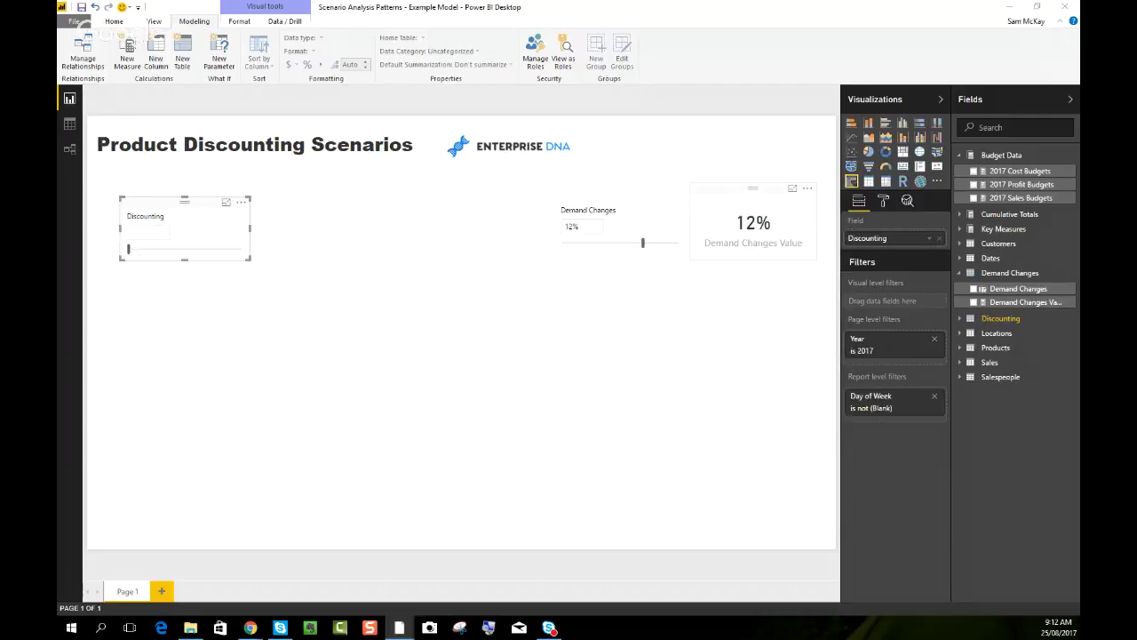
pyautogui.click(754, 222)
pyautogui.hotkey('ctrl', 'c')
pyautogui.hotkey('ctrl', 'v')
pyautogui.moveTo(754, 222); pyautogui.dragTo(327, 225)
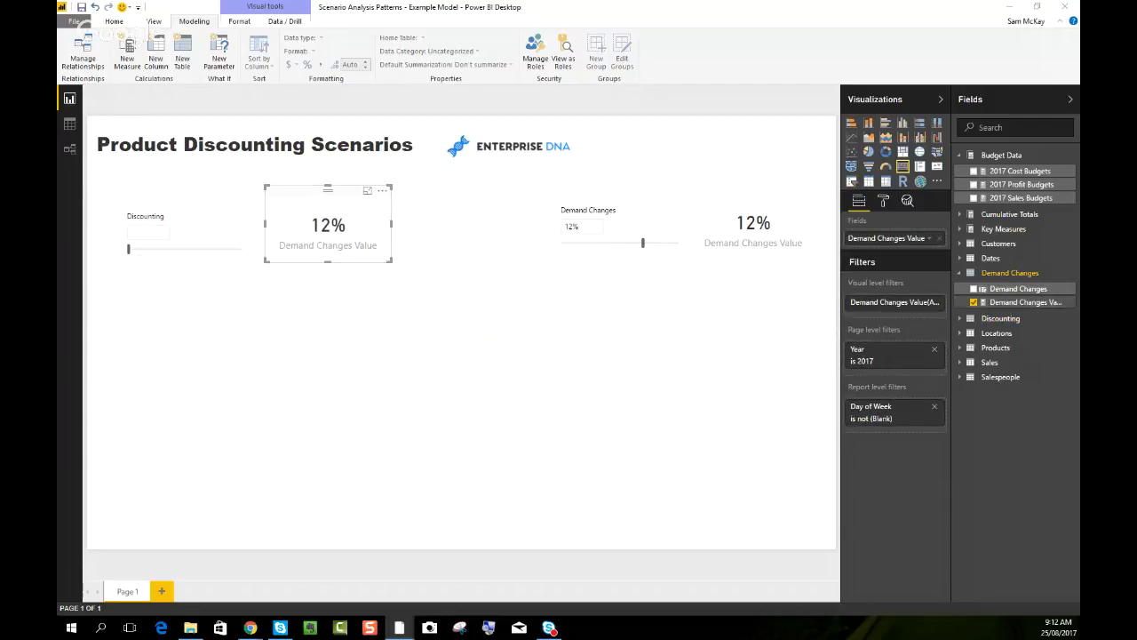
# - Replace the copied card's field with Discounting Value and line the card up with the Discounting slicer
pyautogui.moveTo(1022, 302); pyautogui.dragTo(901, 237)
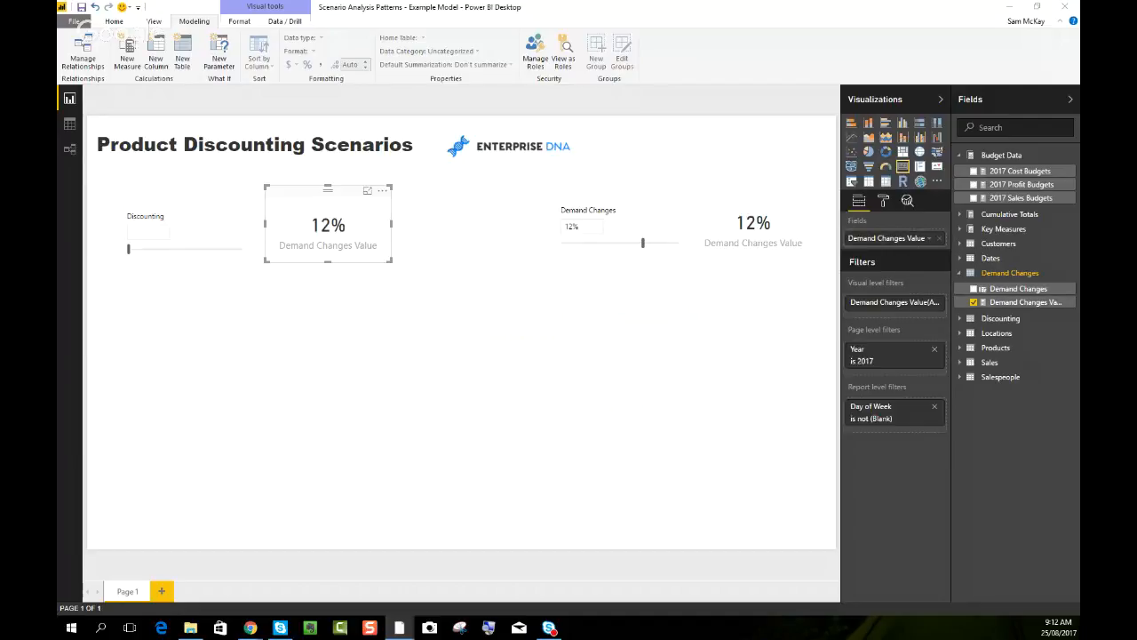
pyautogui.click(1000, 319)
pyautogui.moveTo(1020, 347); pyautogui.dragTo(898, 238)
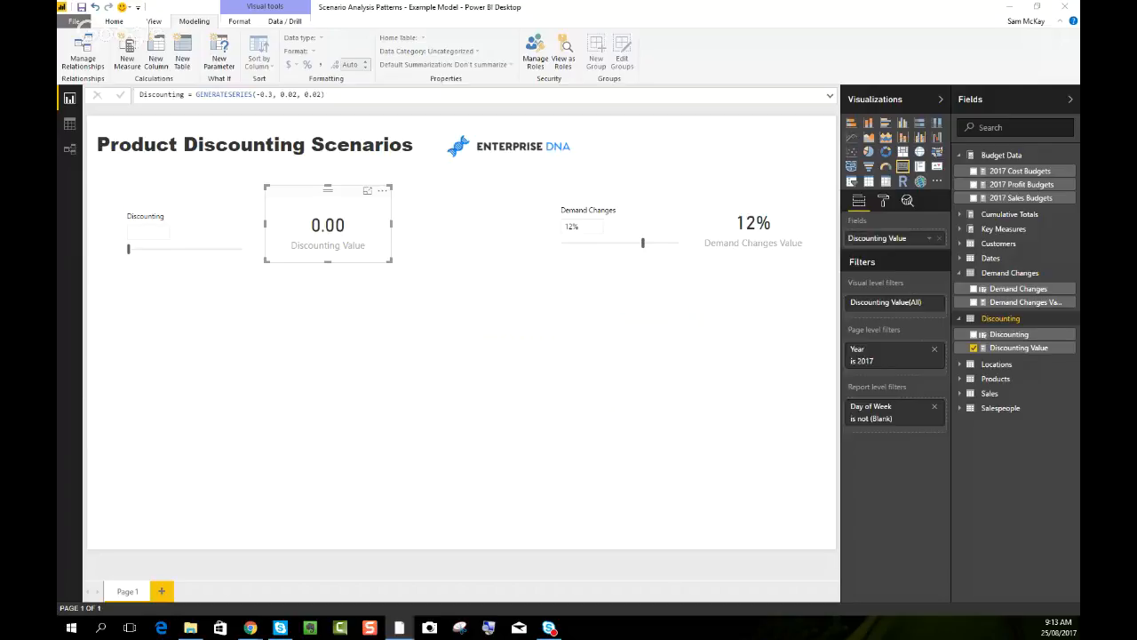
pyautogui.moveTo(328, 222); pyautogui.dragTo(329, 220)
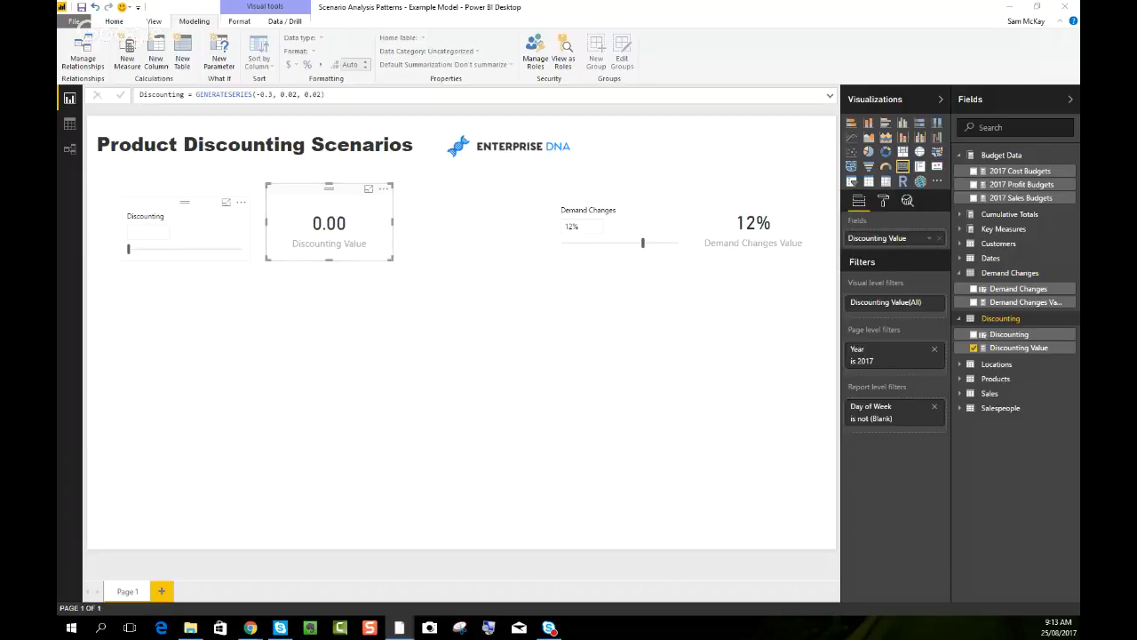
pyautogui.moveTo(185, 203); pyautogui.dragTo(179, 194)
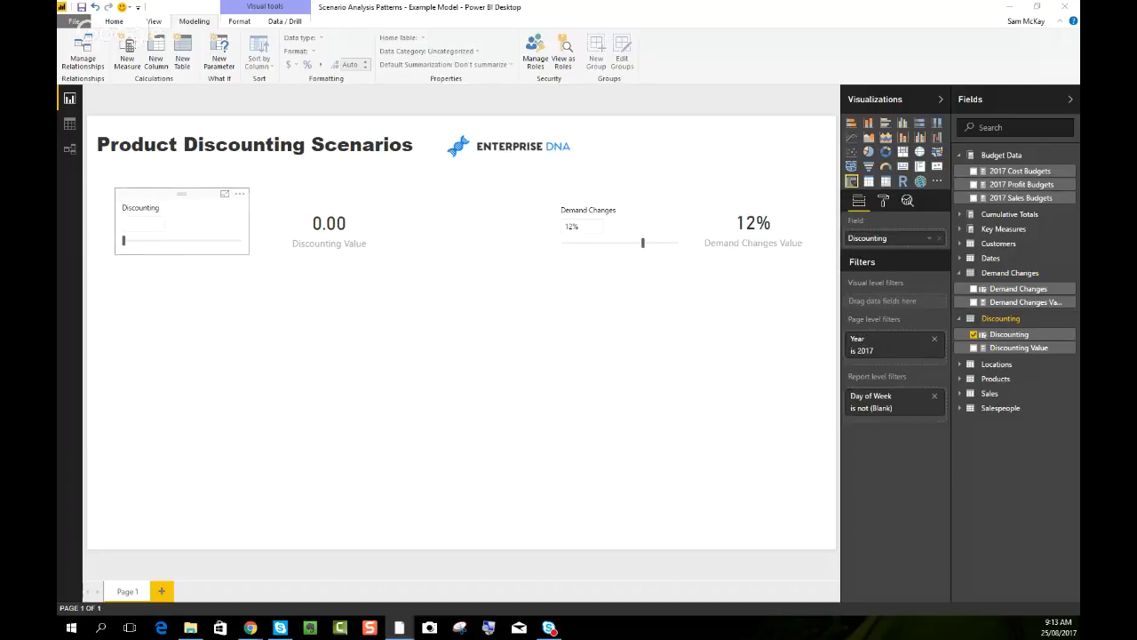
pyautogui.moveTo(329, 222); pyautogui.dragTo(322, 222)
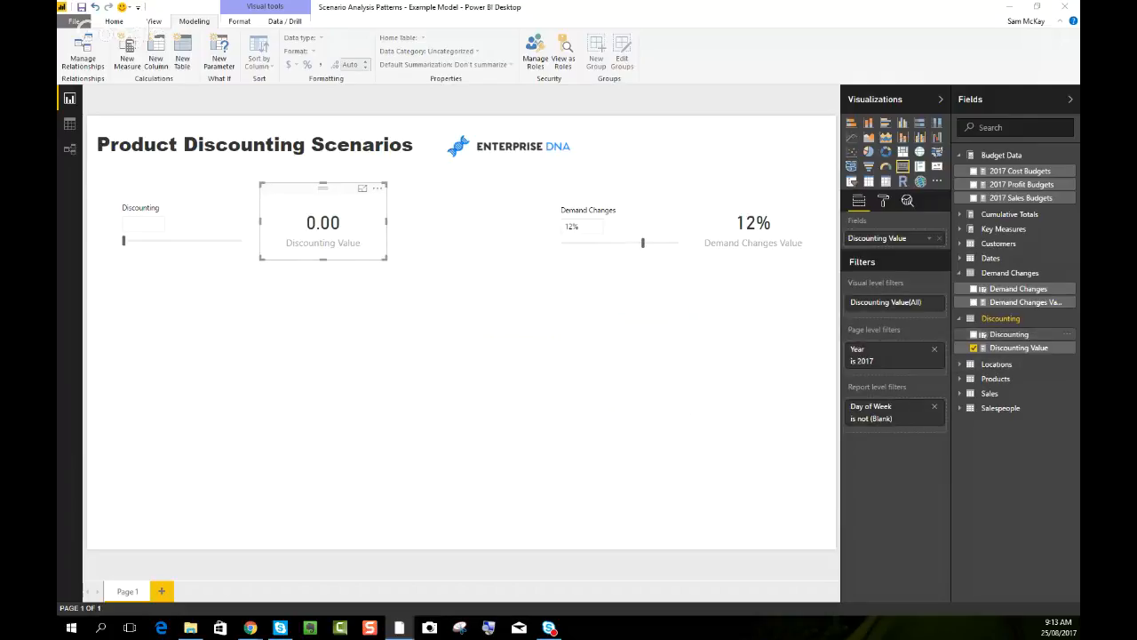
# - Format the Discounting Value measure as a percentage with 0 decimal places and set the Discounting slicer to -18%
pyautogui.click(1019, 348)
pyautogui.click(307, 65)
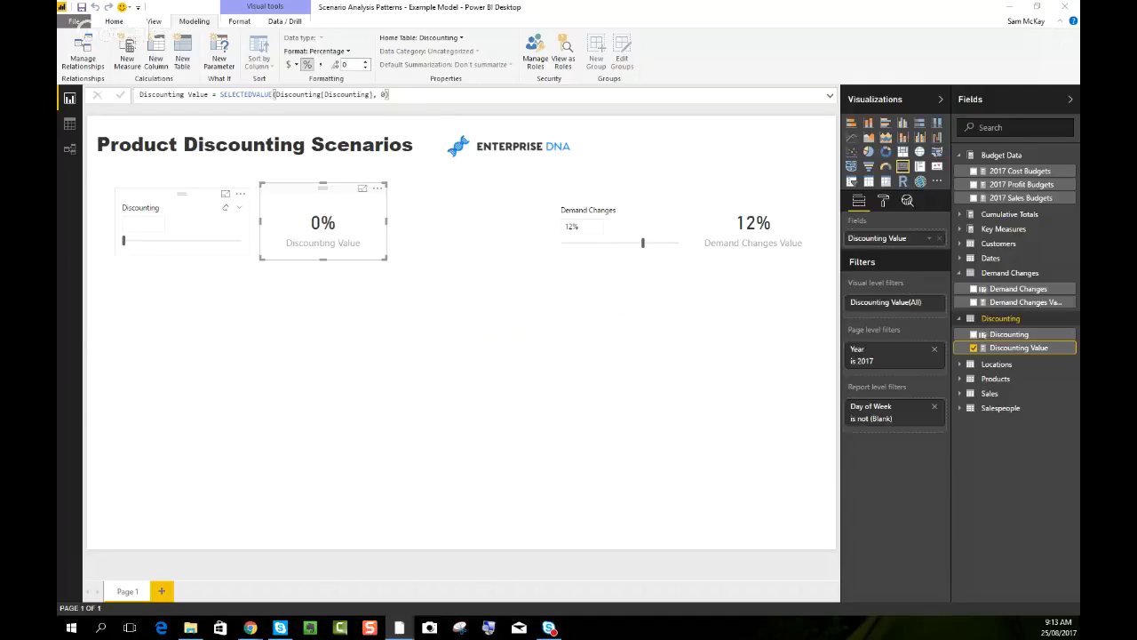
pyautogui.moveTo(124, 241); pyautogui.dragTo(170, 241)
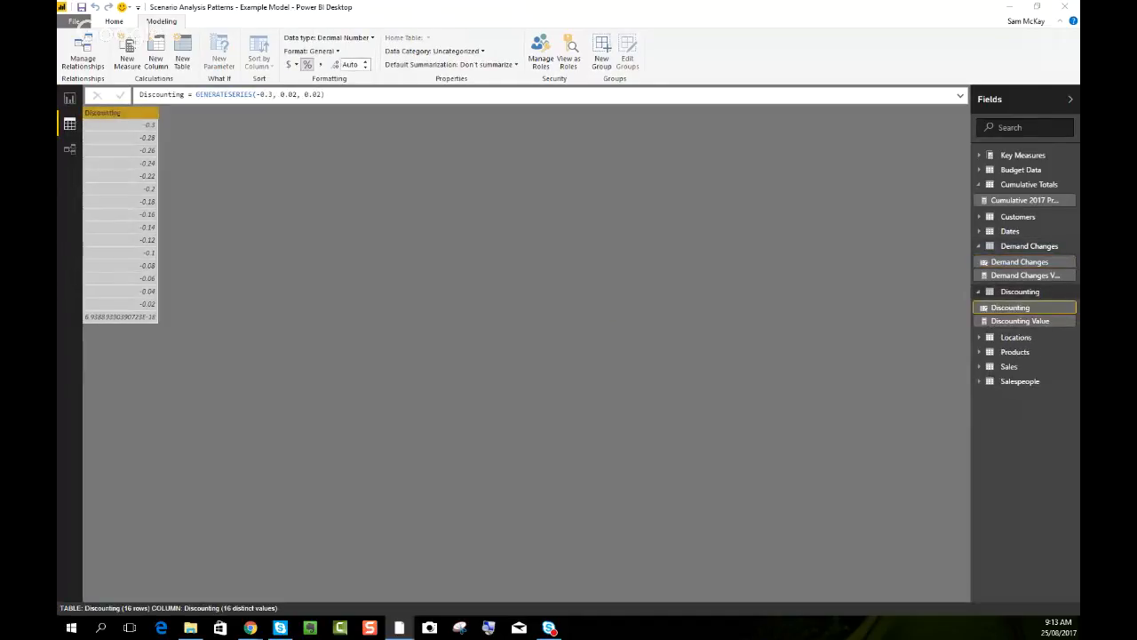
# - Format the Discounting column as a percentage with 0 decimal places in the data view and return to the report
pyautogui.click(365, 68)
pyautogui.click(365, 67)
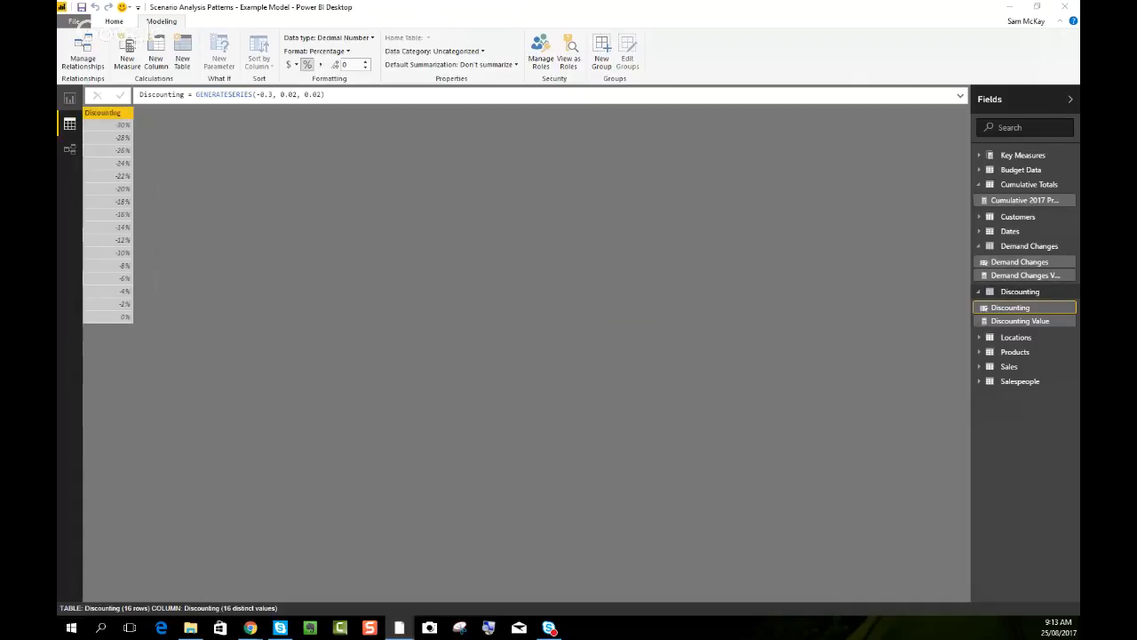
pyautogui.click(69, 99)
# - Shrink the Discounting Value card and move it and the Discounting slicer closer together
pyautogui.moveTo(324, 224); pyautogui.dragTo(318, 224)
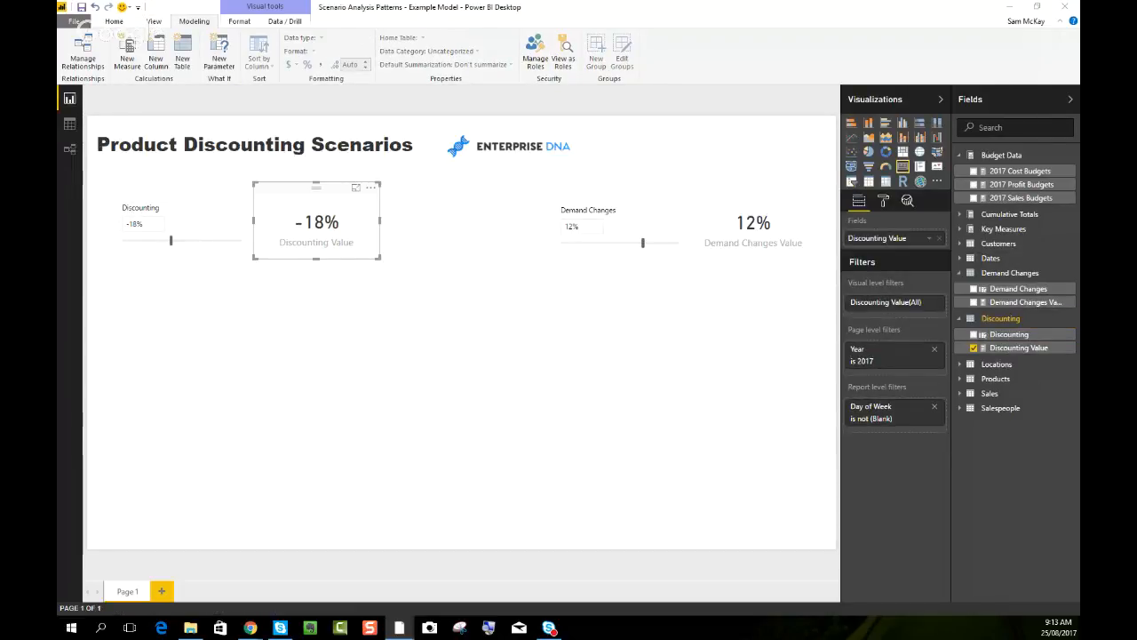
pyautogui.moveTo(380, 260); pyautogui.dragTo(314, 224)
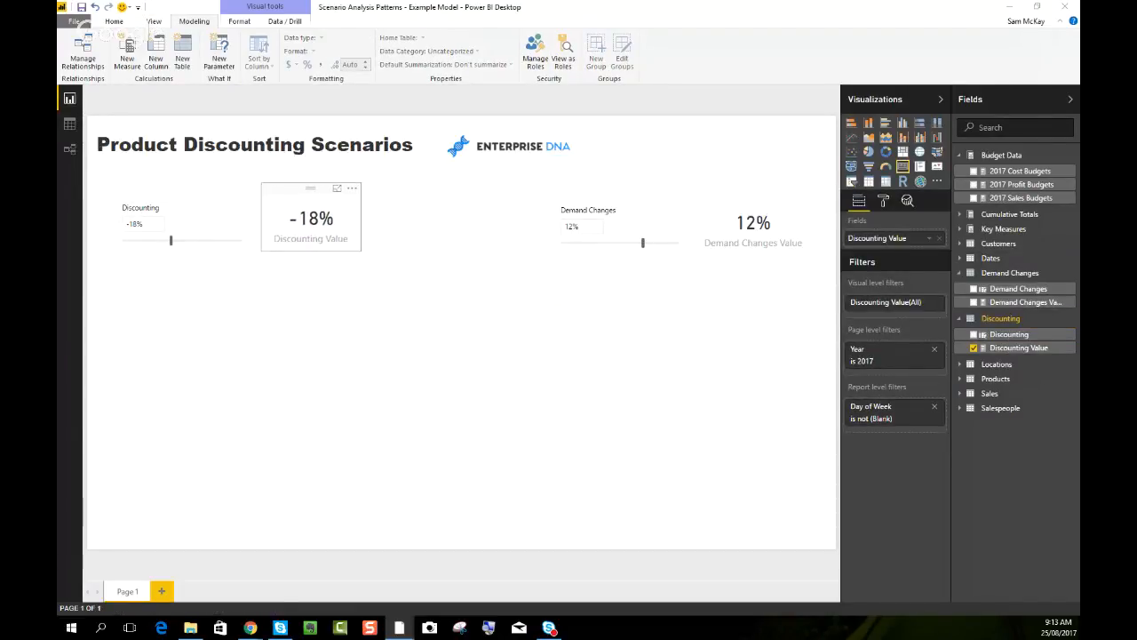
pyautogui.moveTo(185, 197); pyautogui.dragTo(194, 198)
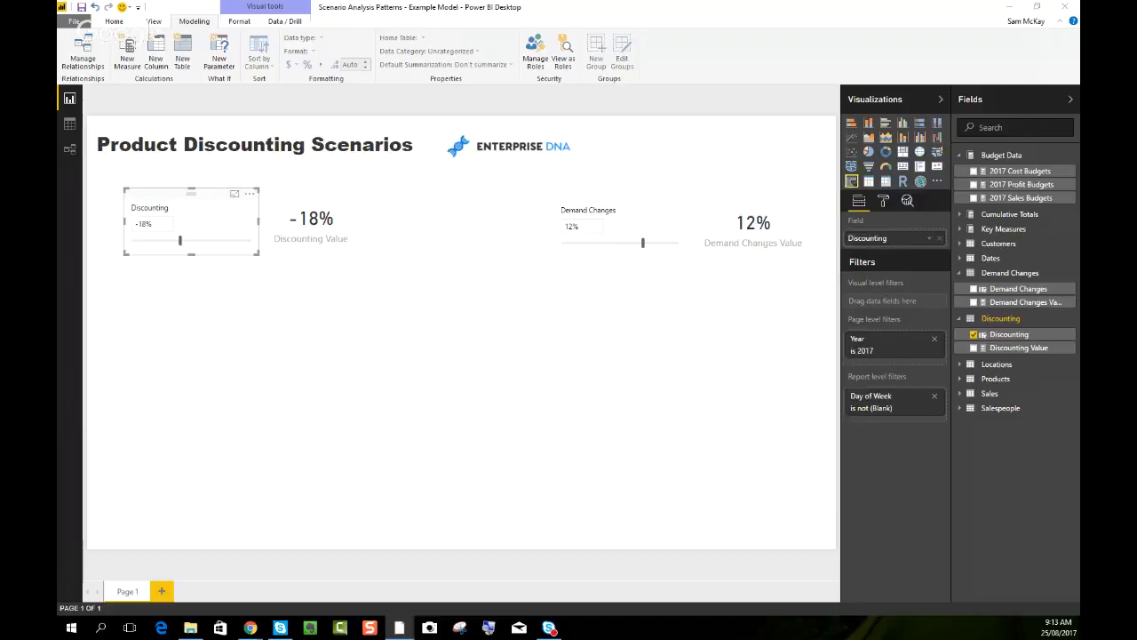
pyautogui.moveTo(191, 194); pyautogui.dragTo(192, 192)
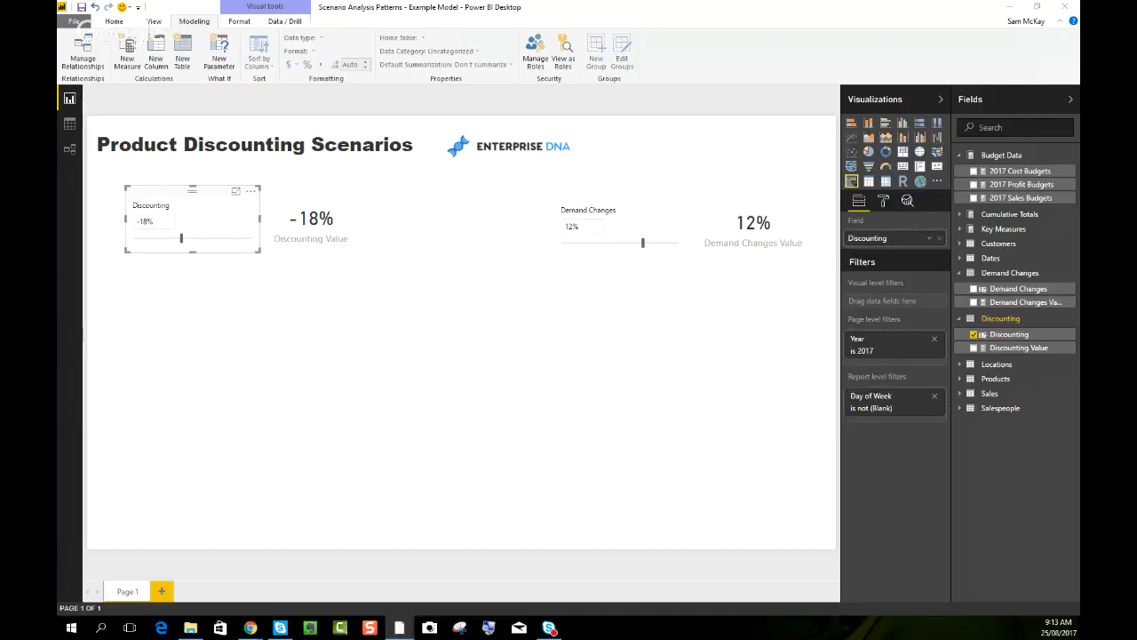
pyautogui.click(326, 336)
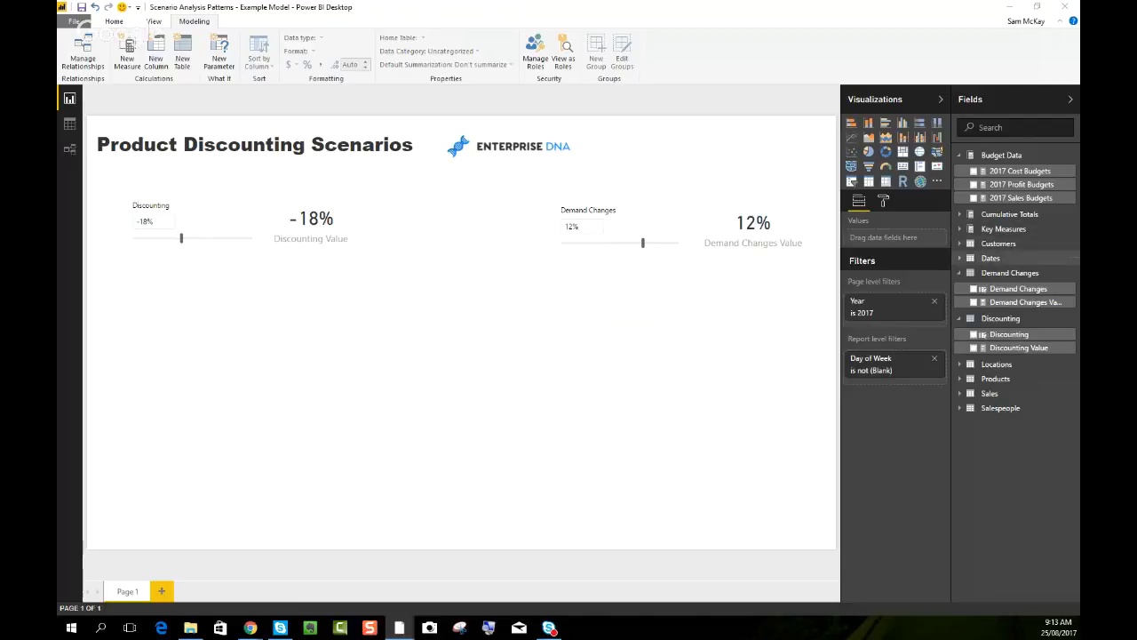
# - Add a large table of Date and 2017 Sales Budgets in the middle of the page below the slicers
pyautogui.click(991, 258)
pyautogui.moveTo(998, 273); pyautogui.dragTo(383, 355)
pyautogui.moveTo(469, 441); pyautogui.dragTo(758, 520)
pyautogui.moveTo(526, 263); pyautogui.dragTo(468, 274)
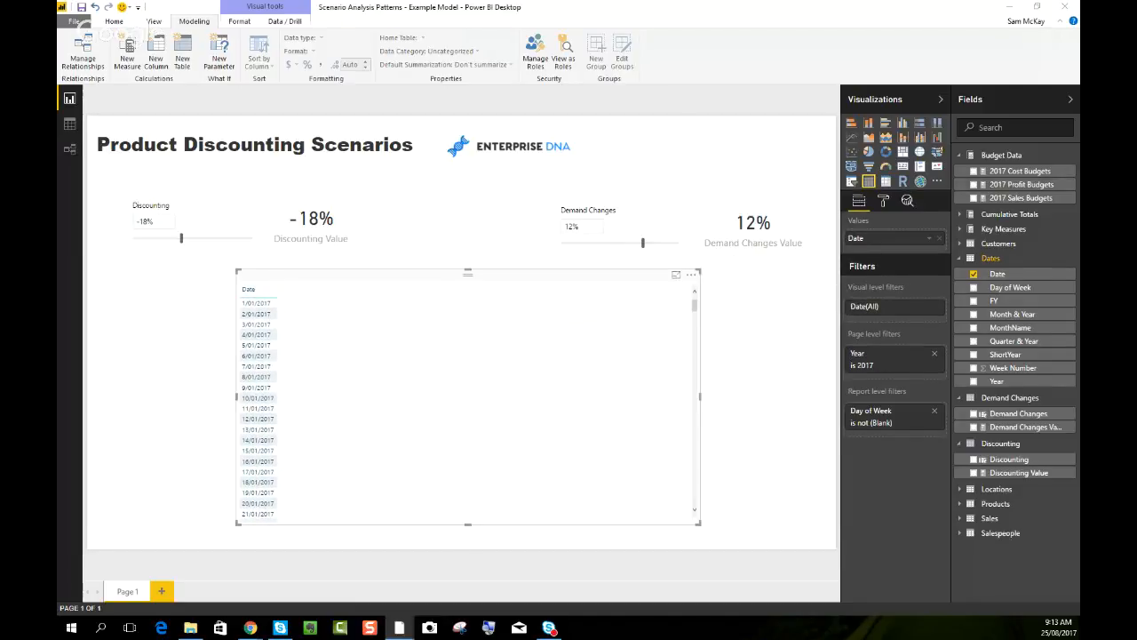
pyautogui.moveTo(1022, 197); pyautogui.dragTo(889, 240)
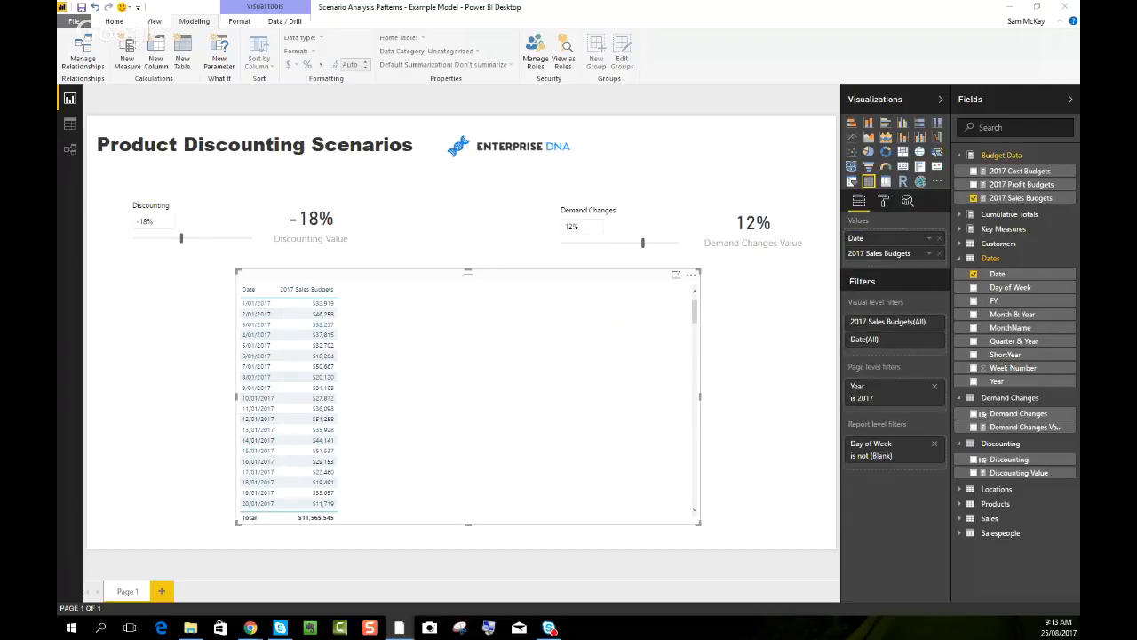
pyautogui.moveTo(469, 275); pyautogui.dragTo(472, 274)
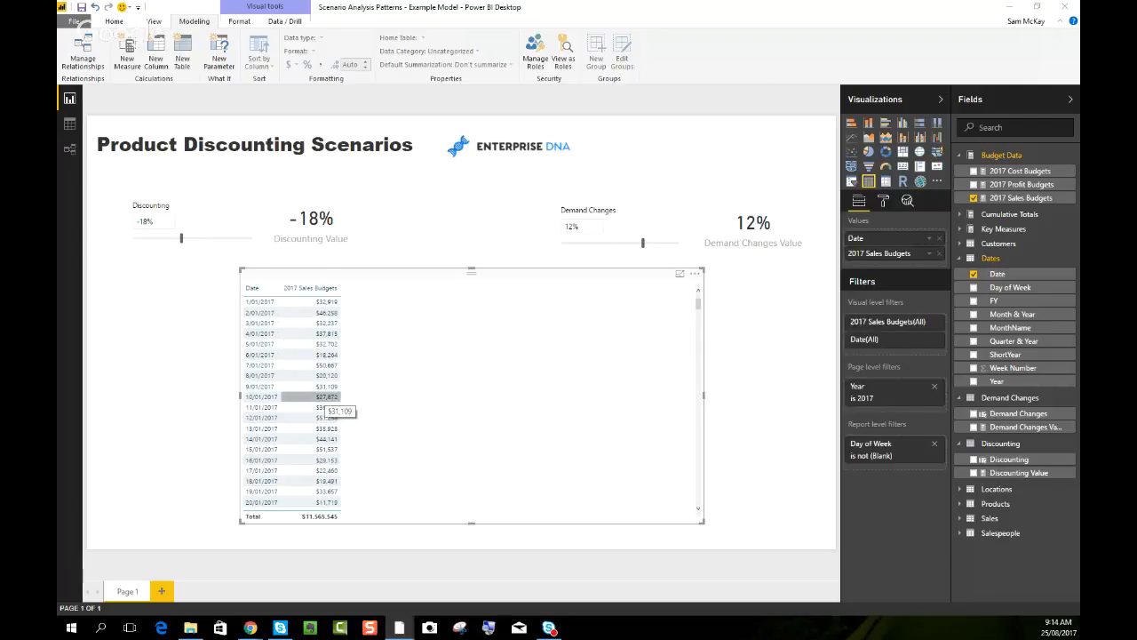
pyautogui.moveTo(471, 273); pyautogui.dragTo(471, 277)
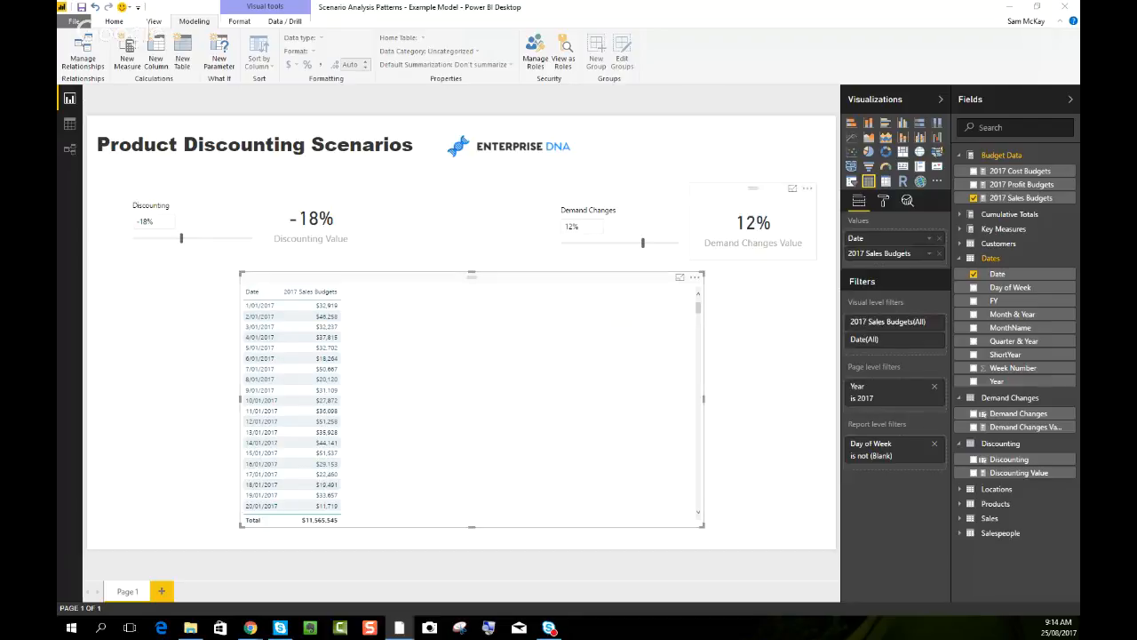
pyautogui.click(771, 338)
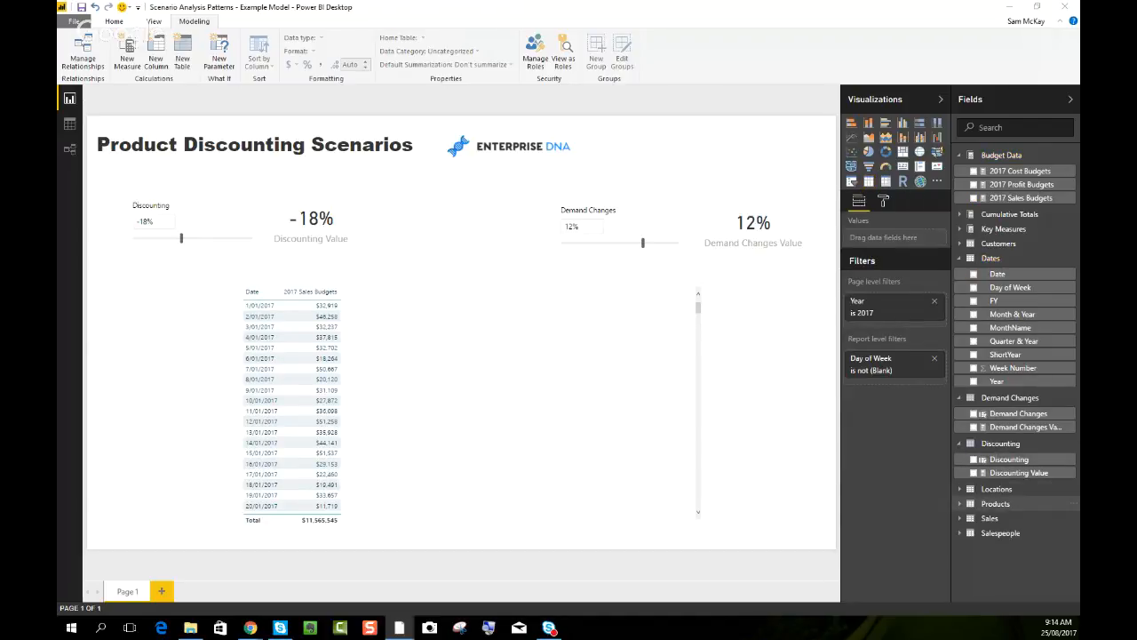
# - Add a Product Name slicer from the Products table and fit it as a narrow, tall list to the left of the budget table
pyautogui.click(961, 504)
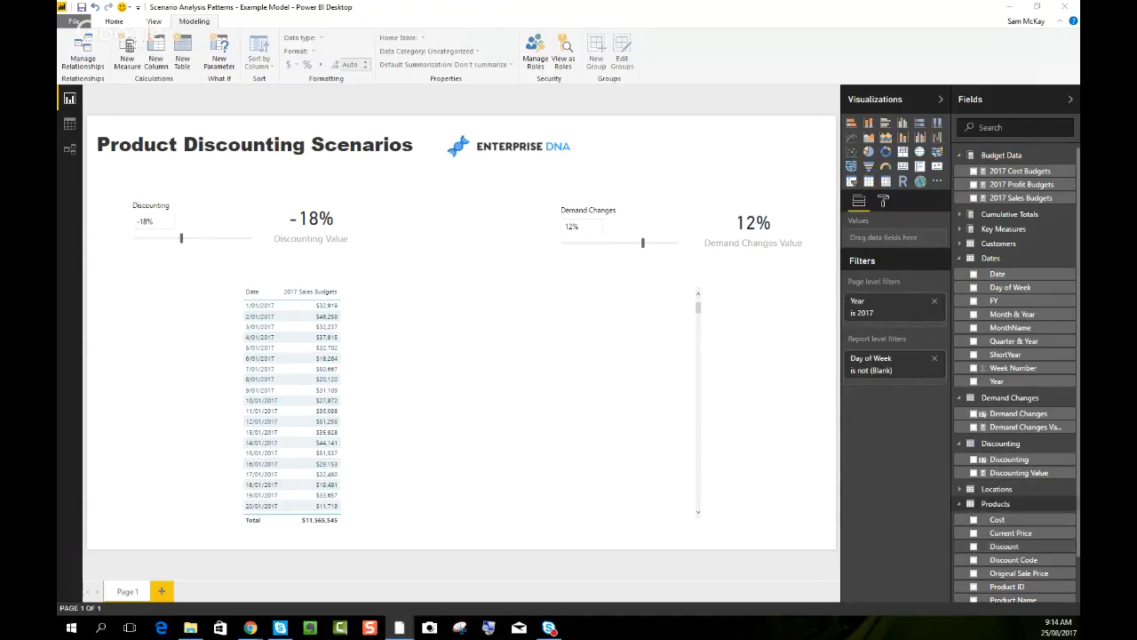
pyautogui.scroll(-1, 986, 504)
pyautogui.moveTo(1013, 559); pyautogui.dragTo(191, 373)
pyautogui.click(851, 181)
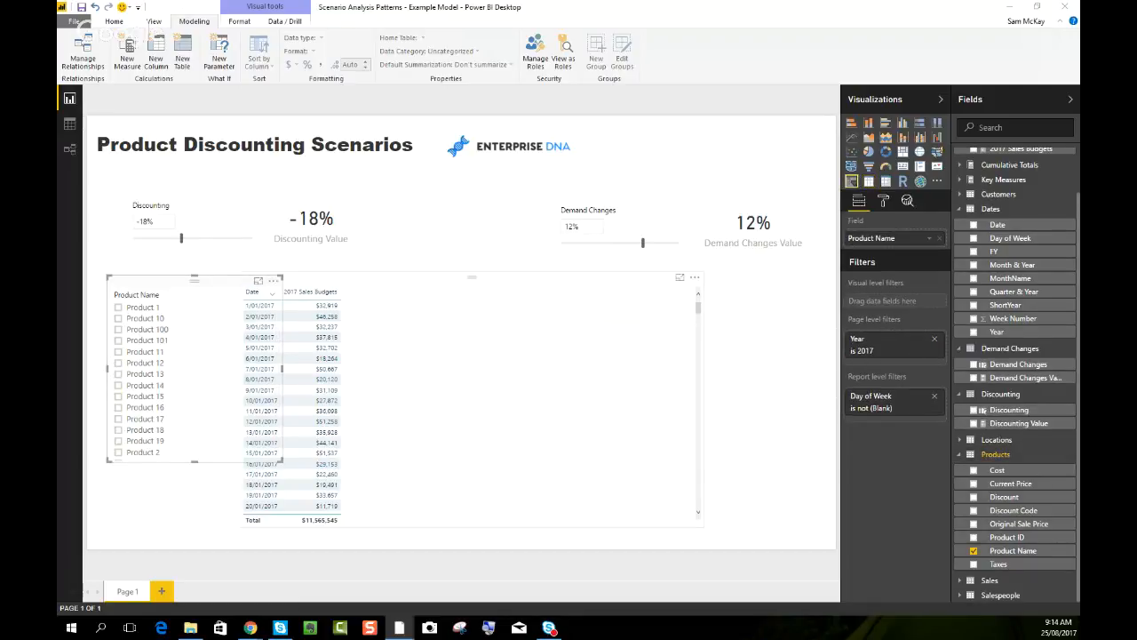
pyautogui.moveTo(281, 462); pyautogui.dragTo(212, 526)
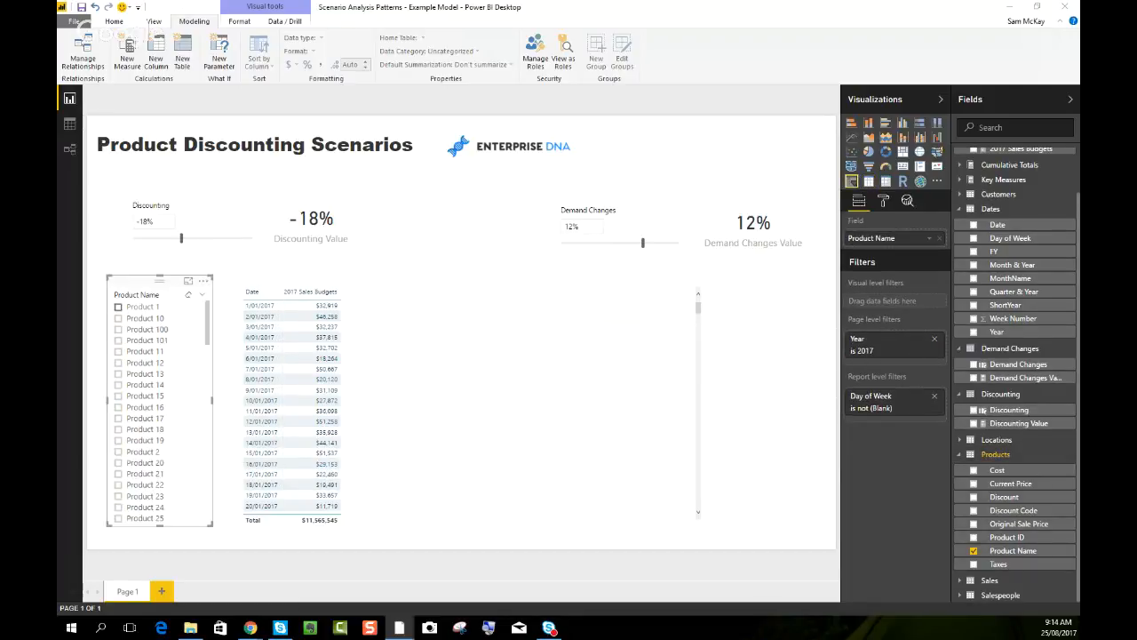
pyautogui.moveTo(160, 281); pyautogui.dragTo(165, 272)
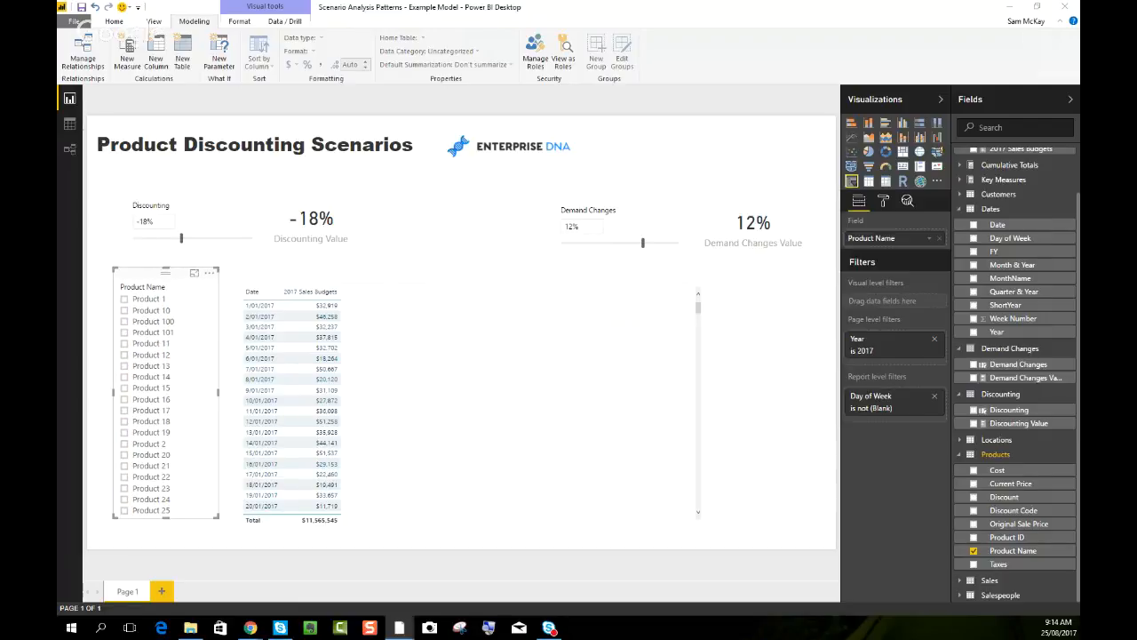
# - Try several products in the Product Name slicer one after another, ending with Product 16 selected
pyautogui.click(124, 320)
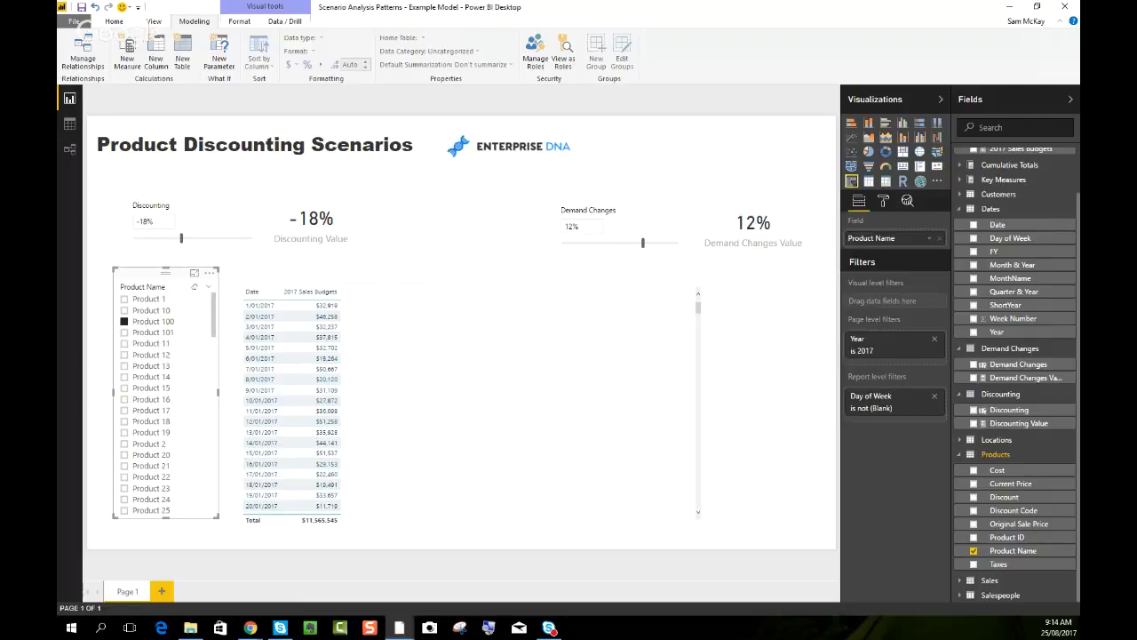
pyautogui.click(124, 344)
pyautogui.click(124, 355)
pyautogui.click(125, 377)
pyautogui.click(125, 399)
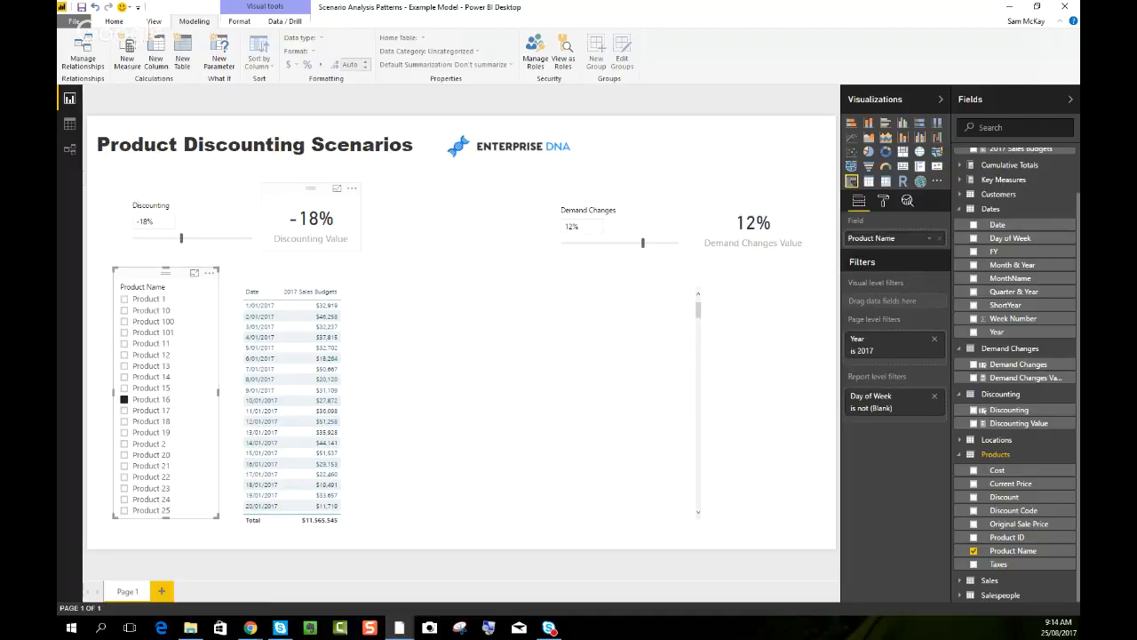
# - Move the Discounting Value card and the Discounting slicer slightly up toward the report title
pyautogui.click(311, 220)
pyautogui.moveTo(311, 221); pyautogui.dragTo(311, 214)
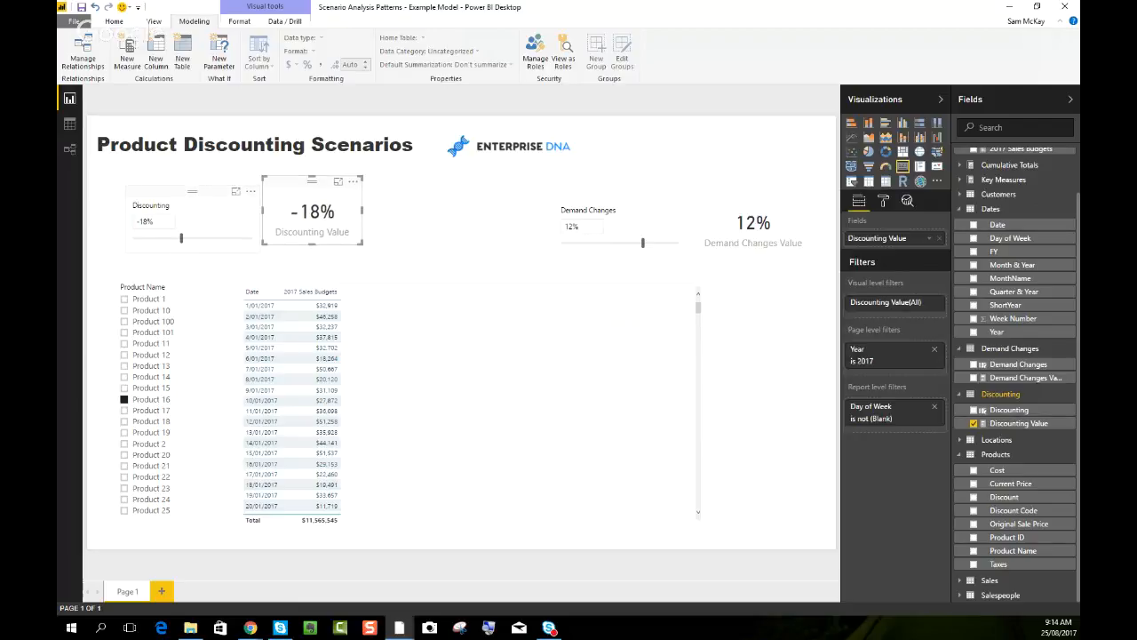
pyautogui.moveTo(193, 192); pyautogui.dragTo(194, 185)
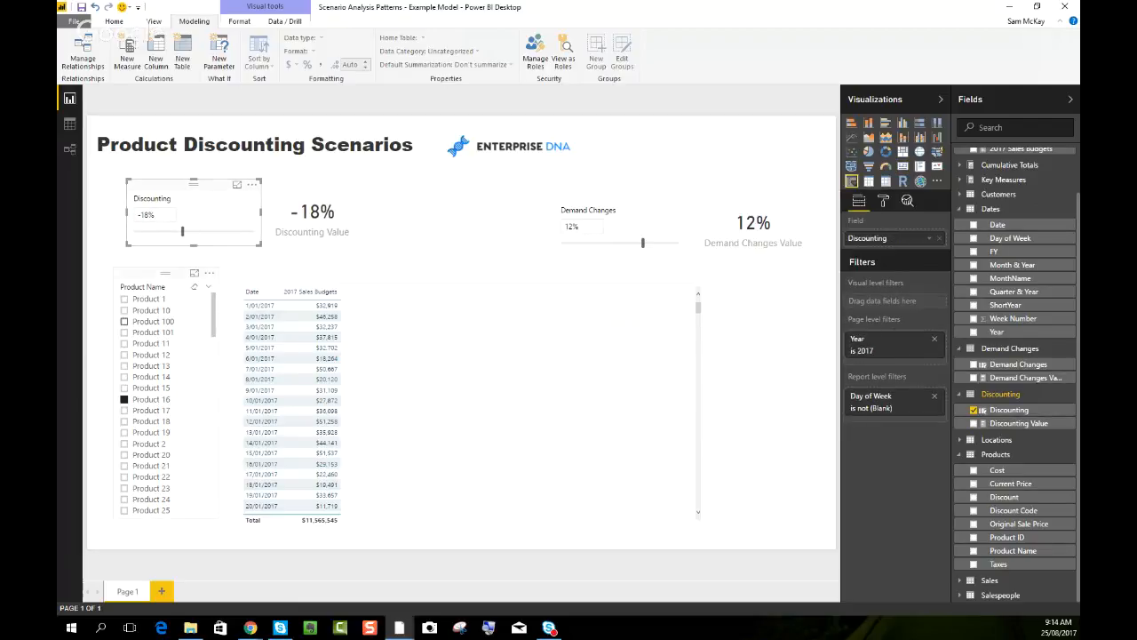
# - Select Product 11 in the Product Name slicer and turn off the slicer's Single Select option
pyautogui.click(124, 343)
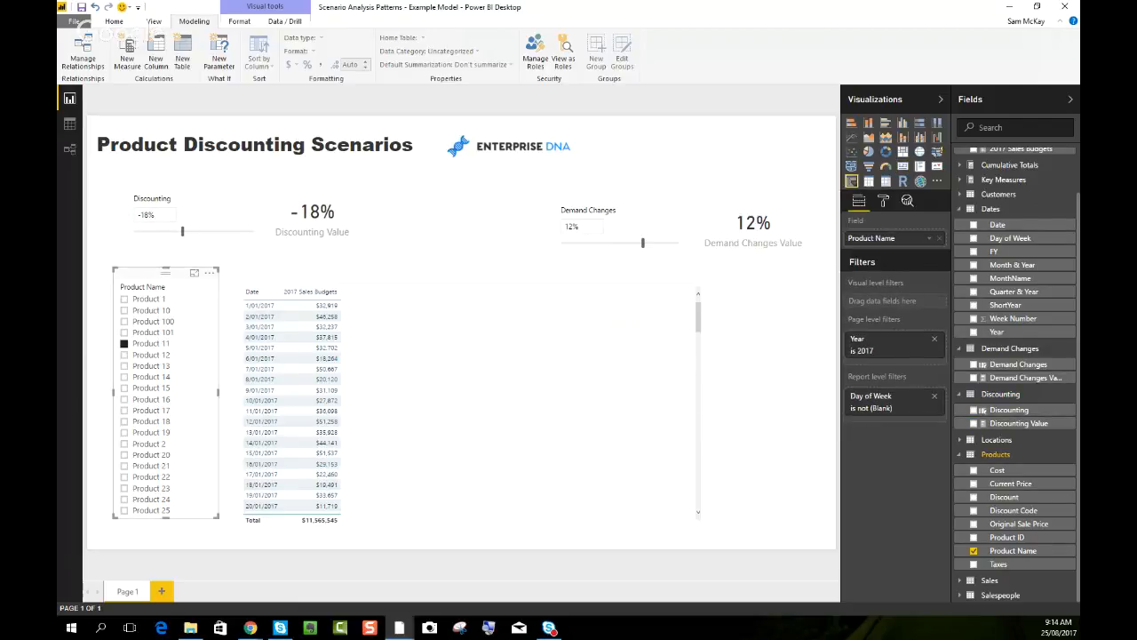
pyautogui.click(884, 201)
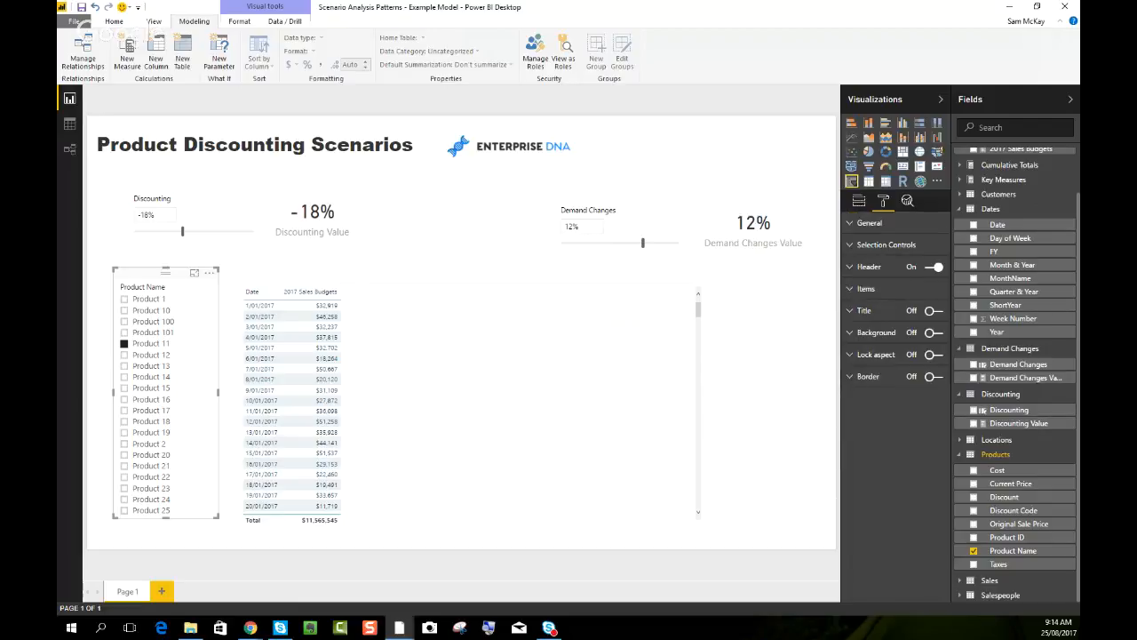
pyautogui.click(886, 245)
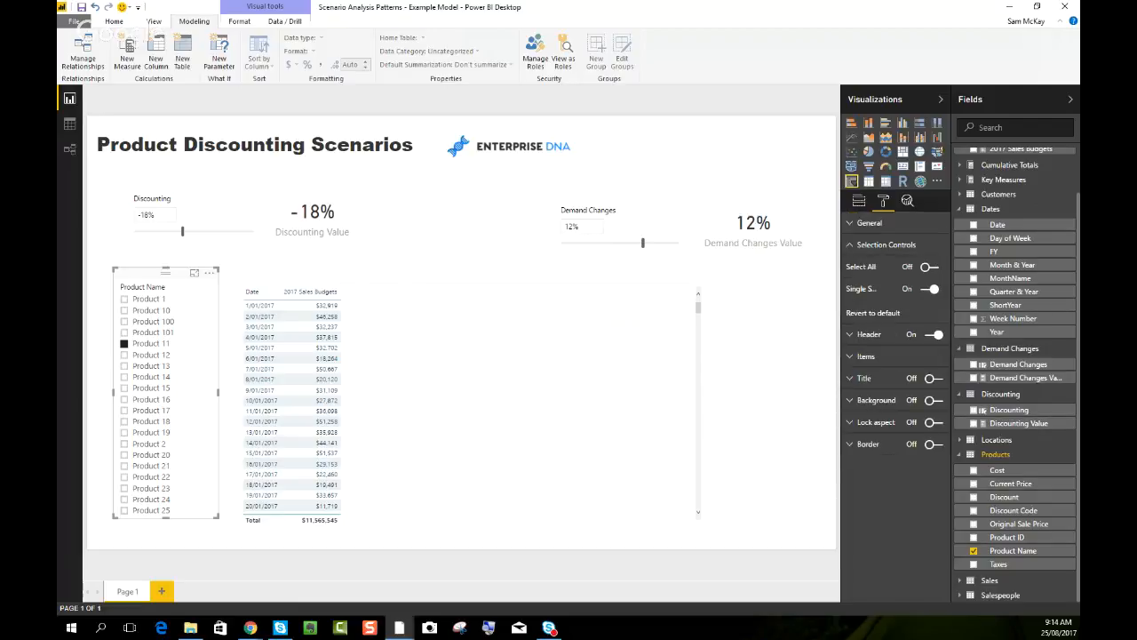
pyautogui.click(929, 289)
# - Add Product 101, Product 100, Product 12 and Product 13 to the Product Name slicer's selection
pyautogui.click(124, 333)
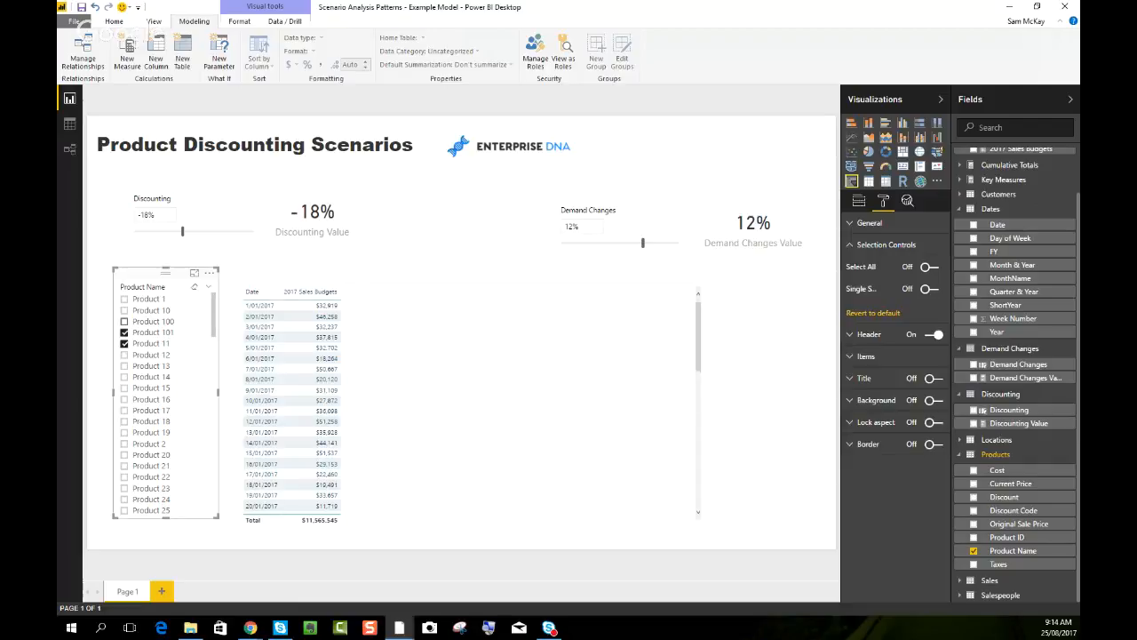
pyautogui.click(124, 320)
pyautogui.click(124, 354)
pyautogui.click(124, 366)
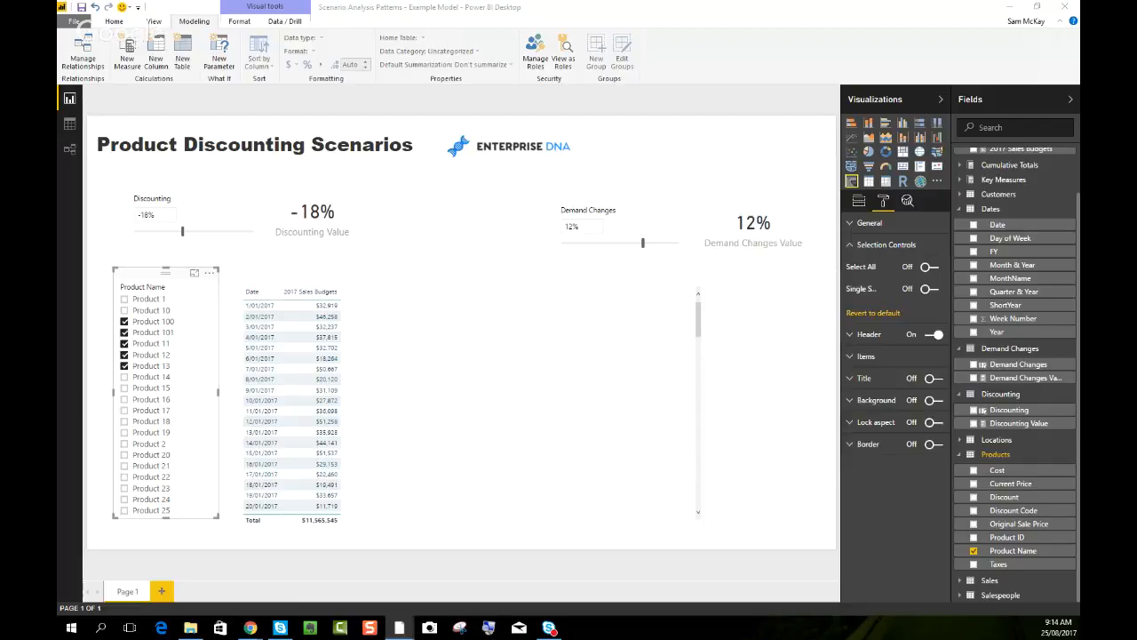
# - Collapse the Demand Changes, Discounting, Products and Dates tables in the field list
pyautogui.click(1010, 349)
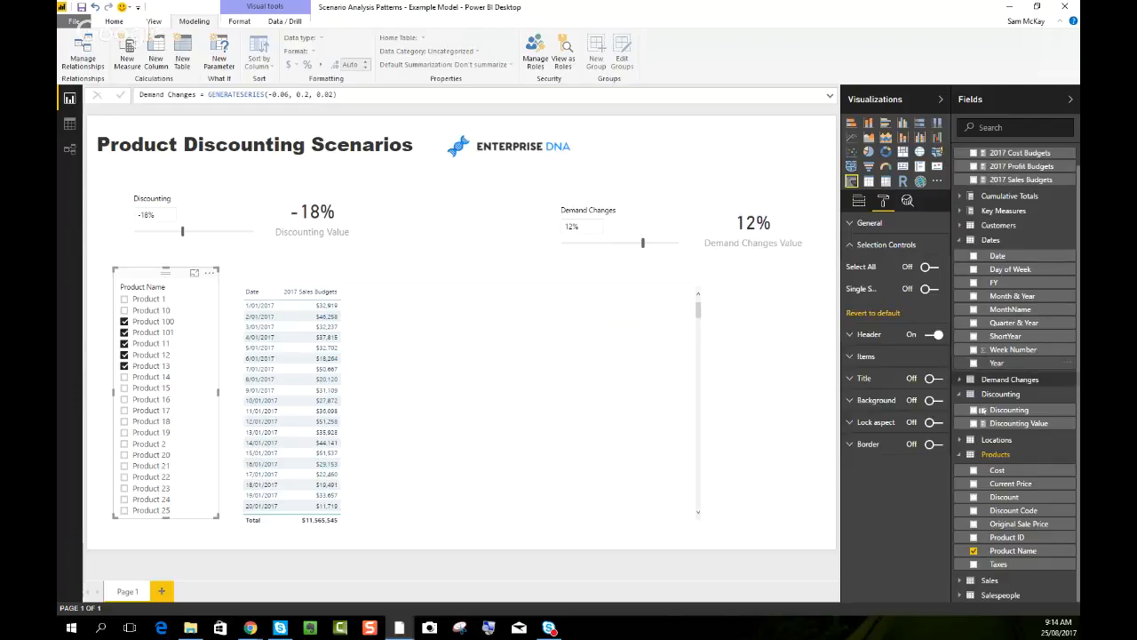
pyautogui.click(1001, 395)
pyautogui.click(995, 441)
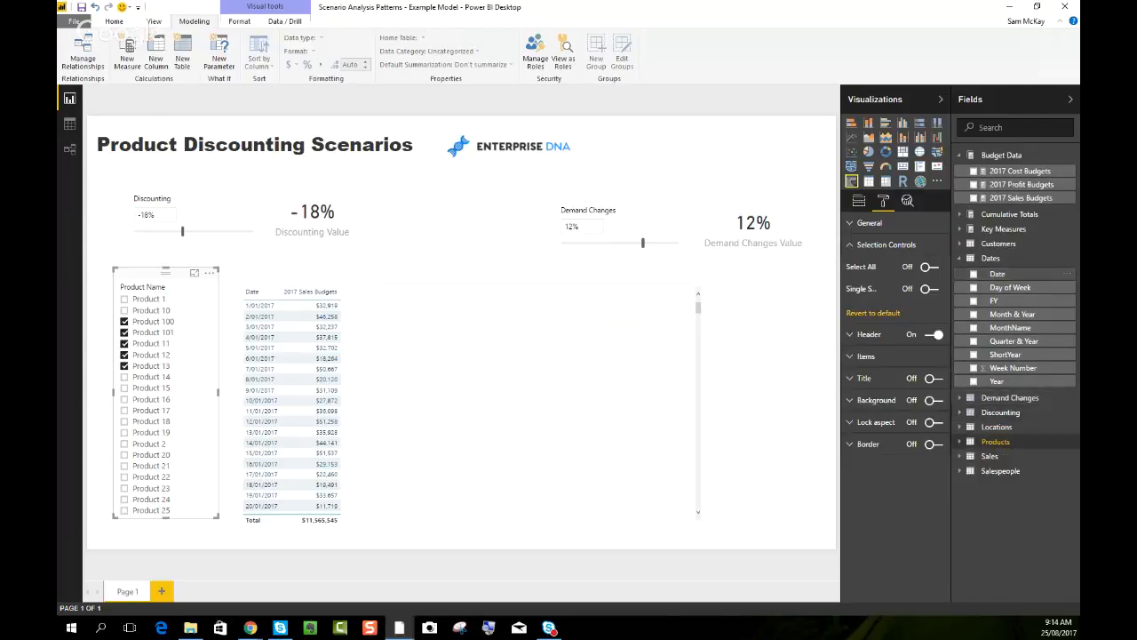
pyautogui.click(991, 258)
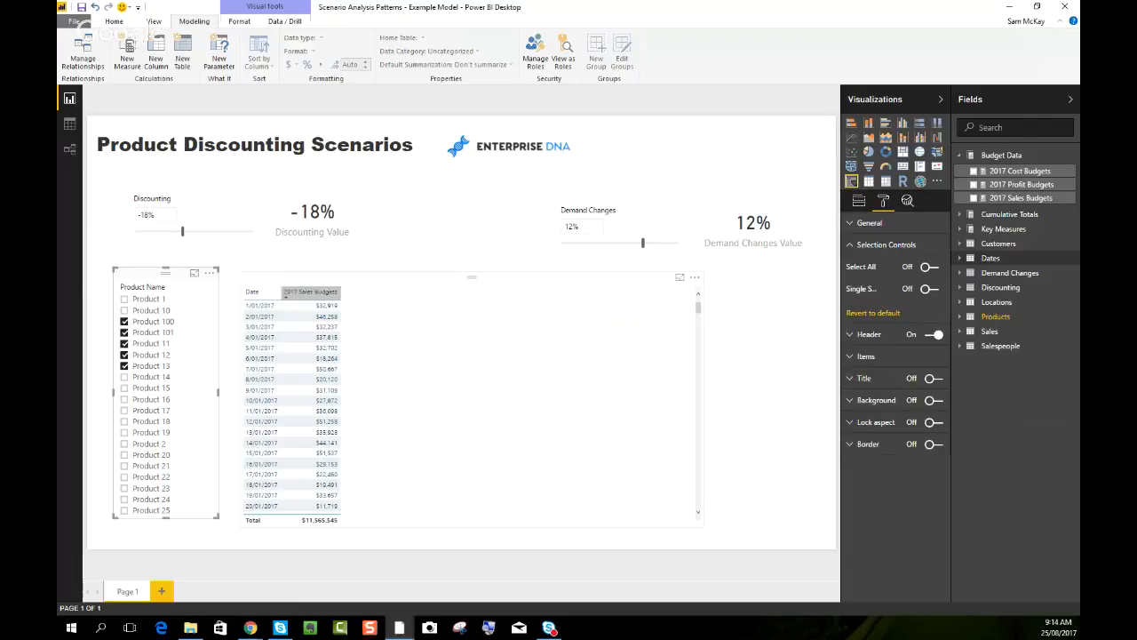
# - Move the 2017 Sales Budgets table slightly up and closer to the Product Name slicer
pyautogui.moveTo(401, 277); pyautogui.dragTo(402, 272)
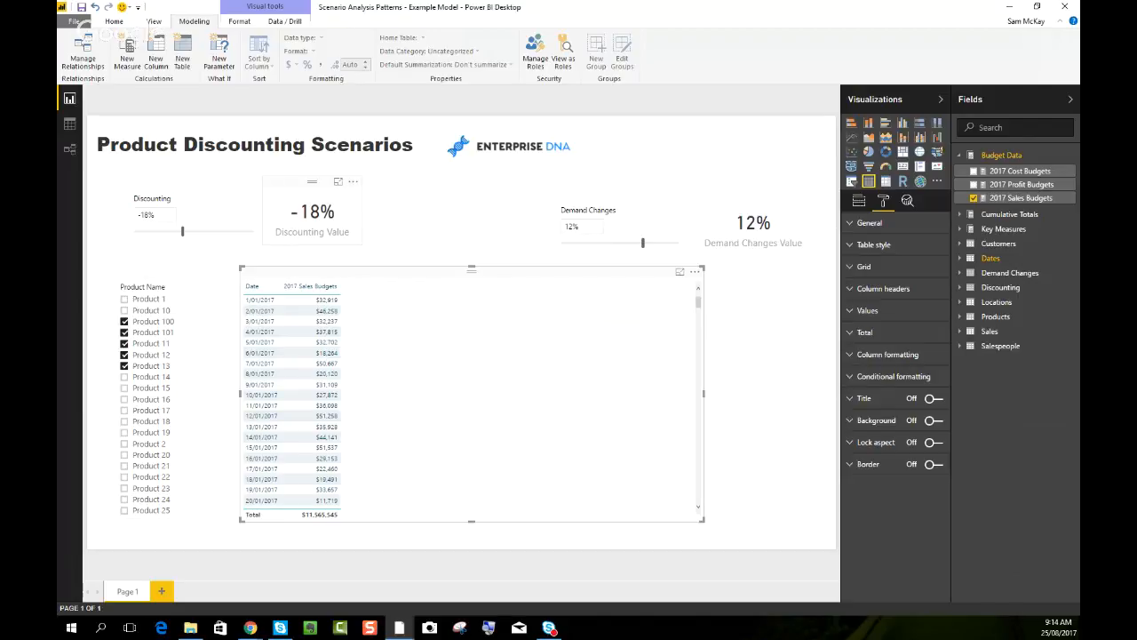
pyautogui.click(312, 213)
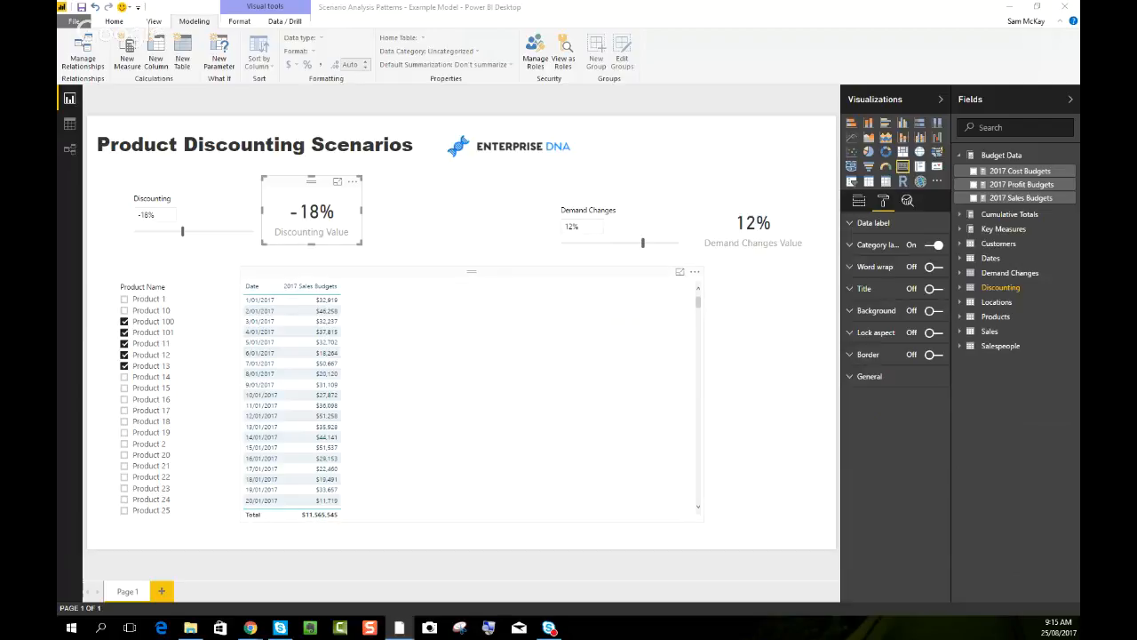
pyautogui.moveTo(533, 382); pyautogui.dragTo(526, 382)
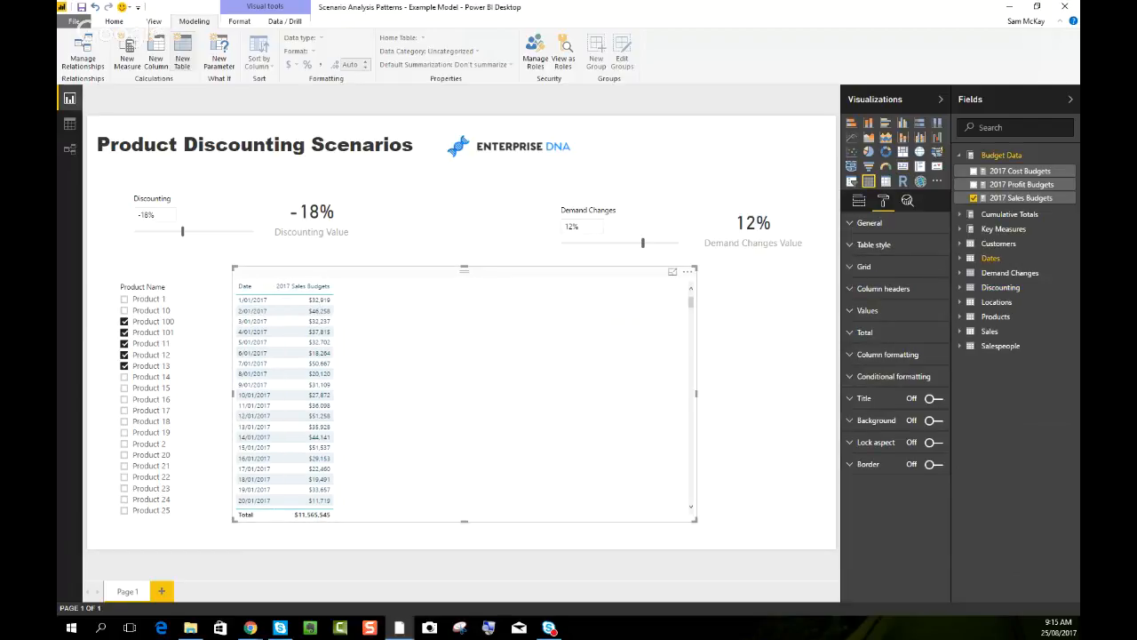
# - Create a manually entered placeholder table named Discounting Measures and load it into the model
pyautogui.click(111, 20)
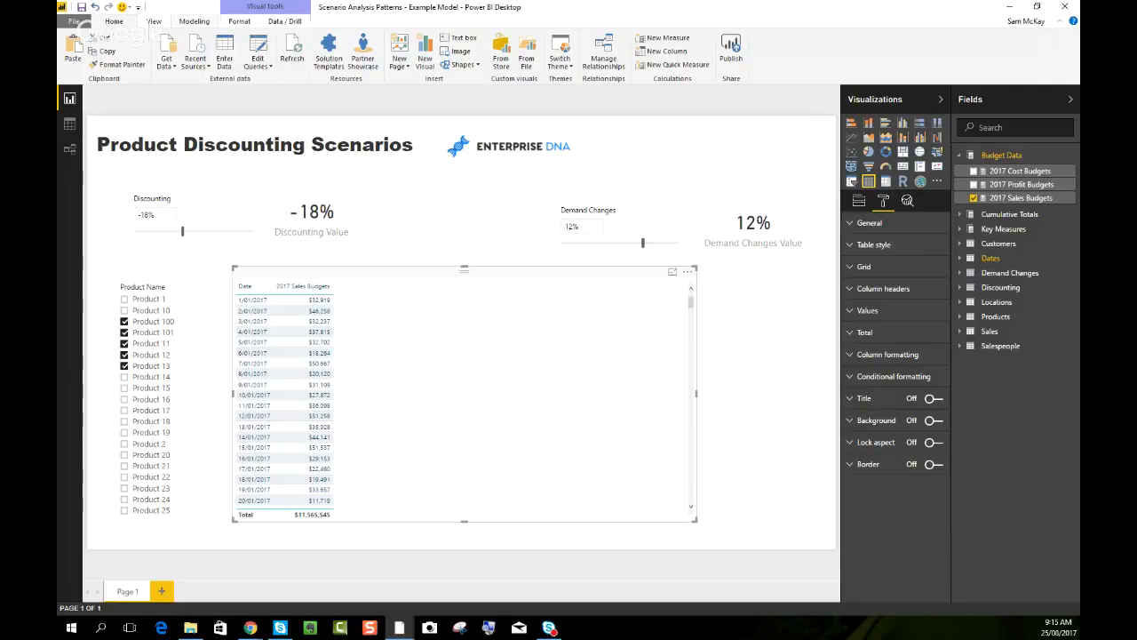
pyautogui.click(223, 54)
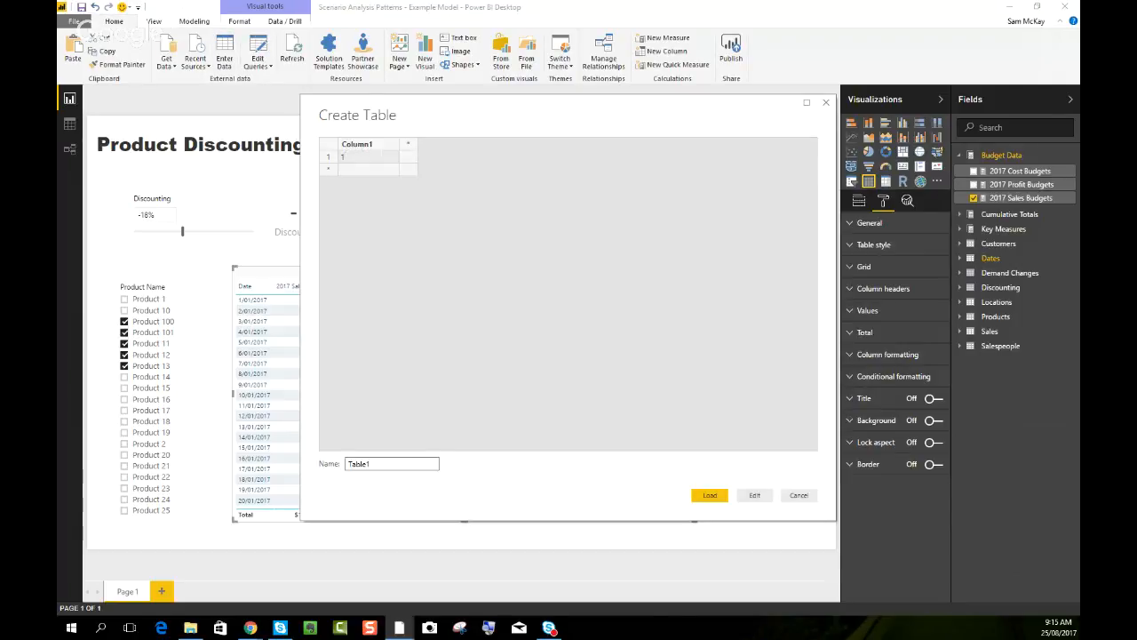
pyautogui.doubleClick(360, 464)
pyautogui.write('Discounting Measures')
pyautogui.press('Return')
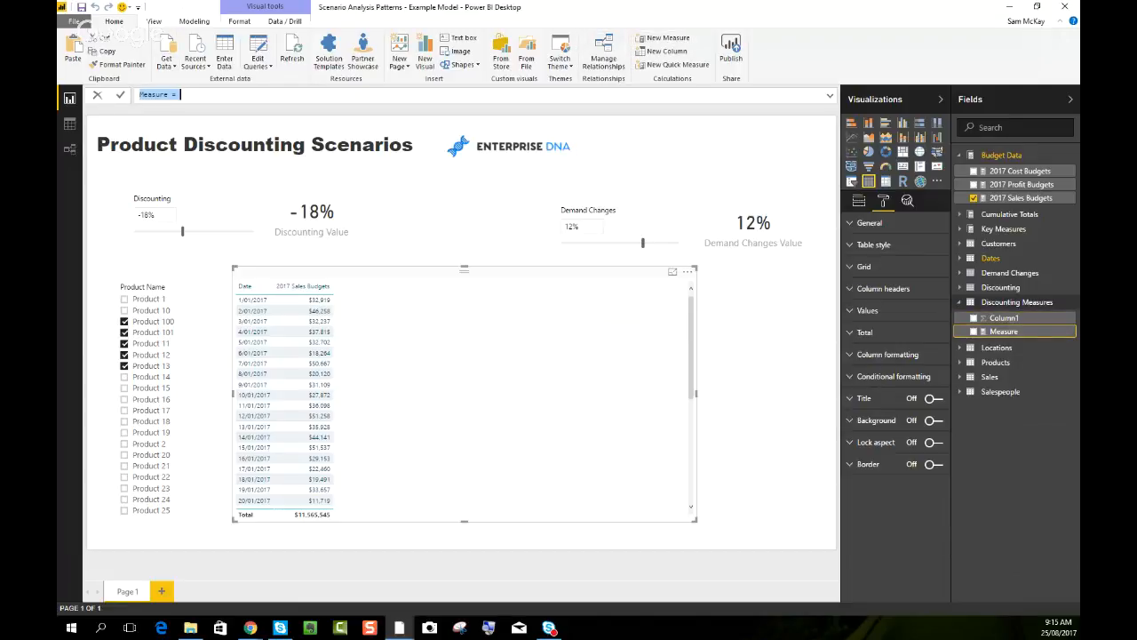
# - Name the new measure in the Discounting Measures table Discounted Sales and begin its formula with a VAR line
pyautogui.write('Discount')
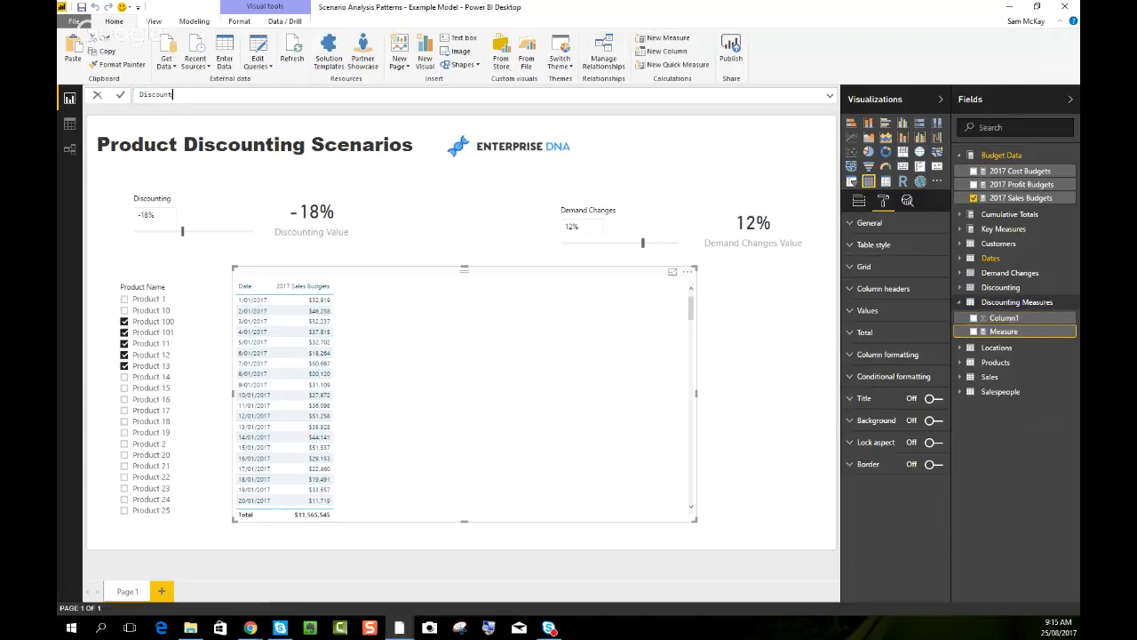
pyautogui.write(' Sed Sales =')
pyautogui.hotkey('shift', 'Return')
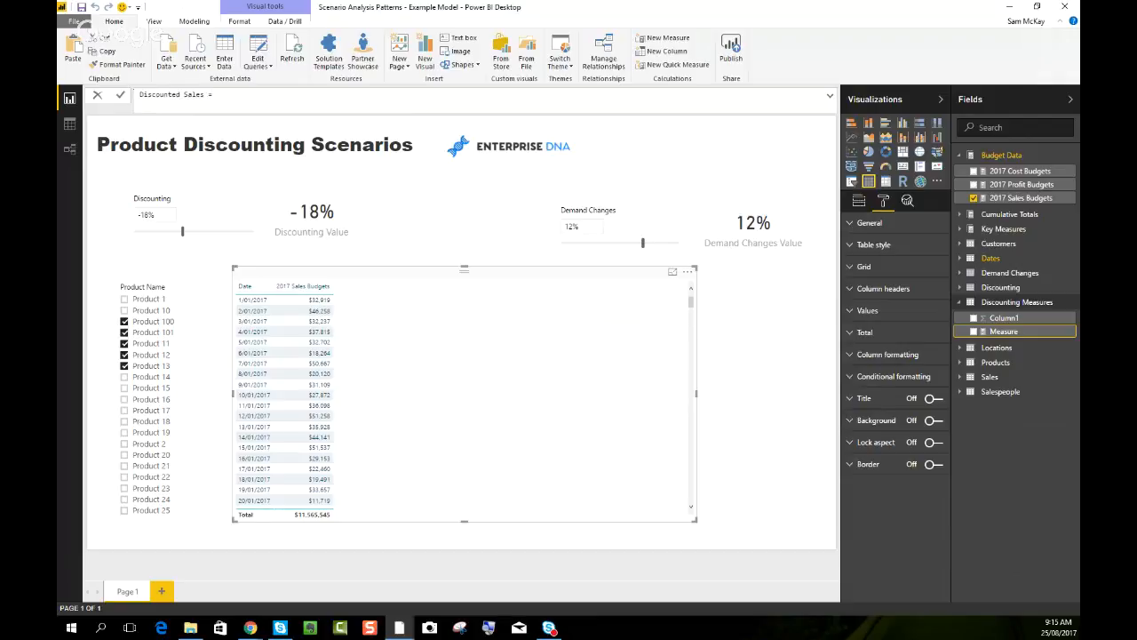
pyautogui.write('VAR')
pyautogui.press('Escape')
pyautogui.hotkey('shift', 'Return')
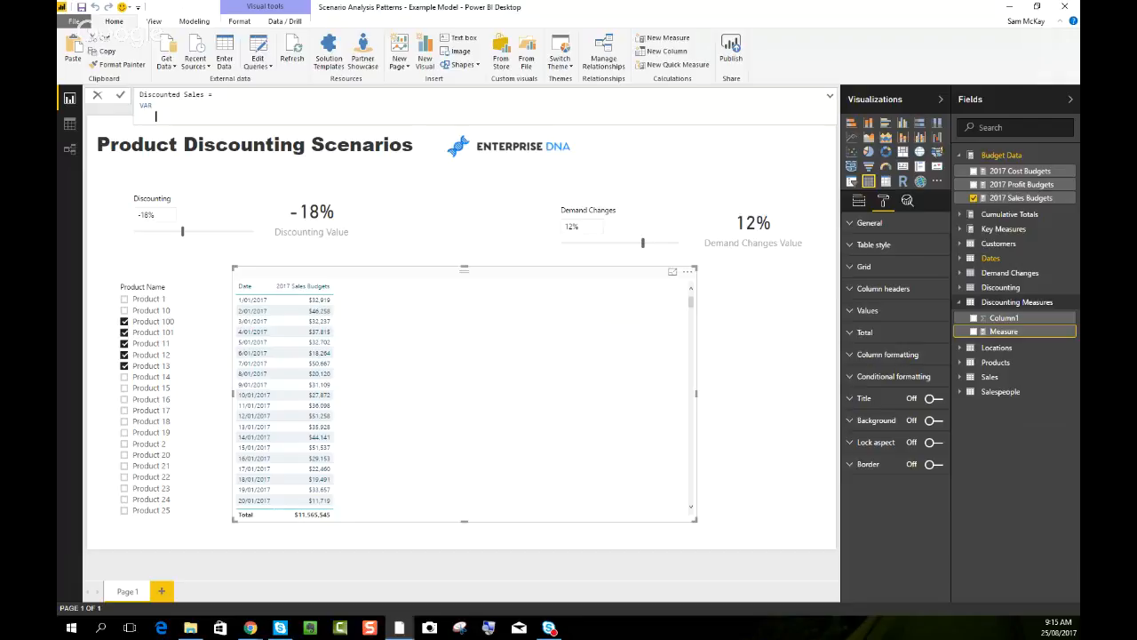
# - Declare the variable DiscountProducts and start its expression with the INTERSECT function
pyautogui.write('DiscountProdu')
pyautogui.write('cts = IN')
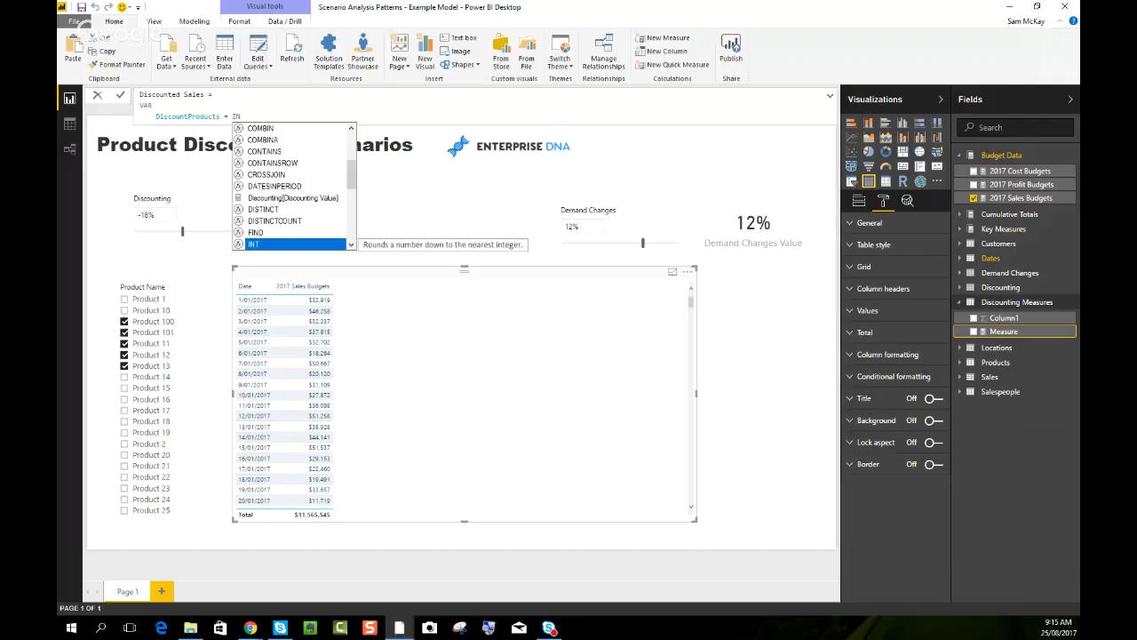
pyautogui.press('Down')
pyautogui.press('Down')
pyautogui.press('Down')
pyautogui.press('Up')
pyautogui.press('Up')
pyautogui.press('Tab')
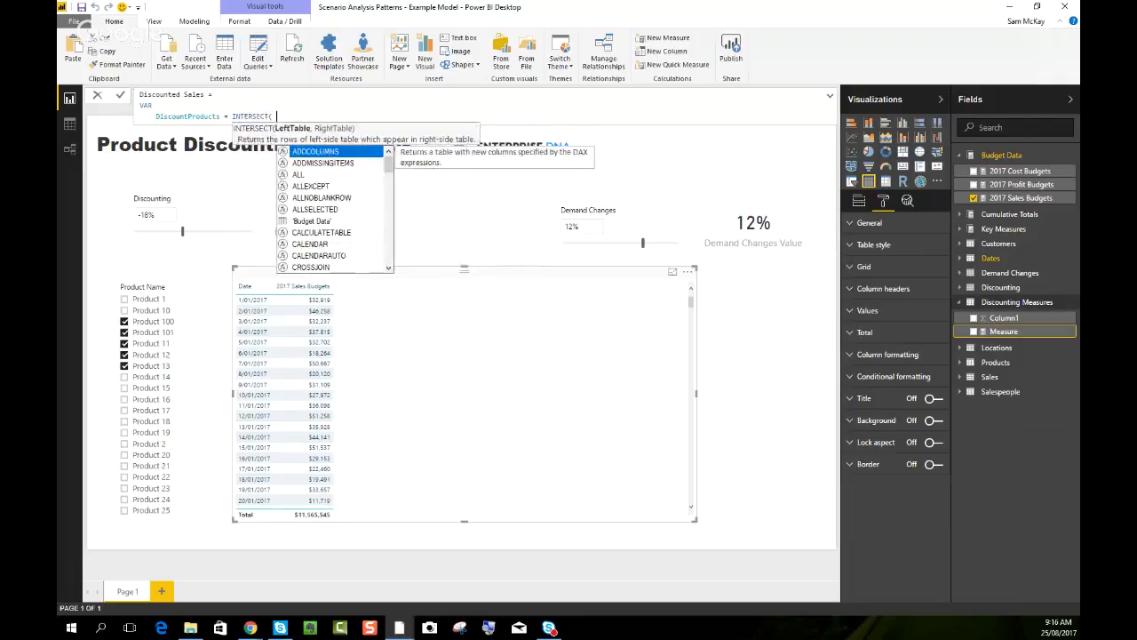
pyautogui.press('Escape')
# - Enter VALUES( Products[Product Name] ) as the first table of the INTERSECT function
pyautogui.write('VALUES')
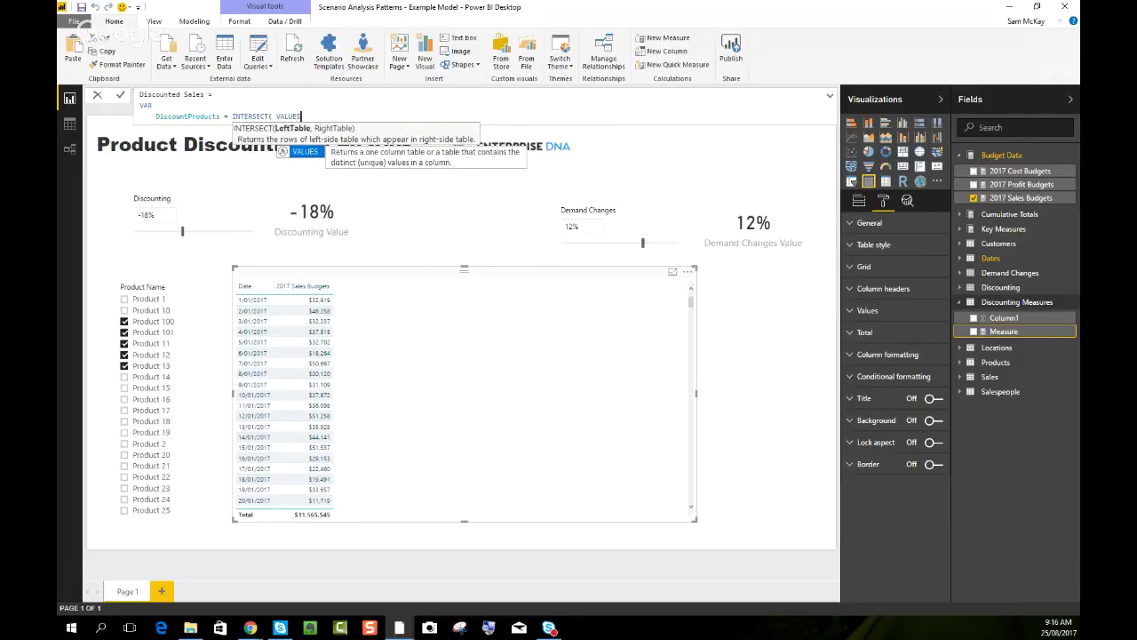
pyautogui.write('( Prod')
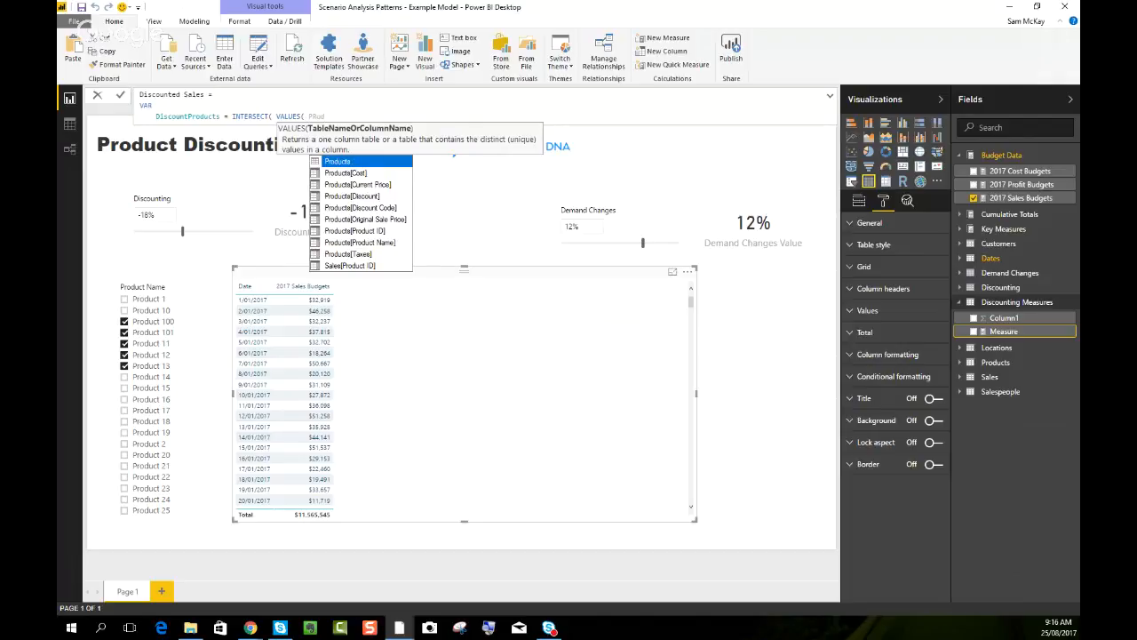
pyautogui.press('Down')
pyautogui.press('Down')
pyautogui.press('Down')
pyautogui.press('Down')
pyautogui.press('Down')
pyautogui.press('Down')
pyautogui.press('Down')
pyautogui.press('Tab')
pyautogui.write(')')
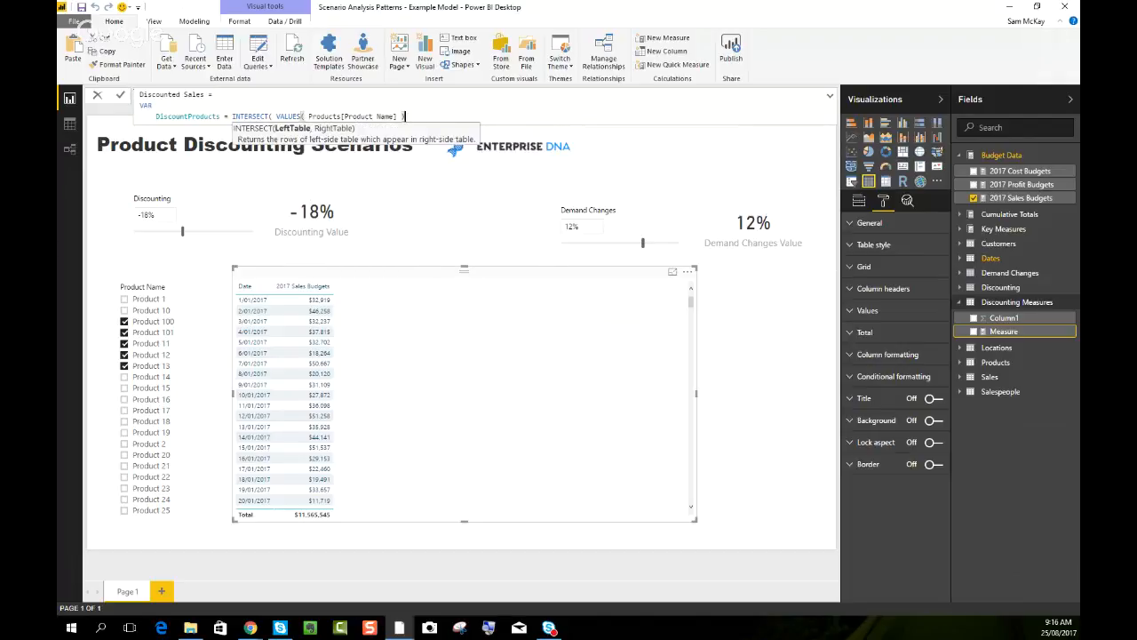
# - Enter ALL( Products[Product Name] ) as the second INTERSECT table and close the function
pyautogui.write(', ALL')
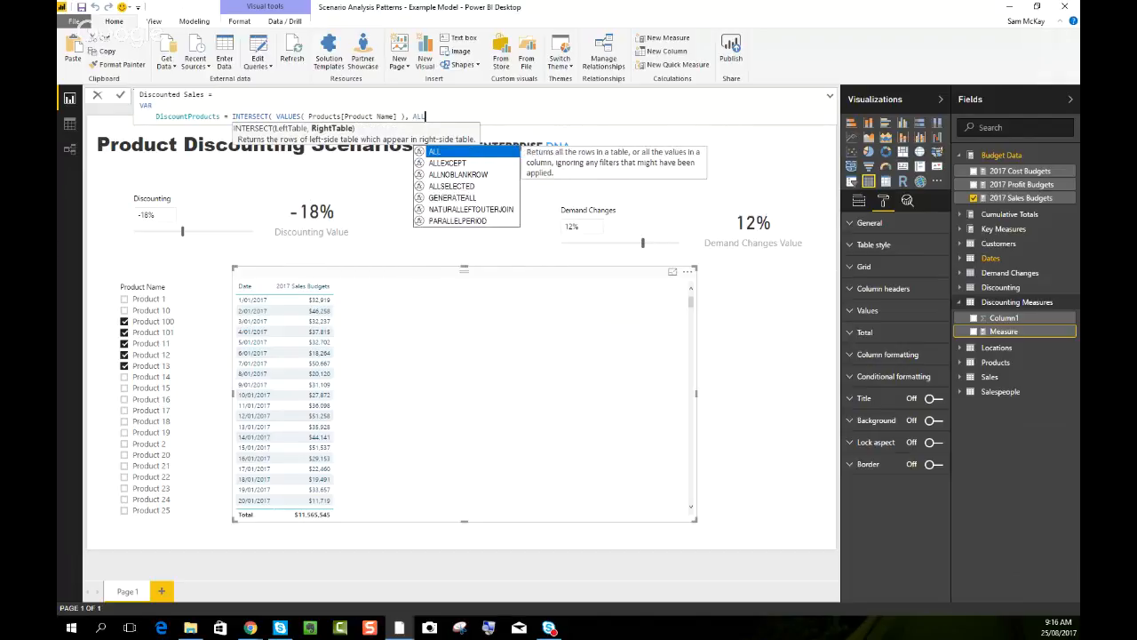
pyautogui.write('( Nam')
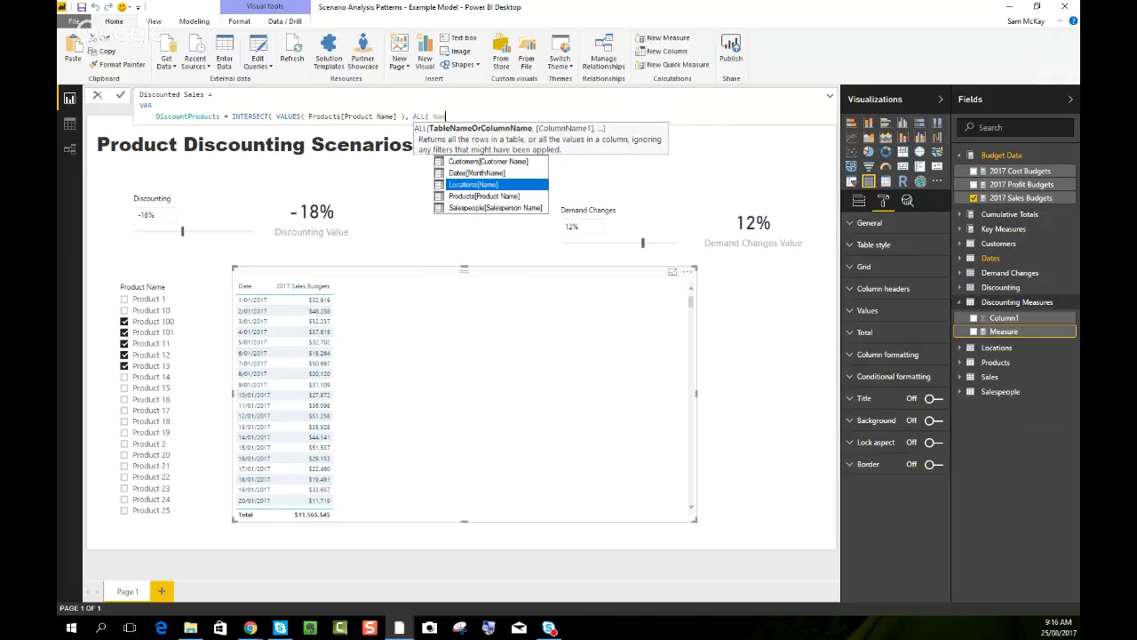
pyautogui.press('Down')
pyautogui.press('Down')
pyautogui.press('Up')
pyautogui.press('Tab')
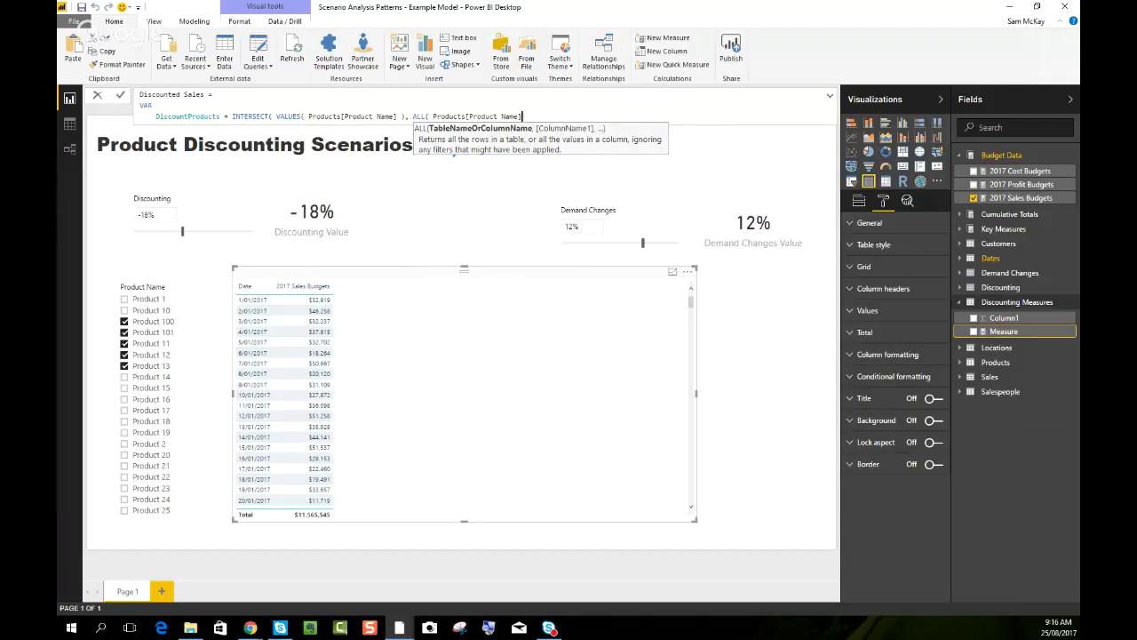
pyautogui.write(')')
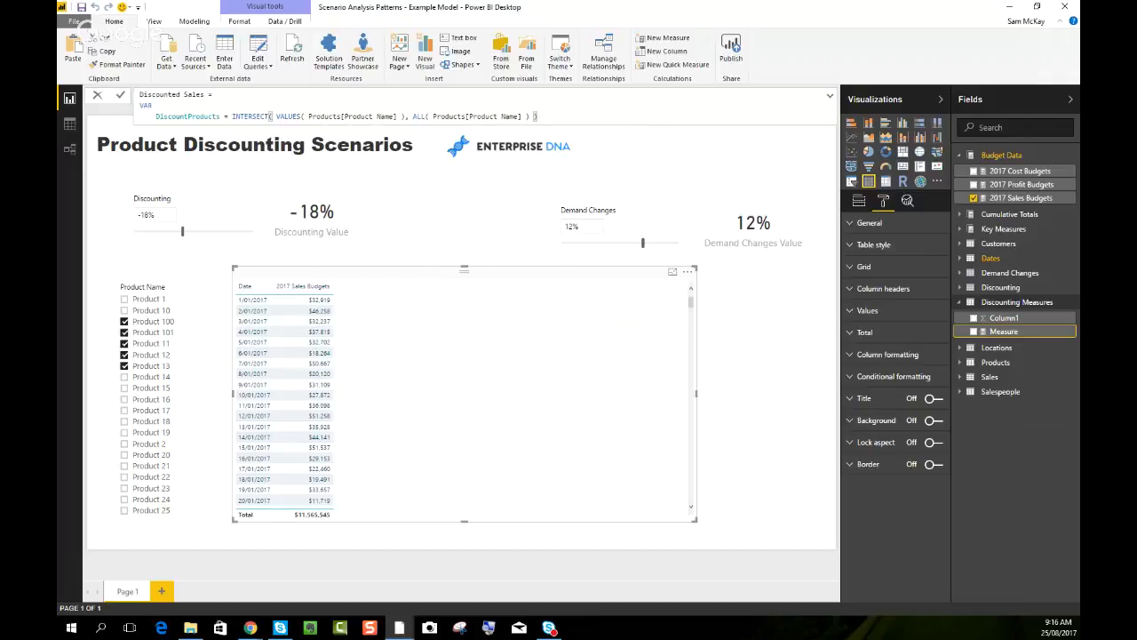
# - Add a RETURN line after the variable and open a CALCULATE function with an indented line for its expression
pyautogui.hotkey('shift', 'Return')
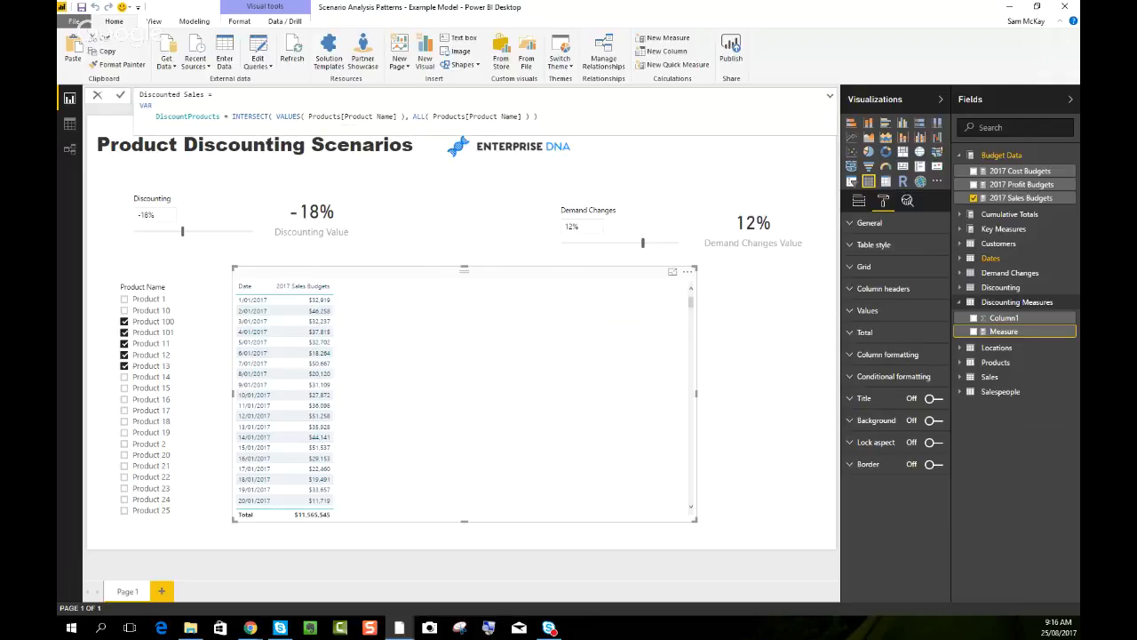
pyautogui.write('RETURN')
pyautogui.hotkey('shift', 'Return')
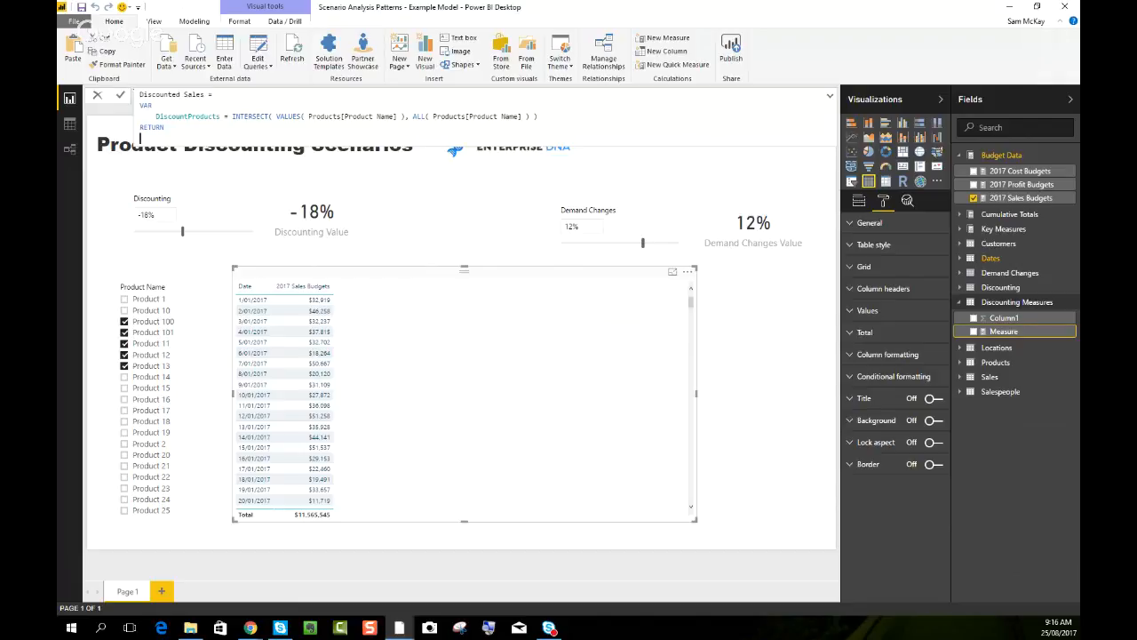
pyautogui.write('C')
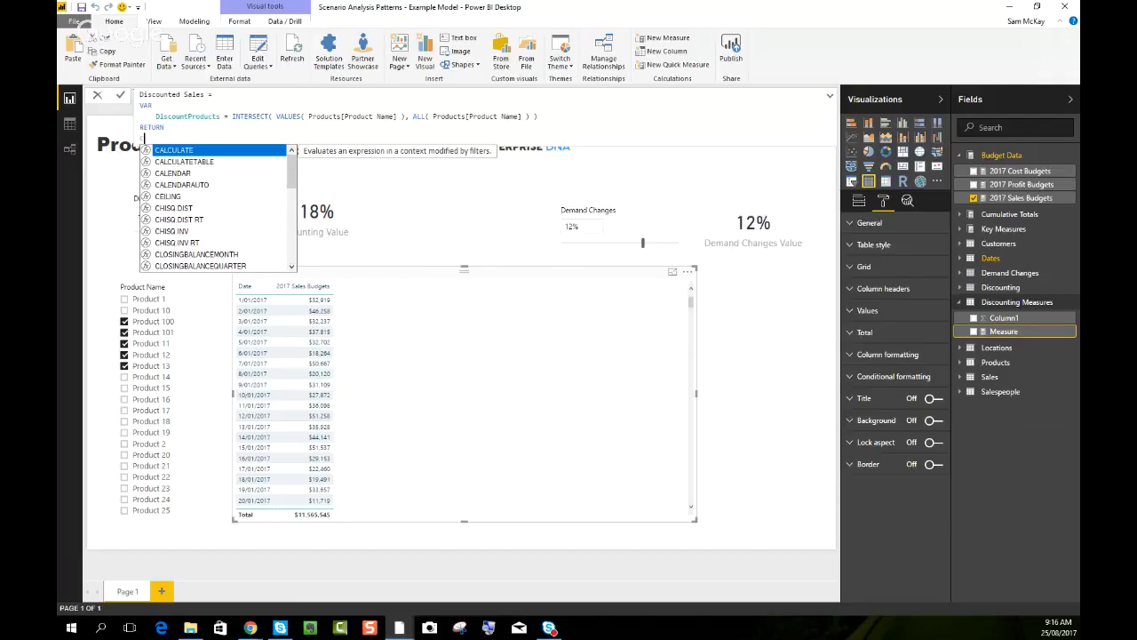
pyautogui.write('AL')
pyautogui.press('Tab')
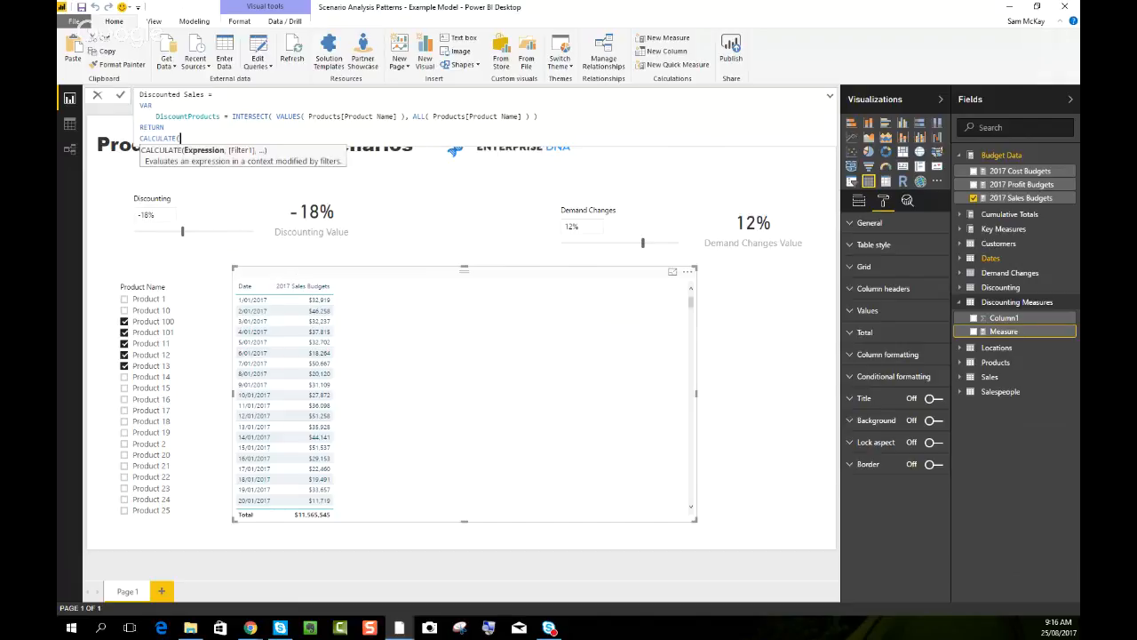
pyautogui.hotkey('shift', 'Return')
pyautogui.press('Tab')
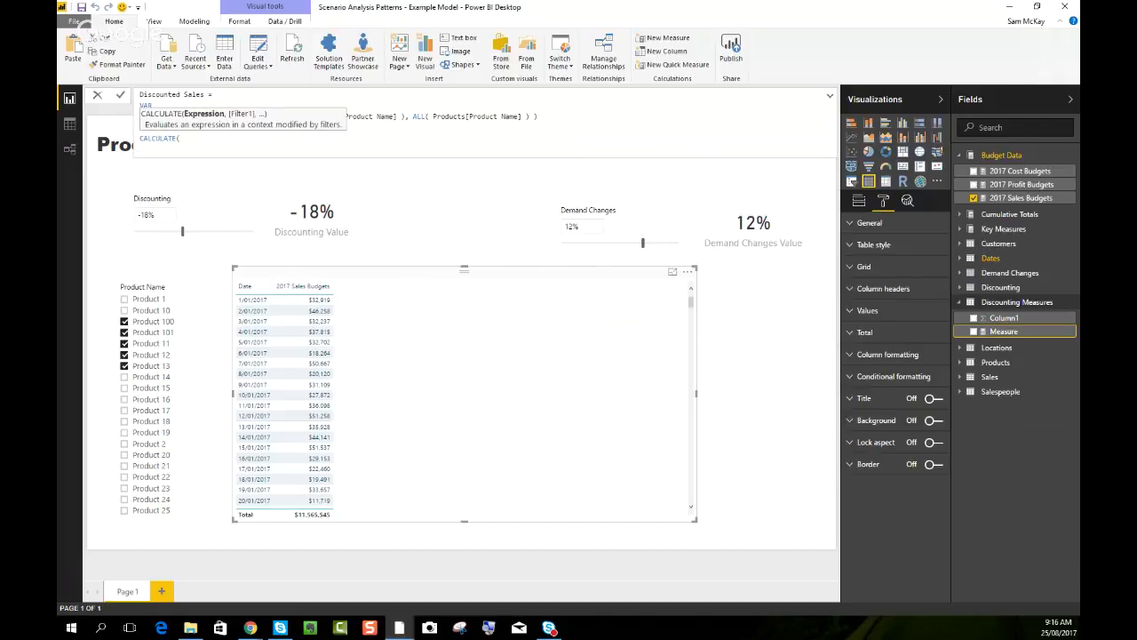
# - Start the CALCULATE expression with a SUMX over the Sales table, opening its bracketed row expression with Sales[Quantity] and a multiplication operator
pyautogui.write('SUMX(')
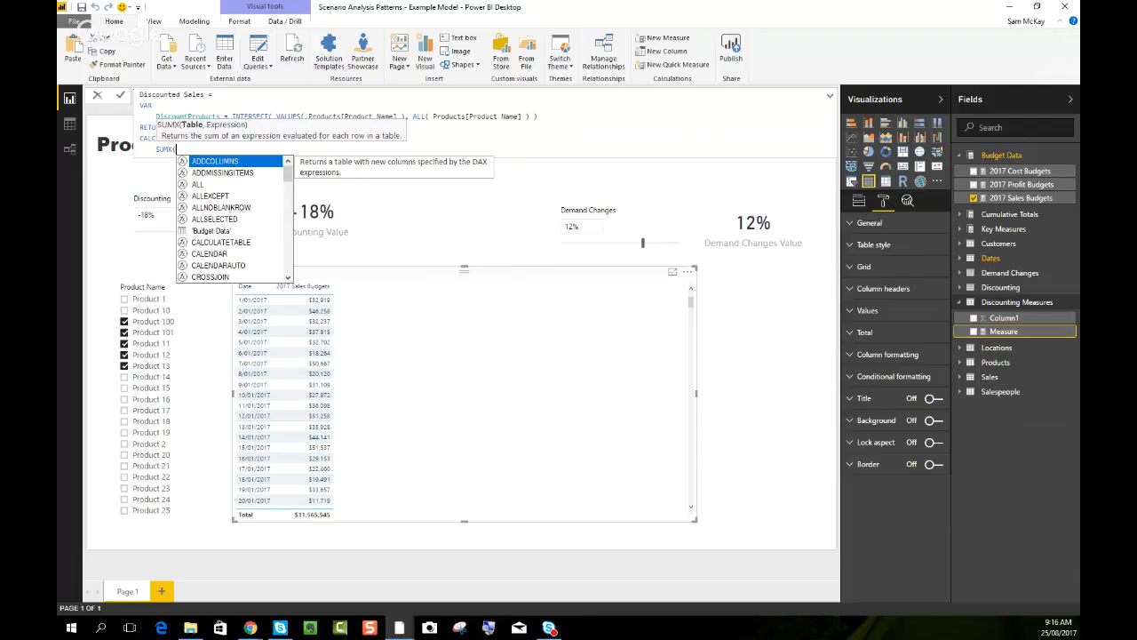
pyautogui.write(' Sales,')
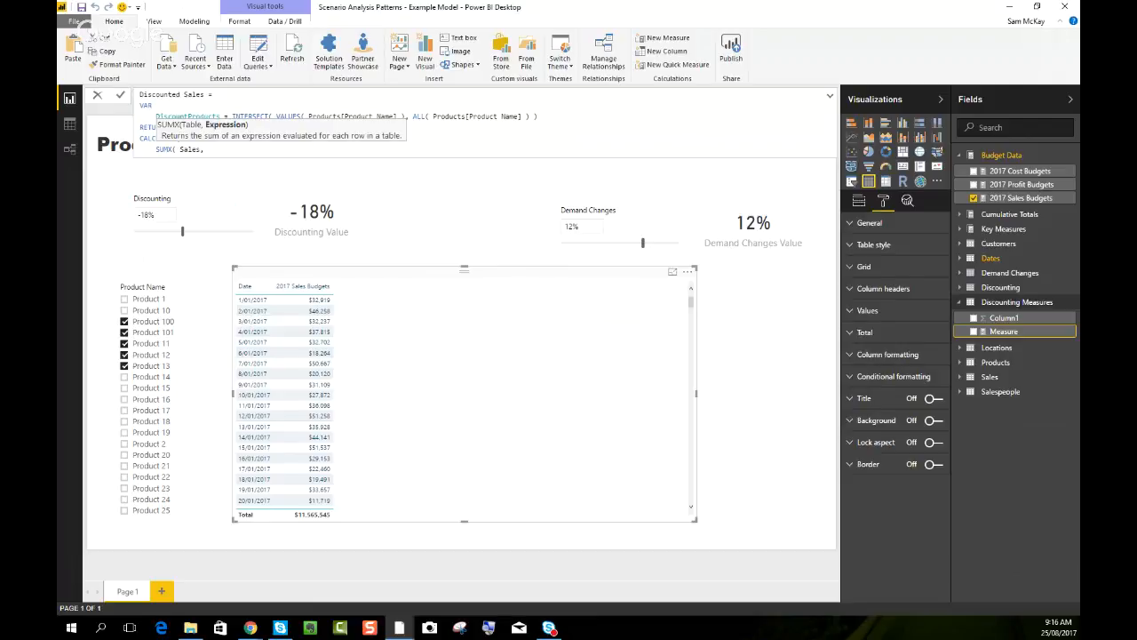
pyautogui.write('(Sale')
pyautogui.press('Down')
pyautogui.press('Down')
pyautogui.press('Down')
pyautogui.press('Down')
pyautogui.press('Down')
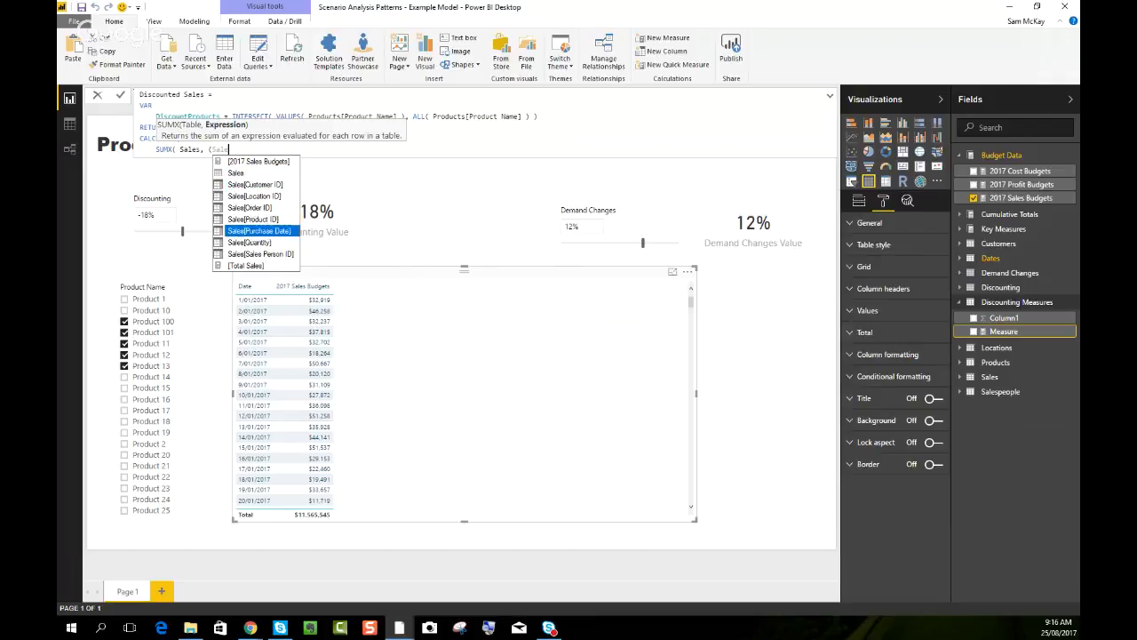
pyautogui.press('Down')
pyautogui.press('Tab')
pyautogui.write('* ')
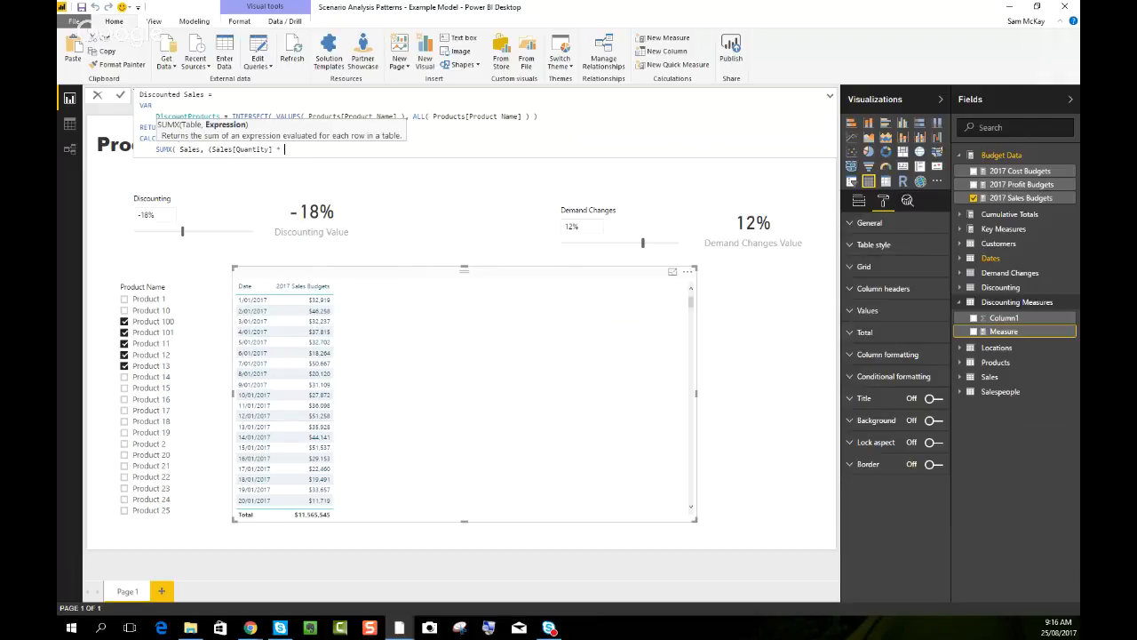
# - Multiply the quantity by (1 + [Demand Changes Value] ), leaving out the 'Demand Changes' table prefix
pyautogui.write('(1 -m')
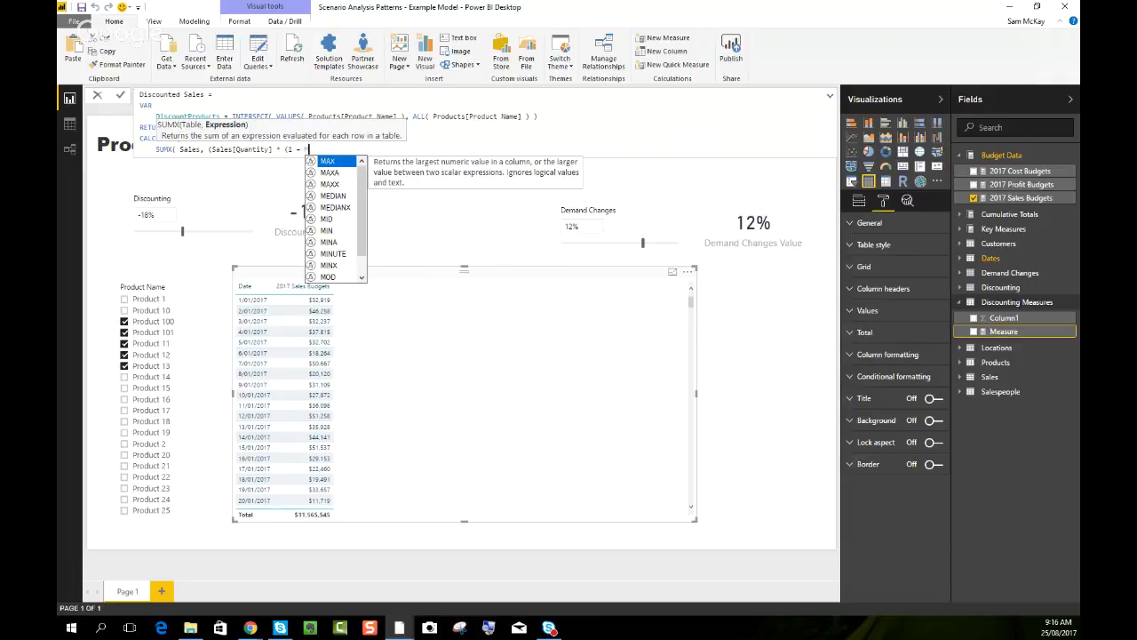
pyautogui.press('BackSpace')
pyautogui.write('Dem')
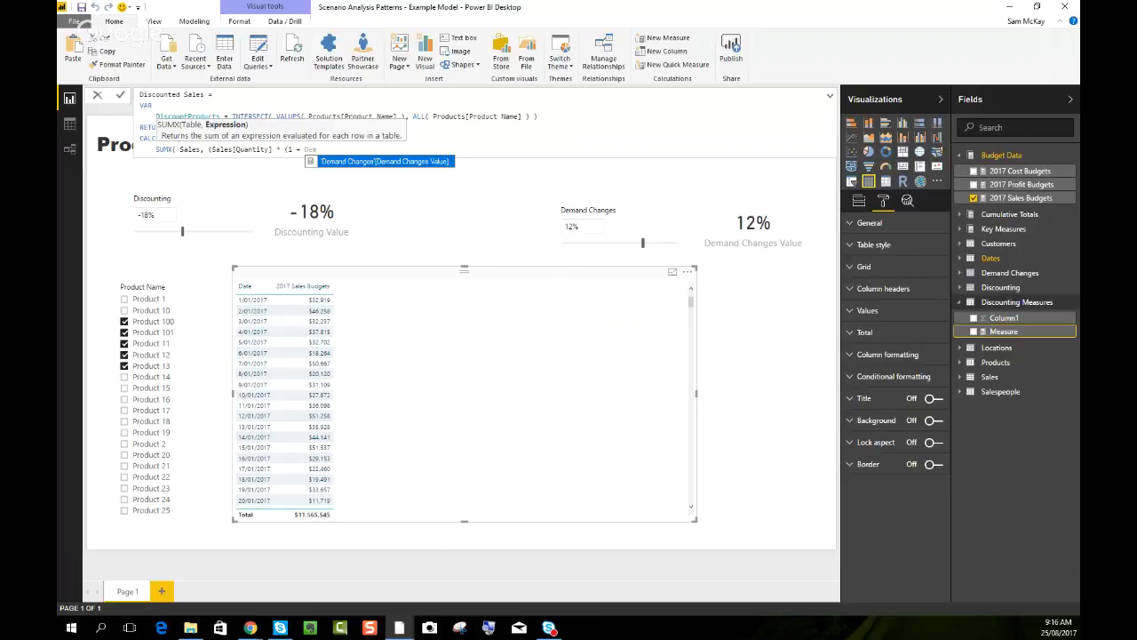
pyautogui.press('Tab')
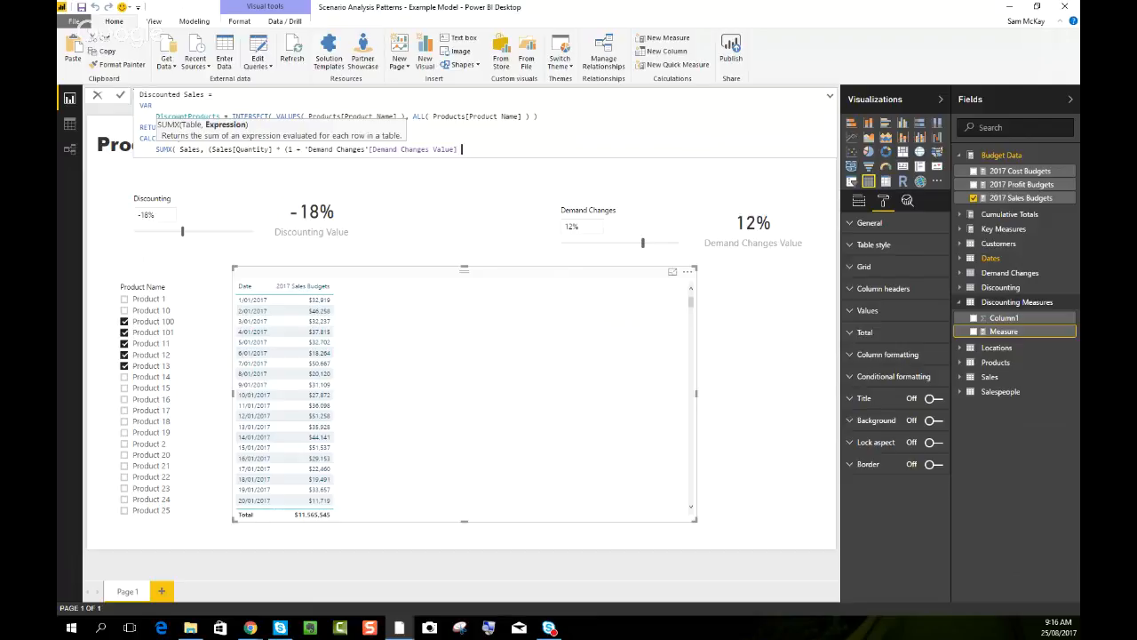
pyautogui.write(')')
pyautogui.moveTo(370, 150); pyautogui.dragTo(304, 150)
pyautogui.press('BackSpace')
pyautogui.click(402, 150)
# - Extend the SUMX expression with multiplication by RELATED( Products[Current Price] and by ( 1 + Discounting[Discounting Value] )
pyautogui.write('* RELATED(')
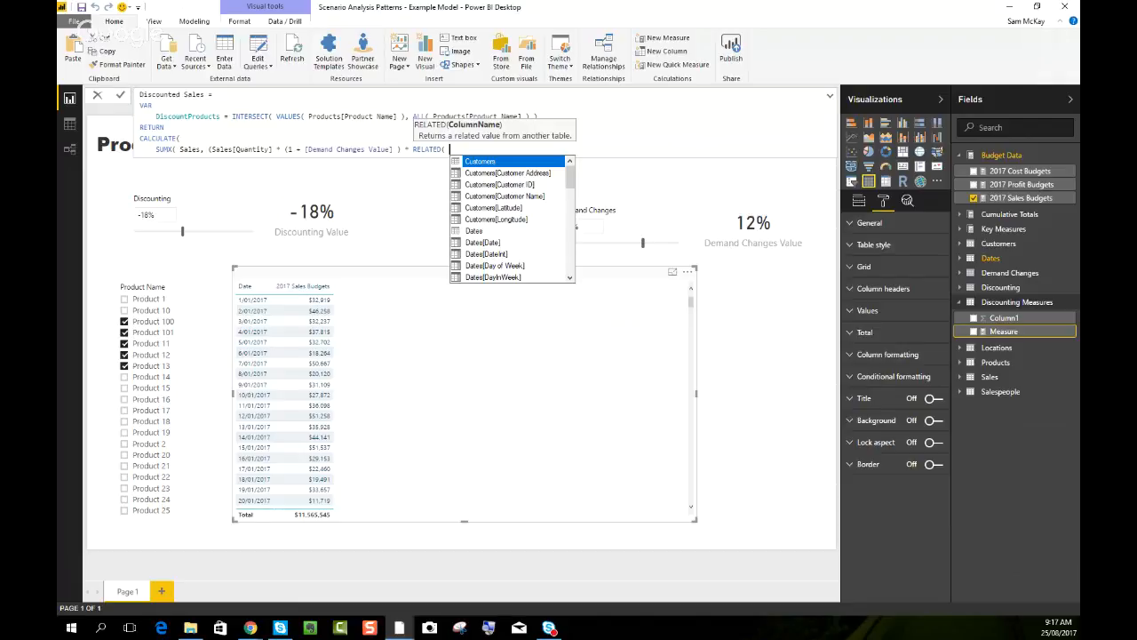
pyautogui.write('Products[Current Price] ')
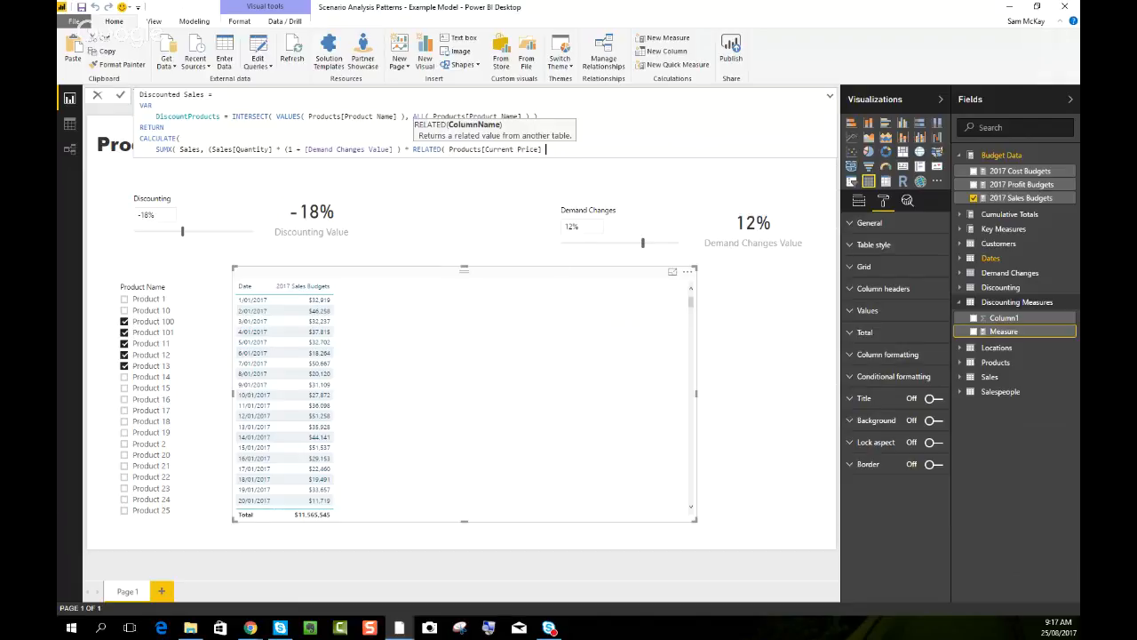
pyautogui.write('* (1')
pyautogui.press('BackSpace')
pyautogui.write('1')
pyautogui.write(' -')
pyautogui.write(' Discounting[Discounting Value]')
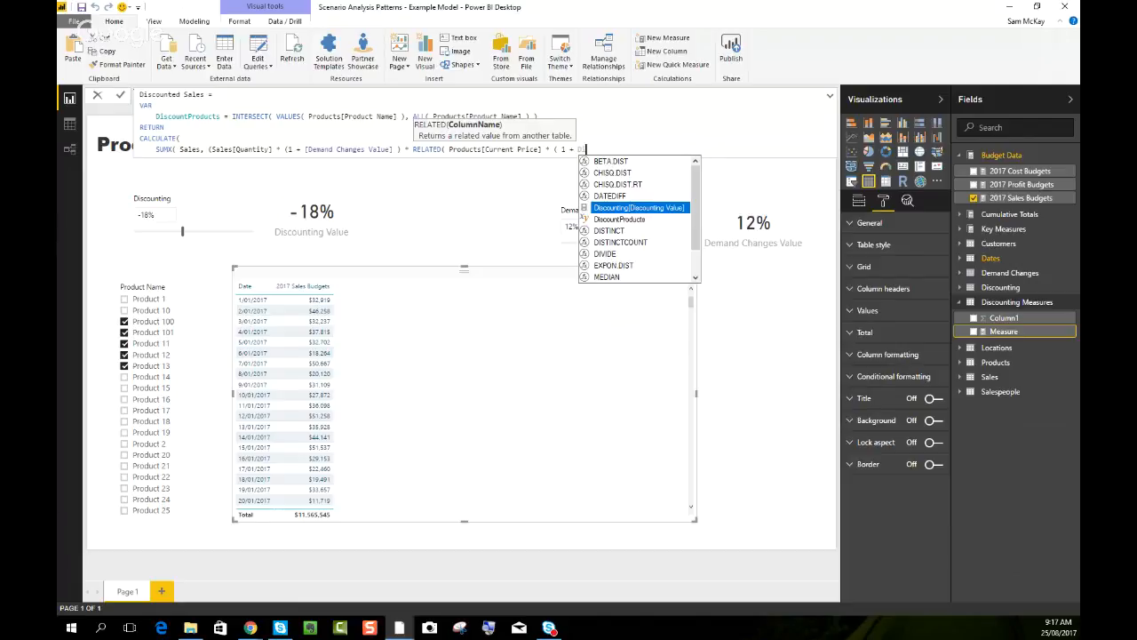
pyautogui.press('Tab')
pyautogui.write(') )')
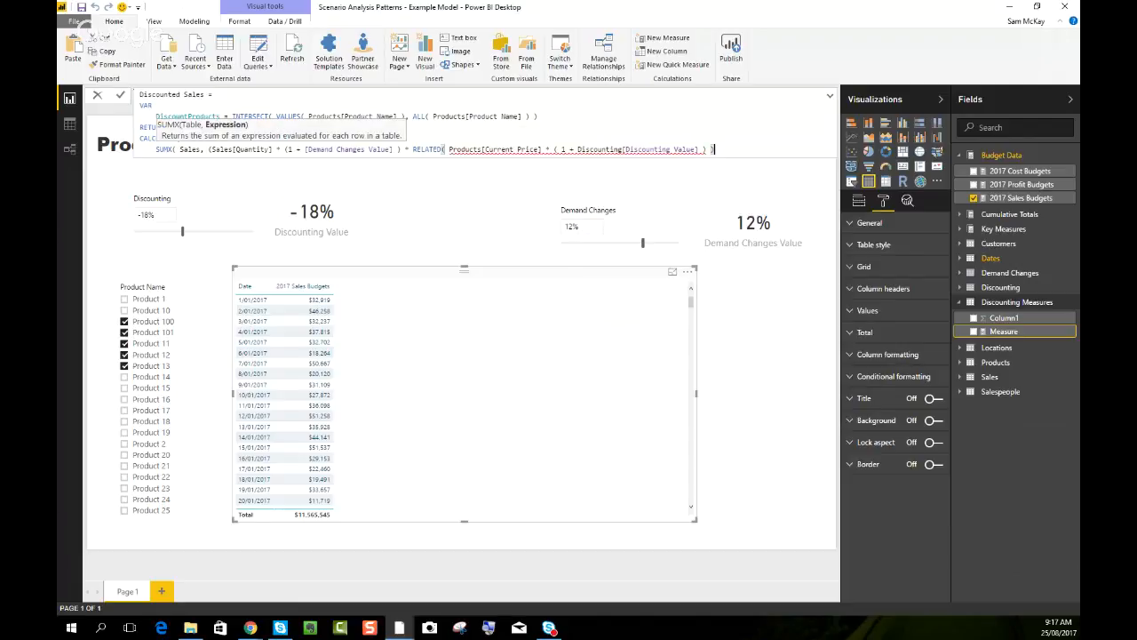
pyautogui.press('BackSpace')
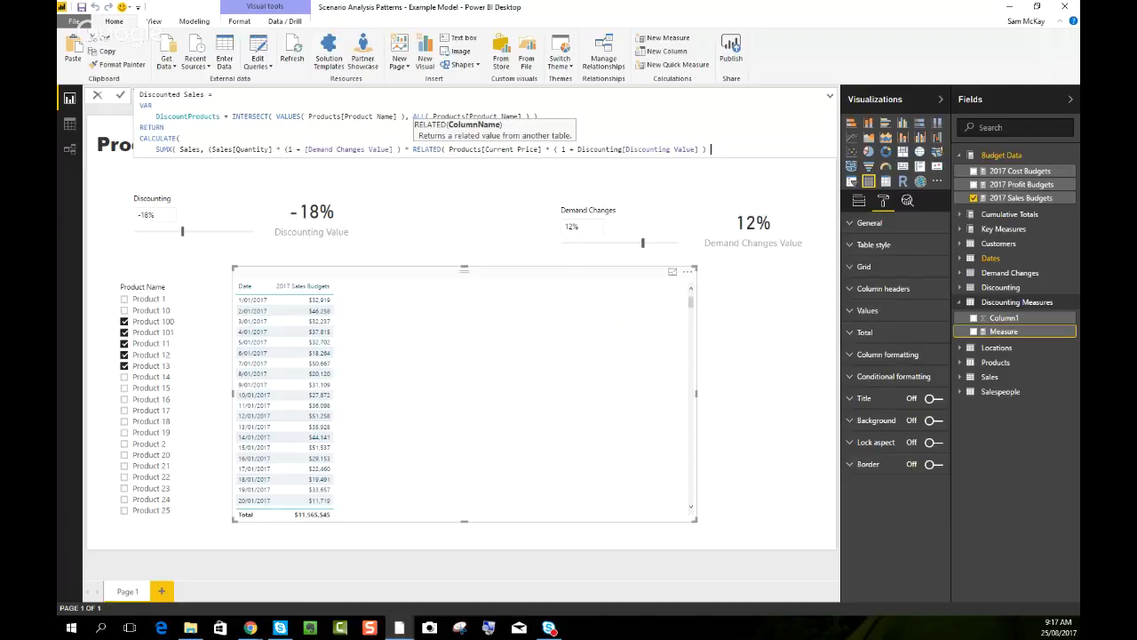
# - Close RELATED right after Products[Current Price], close the SUMX function, and start a new line for the CALCULATE filter
pyautogui.click(542, 150)
pyautogui.write(')')
pyautogui.click(718, 149)
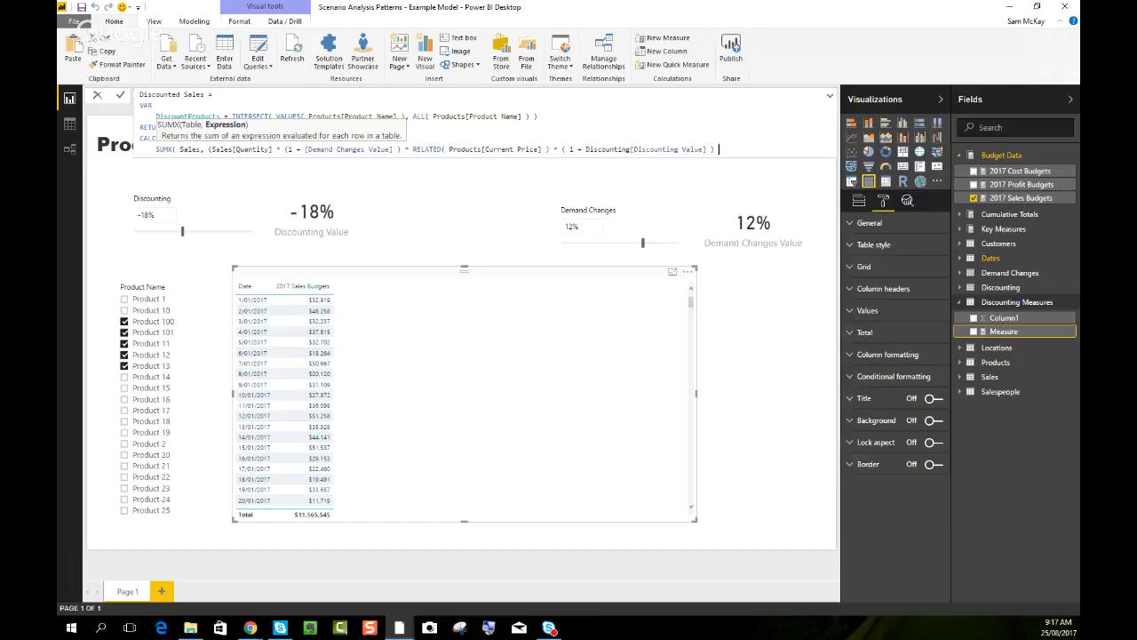
pyautogui.write(') )')
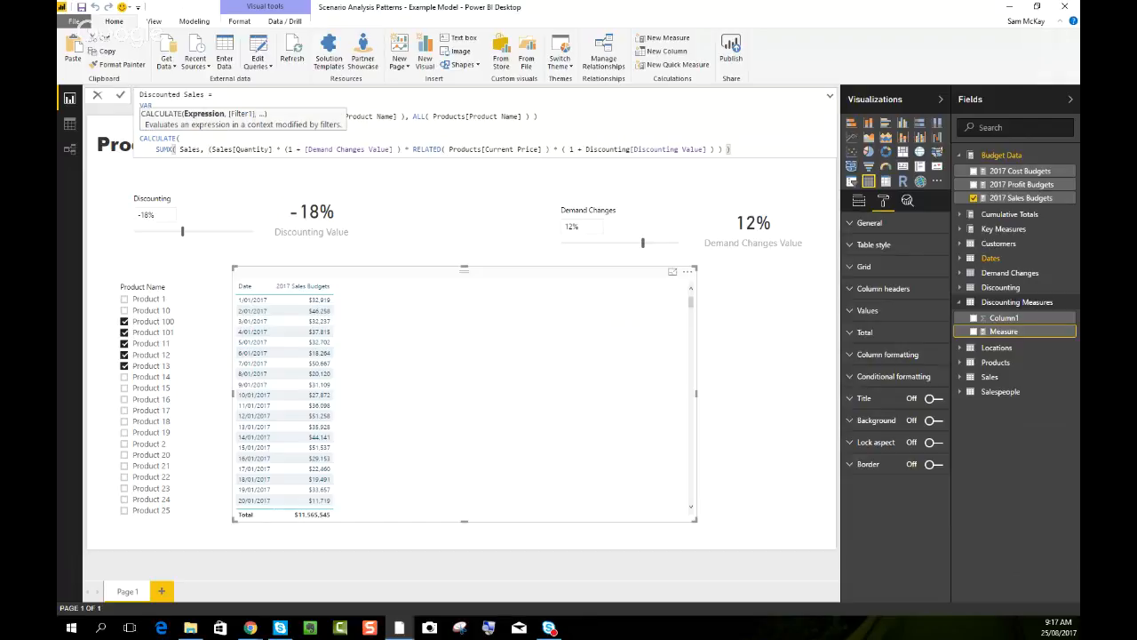
pyautogui.write(',')
pyautogui.hotkey('shift', 'Return')
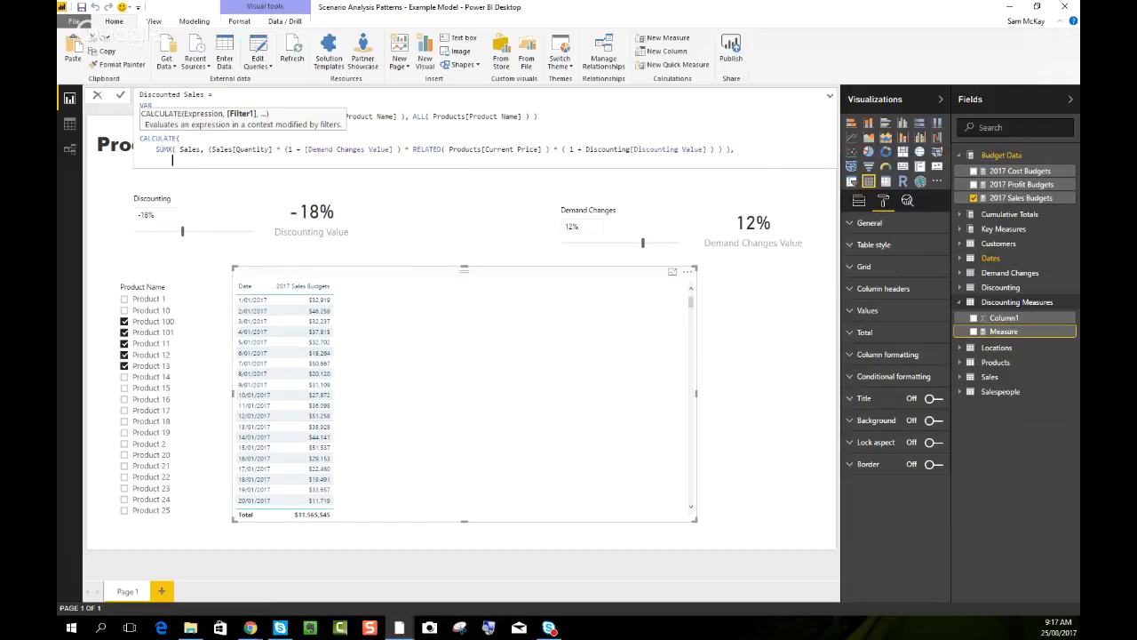
# - Rename the variable to DiscountedProducts, enter it as the CALCULATE filter and close the function
pyautogui.click(153, 106)
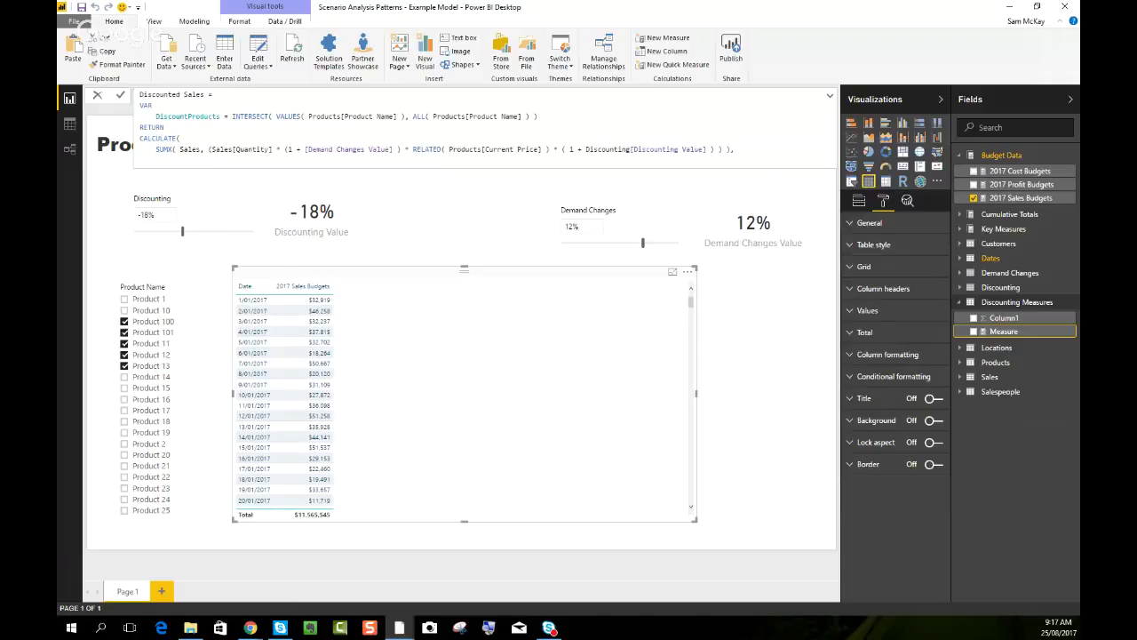
pyautogui.click(189, 116)
pyautogui.write('ed')
pyautogui.click(172, 161)
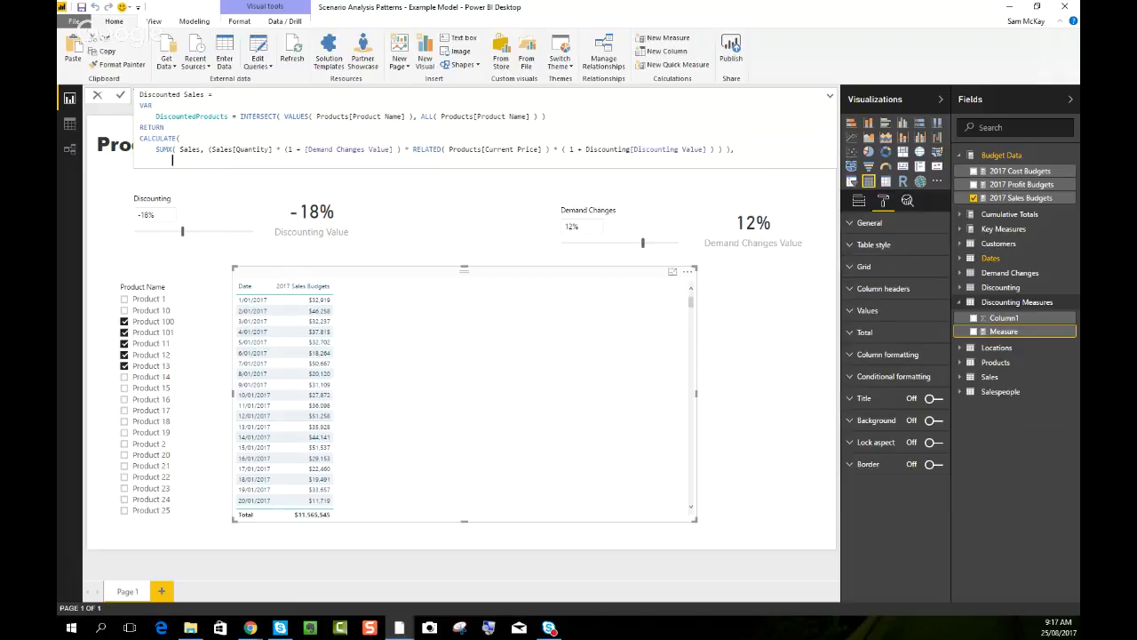
pyautogui.write('Dis')
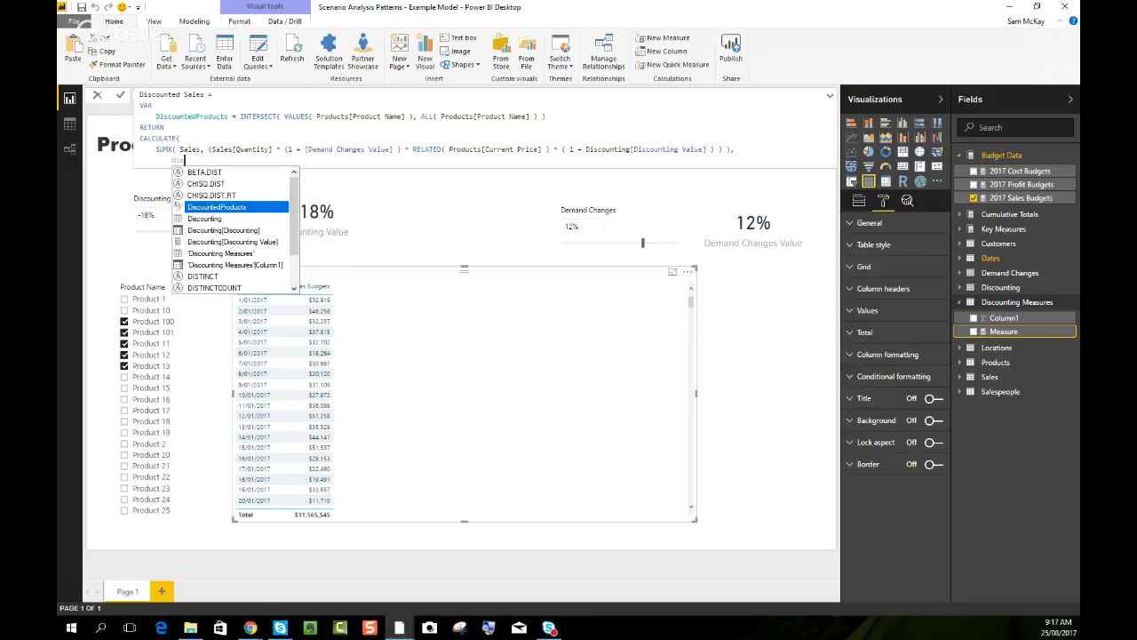
pyautogui.press('Tab')
pyautogui.write(')')
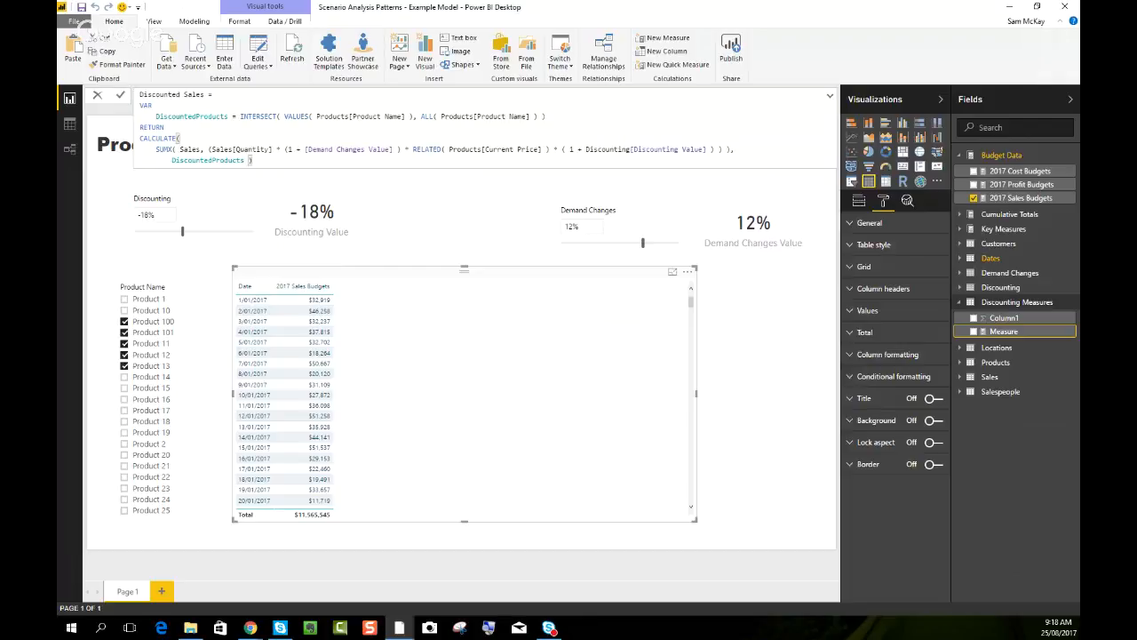
# - Review the Discounted Sales formula, examining the INTERSECT arguments, the SUMX expression and its Sales[Quantity] and demand change terms
pyautogui.moveTo(240, 116); pyautogui.dragTo(546, 116)
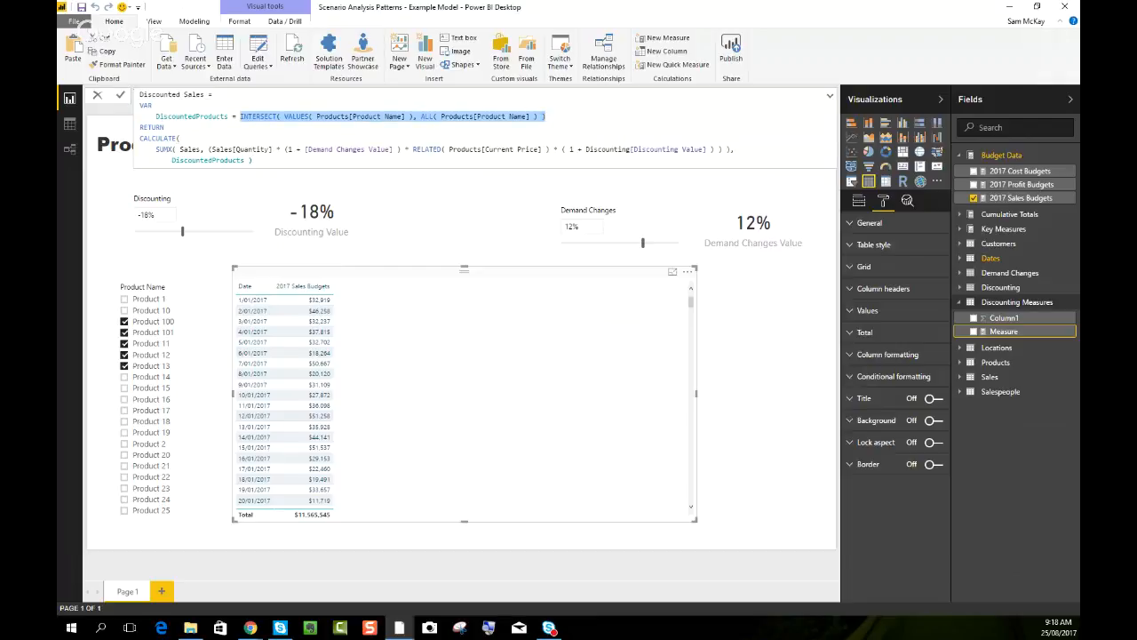
pyautogui.moveTo(285, 116); pyautogui.dragTo(538, 116)
pyautogui.click(423, 117)
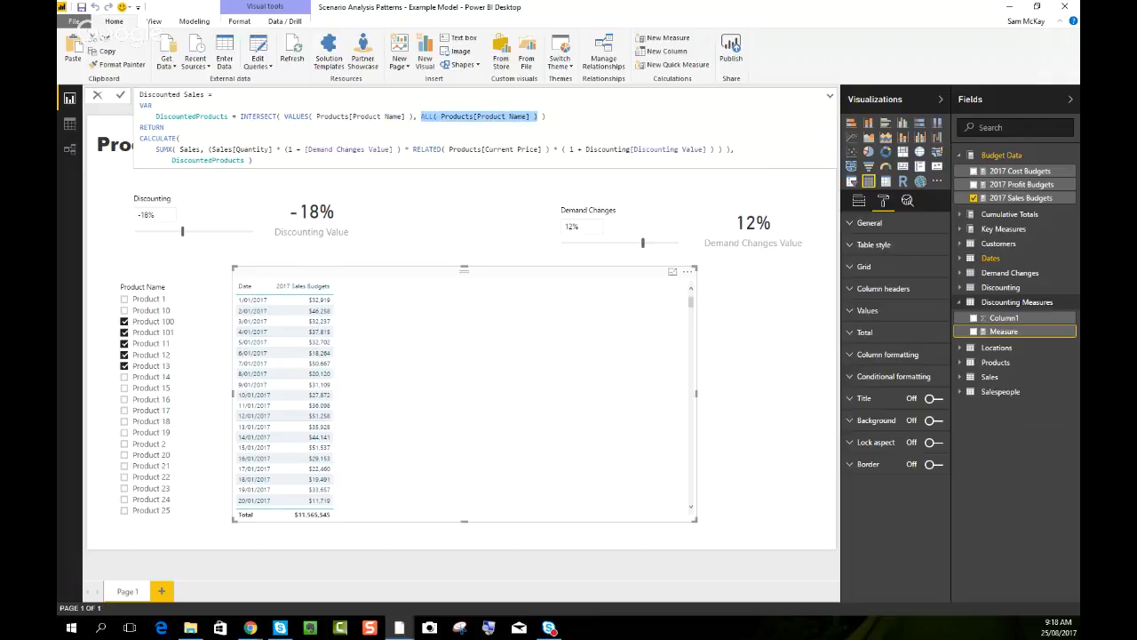
pyautogui.moveTo(284, 116); pyautogui.dragTo(414, 116)
pyautogui.moveTo(245, 160); pyautogui.dragTo(735, 149)
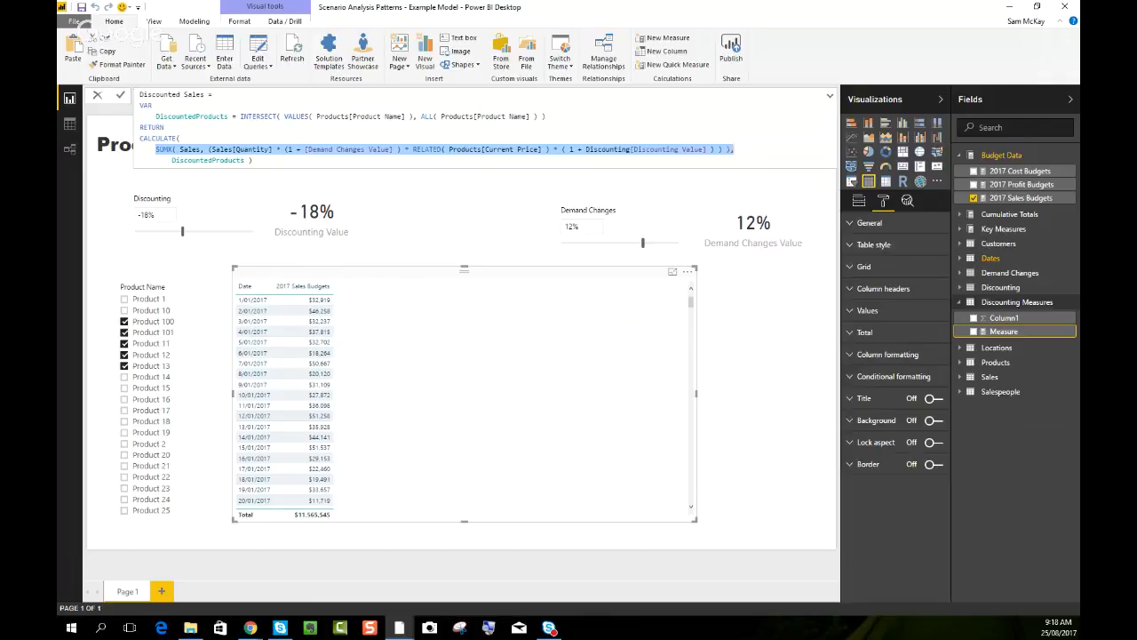
pyautogui.click(286, 149)
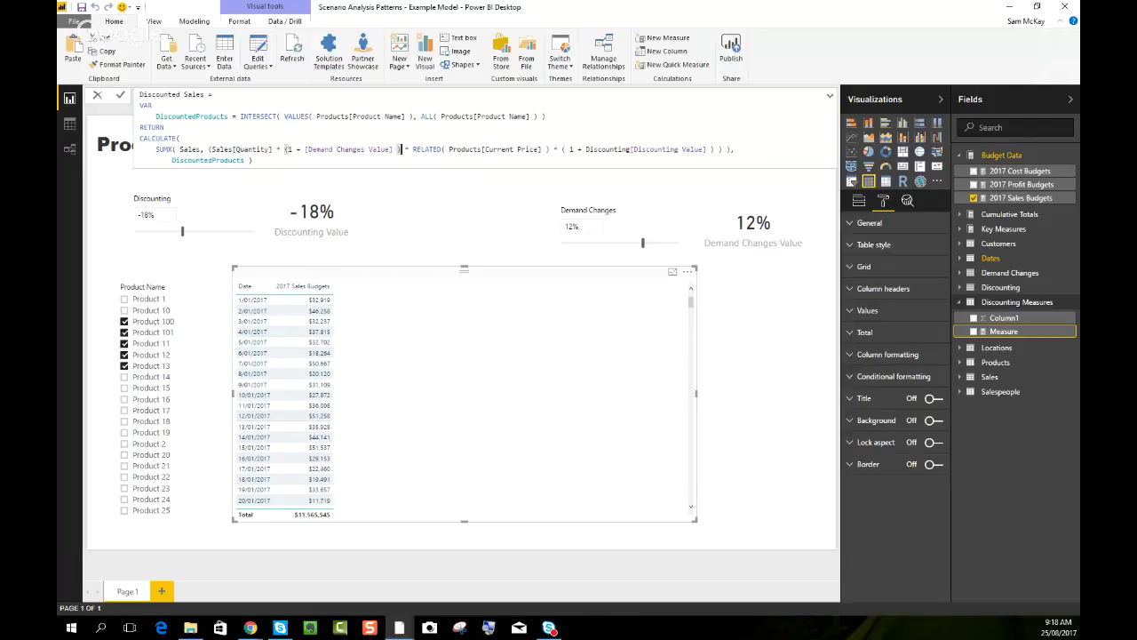
pyautogui.moveTo(272, 150); pyautogui.dragTo(212, 149)
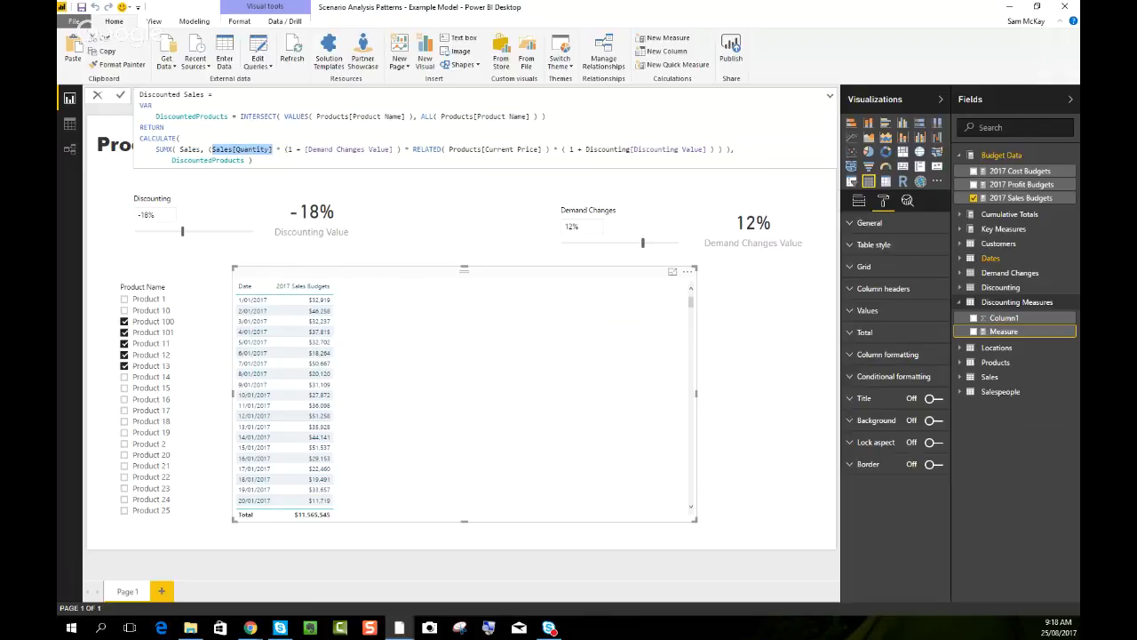
pyautogui.click(211, 150)
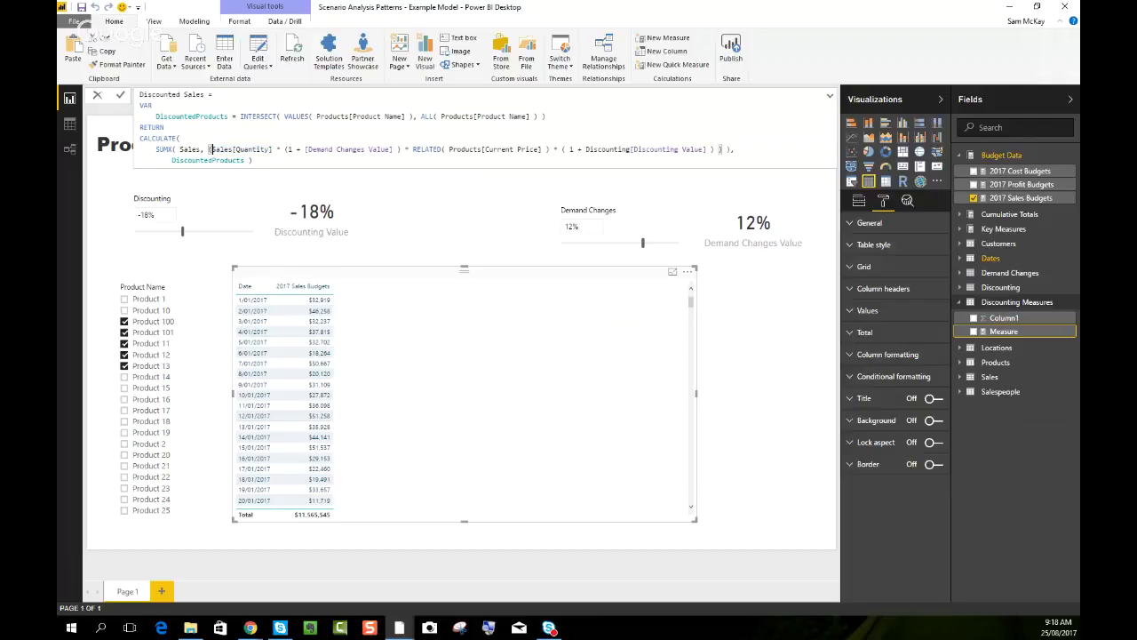
pyautogui.moveTo(211, 149); pyautogui.dragTo(271, 150)
pyautogui.click(271, 149)
pyautogui.click(394, 149)
pyautogui.moveTo(272, 149); pyautogui.dragTo(212, 149)
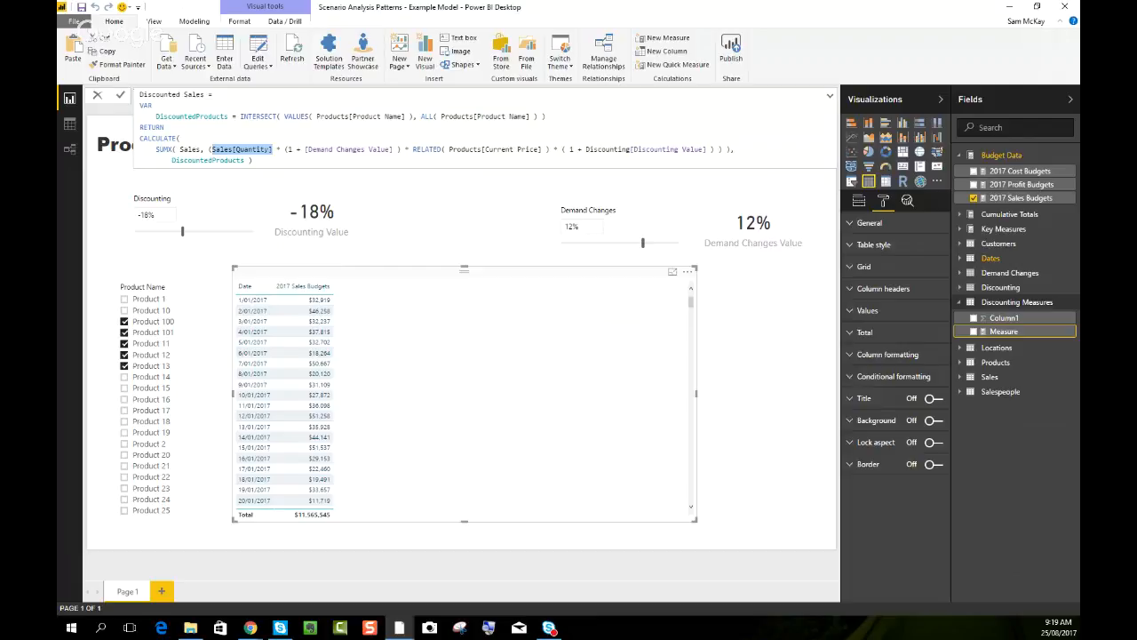
# - Remove the Discounting table prefix from [Discounting Value] and commit the Discounted Sales measure
pyautogui.moveTo(631, 150); pyautogui.dragTo(586, 150)
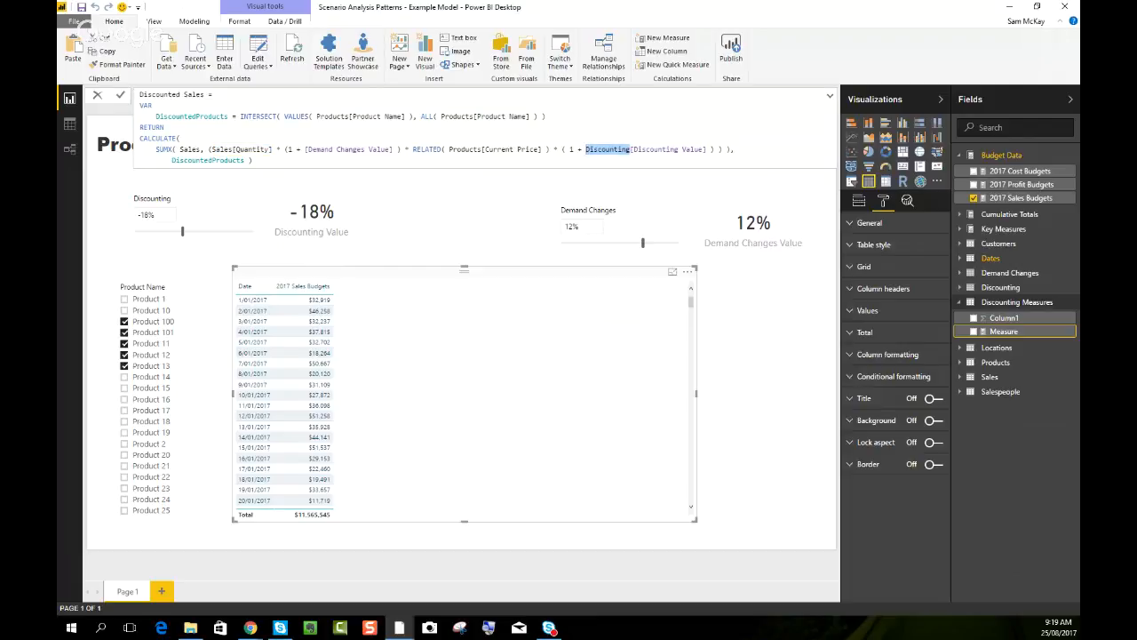
pyautogui.press('BackSpace')
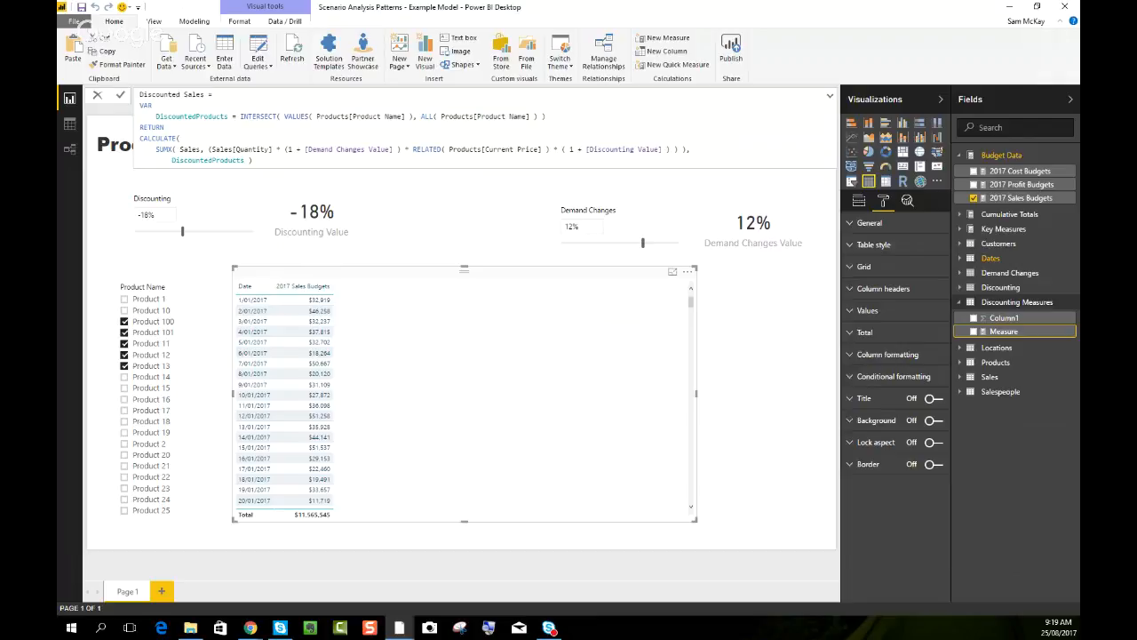
pyautogui.moveTo(663, 150); pyautogui.dragTo(585, 149)
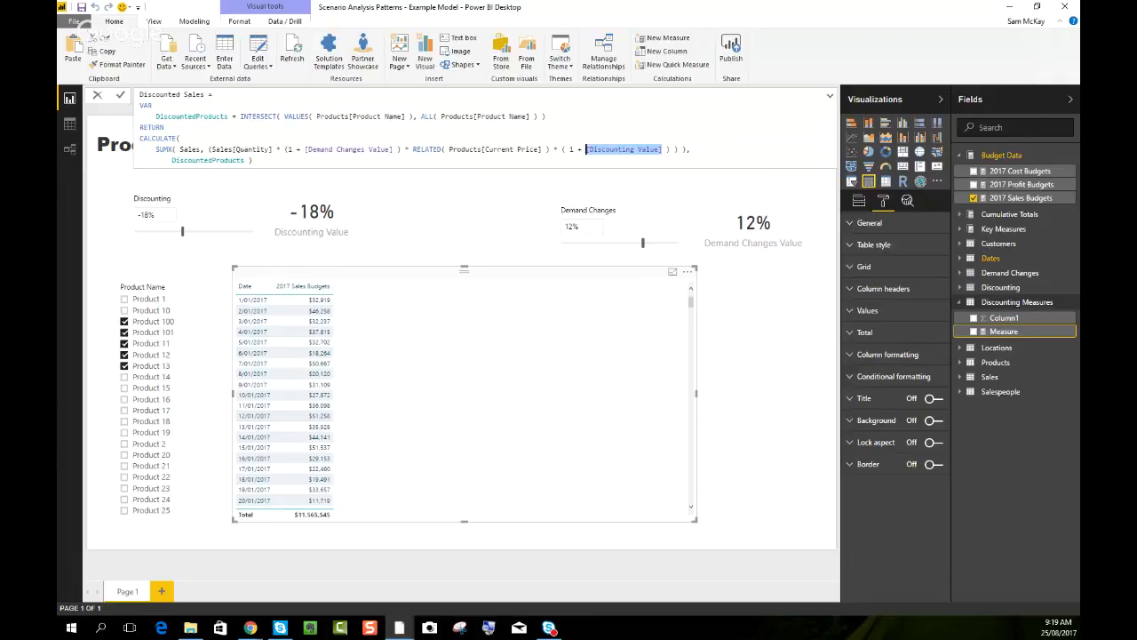
pyautogui.moveTo(253, 160); pyautogui.dragTo(397, 149)
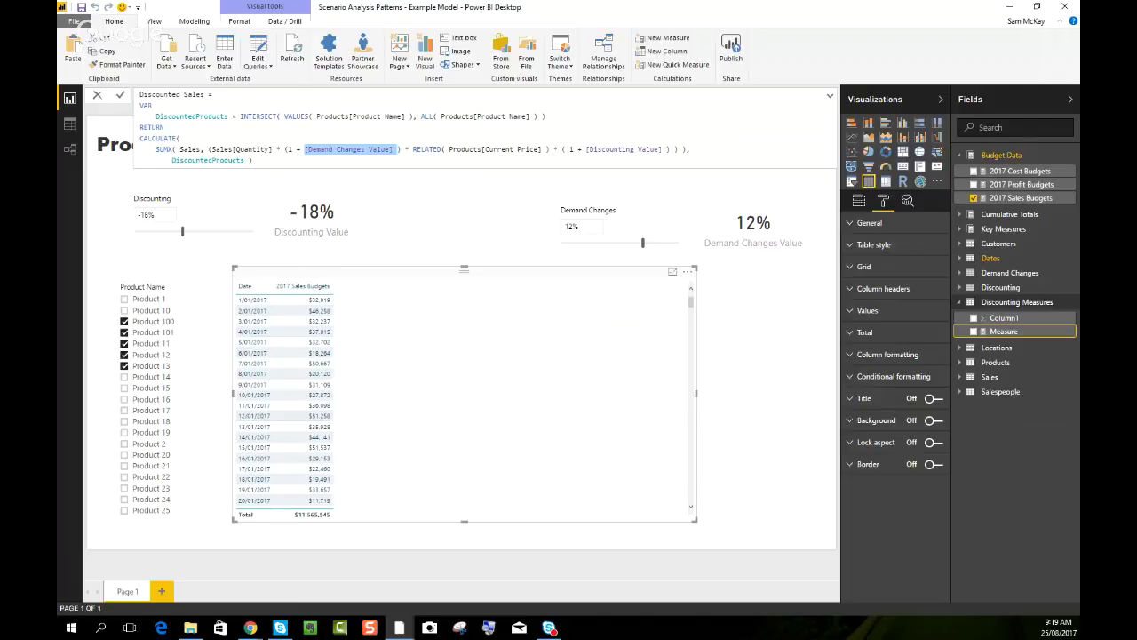
pyautogui.moveTo(663, 150); pyautogui.dragTo(585, 149)
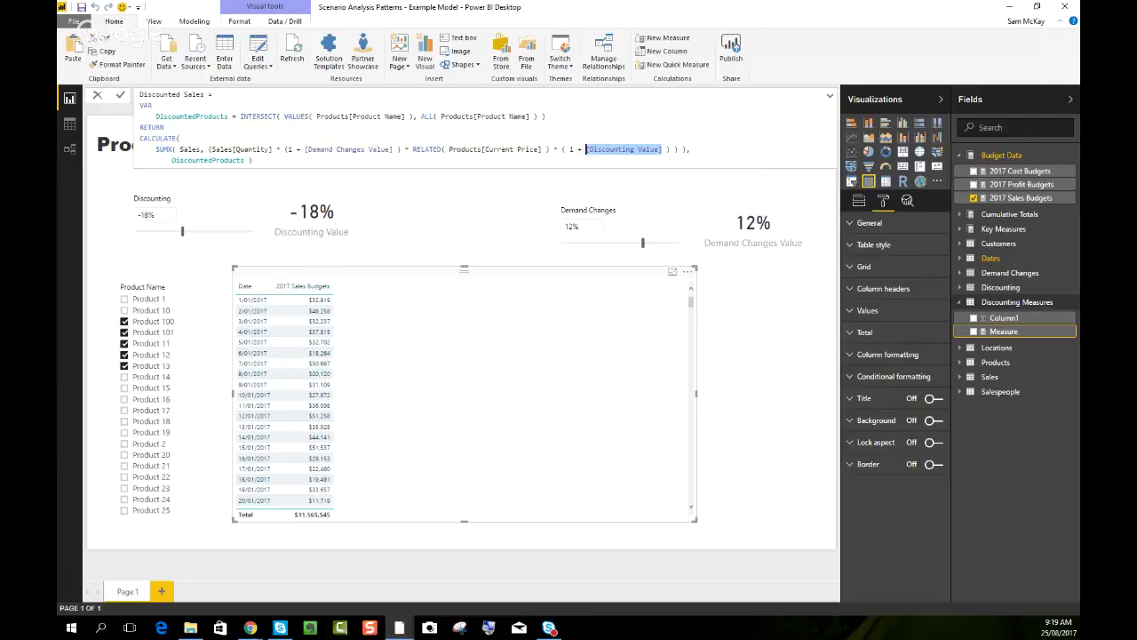
pyautogui.click(253, 161)
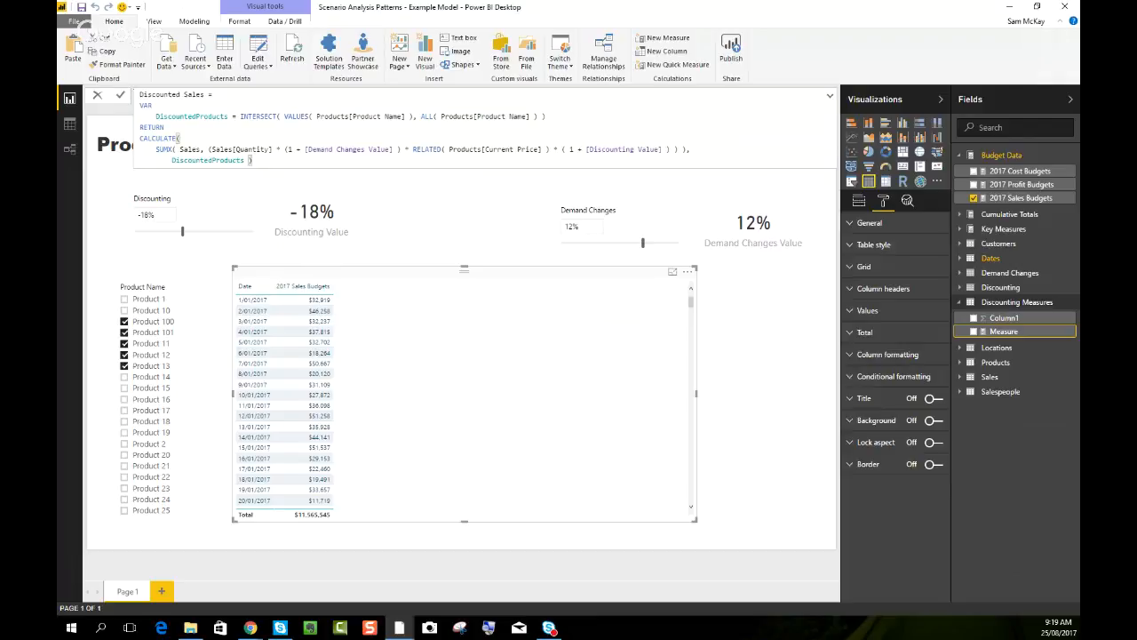
pyautogui.press('Return')
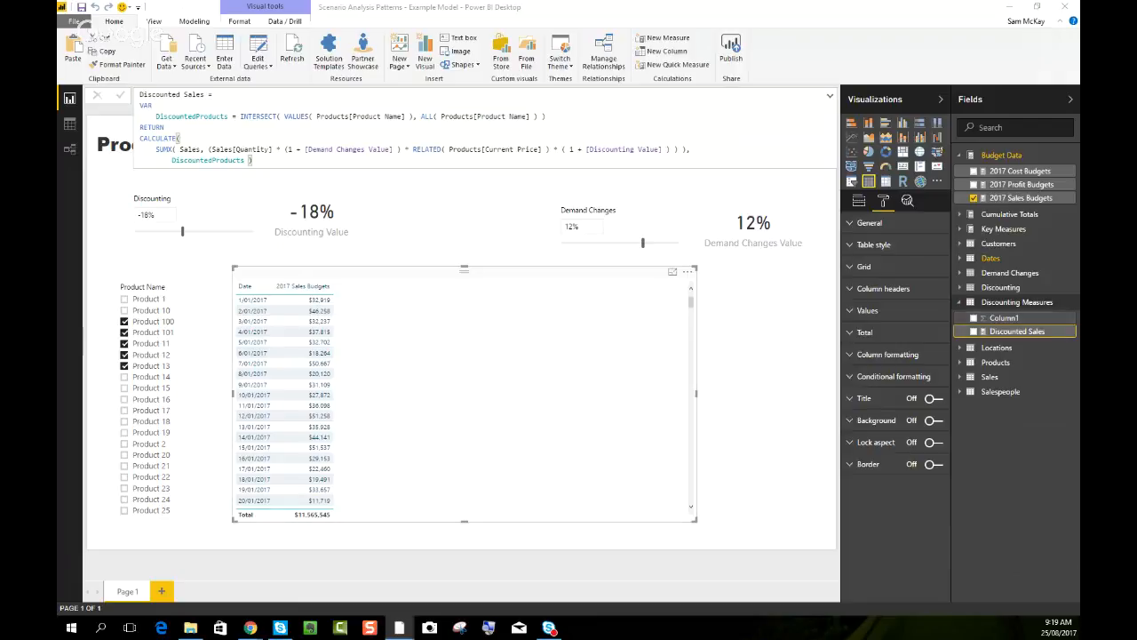
# - Create the measure 2017 Discounted Sales = CALCULATE( [Discounted Sales], DATEADD( Dates[Date], -1, YEAR ) ) and add it to the budget table
pyautogui.click(498, 395)
pyautogui.click(1017, 331)
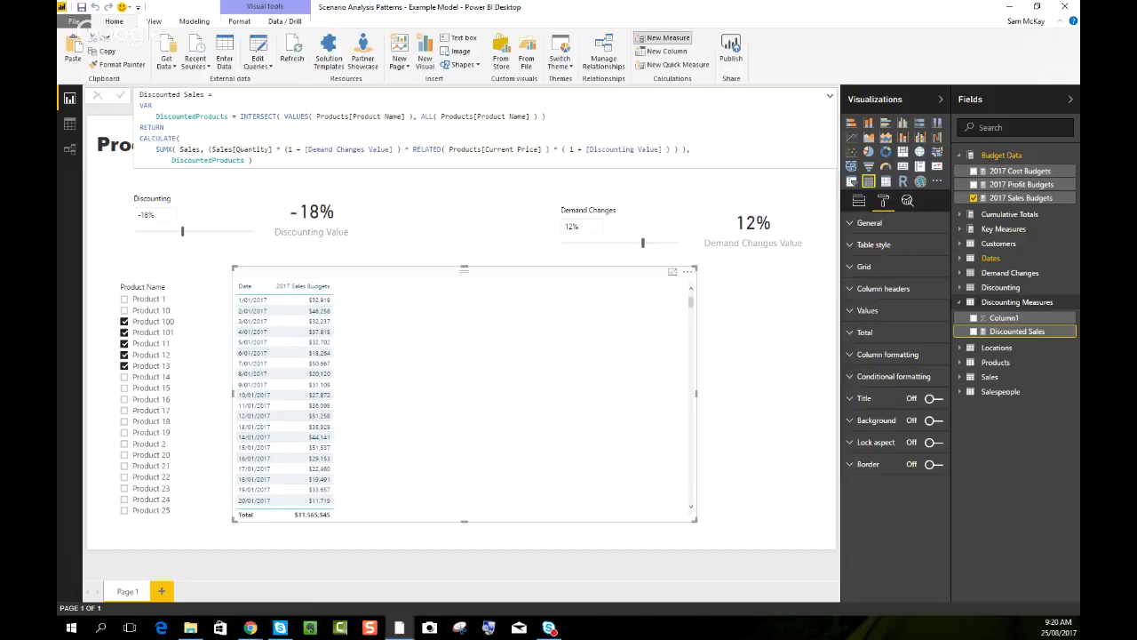
pyautogui.click(668, 38)
pyautogui.hotkey('ctrl', 'a')
pyautogui.write('2017 Discounted Sales = CALCULATE( [Discounted Sales], DATEADD( Dates[Date], -1, YEAR ) )')
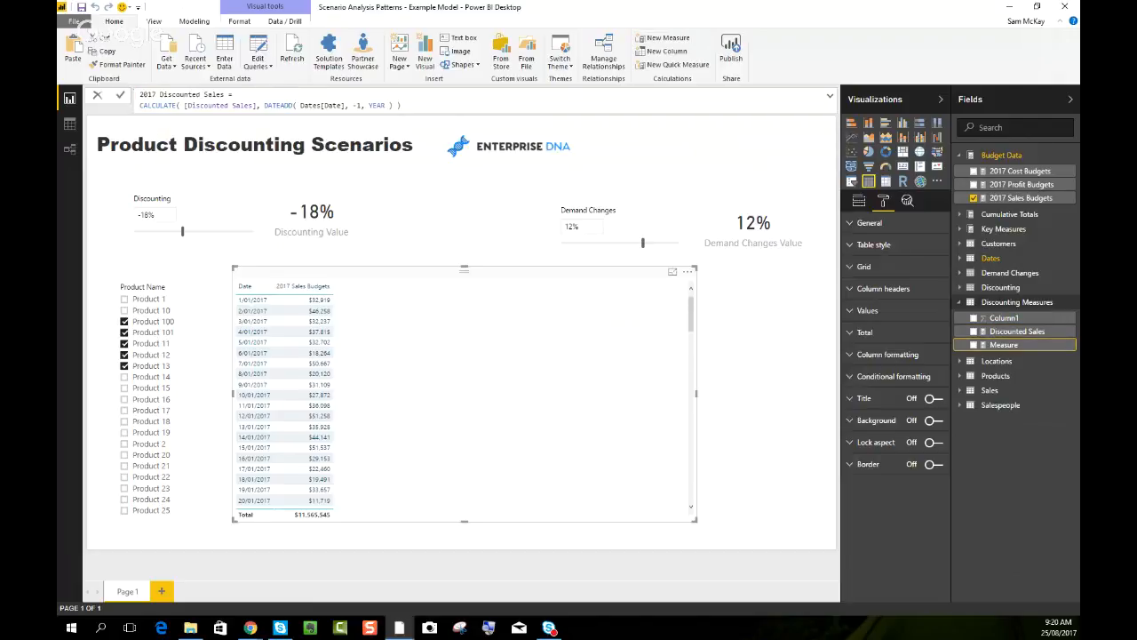
pyautogui.press('Return')
pyautogui.moveTo(1026, 318); pyautogui.dragTo(391, 380)
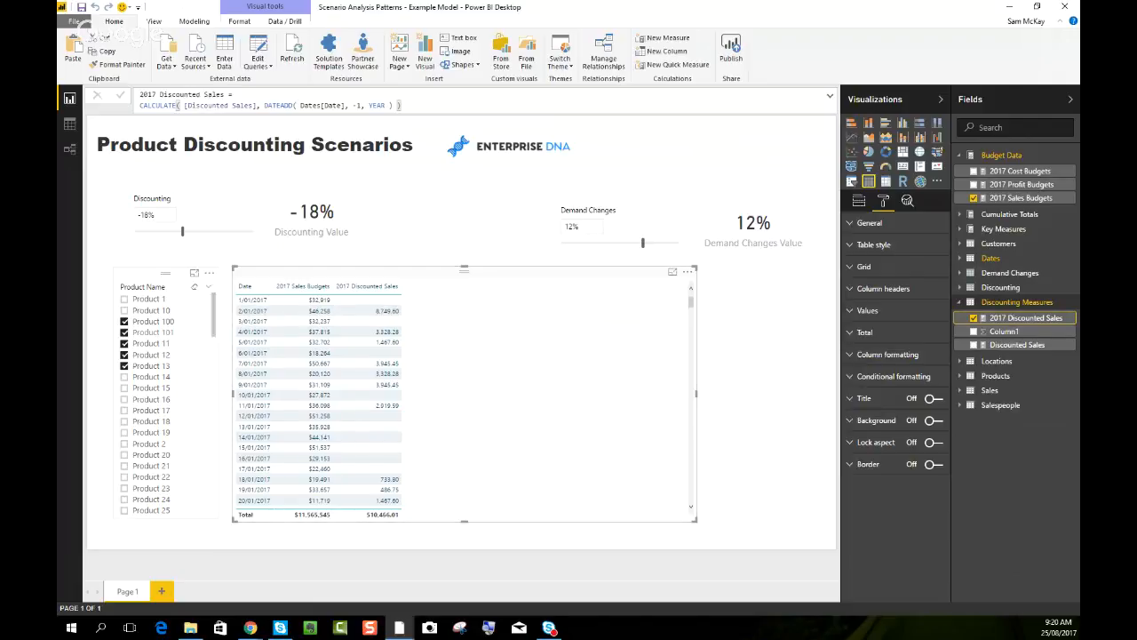
# - Remove Product 100 from the Product Name slicer selection and add Products 14 through 19
pyautogui.click(125, 322)
pyautogui.click(124, 377)
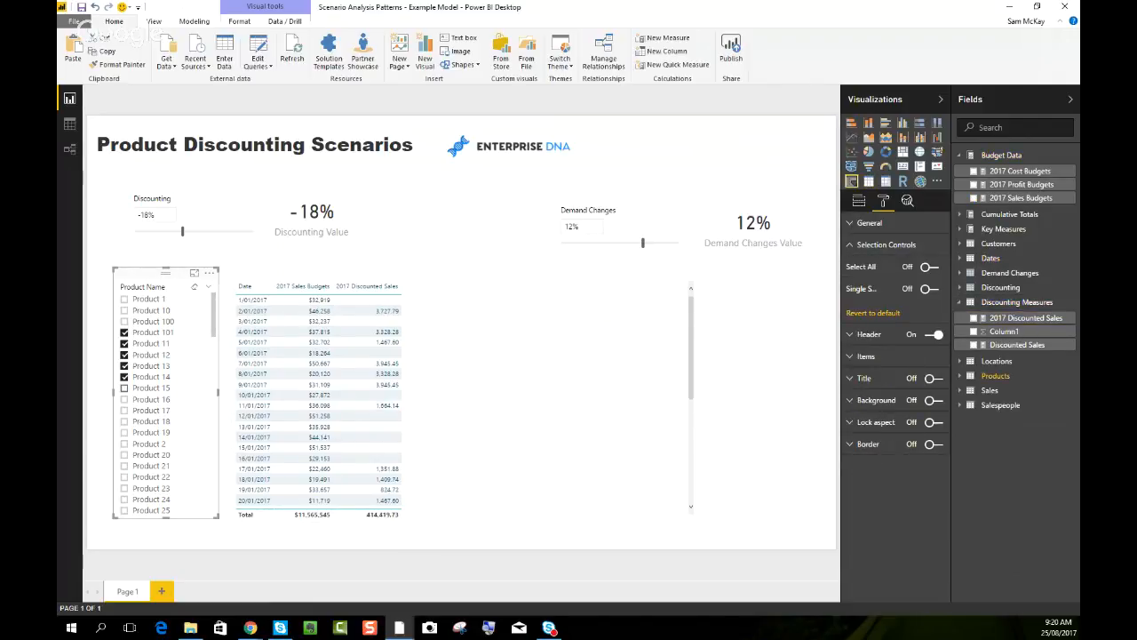
pyautogui.click(124, 388)
pyautogui.click(125, 399)
pyautogui.click(124, 411)
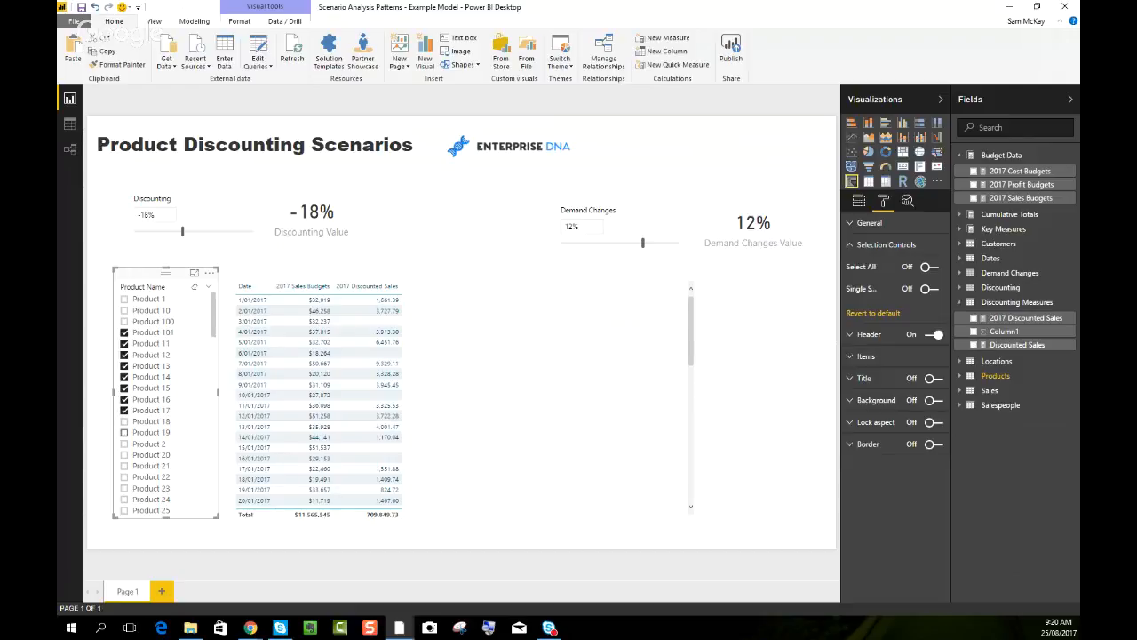
pyautogui.click(125, 433)
pyautogui.click(124, 421)
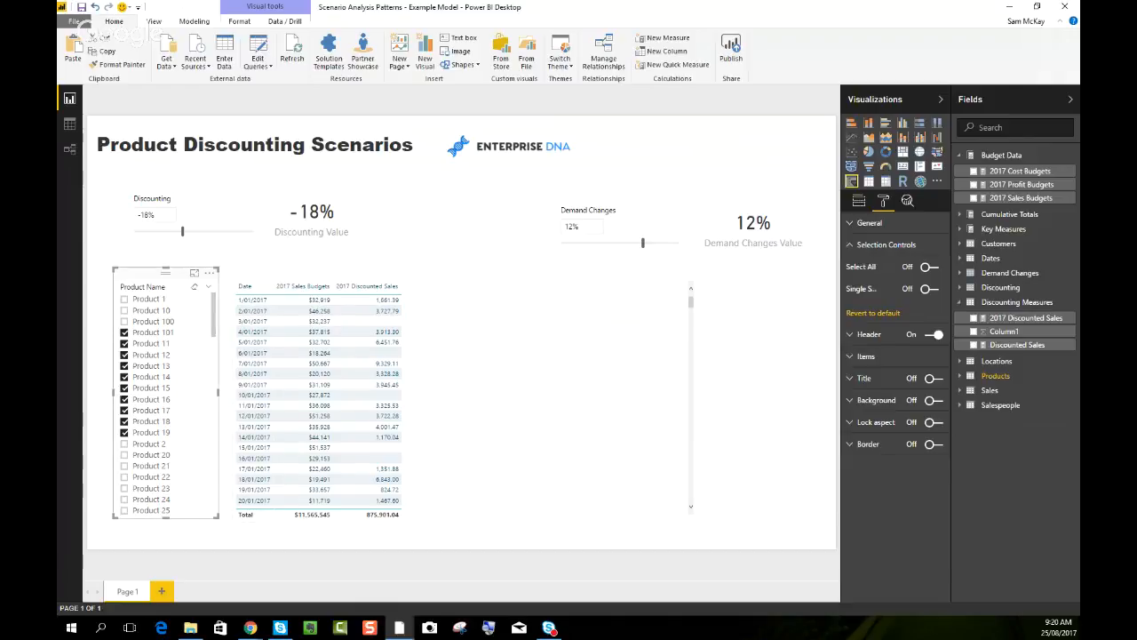
# - Narrow the Product Name slicer selection to Products 13 through 17 only
pyautogui.click(124, 332)
pyautogui.click(124, 343)
pyautogui.click(125, 355)
pyautogui.click(125, 366)
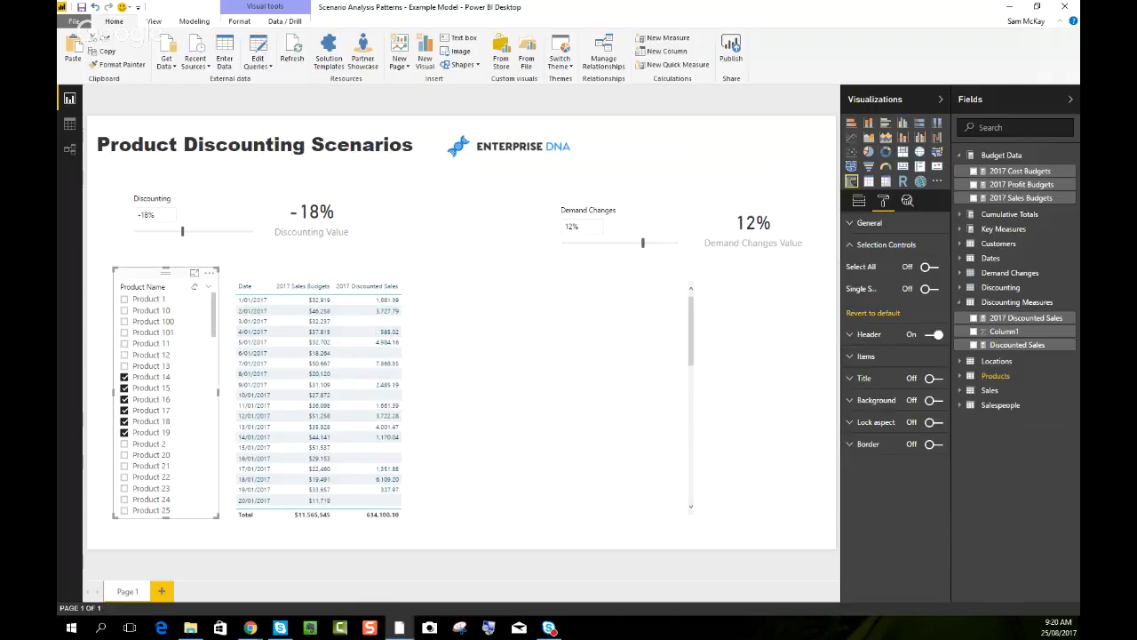
pyautogui.click(125, 376)
pyautogui.click(124, 376)
pyautogui.click(124, 366)
pyautogui.click(124, 443)
pyautogui.click(124, 433)
pyautogui.click(125, 421)
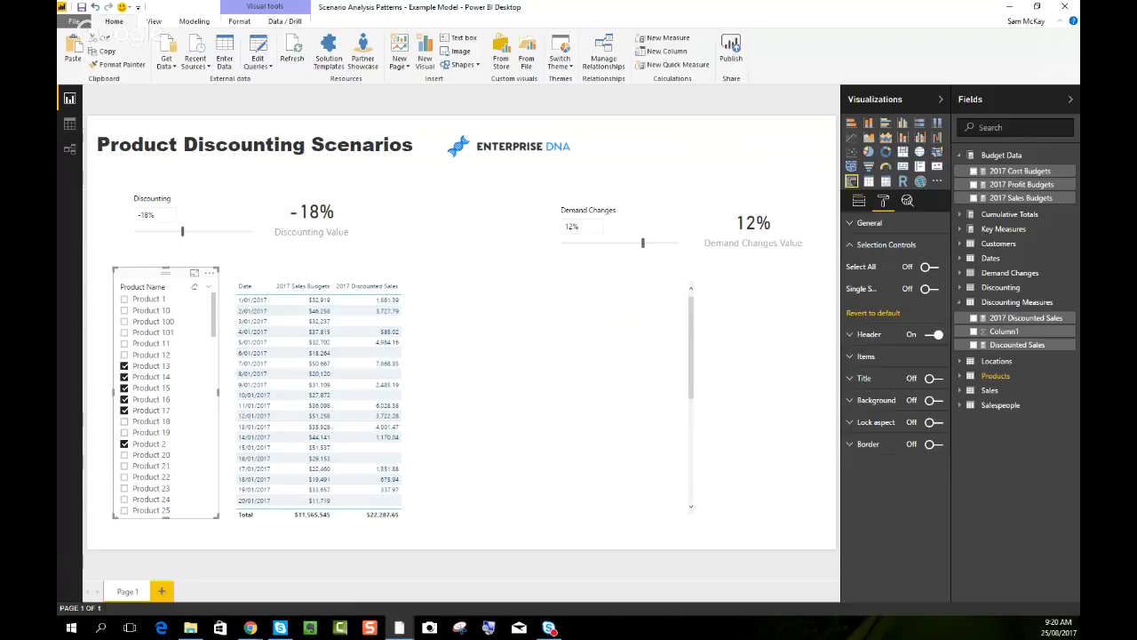
pyautogui.click(124, 443)
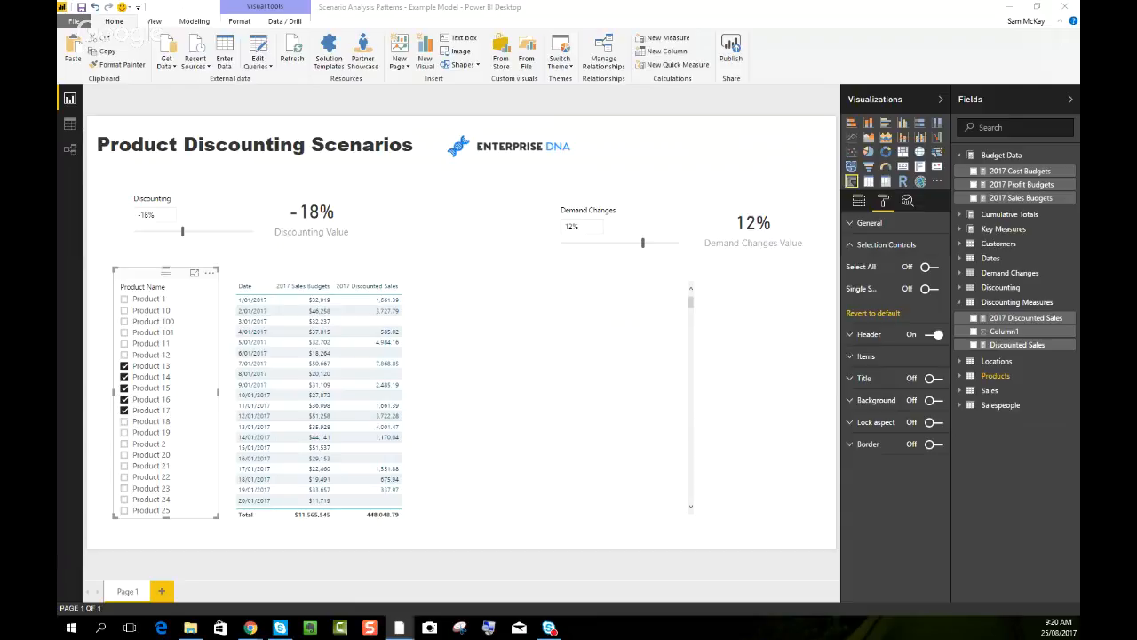
# - Create a Non Discounted Sales measure with CALCULATE over the SUMX sales expression, filtered by NonDiscountedProducts, an EXCEPT of ALL and VALUES of Products[Product Name]
pyautogui.click(1017, 345)
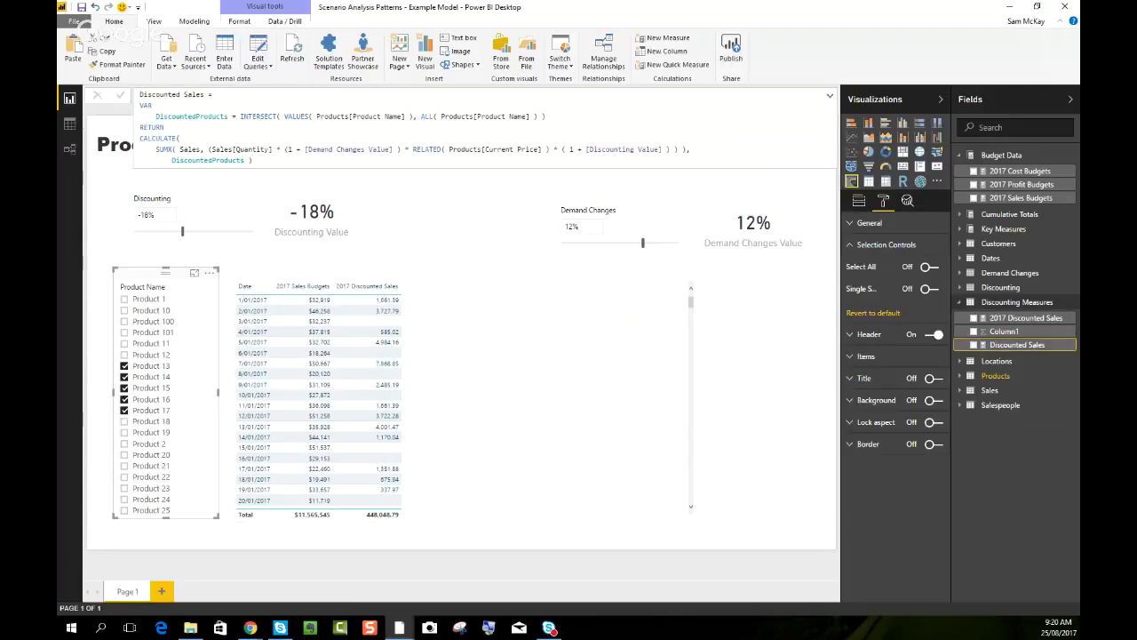
pyautogui.click(667, 37)
pyautogui.write('Non Discounted Sales = VAR     NonDiscountedProducts = EXCEPT( ALL( Products[Product Name] ), VALUES( Products[Product Name] ) ) RETURN CALCULATE(     SUMX( Sales, ( Sales[Quantity] * (1 + [Demand Changes] ) * RELATED( Products[Current Price] ) ) ),         NonDiscountedProducts )')
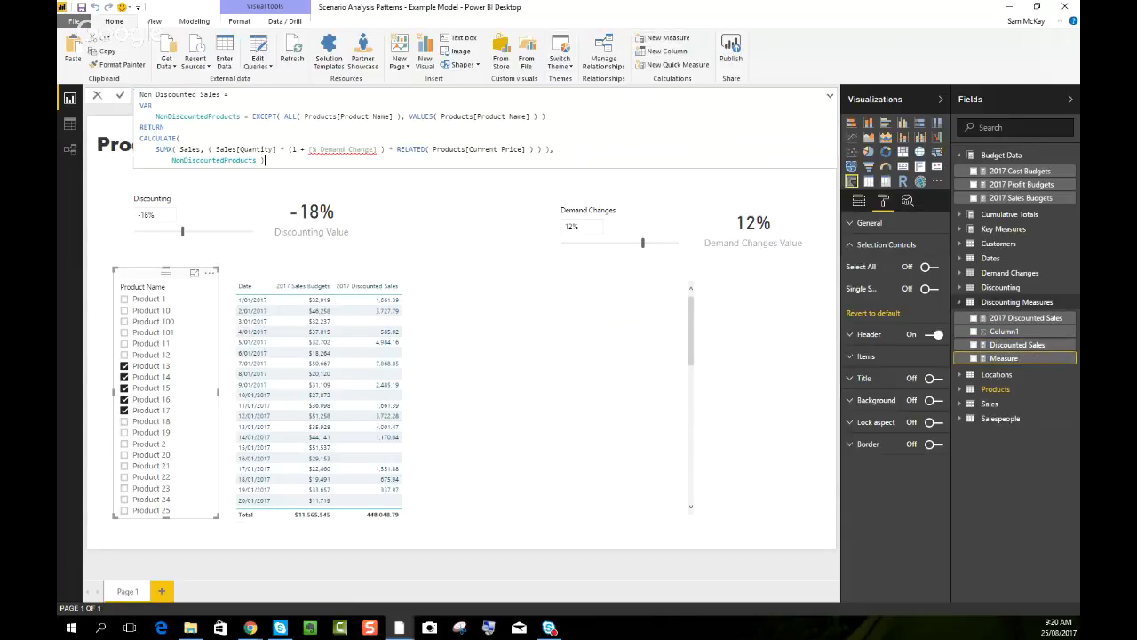
# - Replace [% Demand Change] with [Demand Changes Value] without its table prefix and commit the Non Discounted Sales measure
pyautogui.moveTo(377, 149); pyautogui.dragTo(312, 149)
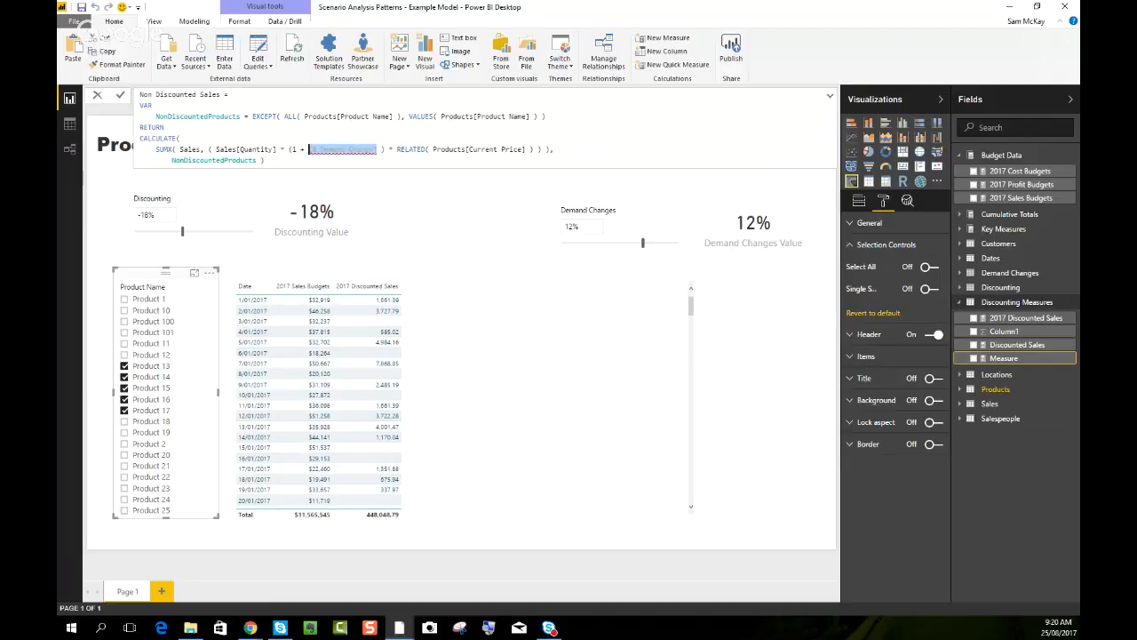
pyautogui.press('BackSpace')
pyautogui.write('De')
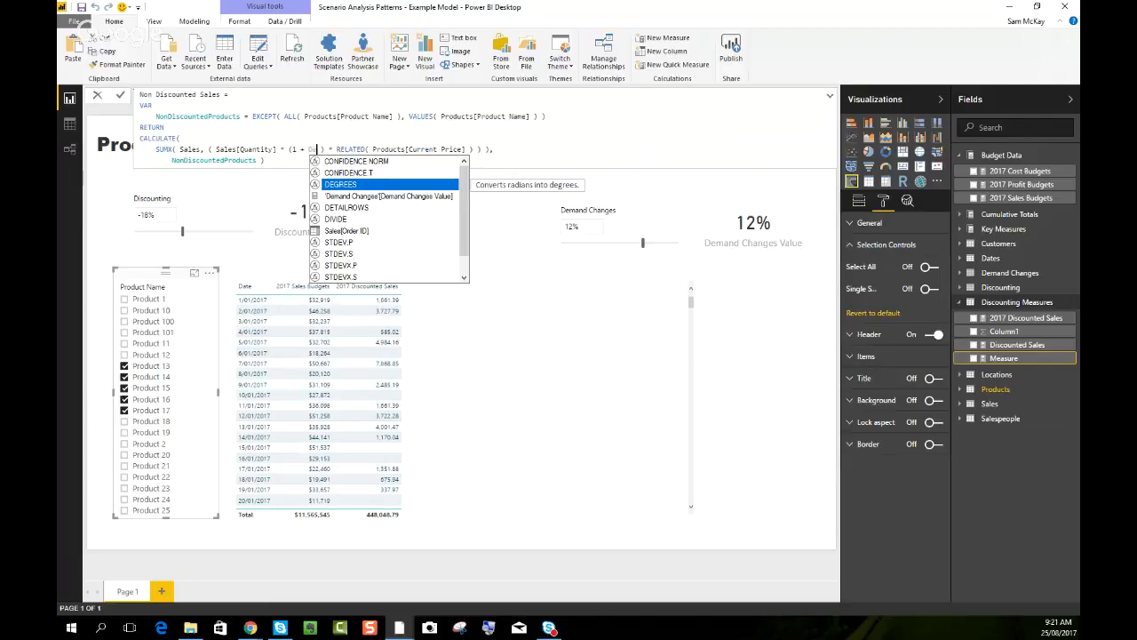
pyautogui.press('Down')
pyautogui.press('Tab')
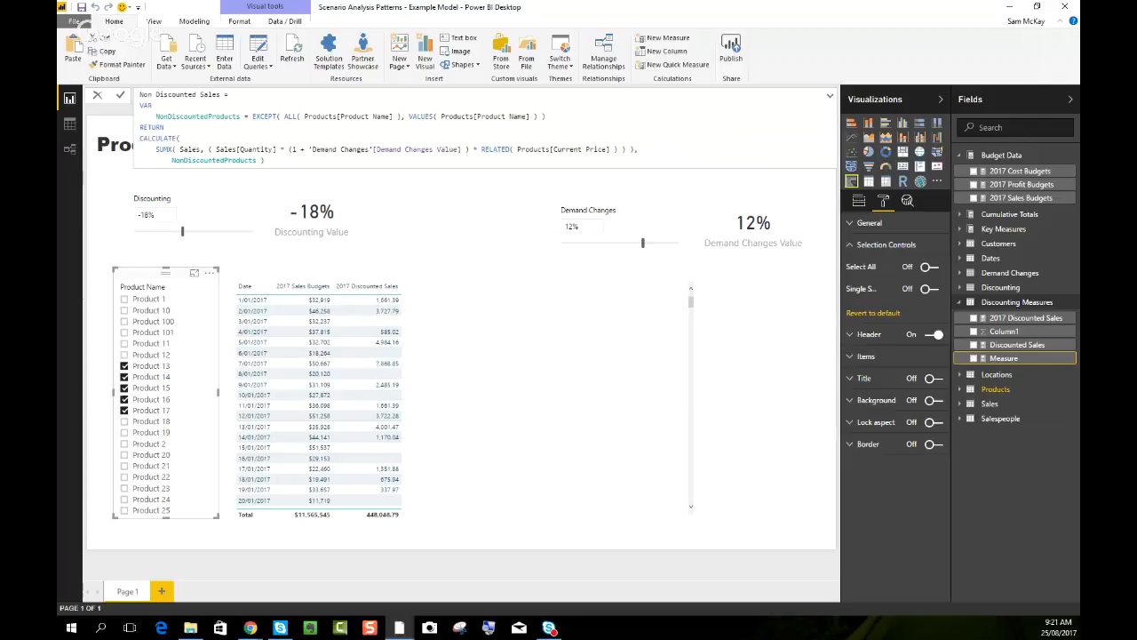
pyautogui.moveTo(369, 149); pyautogui.dragTo(308, 149)
pyautogui.press('Delete')
pyautogui.press('Delete')
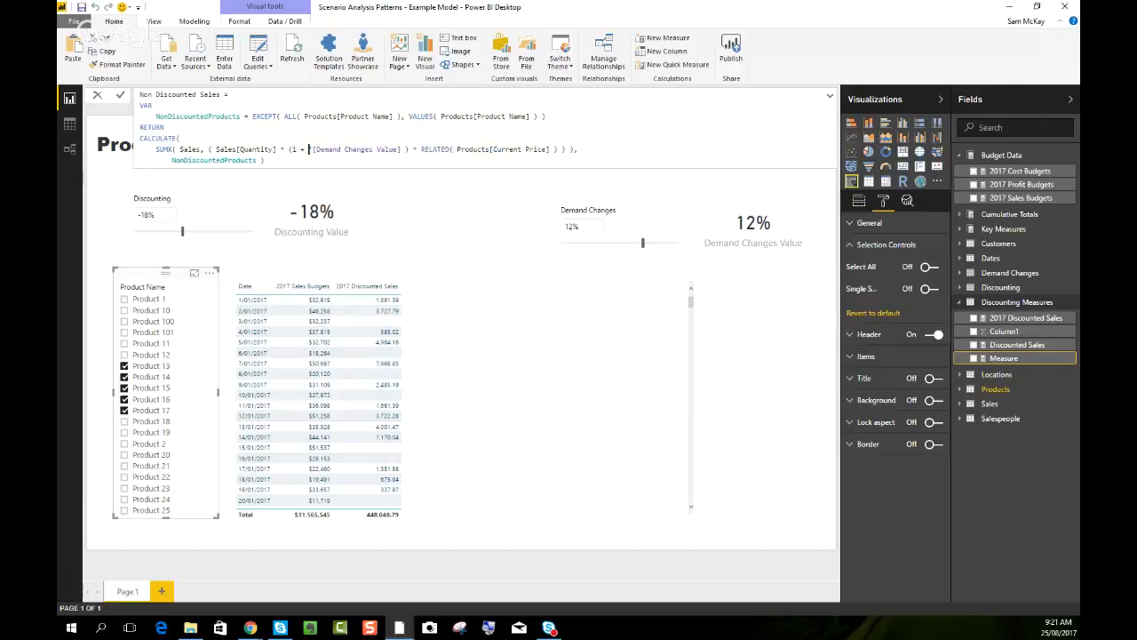
pyautogui.click(265, 161)
pyautogui.press('Return')
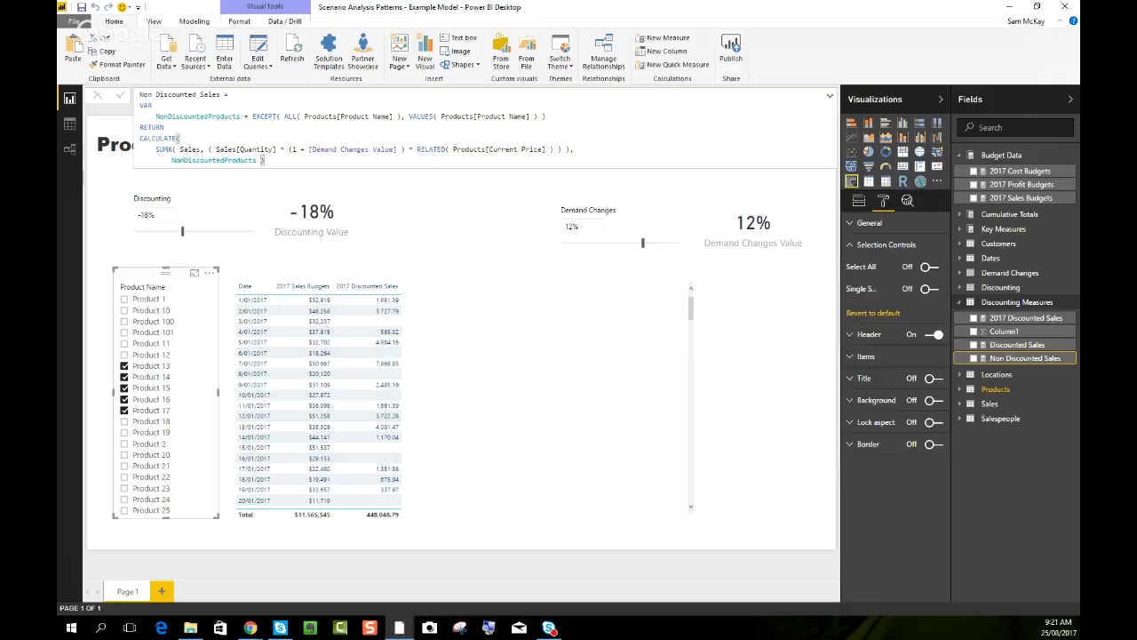
# - Review the Non Discounted Sales formula, examining the EXCEPT arguments, the SUMX expression and its [Demand Changes Value] term
pyautogui.moveTo(252, 116); pyautogui.dragTo(401, 117)
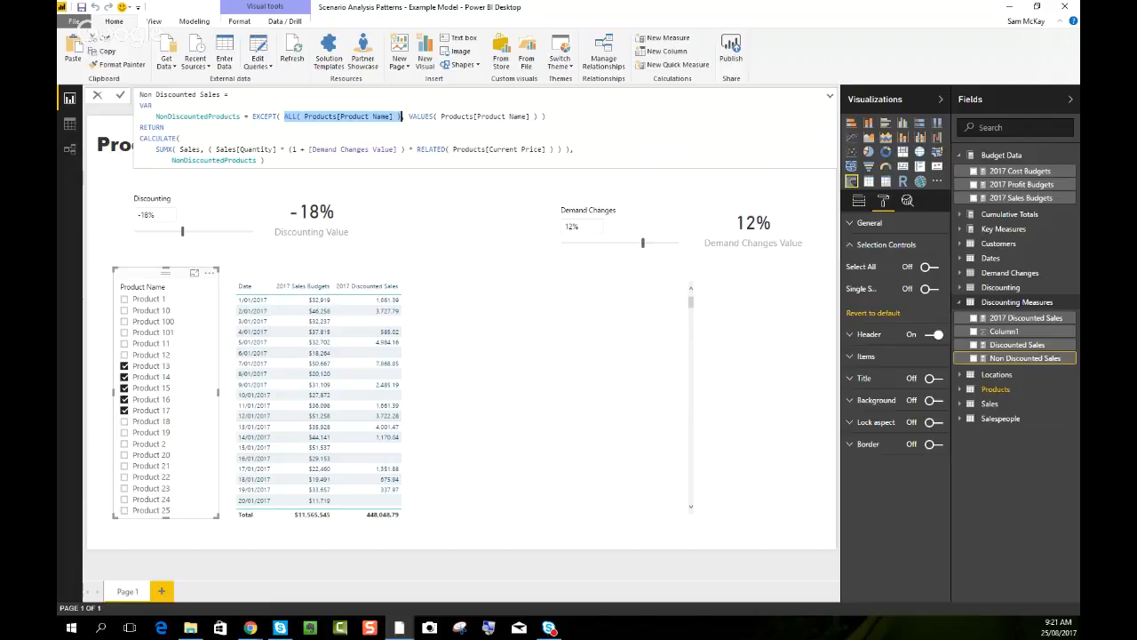
pyautogui.click(165, 274)
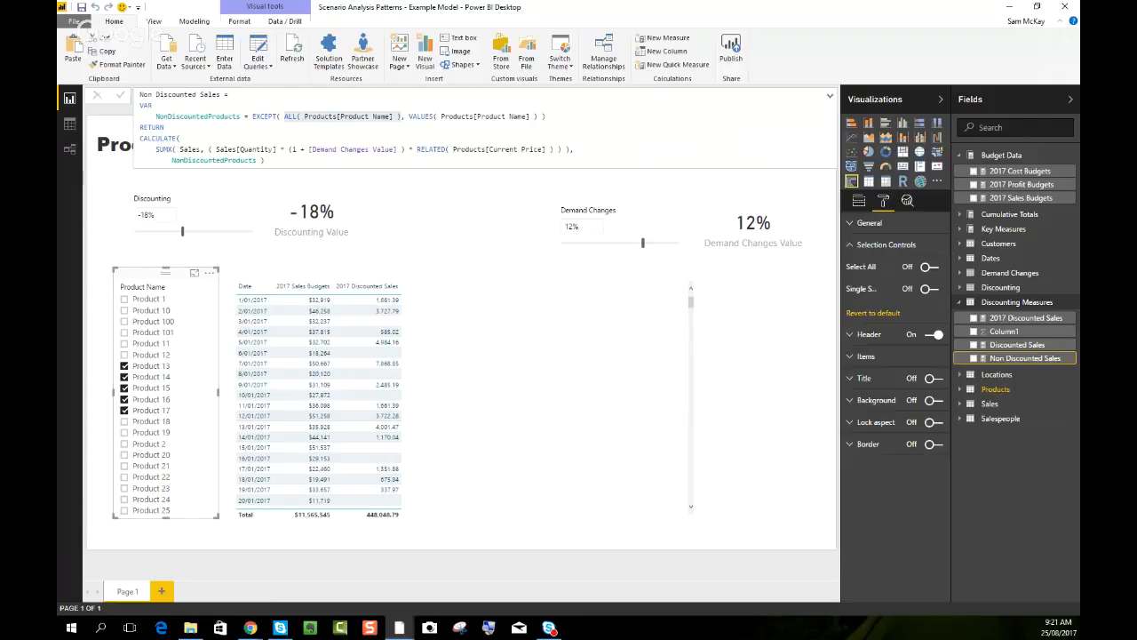
pyautogui.moveTo(409, 116); pyautogui.dragTo(538, 116)
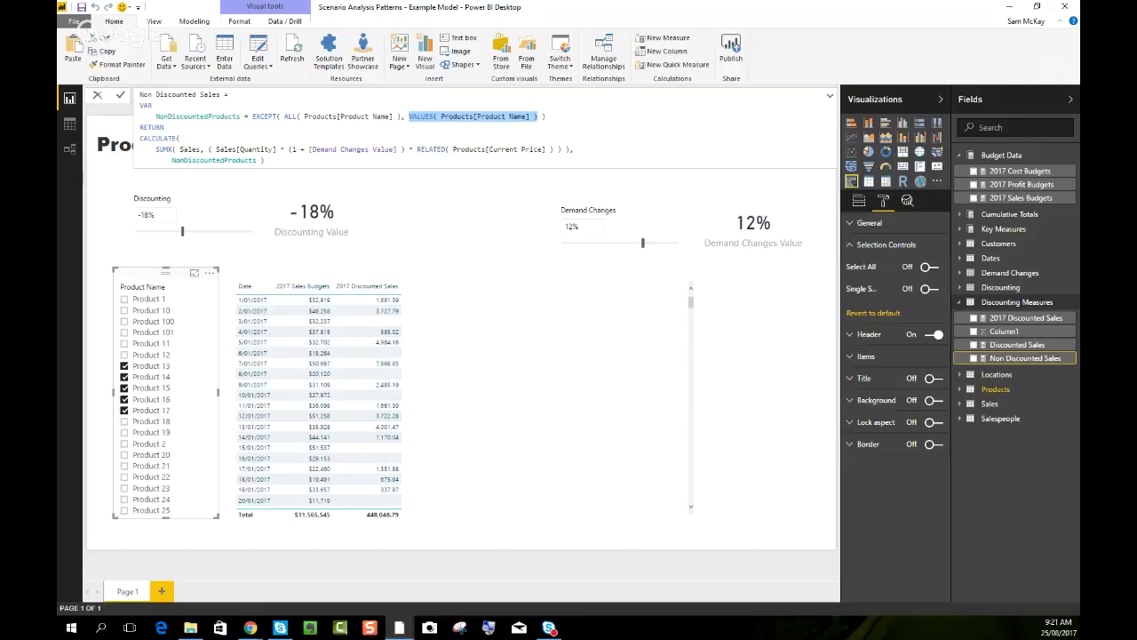
pyautogui.click(406, 116)
pyautogui.moveTo(407, 116); pyautogui.dragTo(538, 116)
pyautogui.click(285, 116)
pyautogui.moveTo(286, 117); pyautogui.dragTo(402, 117)
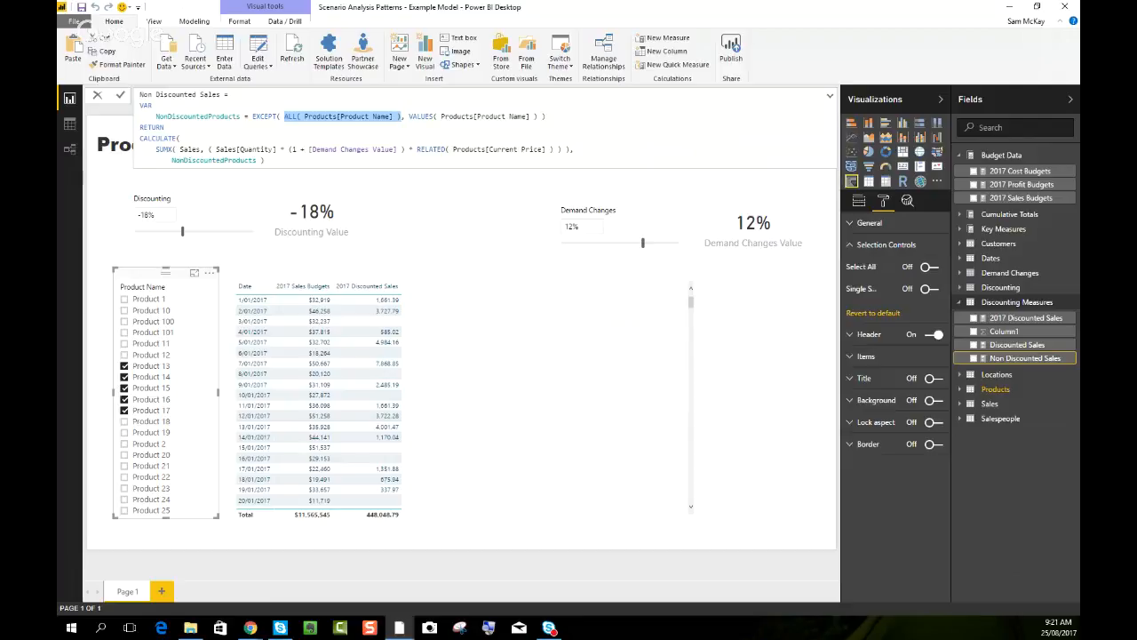
pyautogui.press('Down')
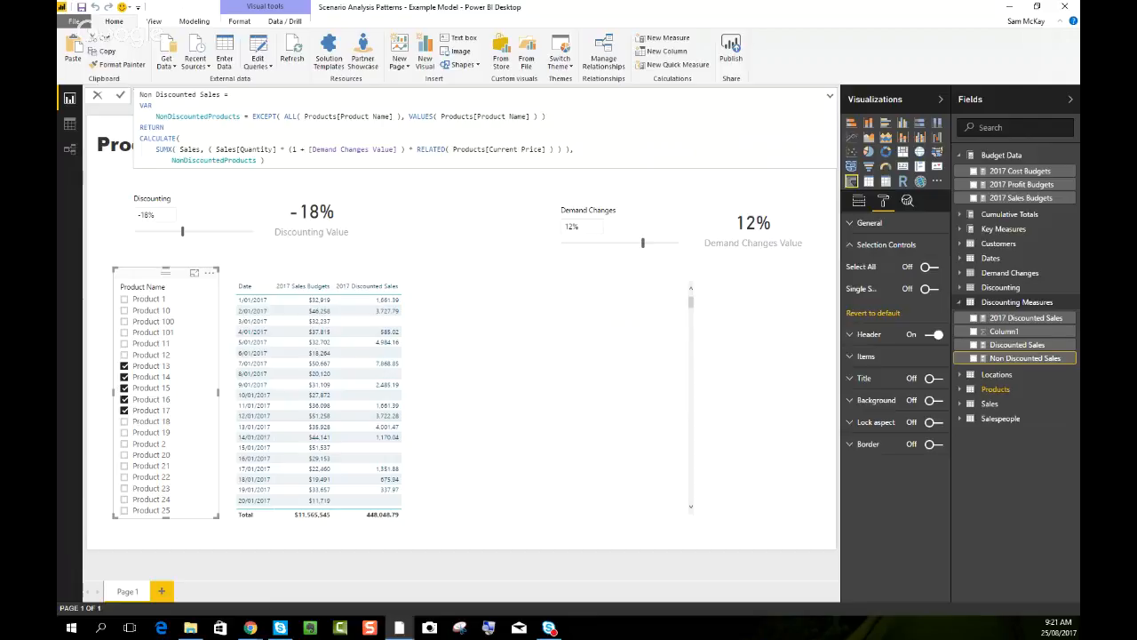
pyautogui.moveTo(253, 117); pyautogui.dragTo(165, 127)
pyautogui.click(194, 286)
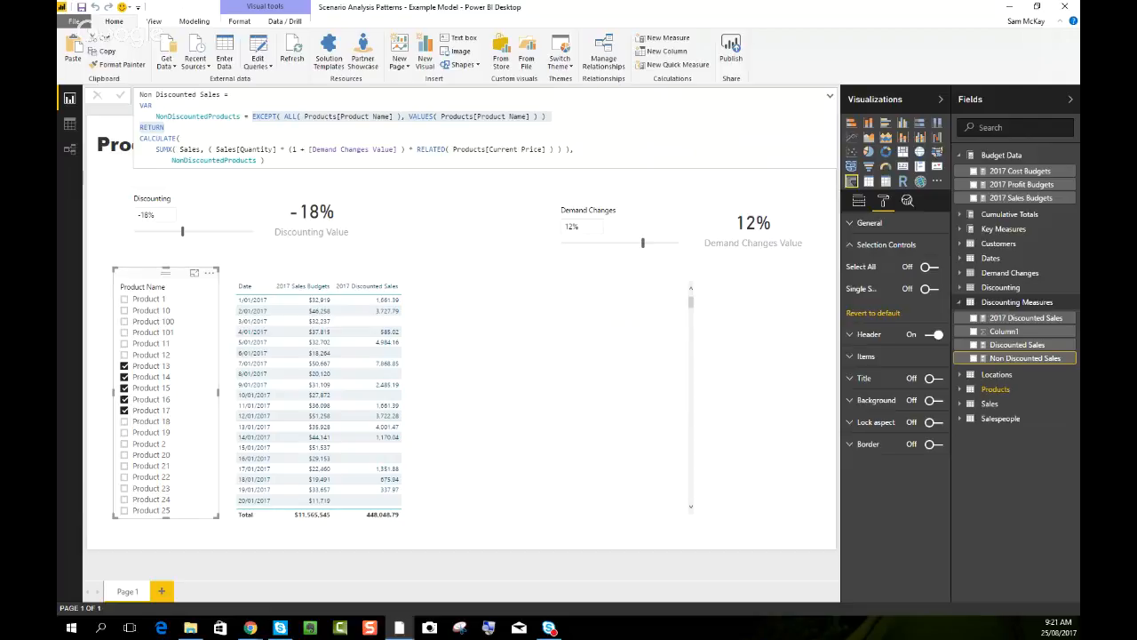
pyautogui.moveTo(156, 149); pyautogui.dragTo(264, 160)
pyautogui.moveTo(397, 150); pyautogui.dragTo(309, 149)
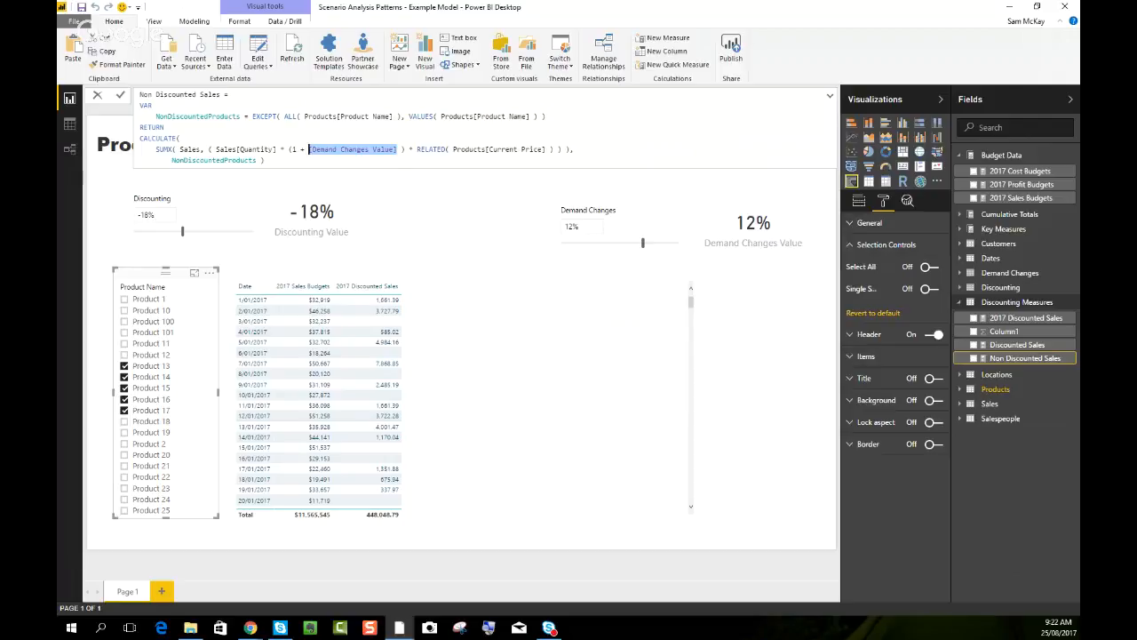
pyautogui.click(265, 161)
pyautogui.press('Return')
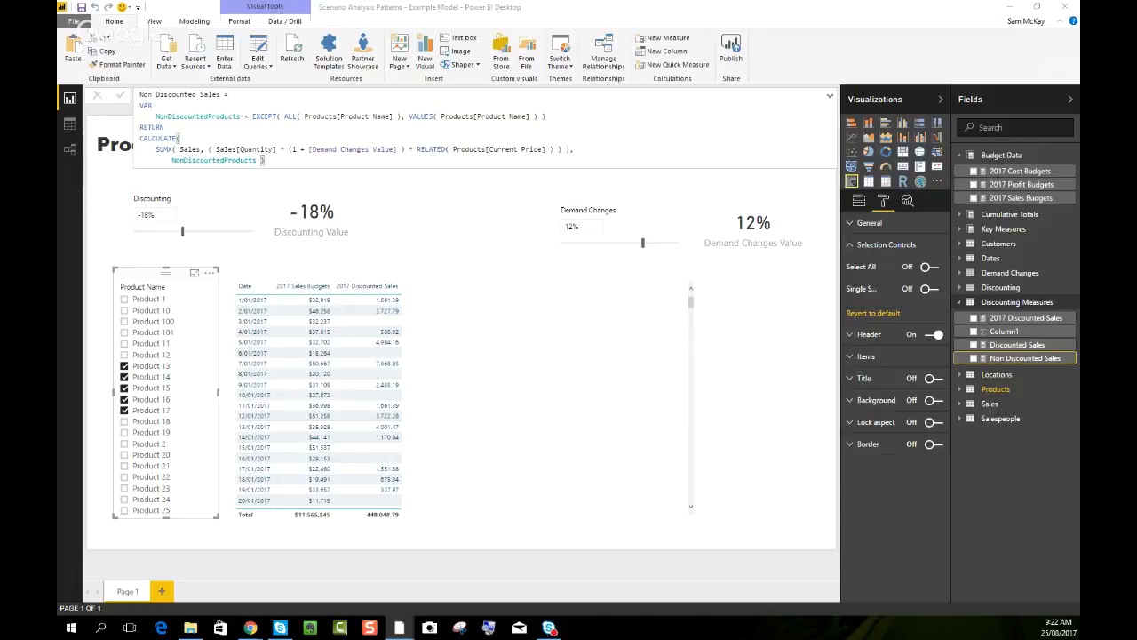
# - Create the measure 2017 Non Discounted Sales = CALCULATE( [Non Discounted Sales], DATEADD( Dates[Date], -1, YEAR ) ) and add it to the table
pyautogui.click(1026, 318)
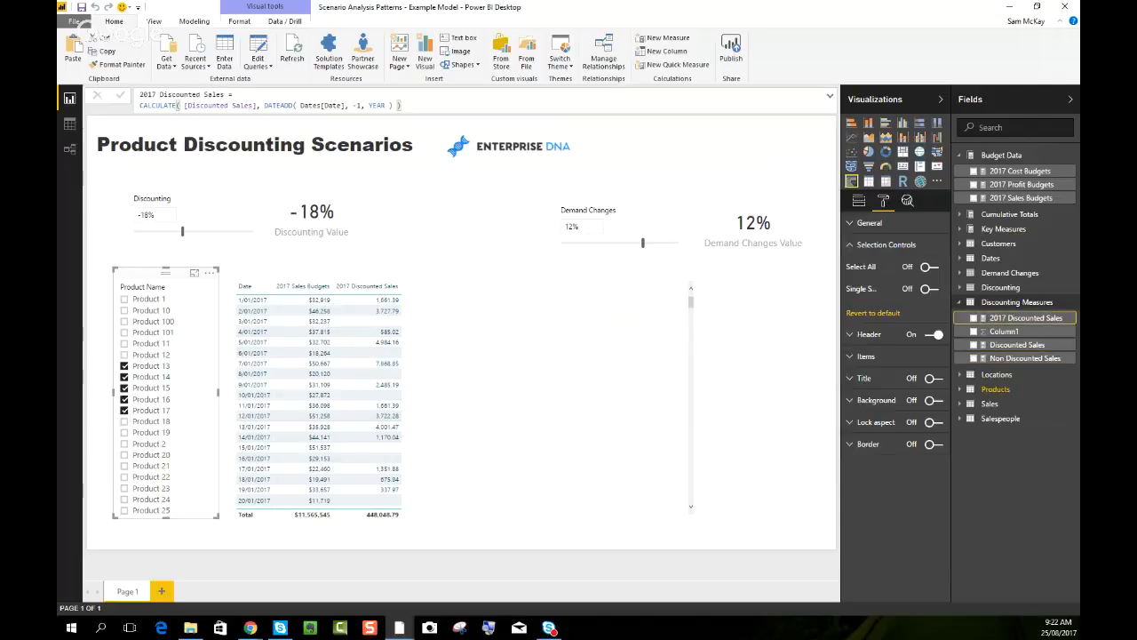
pyautogui.click(665, 38)
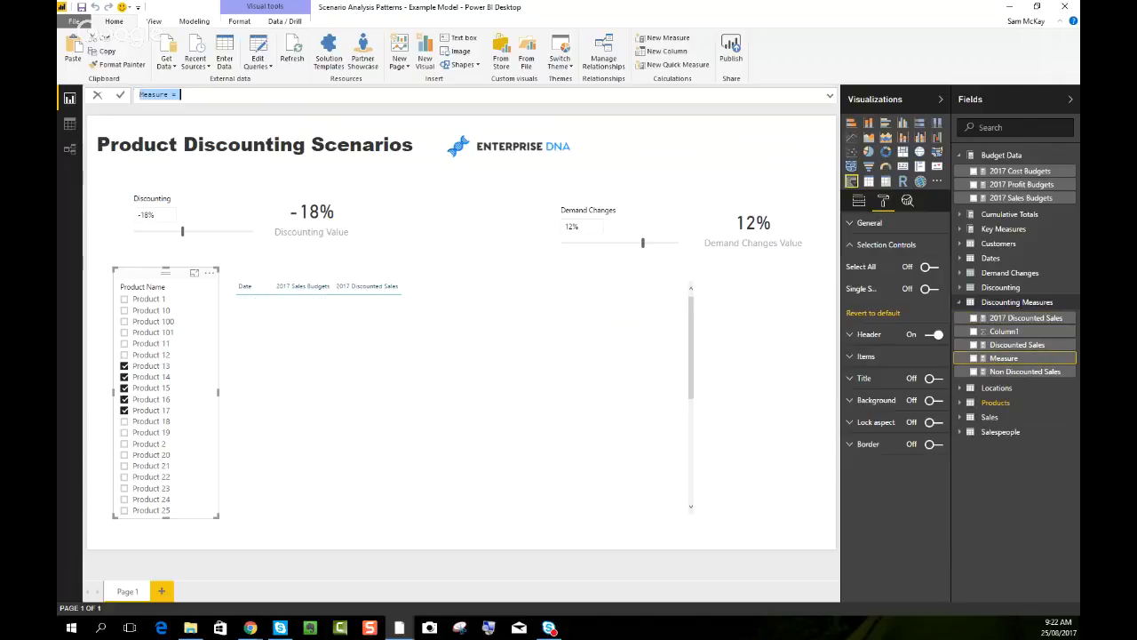
pyautogui.write('2017 Non Discounted Sales = CALCULATE( [Non Discounted Sales], DATEADD( Dates[Date], -1, YEAR ) )')
pyautogui.press('Return')
pyautogui.moveTo(1026, 332); pyautogui.dragTo(533, 373)
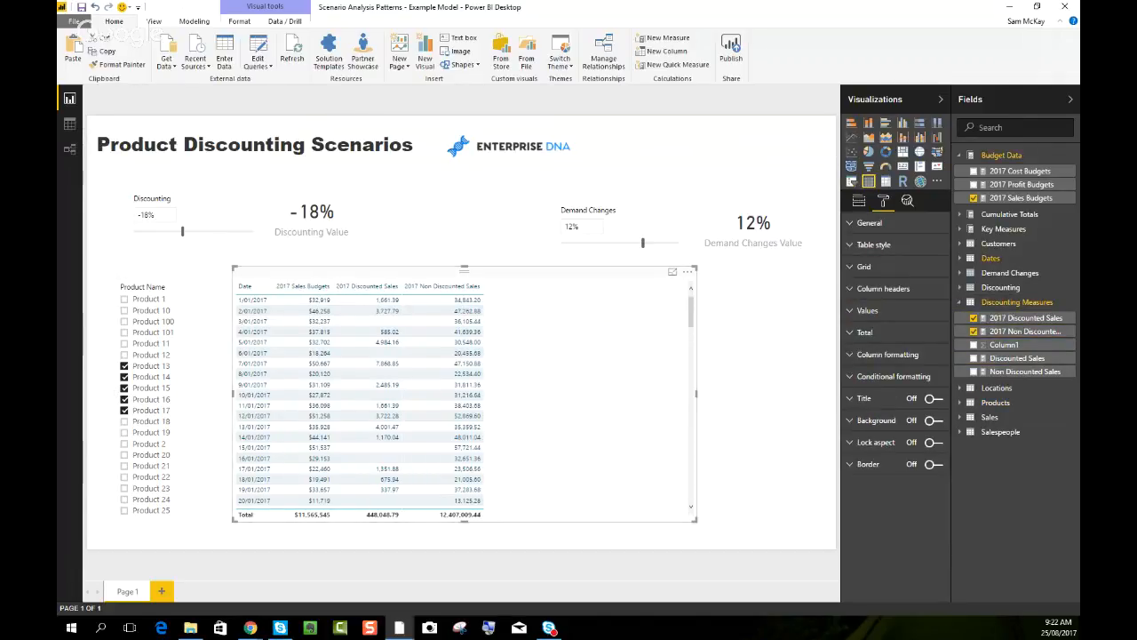
# - Delete Column1 from the Discounting Measures table and refresh the field list
pyautogui.rightClick(1004, 345)
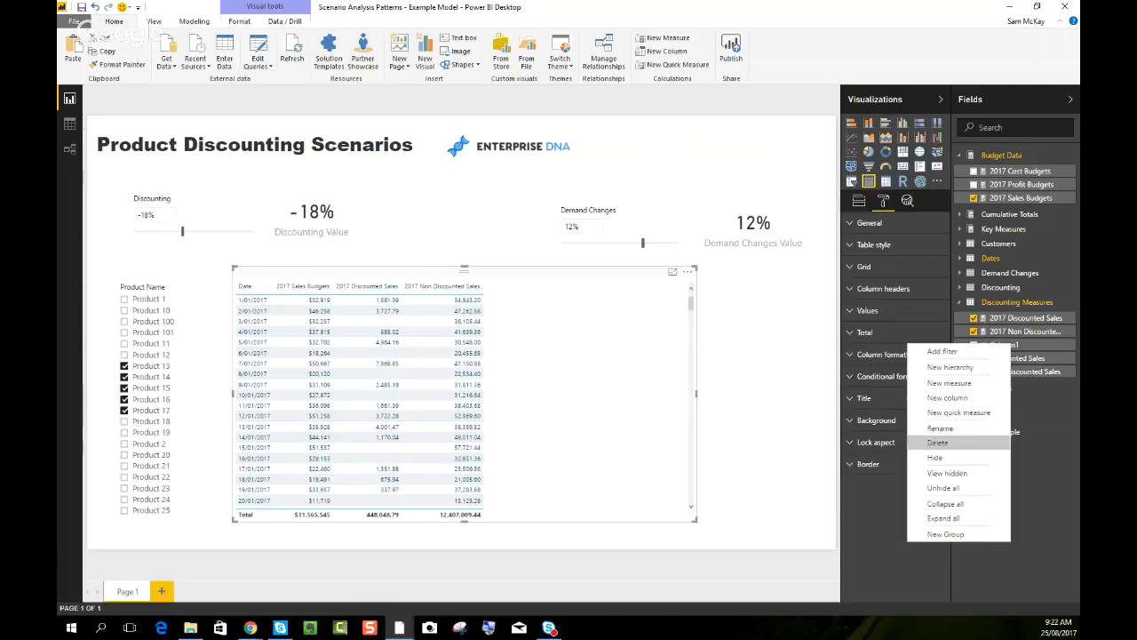
pyautogui.click(955, 436)
pyautogui.press('Return')
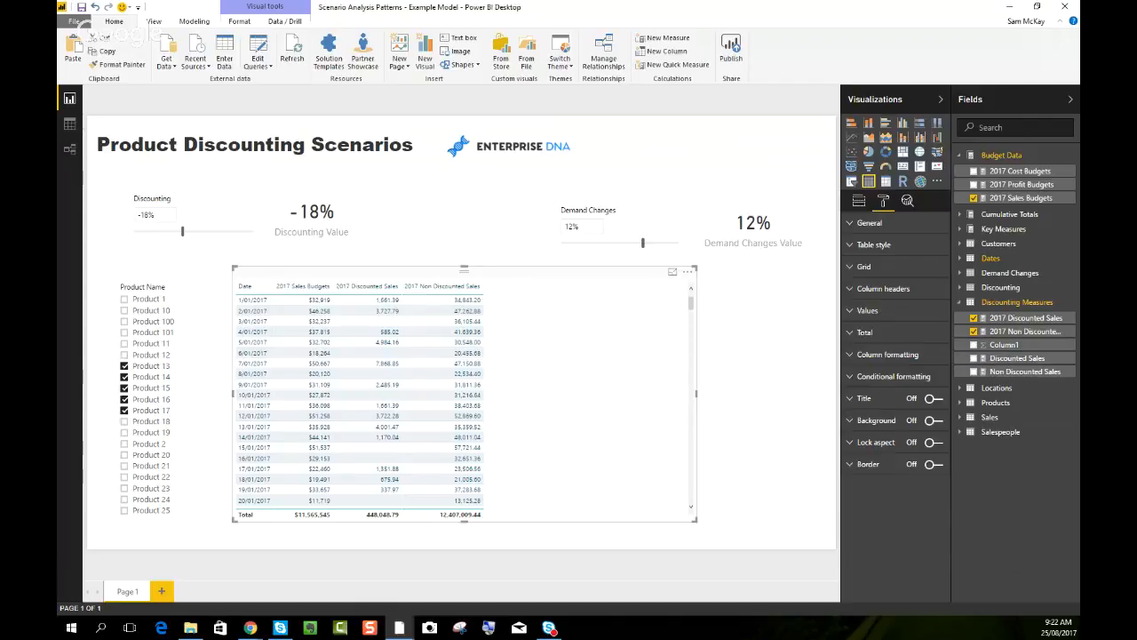
pyautogui.click(1071, 99)
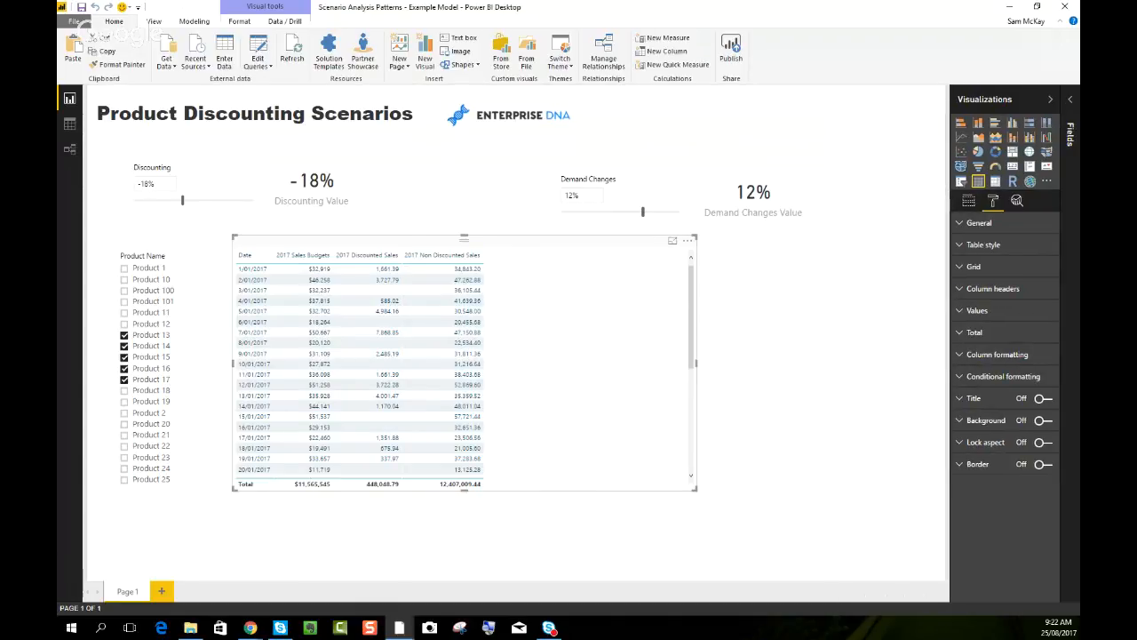
pyautogui.click(1071, 99)
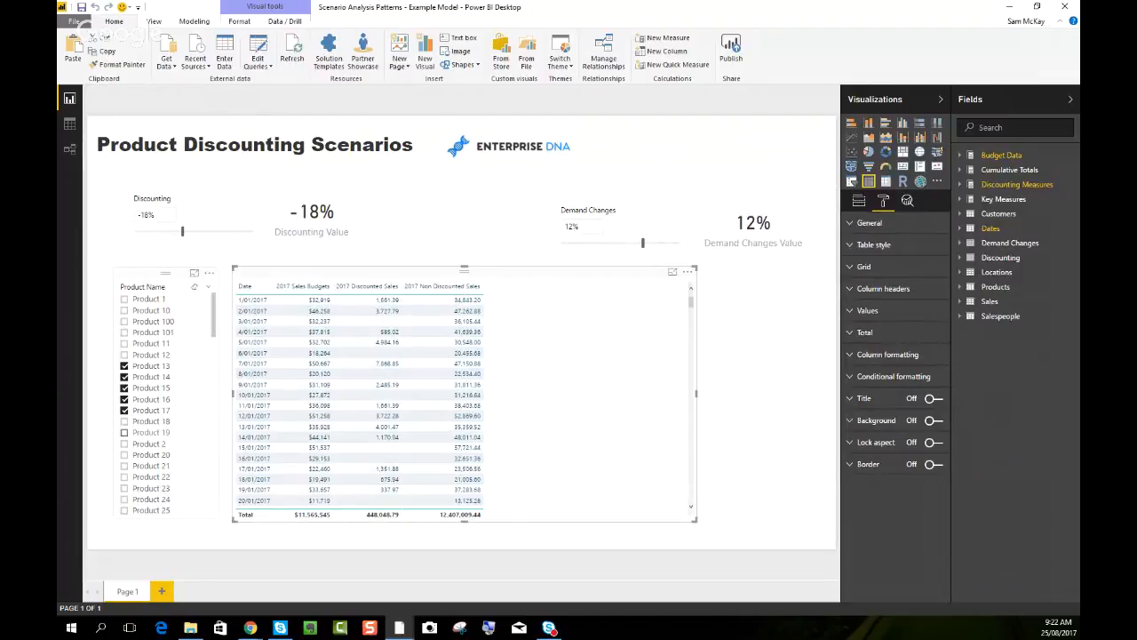
# - Set Demand Changes to 10% and clear all products selected in the Product Name slicer
pyautogui.moveTo(642, 243); pyautogui.dragTo(634, 242)
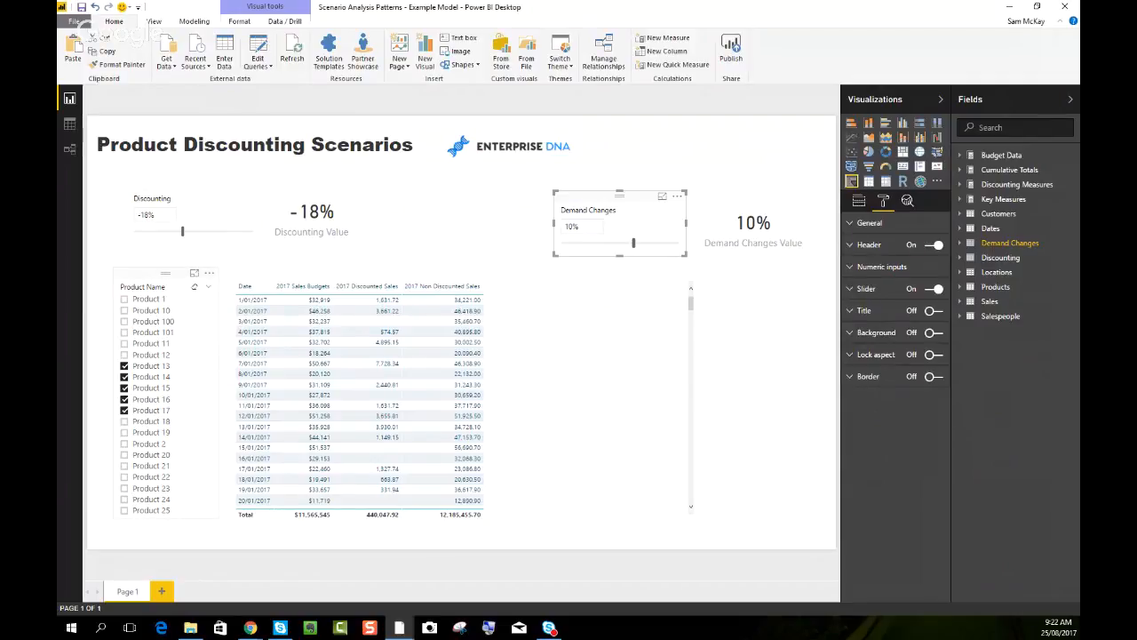
pyautogui.click(194, 287)
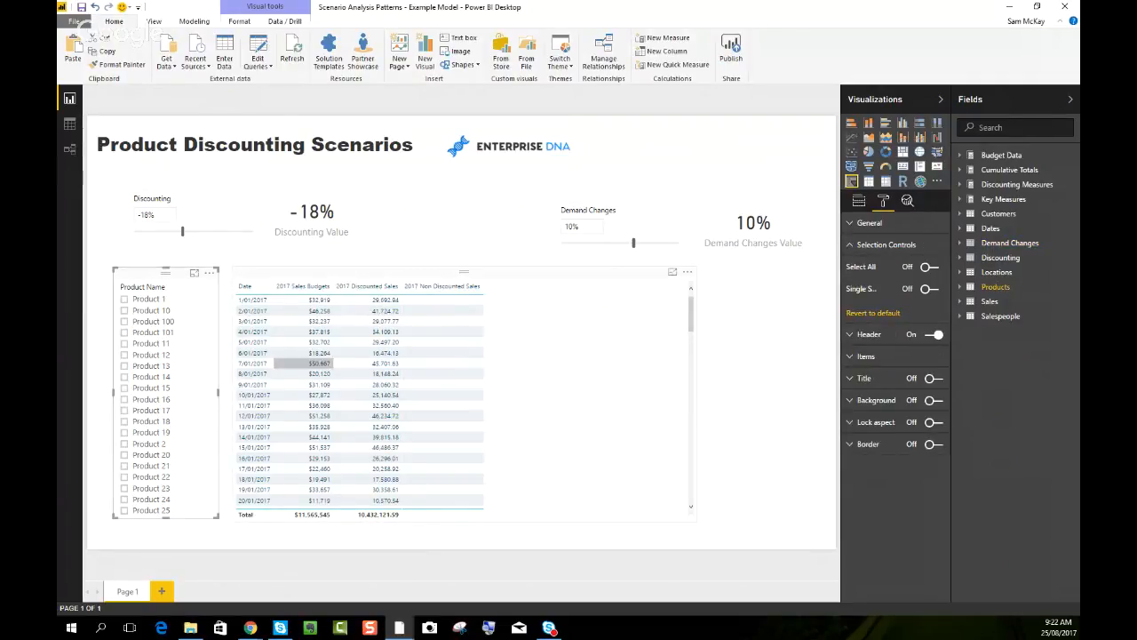
# - Set the Discounting what-if value to 0%
pyautogui.click(153, 215)
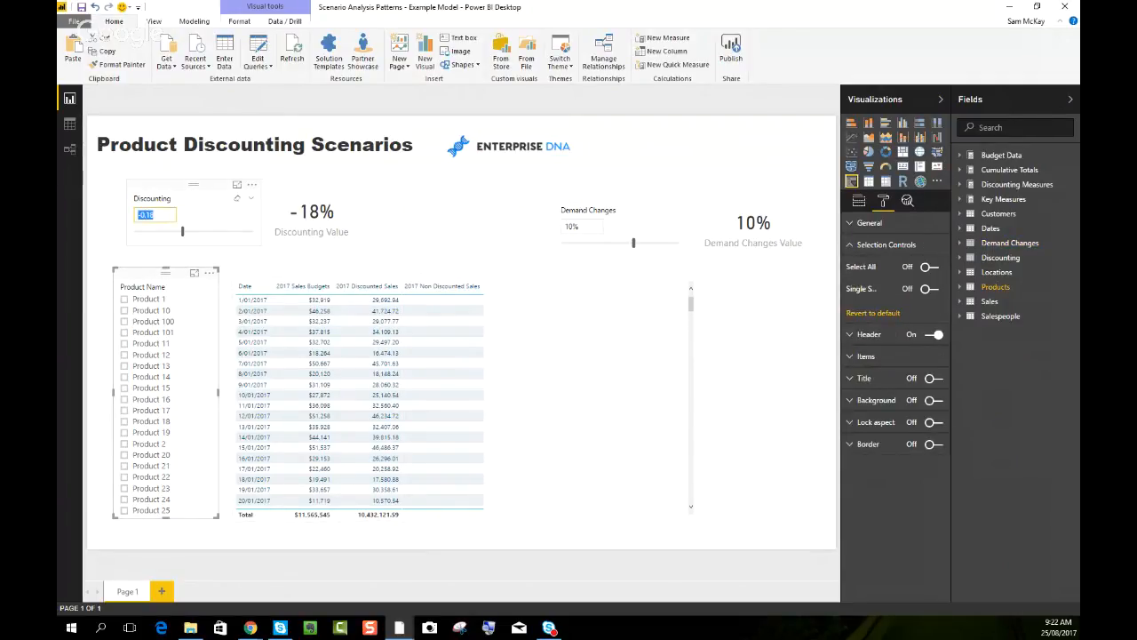
pyautogui.write('0')
pyautogui.press('Return')
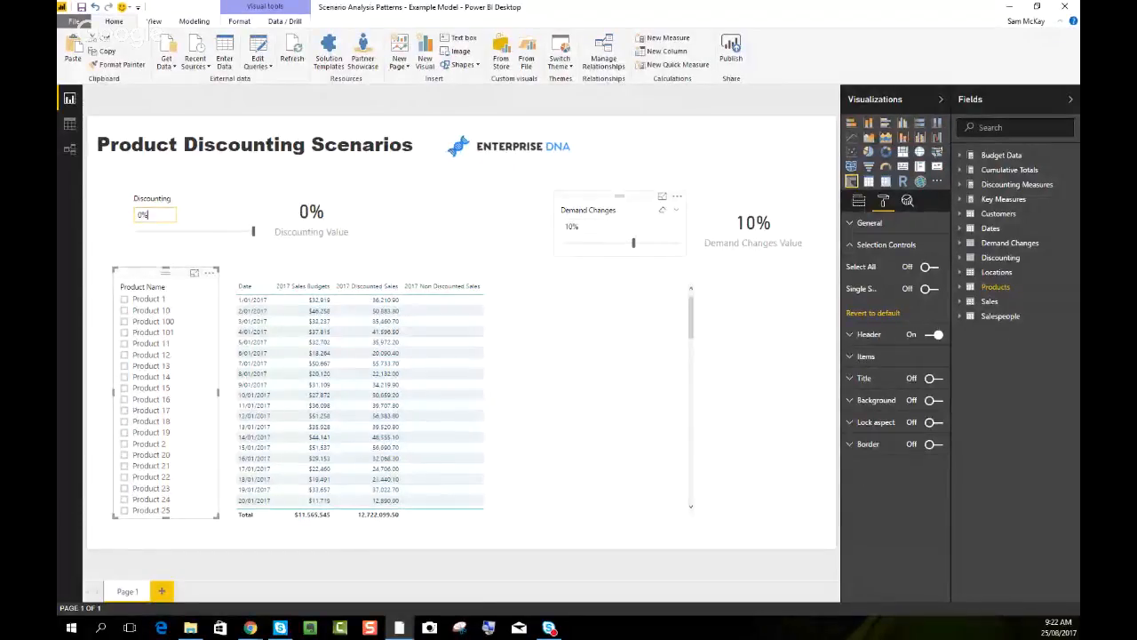
# - Set the Demand Changes what-if value to 0%
pyautogui.click(582, 226)
pyautogui.write('0.100000000')
pyautogui.press('Return')
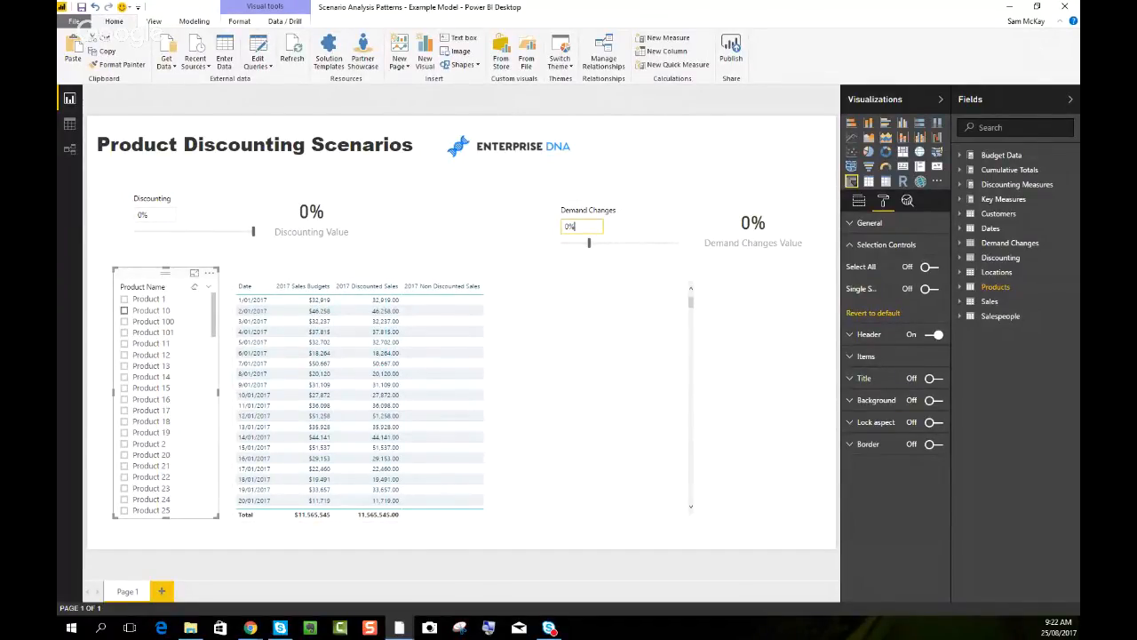
# - Select Product 101, Product 11, Product 12 and Product 13 in the Product Name slicer
pyautogui.click(124, 333)
pyautogui.click(125, 344)
pyautogui.click(125, 355)
pyautogui.click(124, 366)
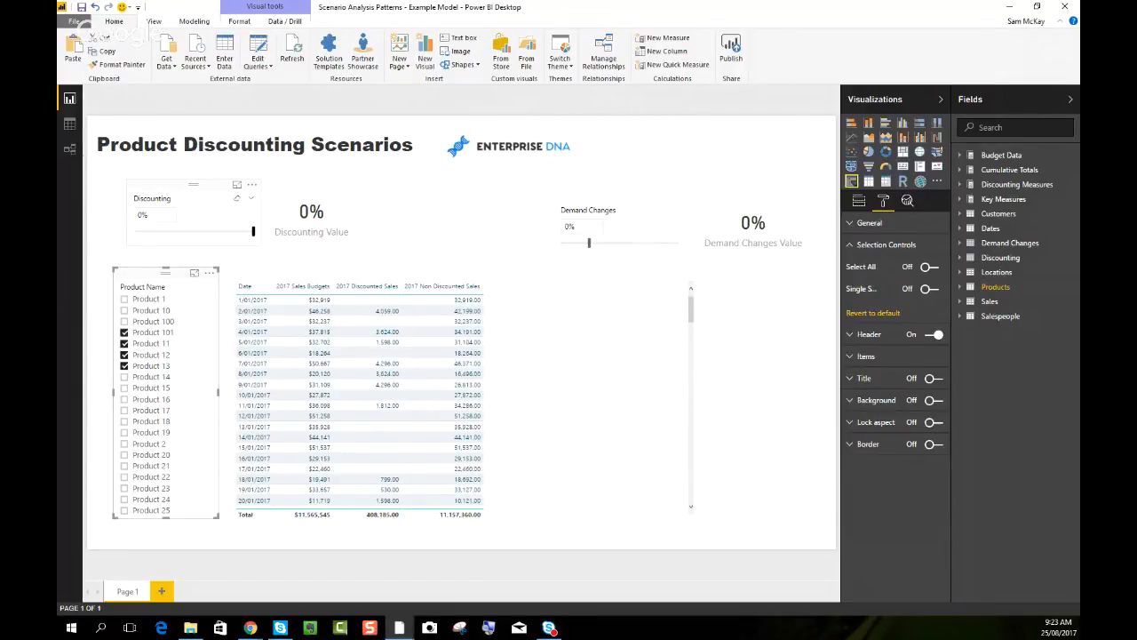
# - Set the Discounting what-if value to -20% and Demand Changes to 14%
pyautogui.moveTo(253, 231); pyautogui.dragTo(174, 231)
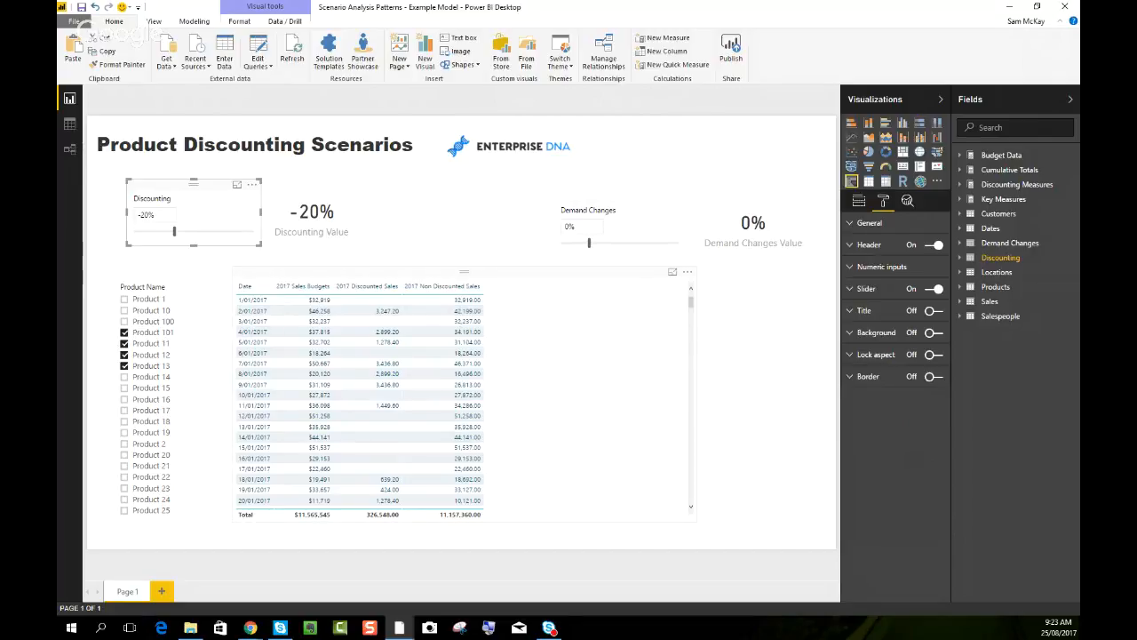
pyautogui.moveTo(589, 242); pyautogui.dragTo(651, 243)
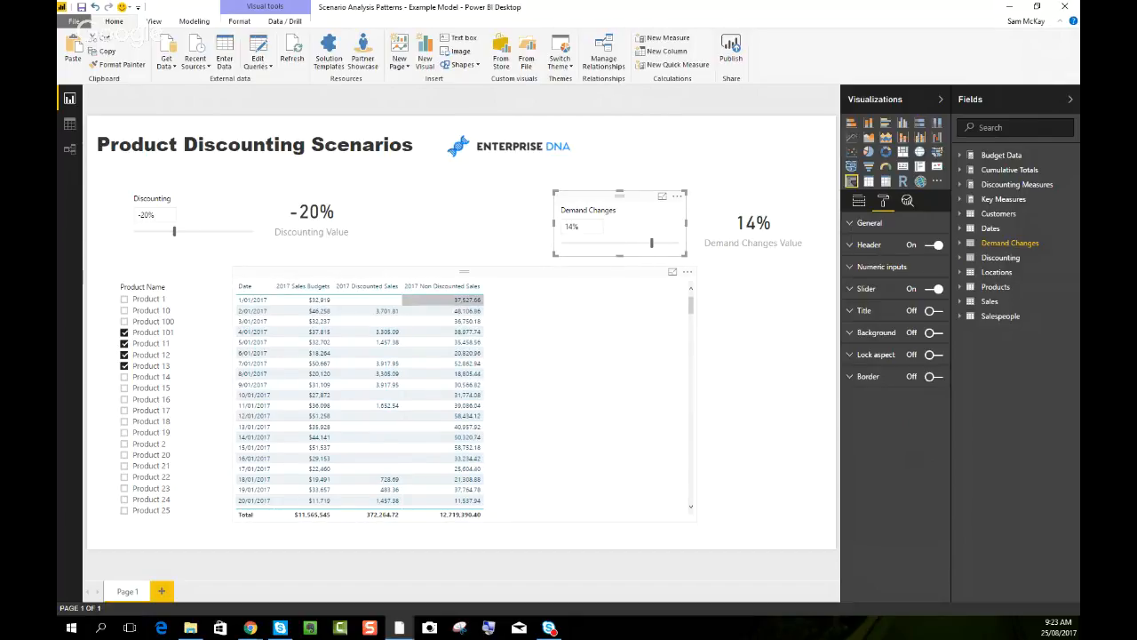
# - Review the DAX formula of the Discounted Sales measure in the Discounting Measures table
pyautogui.click(569, 382)
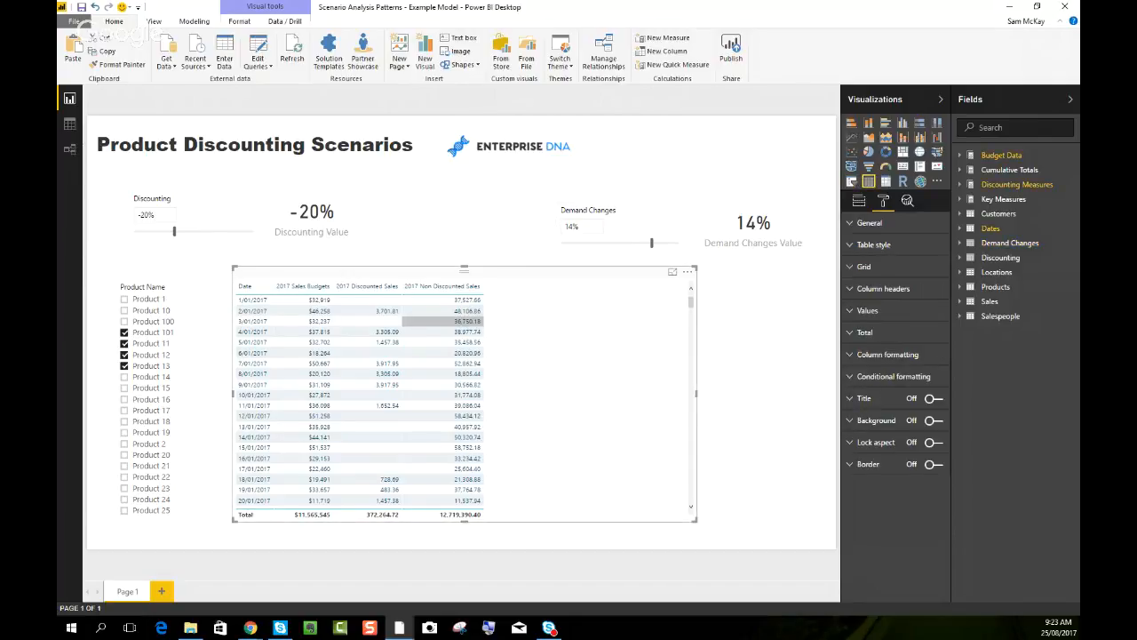
pyautogui.click(1017, 184)
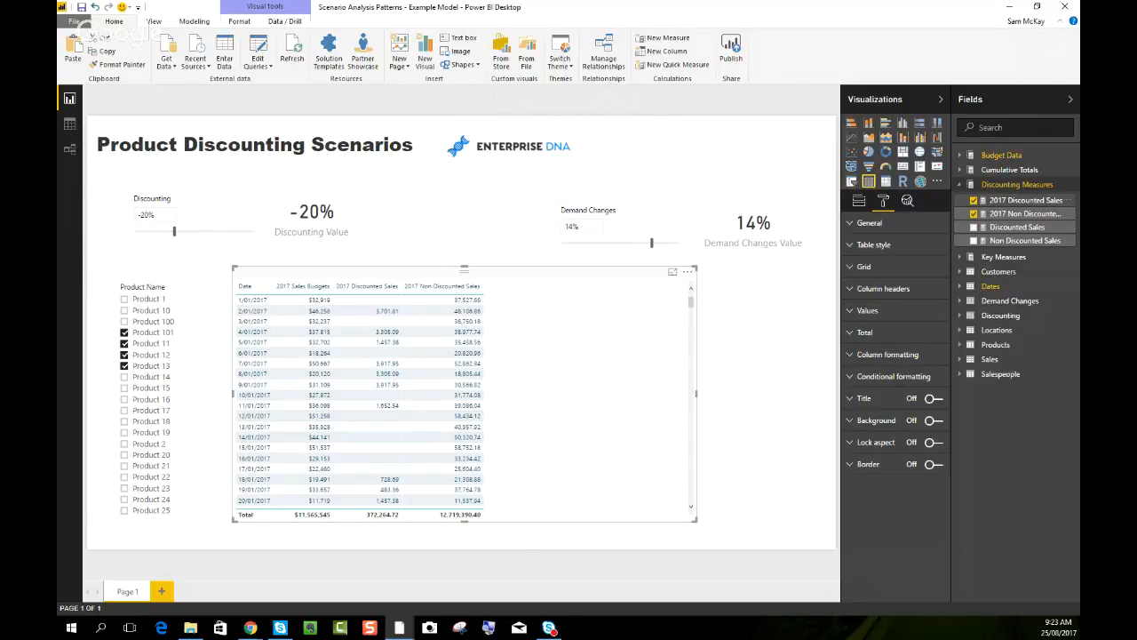
pyautogui.click(1025, 214)
pyautogui.click(1017, 228)
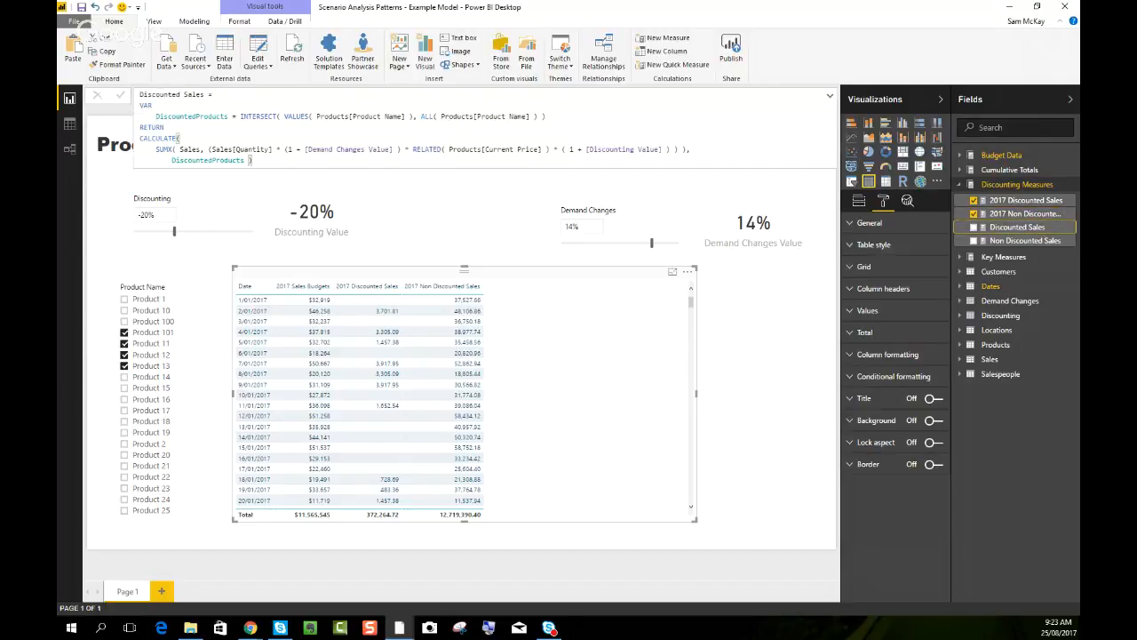
pyautogui.moveTo(254, 160); pyautogui.dragTo(140, 94)
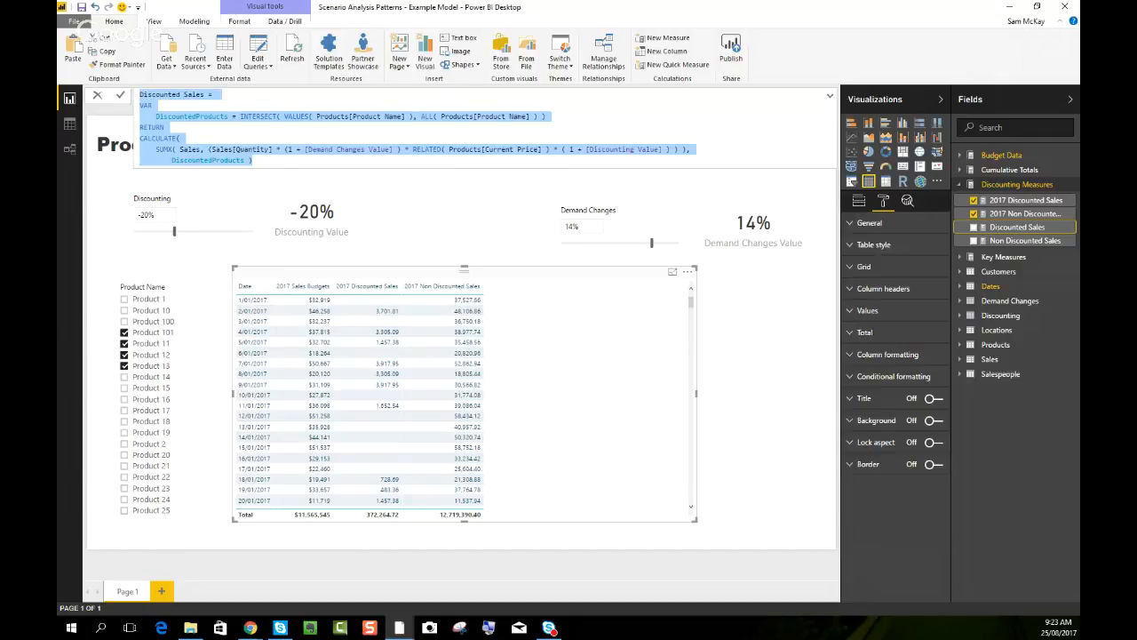
pyautogui.click(302, 149)
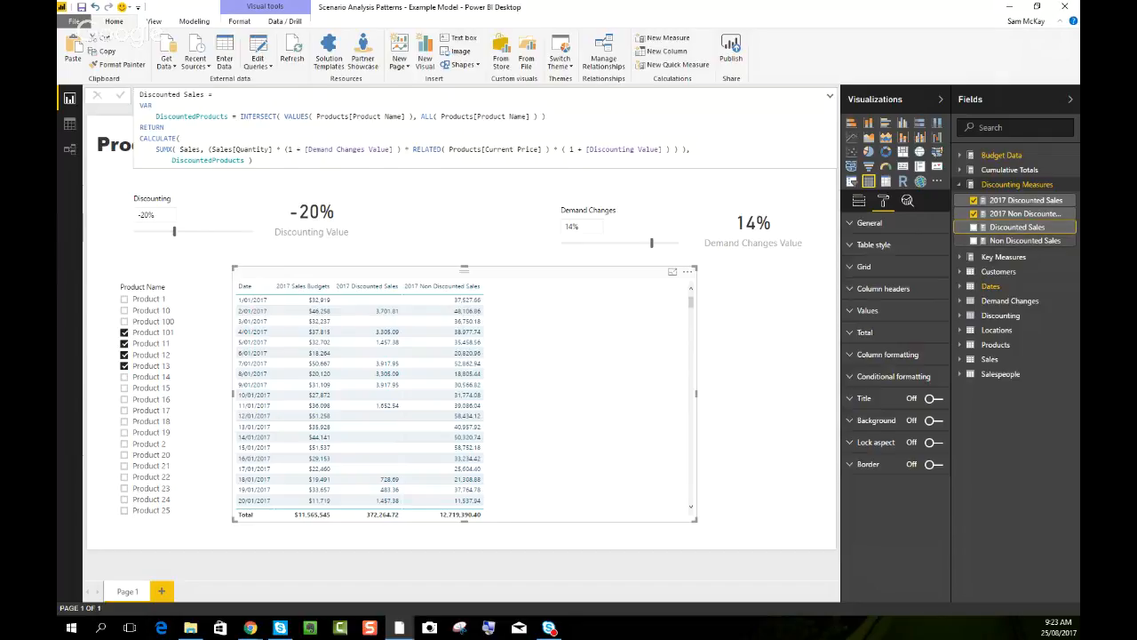
# - Review the Non Discounted Sales formula, focusing on its Demand Changes Value term, and close the formula
pyautogui.click(1025, 241)
pyautogui.moveTo(397, 149); pyautogui.dragTo(305, 149)
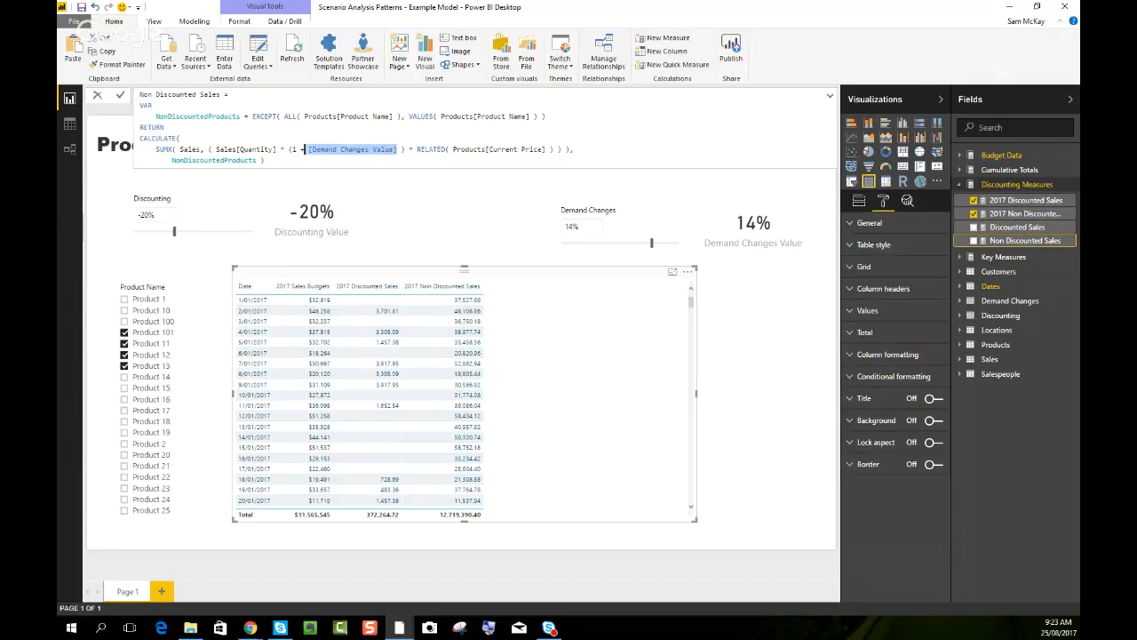
pyautogui.click(266, 161)
pyautogui.press('Return')
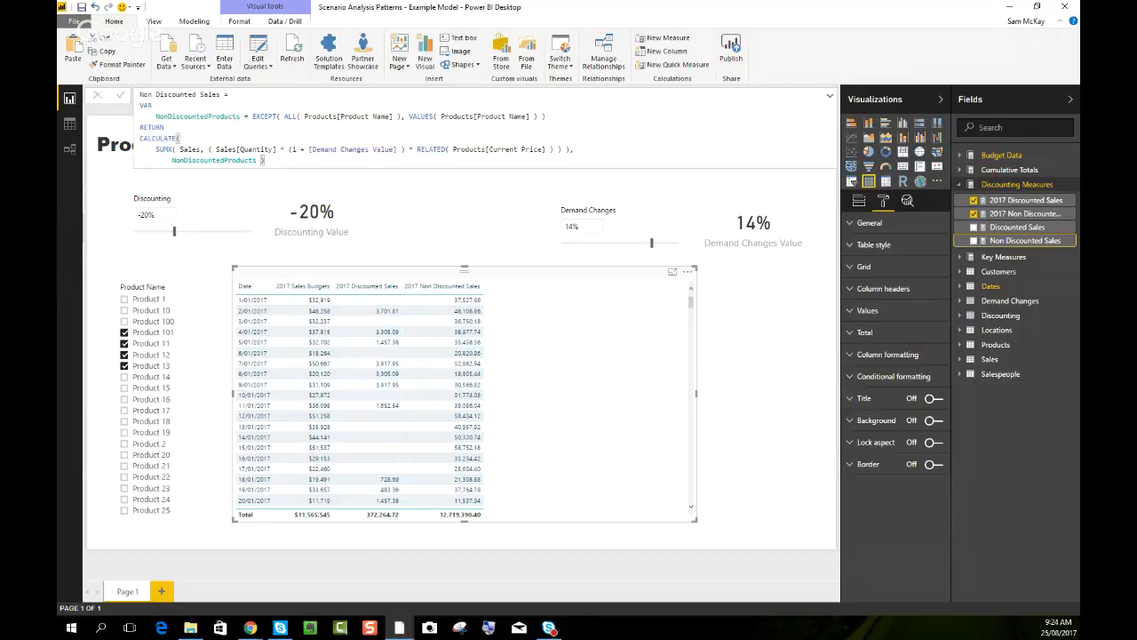
pyautogui.click(264, 161)
pyautogui.press('Return')
pyautogui.click(765, 338)
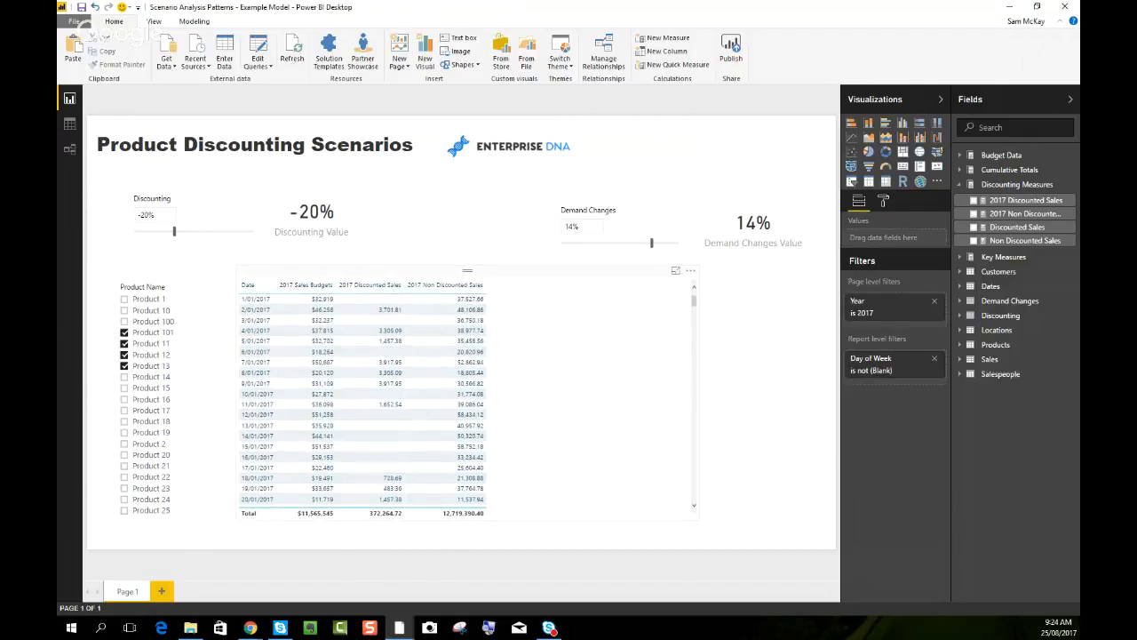
# - Create the measure 2017 Scenario Sales = [2017 Discounted Sales] + [2017 Non Discounted Sales] in Budget Data and add it to the table
pyautogui.moveTo(578, 373); pyautogui.dragTo(582, 372)
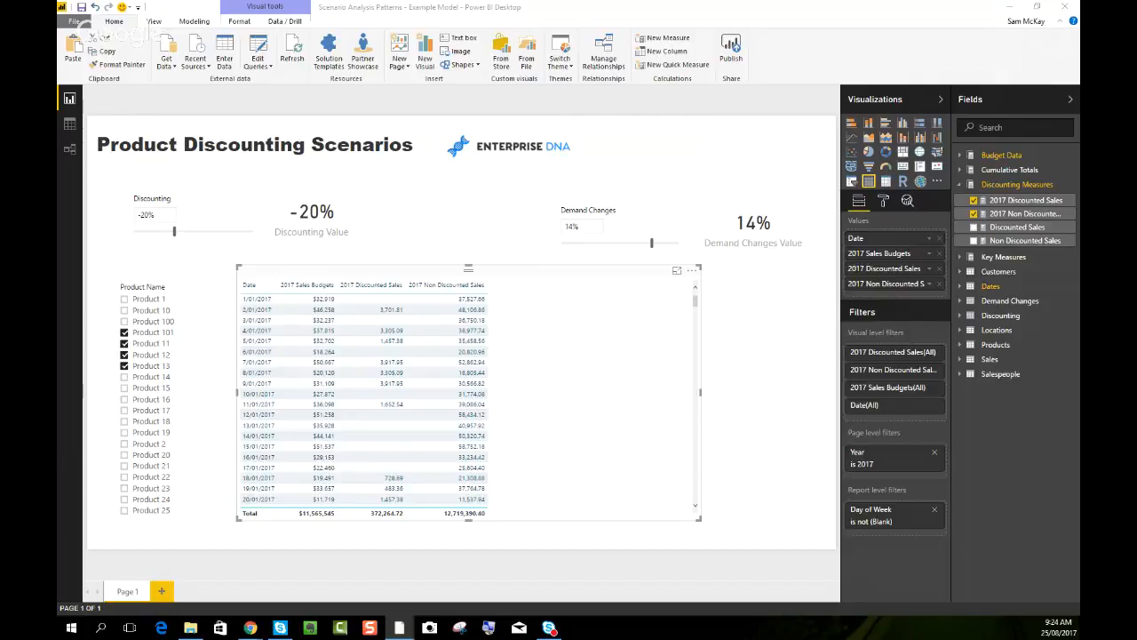
pyautogui.click(961, 155)
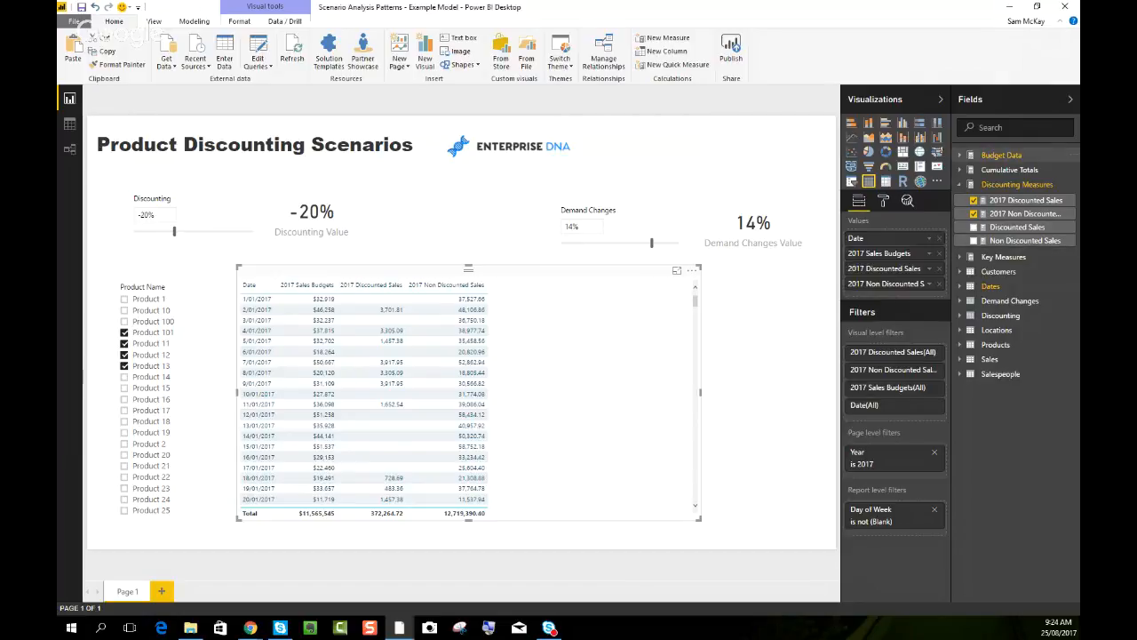
pyautogui.click(1022, 185)
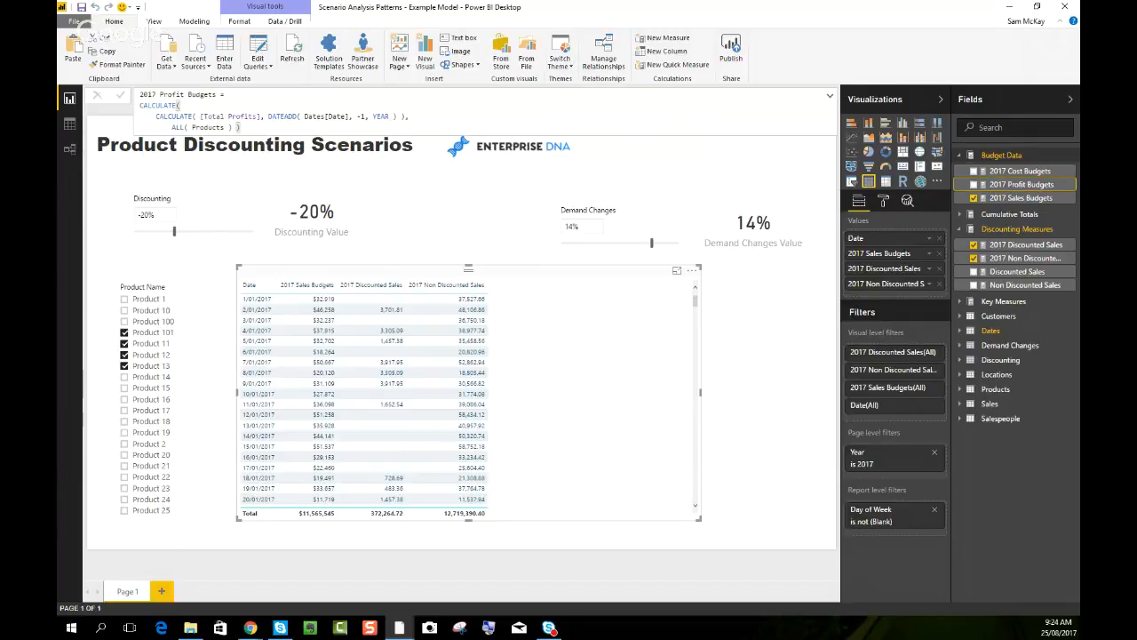
pyautogui.click(668, 37)
pyautogui.write('2017 Scenario Sales = [2017 Discounted Sales] + [2017 Non Discounted Sales]')
pyautogui.press('Return')
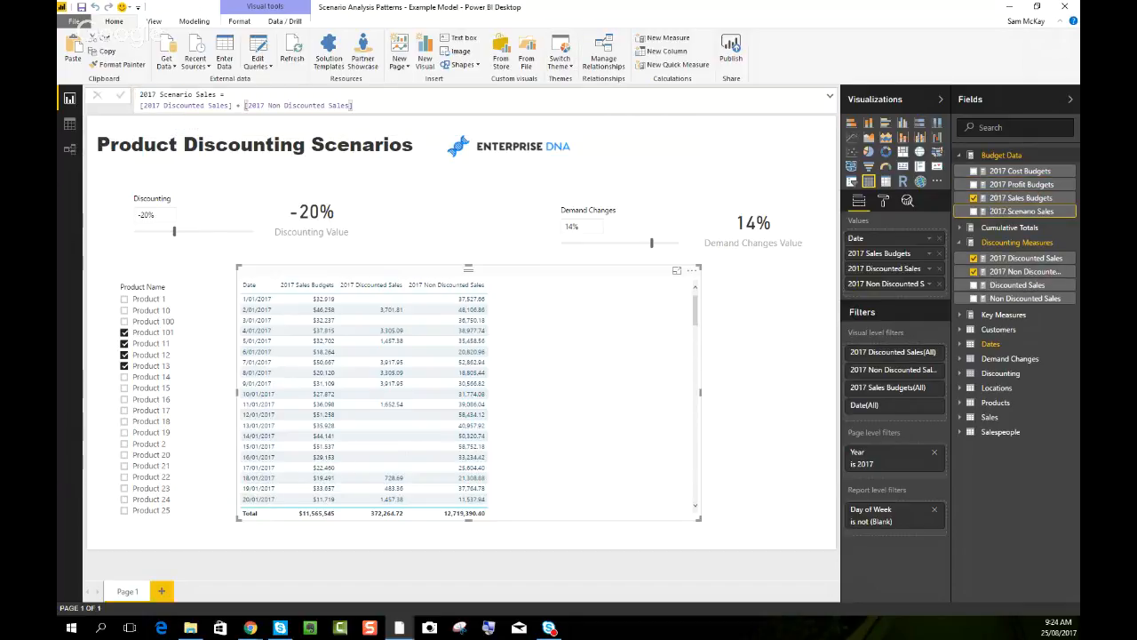
pyautogui.moveTo(1022, 211); pyautogui.dragTo(578, 391)
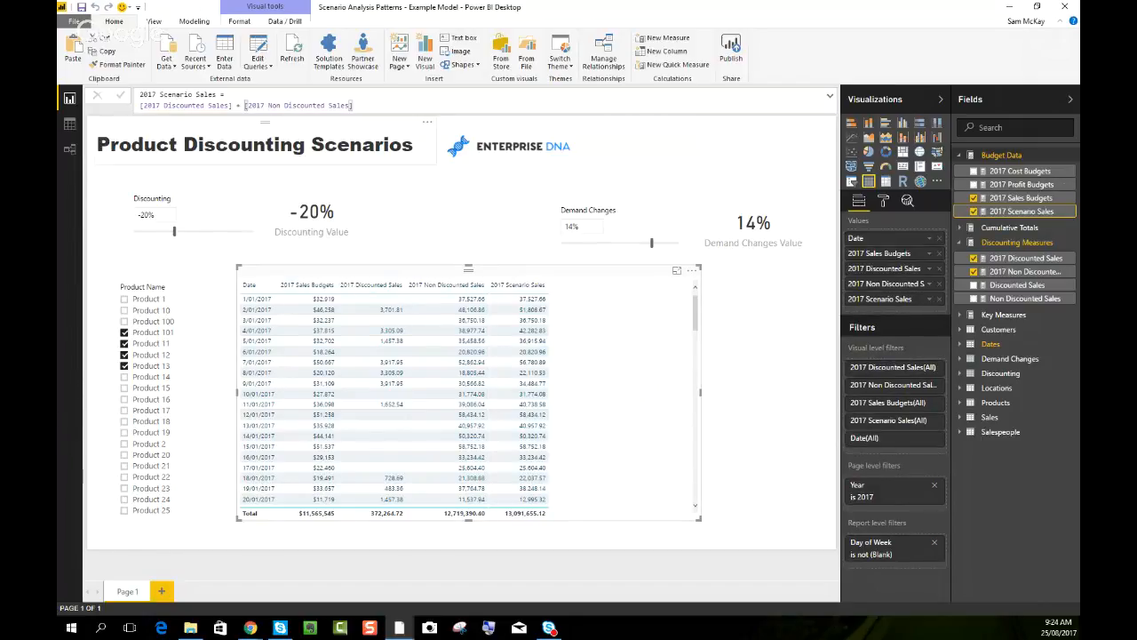
# - Review the parts of the 2017 Scenario Sales formula and widen the table visual to make room for more columns
pyautogui.doubleClick(147, 94)
pyautogui.moveTo(153, 94); pyautogui.dragTo(221, 94)
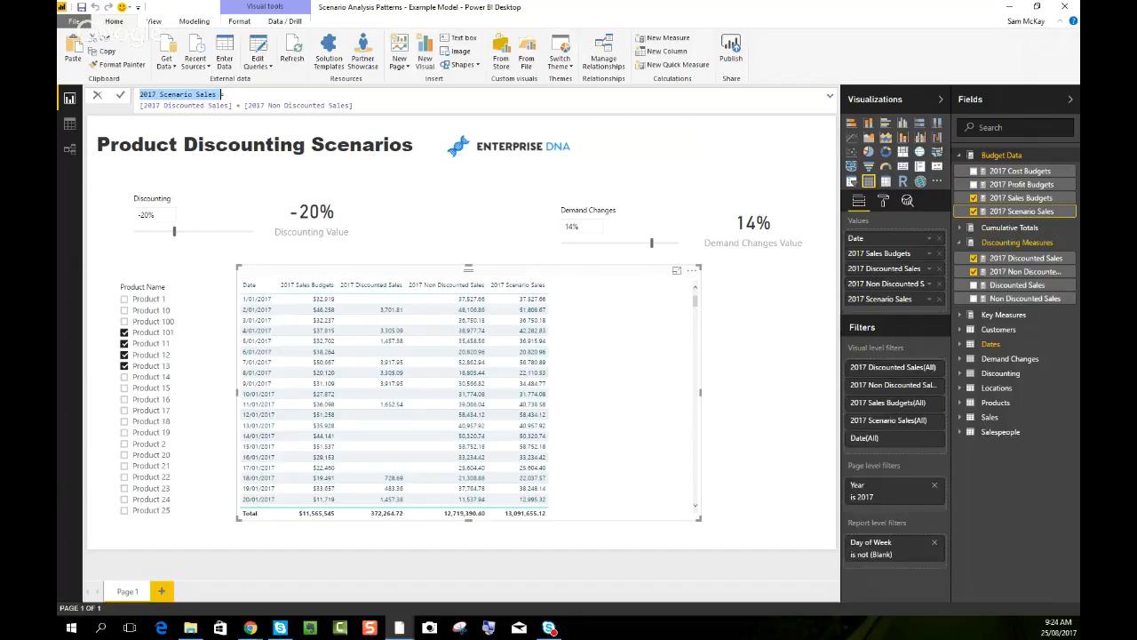
pyautogui.moveTo(233, 106); pyautogui.dragTo(139, 106)
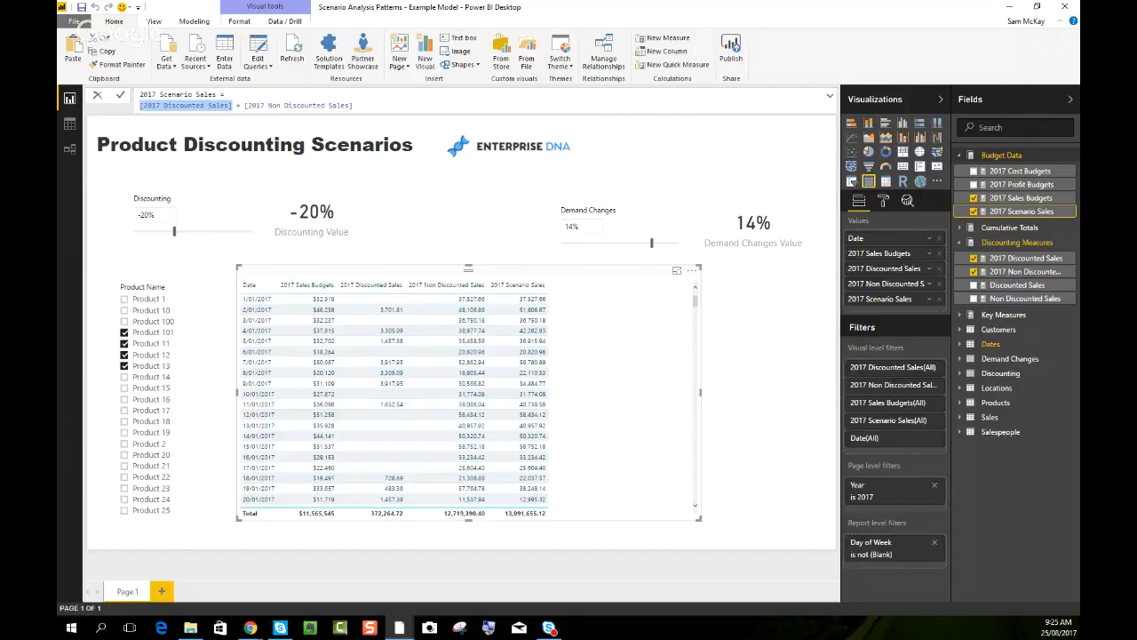
pyautogui.click(530, 300)
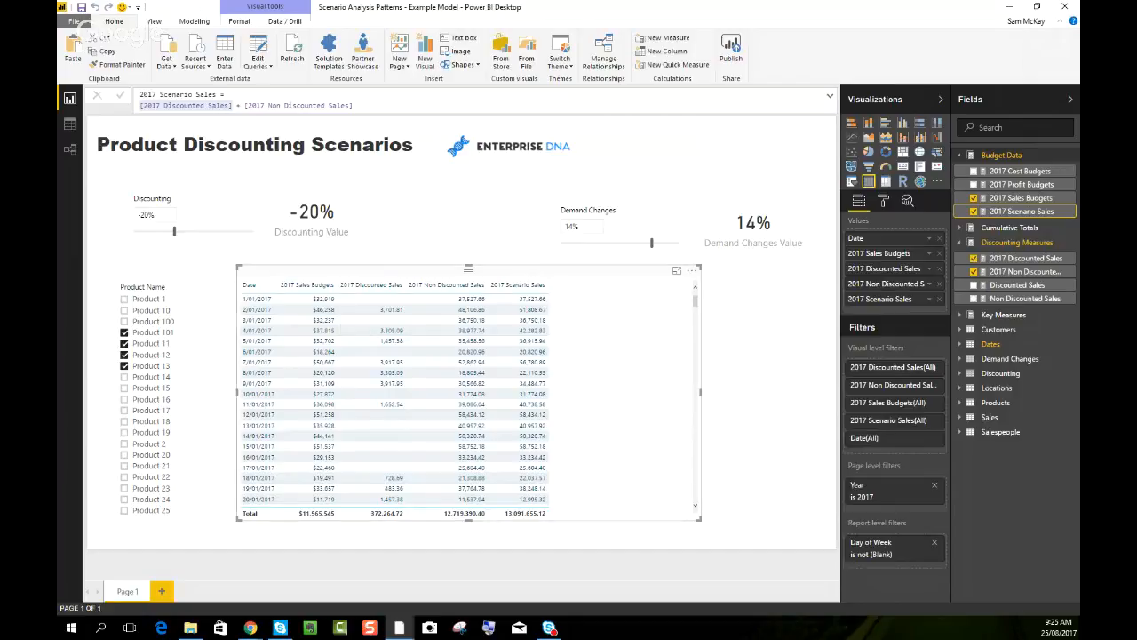
pyautogui.moveTo(700, 390); pyautogui.dragTo(780, 391)
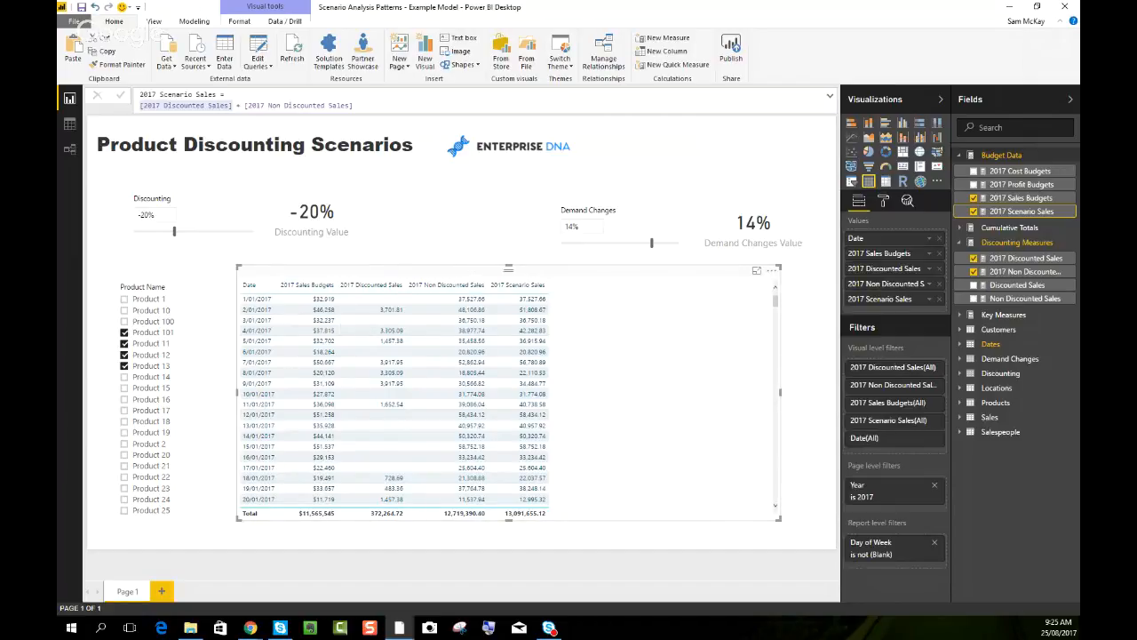
# - Look at the finished Product Sales Scenarios report in the Scenario Analysis Patterns window and return to the example model
pyautogui.moveTo(2, 60); pyautogui.dragTo(478, 59)
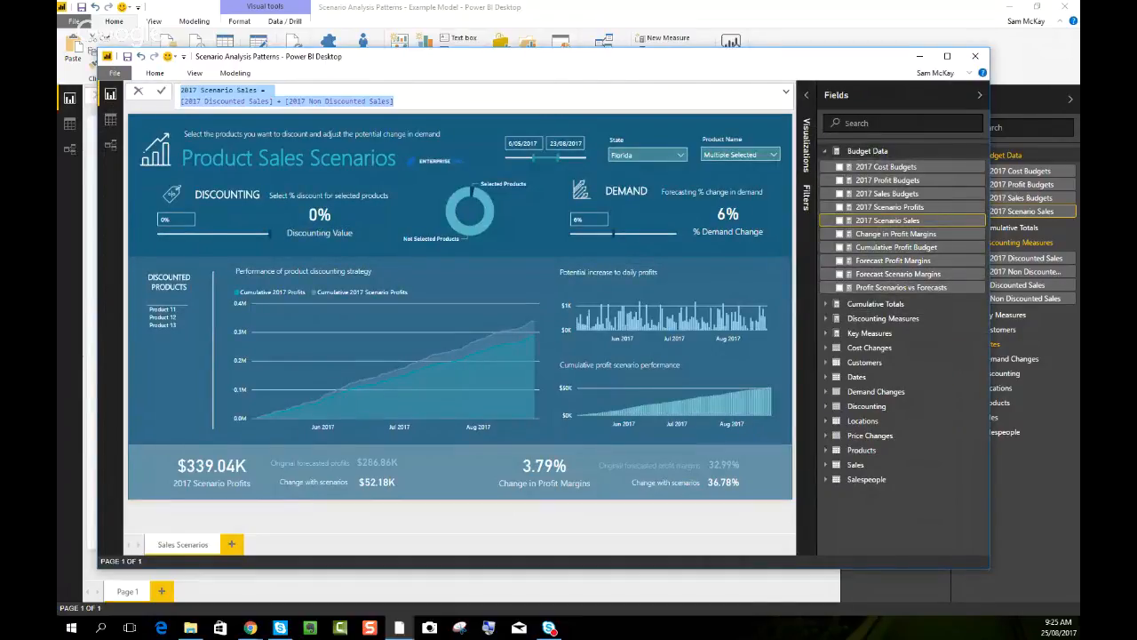
pyautogui.moveTo(645, 58); pyautogui.dragTo(0, 44)
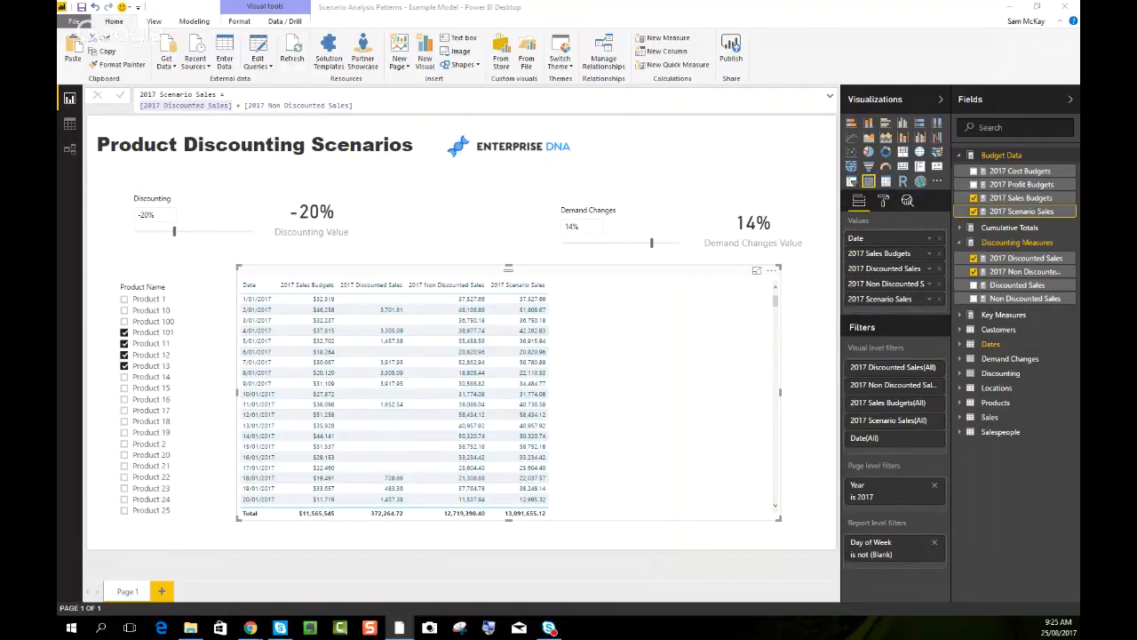
# - Create the measure 2017 Scenario Profits = [2017 Scenario Sales] - [2017 Cost Budgets] in Budget Data and add it to the table
pyautogui.click(1022, 212)
pyautogui.click(356, 106)
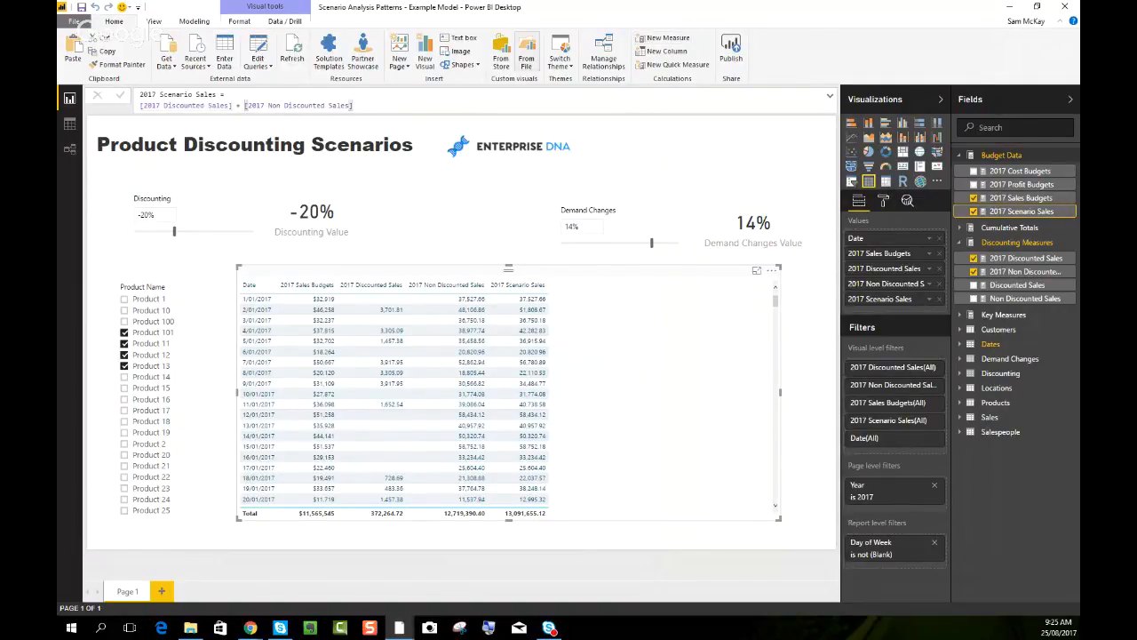
pyautogui.click(668, 38)
pyautogui.write('2017 Scenario Profits = [2017 Scenario Sales] - [2017 Cost Budgets]')
pyautogui.moveTo(225, 106); pyautogui.dragTo(140, 106)
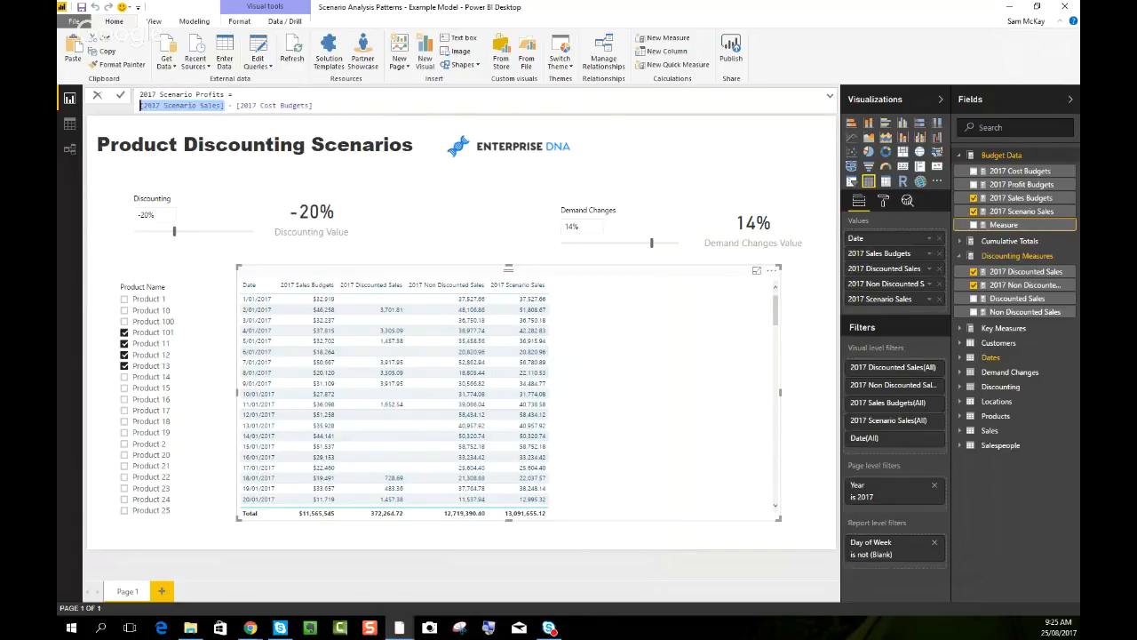
pyautogui.moveTo(312, 106); pyautogui.dragTo(236, 106)
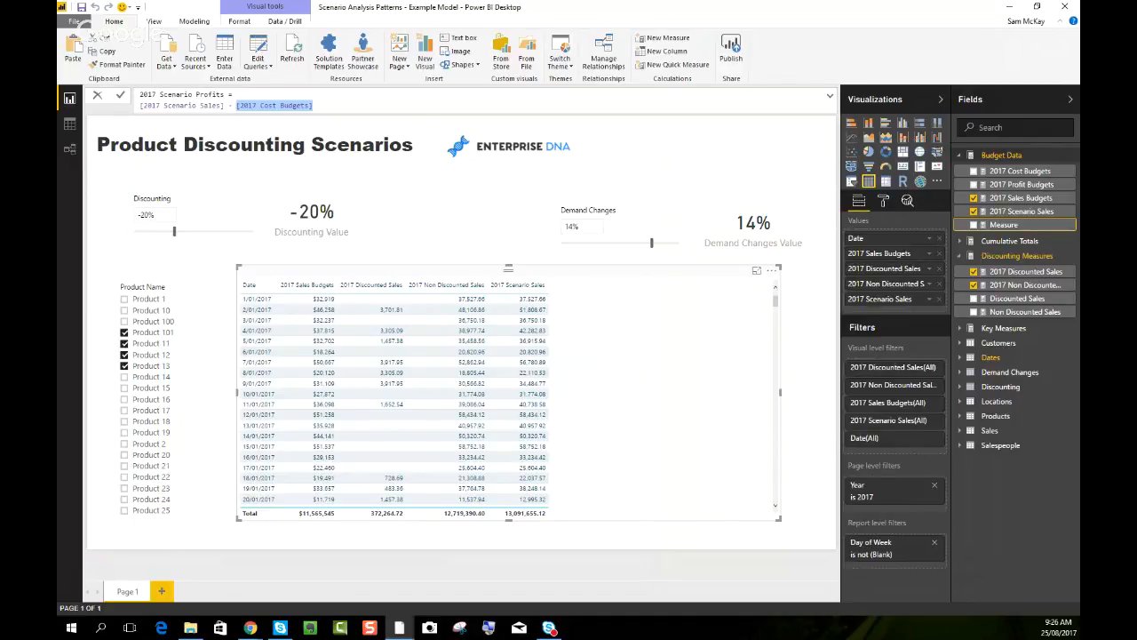
pyautogui.press('Return')
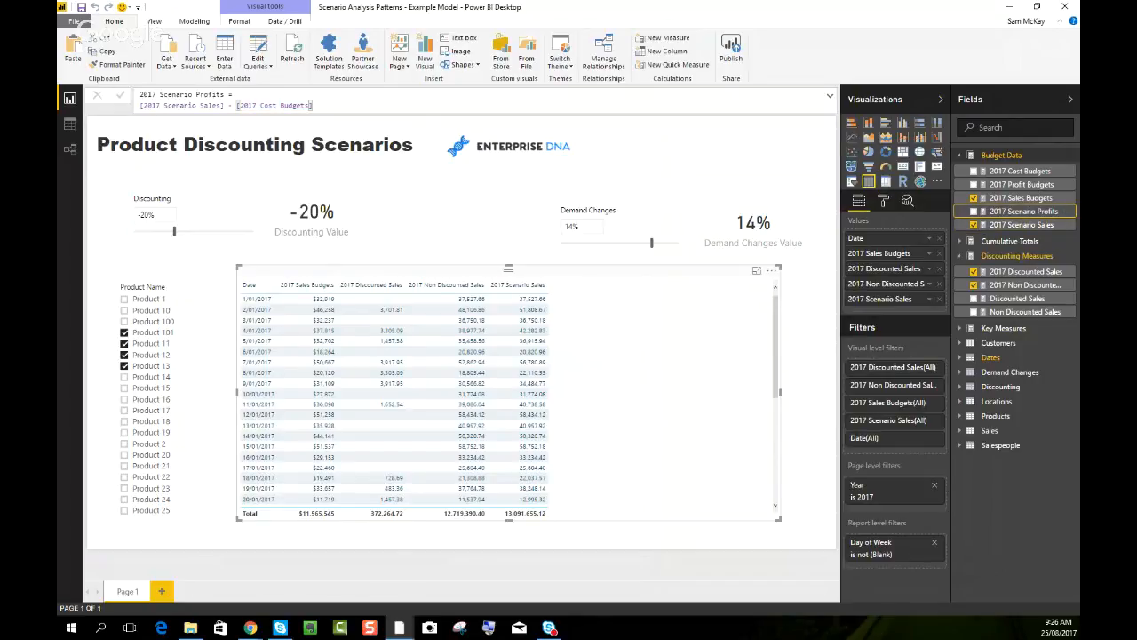
pyautogui.moveTo(1023, 211); pyautogui.dragTo(580, 299)
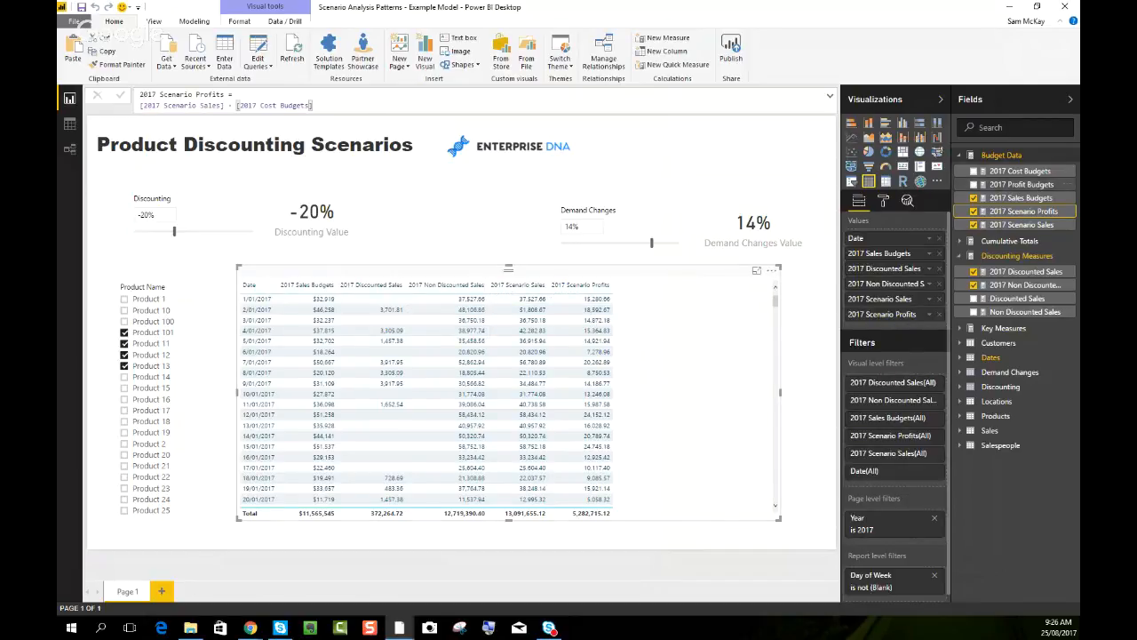
# - Add the 2017 Profit Budgets measure to the table and shift the table visual slightly down the page
pyautogui.moveTo(1022, 184); pyautogui.dragTo(642, 350)
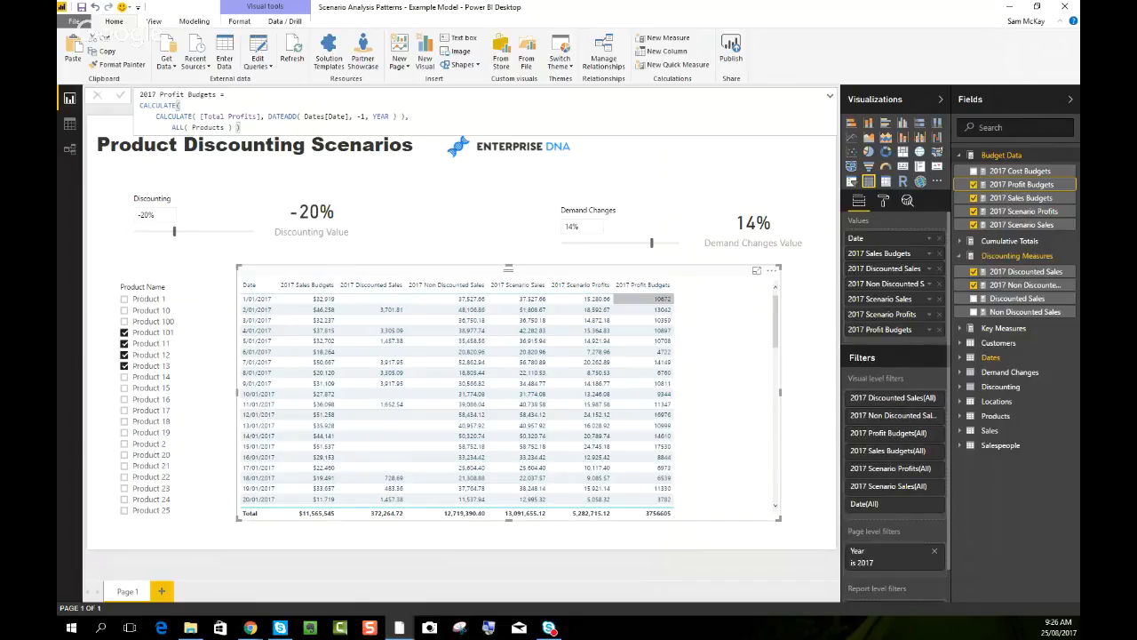
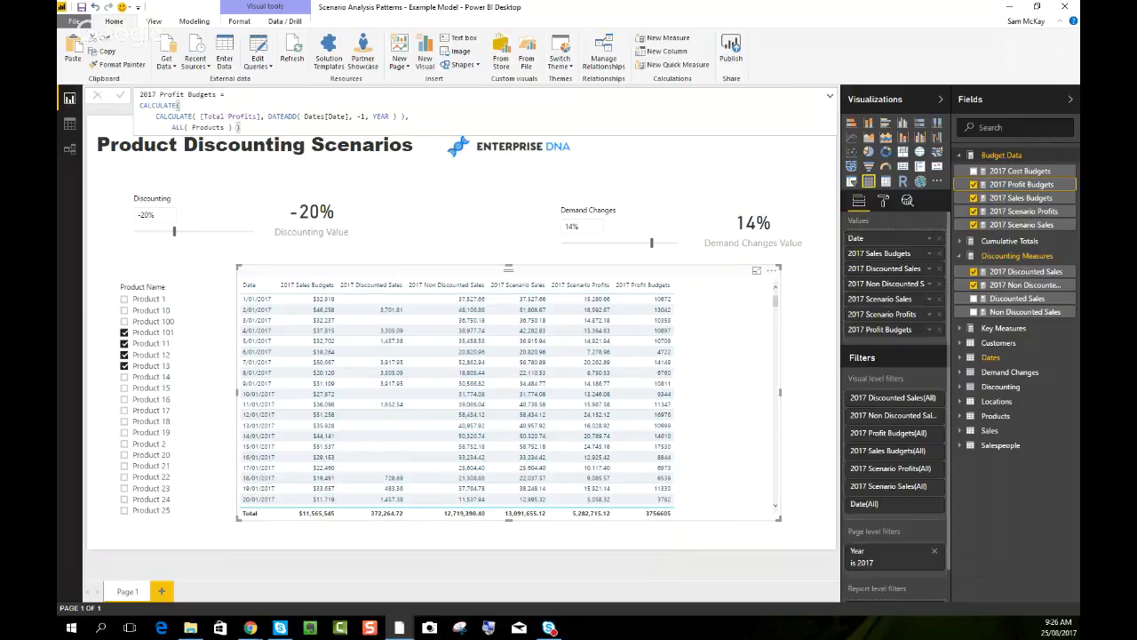
pyautogui.click(435, 206)
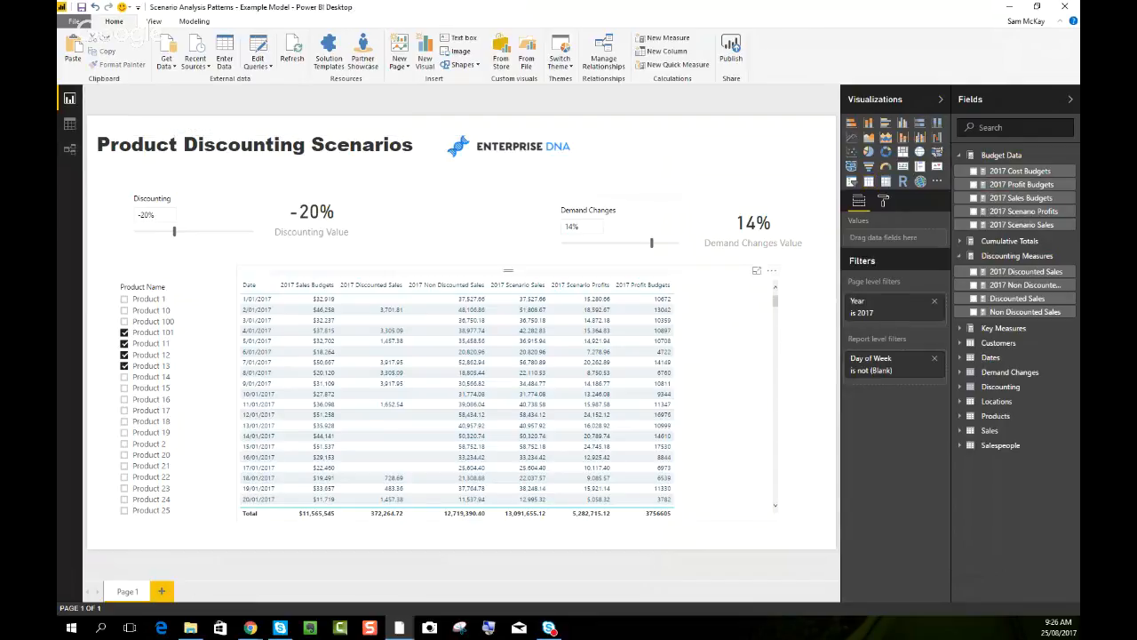
pyautogui.click(718, 380)
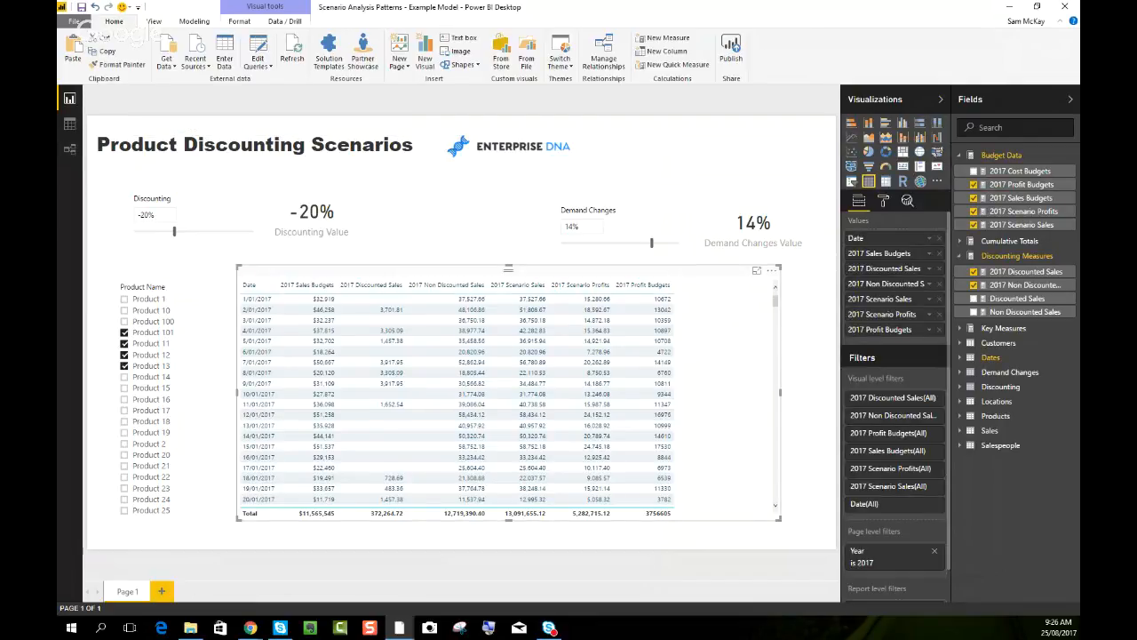
pyautogui.moveTo(510, 270); pyautogui.dragTo(511, 272)
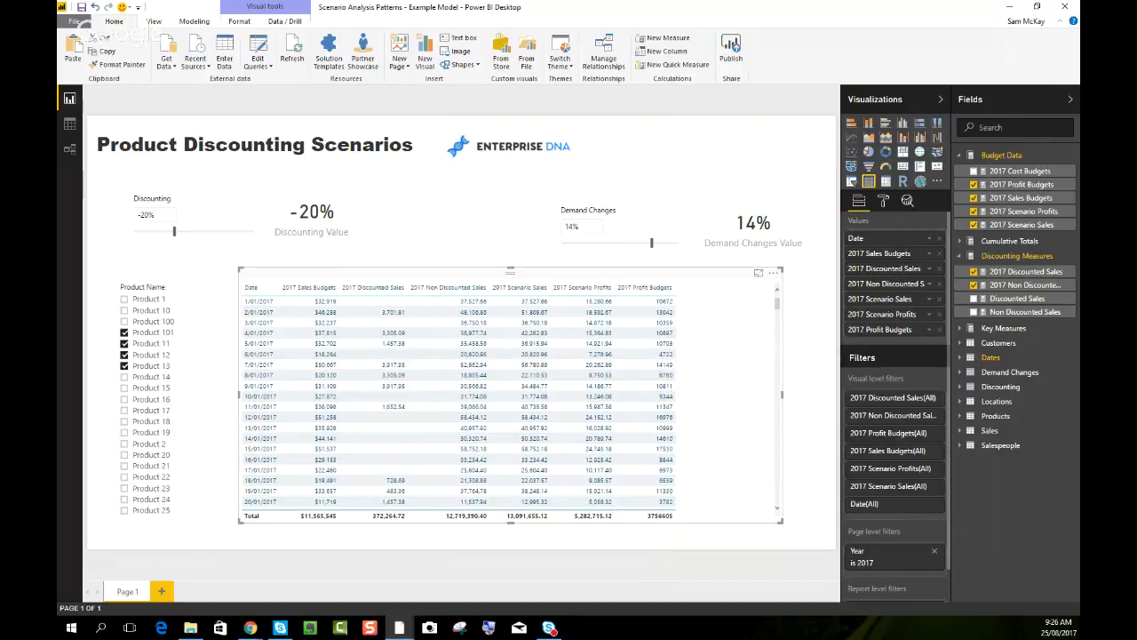
# - Create the measure Profit Scenarios vs Forecasts = [2017 Scenario Profits] - [2017 Profit Budgets] in Budget Data and add it to the table
pyautogui.click(1021, 185)
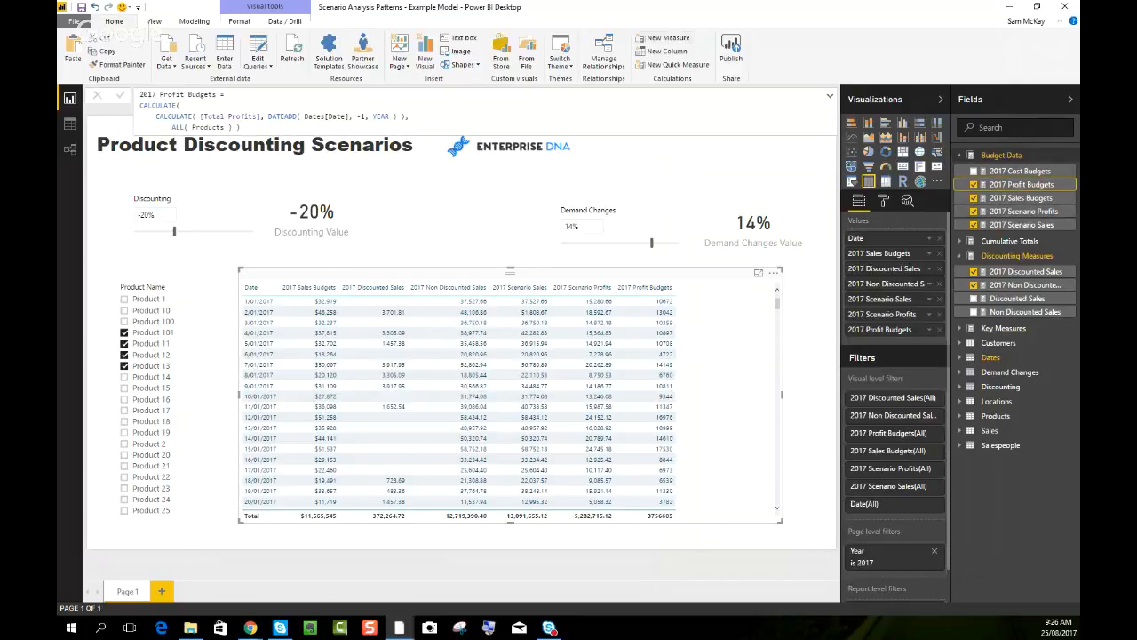
pyautogui.click(668, 37)
pyautogui.write('Profit Scenarios vs Forecasts = [2017 Scenario Profits] - [2017 Profit Budgets]')
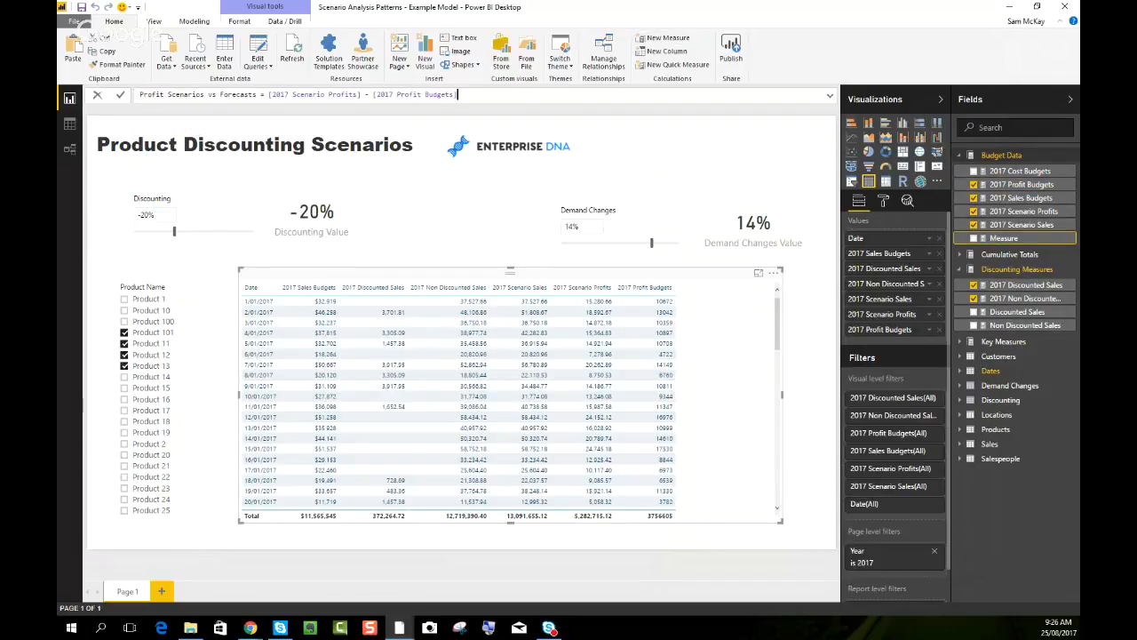
pyautogui.press('Return')
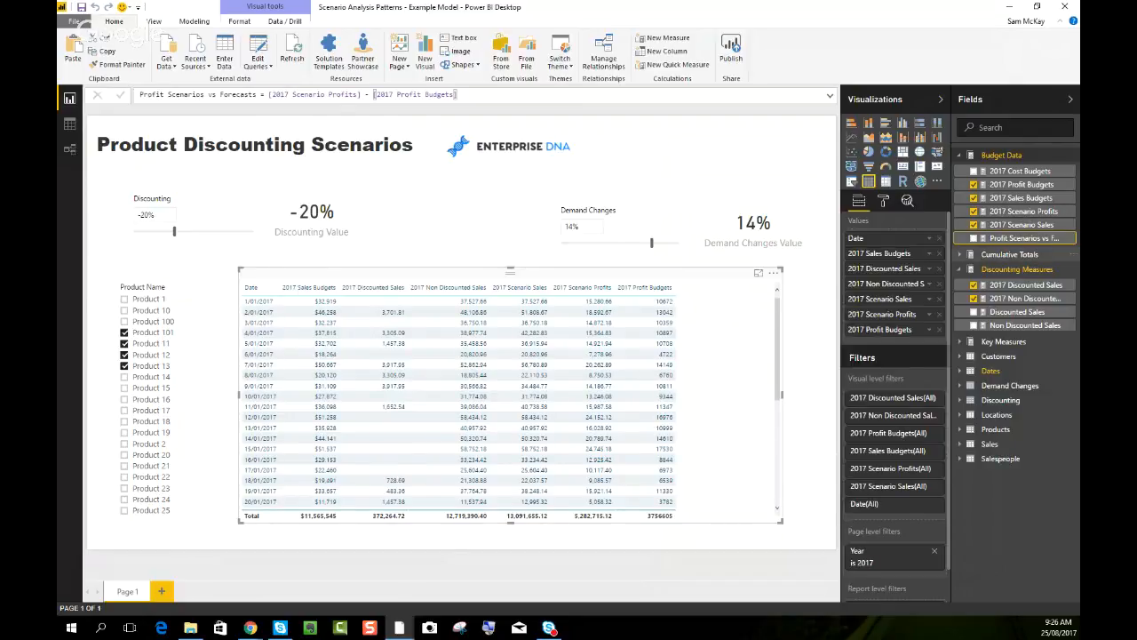
pyautogui.click(974, 238)
# - Add Products 14, 15 and 16 to the product selection and set Discounting to -14% and Demand Changes to 12%
pyautogui.keyDown('ctrl'); pyautogui.click(124, 377); pyautogui.keyUp('ctrl')
pyautogui.keyDown('ctrl'); pyautogui.click(124, 388); pyautogui.keyUp('ctrl')
pyautogui.keyDown('ctrl'); pyautogui.click(124, 400); pyautogui.keyUp('ctrl')
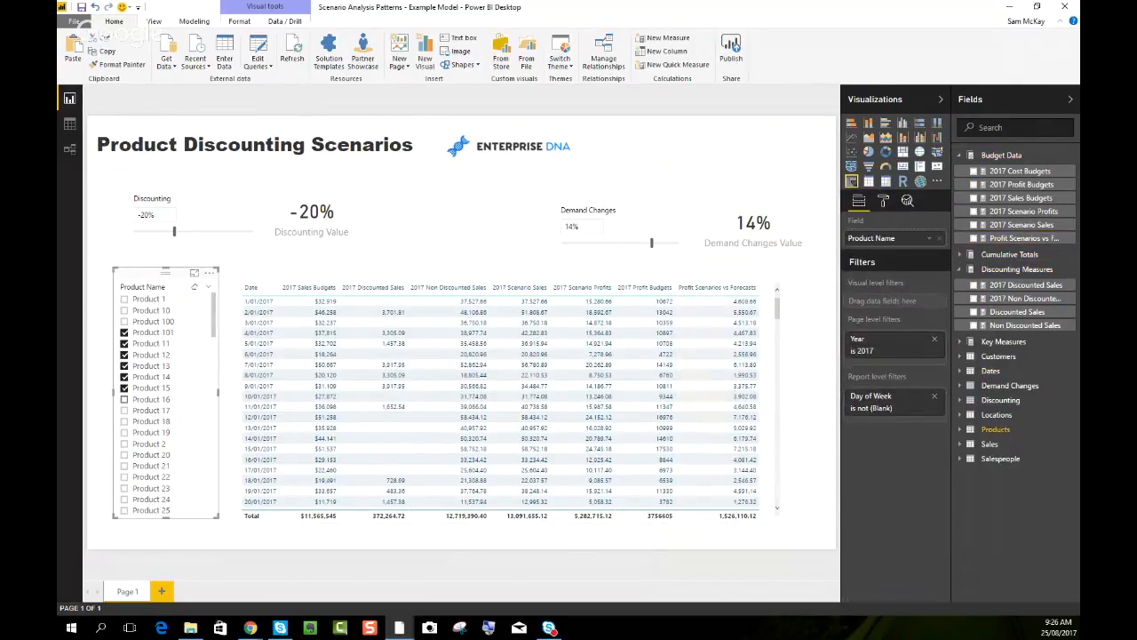
pyautogui.moveTo(174, 231); pyautogui.dragTo(198, 231)
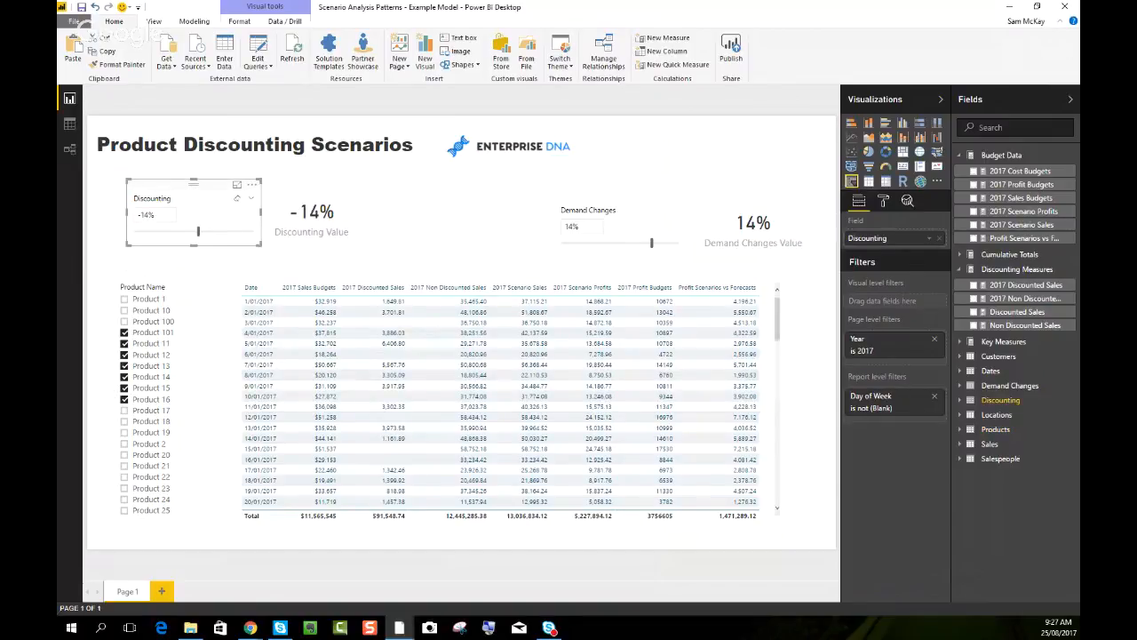
pyautogui.moveTo(651, 243); pyautogui.dragTo(642, 242)
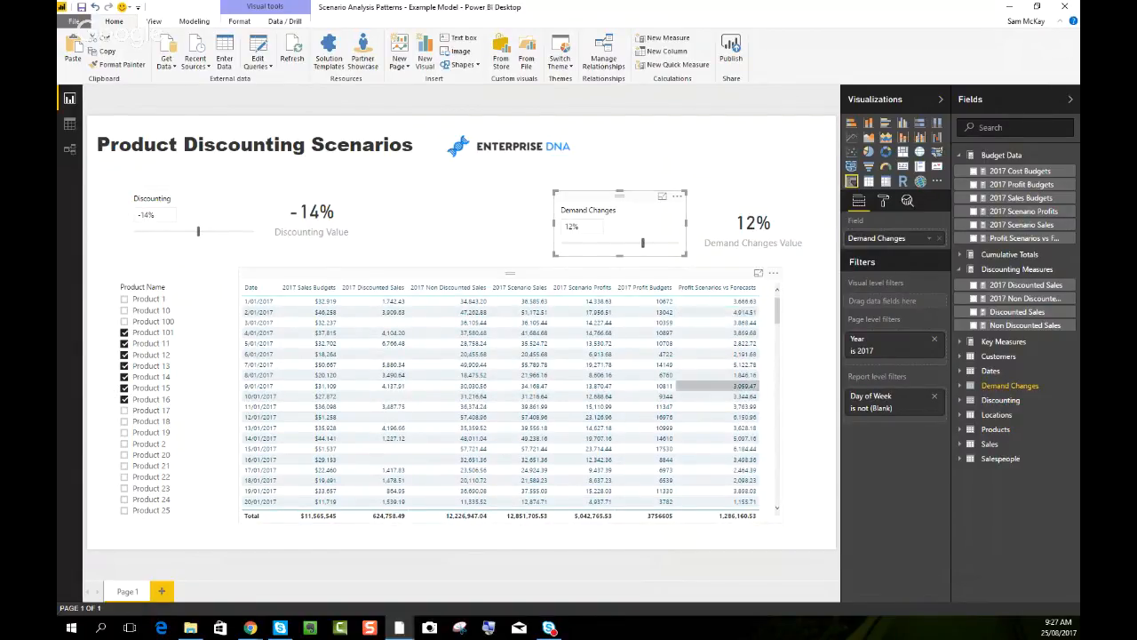
# - Open the Cumulative 2017 Profits measure in Cumulative Totals, widen the field list and review the cumulative formula
pyautogui.click(715, 276)
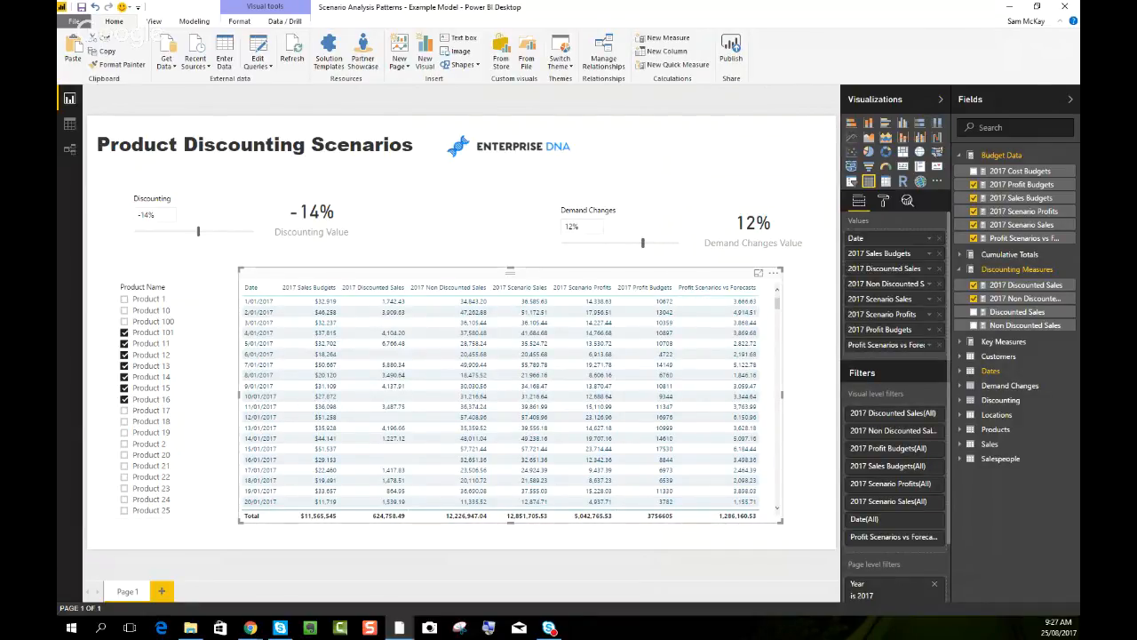
pyautogui.click(961, 255)
pyautogui.click(1026, 270)
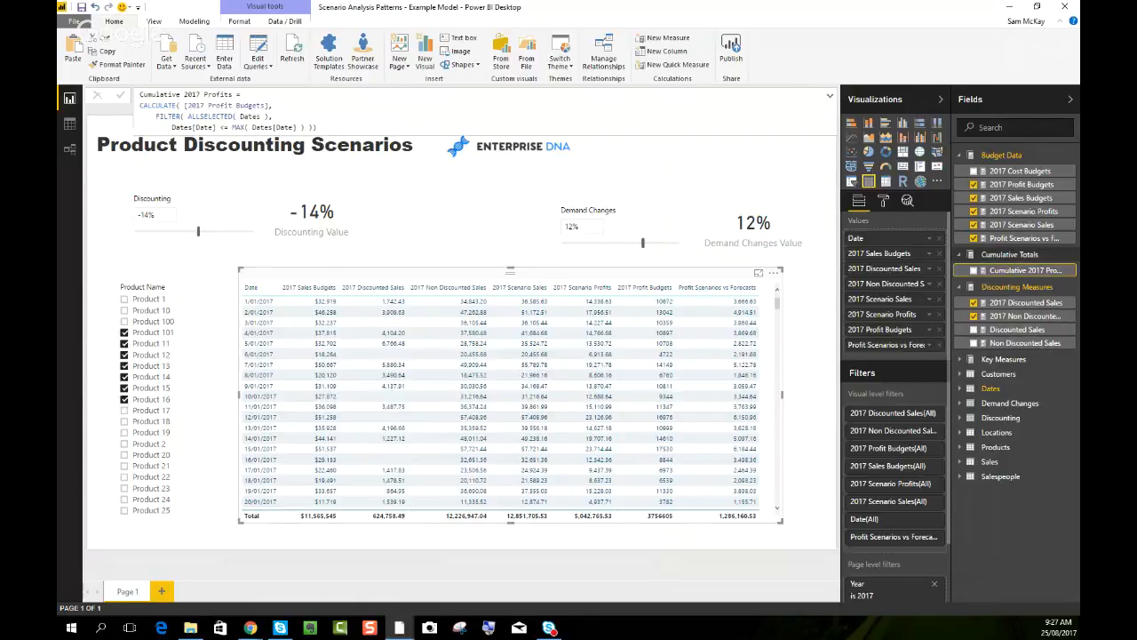
pyautogui.moveTo(952, 274); pyautogui.dragTo(913, 274)
pyautogui.click(997, 270)
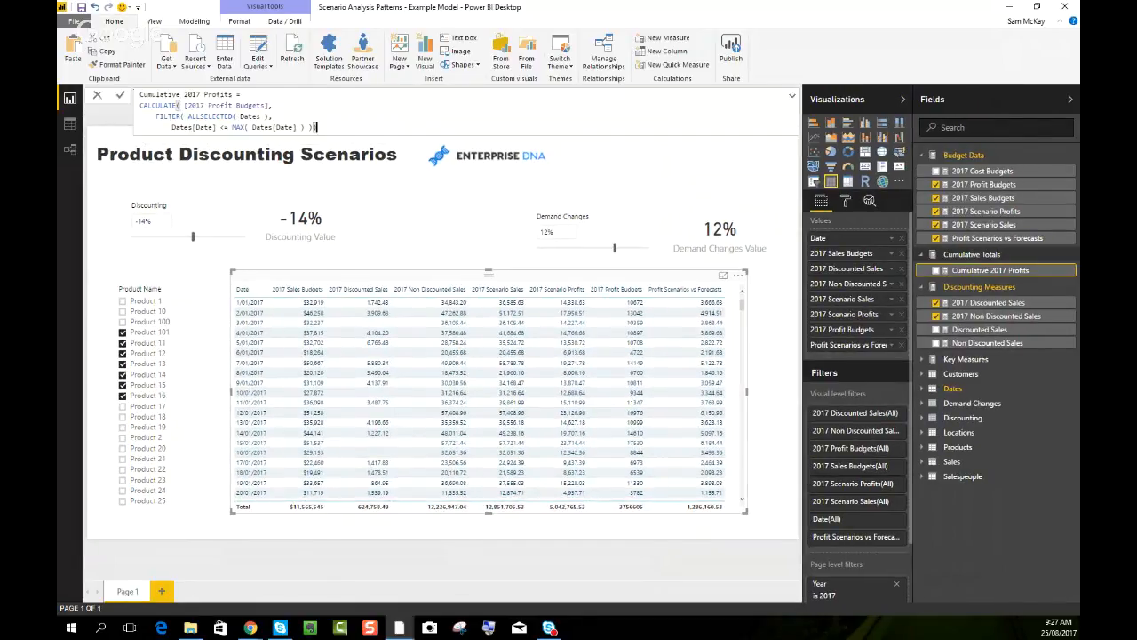
pyautogui.moveTo(318, 127); pyautogui.dragTo(140, 94)
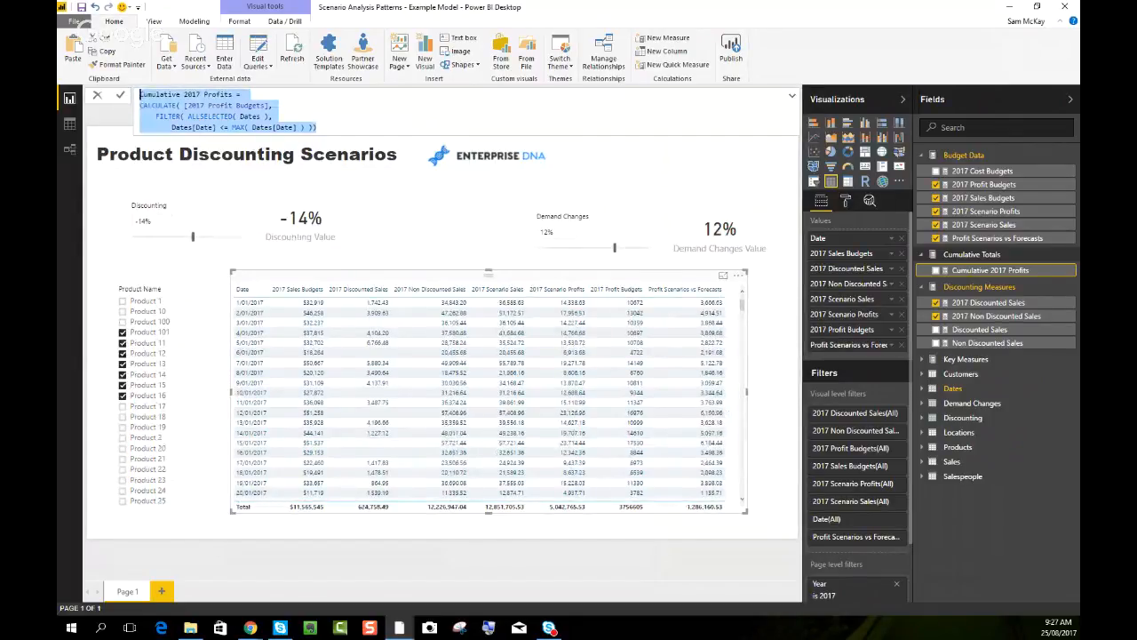
pyautogui.click(317, 128)
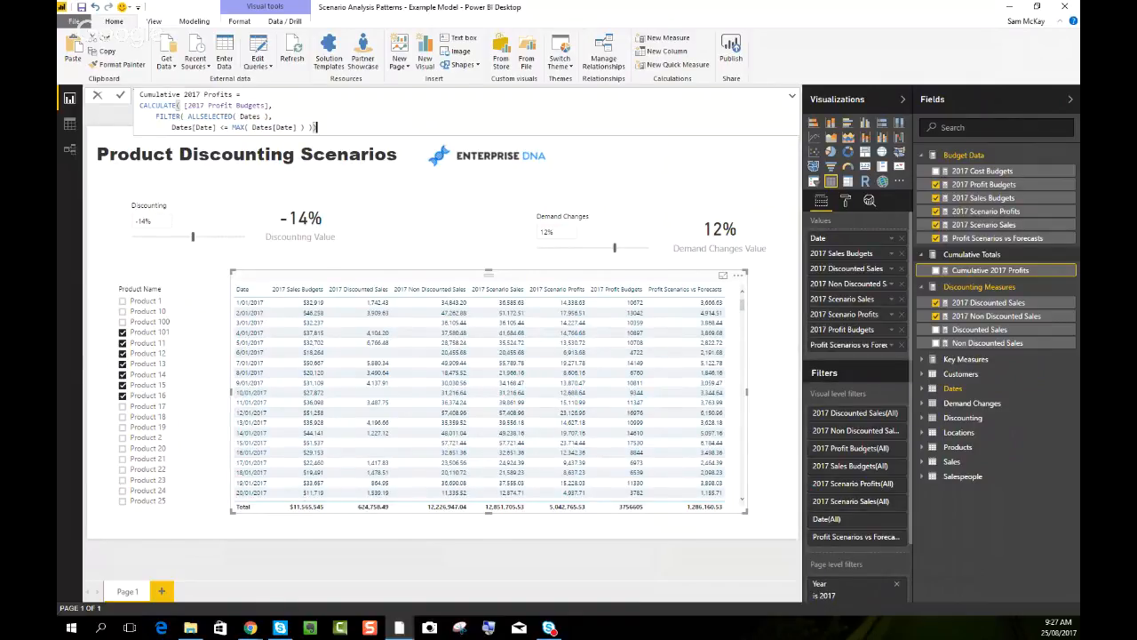
pyautogui.moveTo(317, 127); pyautogui.dragTo(140, 94)
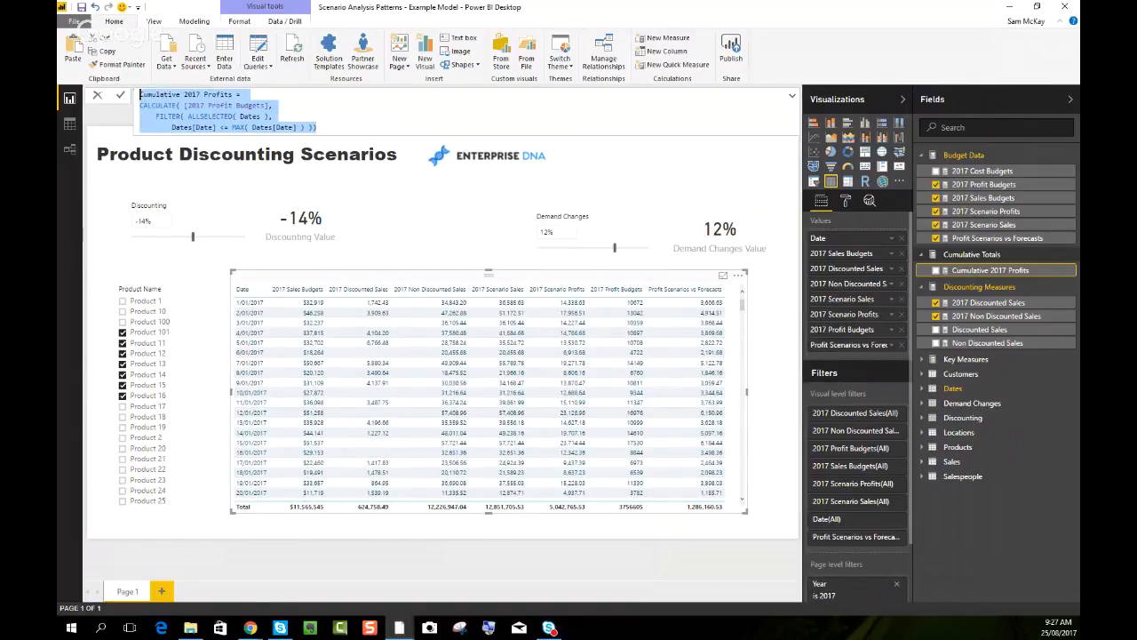
pyautogui.moveTo(317, 127); pyautogui.dragTo(139, 94)
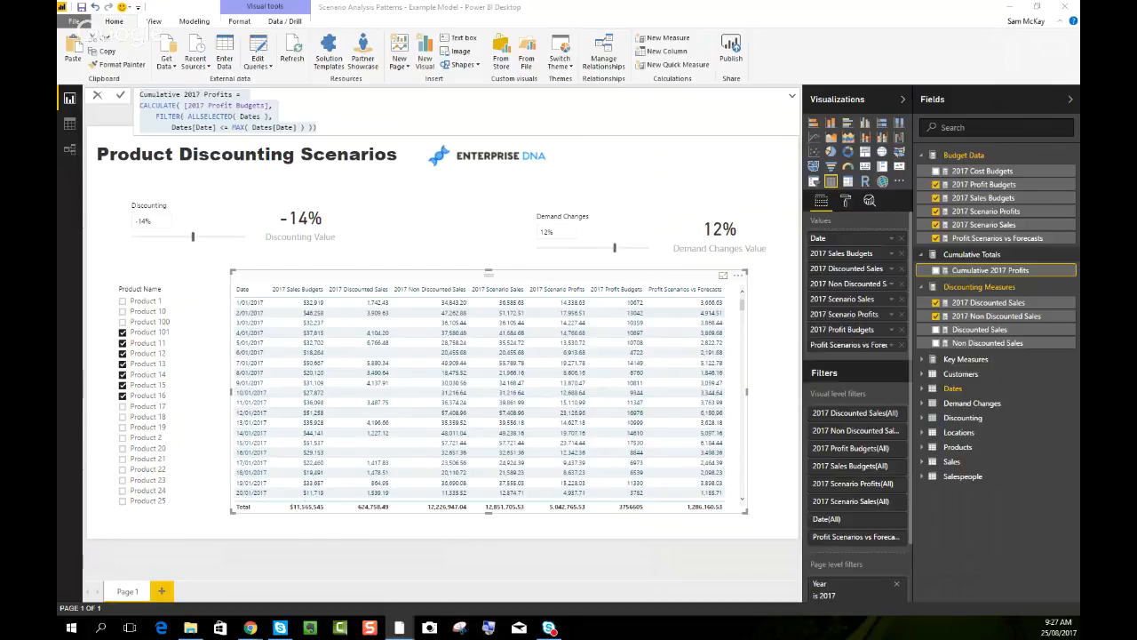
# - Create the measure Cumulative 2017 Scenario Profits in Cumulative Totals, applying the same cumulative Dates filter pattern to [2017 Scenario Profits]
pyautogui.click(990, 270)
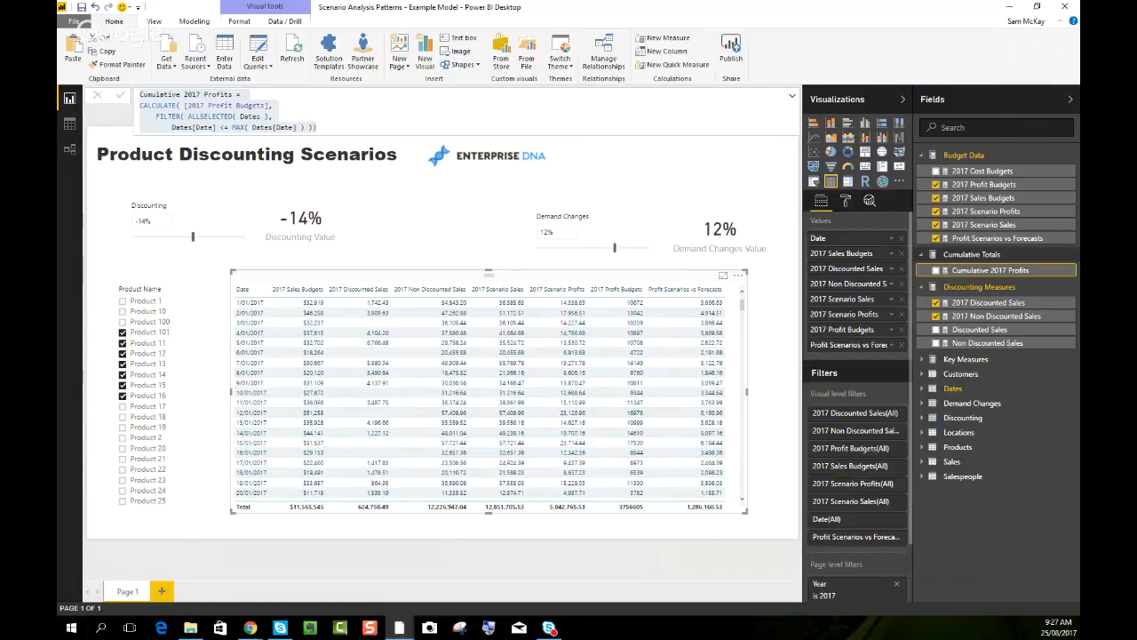
pyautogui.click(668, 38)
pyautogui.write('Cumulative 2017 Scenario Profits = CALCULATE( [2017 Scenario Profits],     FILTER( ALLSELECTED( Dates ),         Dates[Date] <= MAX( Dates[Date] ) ) )')
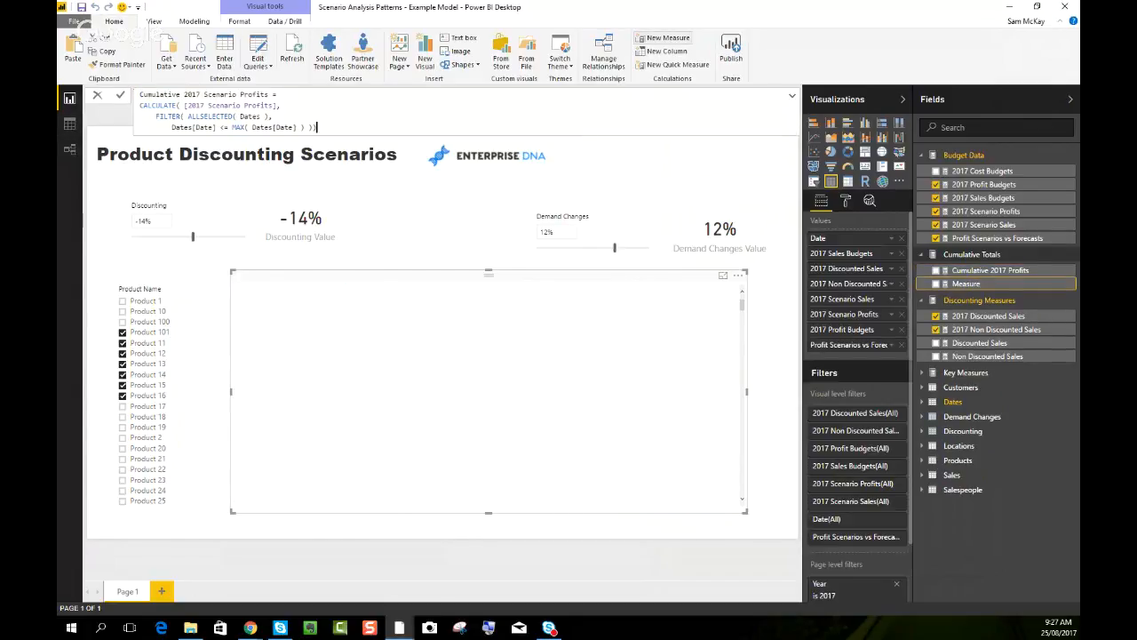
pyautogui.press('Return')
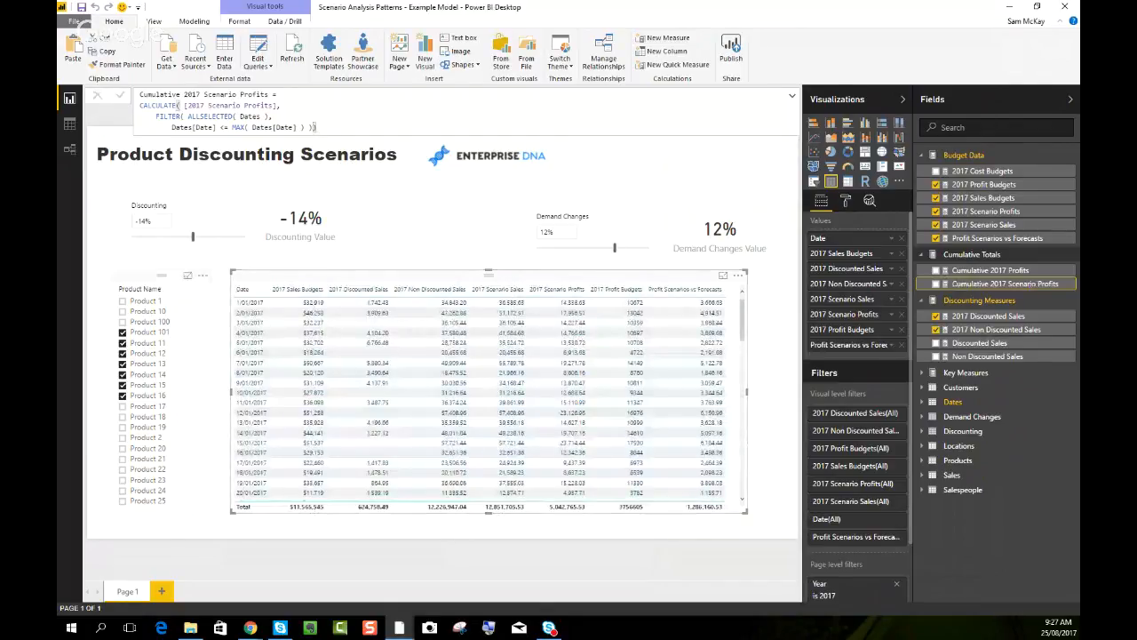
# - Narrow the existing table and build a new table beside it with Date, Cumulative 2017 Profits and Cumulative 2017 Scenario Profits
pyautogui.moveTo(233, 272); pyautogui.dragTo(575, 277)
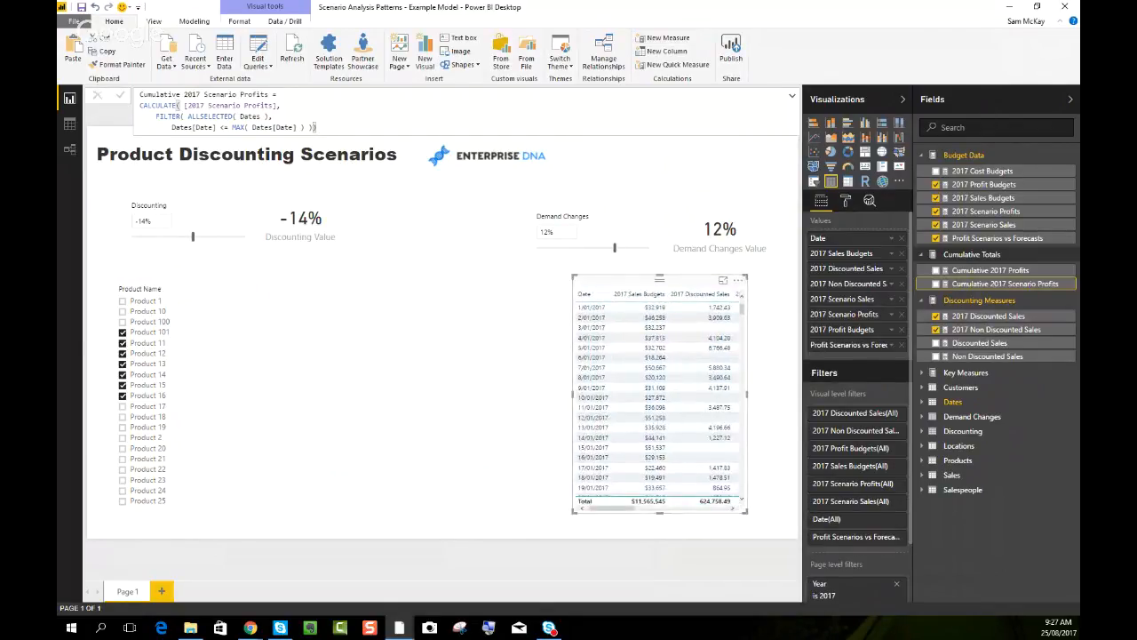
pyautogui.click(952, 401)
pyautogui.moveTo(959, 417); pyautogui.dragTo(346, 359)
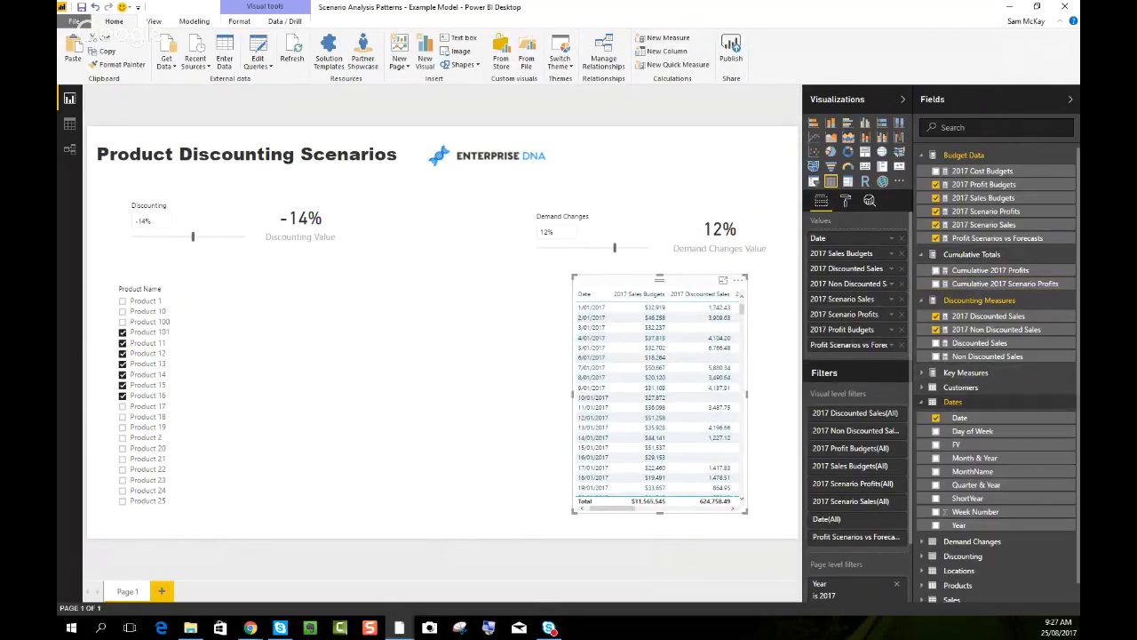
pyautogui.moveTo(990, 270); pyautogui.dragTo(849, 267)
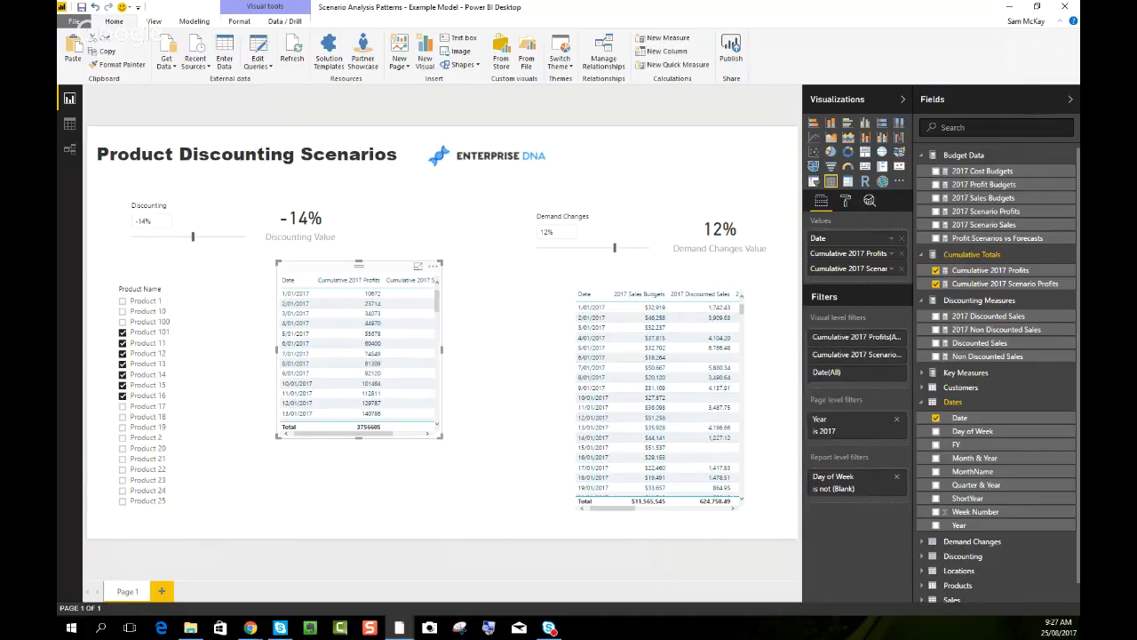
# - Convert the cumulative profits table into an area chart and enlarge it to fill the space beside the product slicer
pyautogui.click(830, 138)
pyautogui.moveTo(442, 437); pyautogui.dragTo(581, 452)
pyautogui.moveTo(428, 266); pyautogui.dragTo(372, 265)
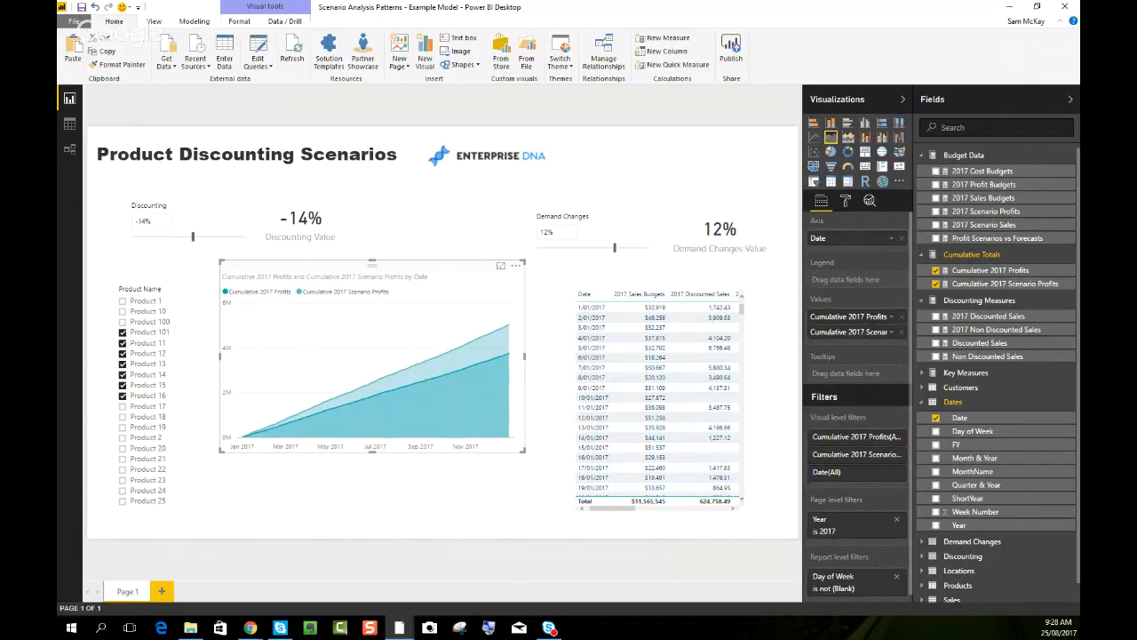
pyautogui.moveTo(524, 451); pyautogui.dragTo(536, 430)
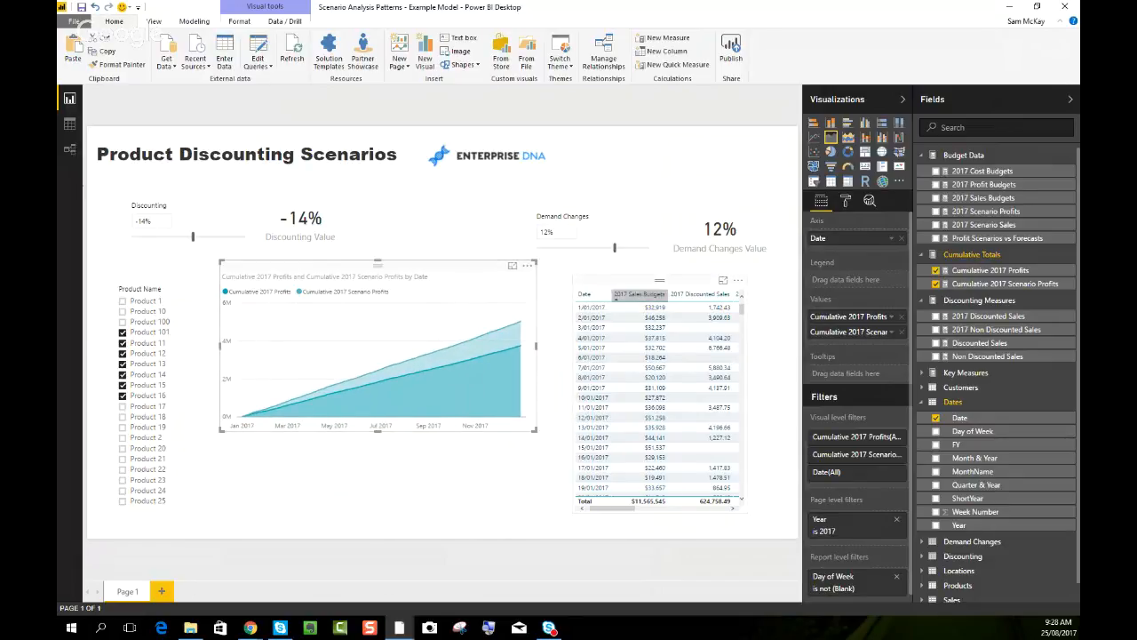
# - Remove every column except Date and Profit Scenarios vs Forecasts from the original table
pyautogui.click(659, 281)
pyautogui.click(902, 330)
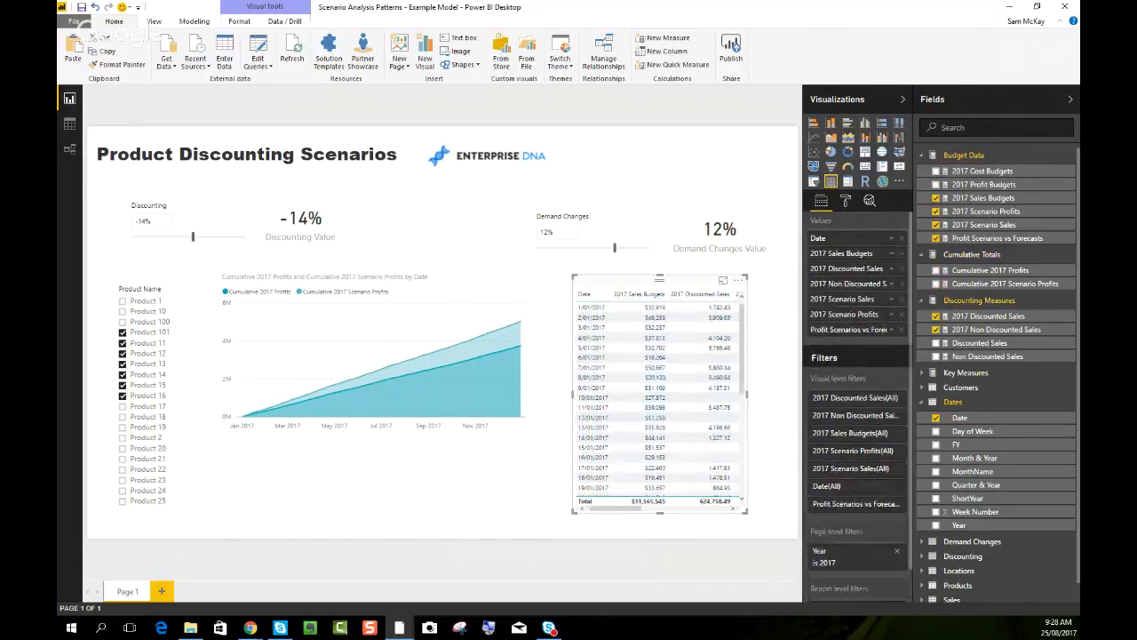
pyautogui.click(902, 314)
pyautogui.click(901, 299)
pyautogui.click(902, 285)
pyautogui.click(902, 268)
pyautogui.click(902, 253)
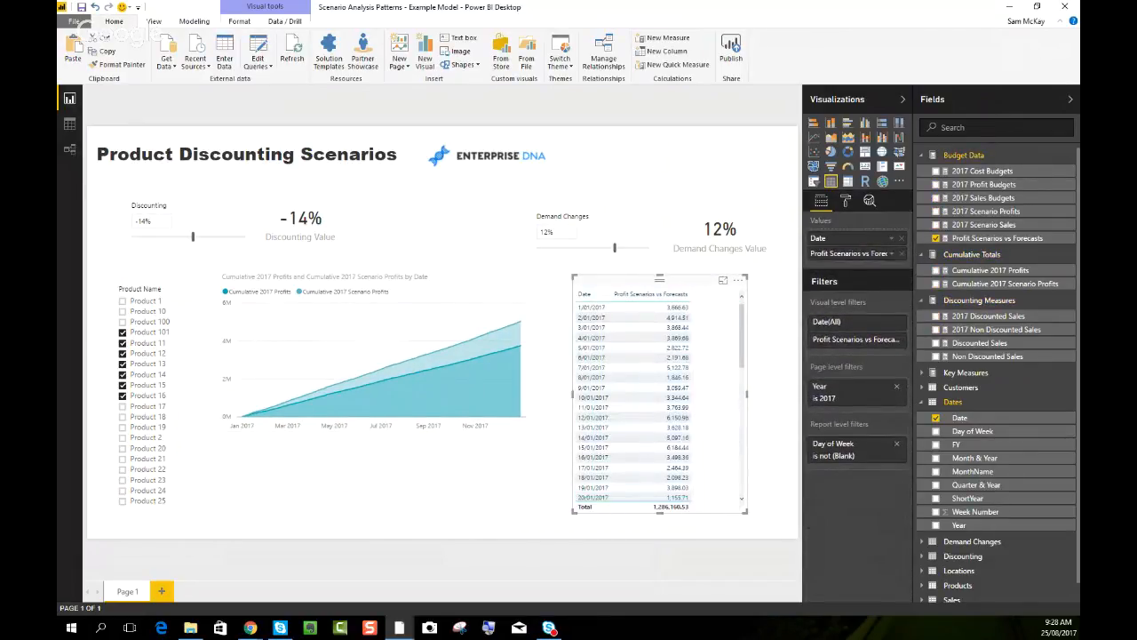
# - Convert the Profit Scenarios vs Forecasts table into a stacked column chart and resize it to a short, wide strip beneath Demand Changes
pyautogui.click(830, 122)
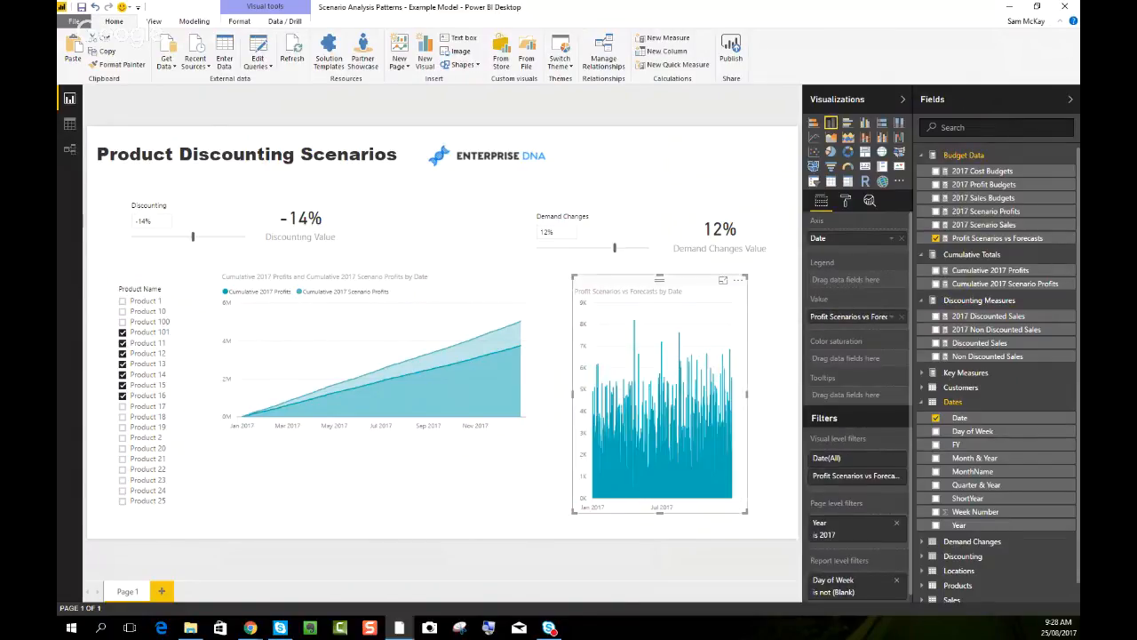
pyautogui.moveTo(746, 512); pyautogui.dragTo(788, 338)
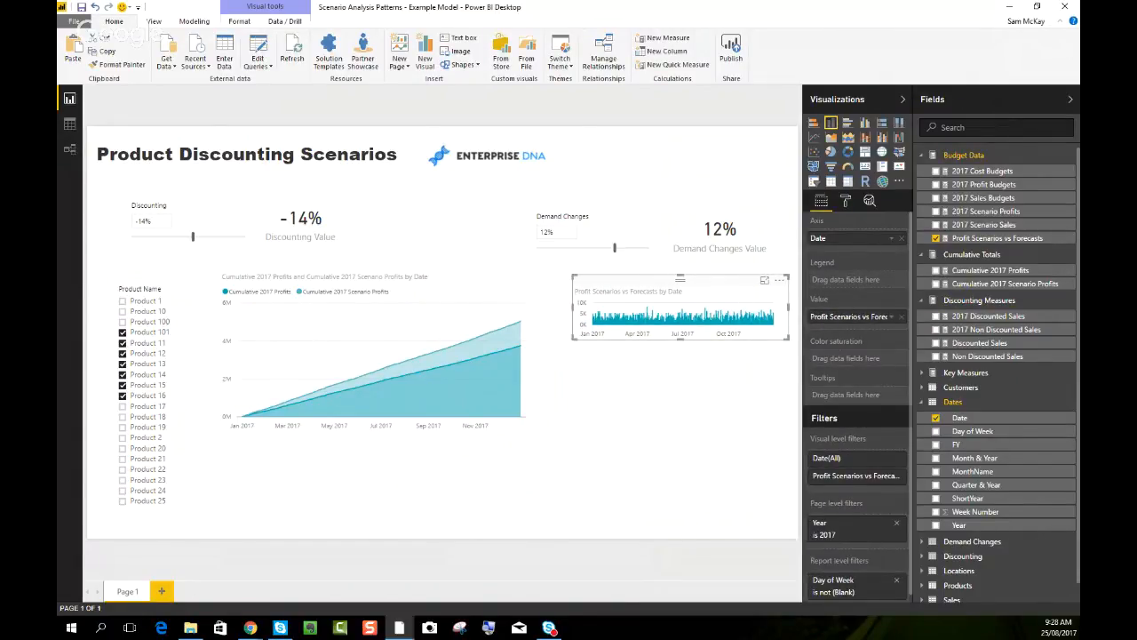
pyautogui.moveTo(573, 277); pyautogui.dragTo(536, 263)
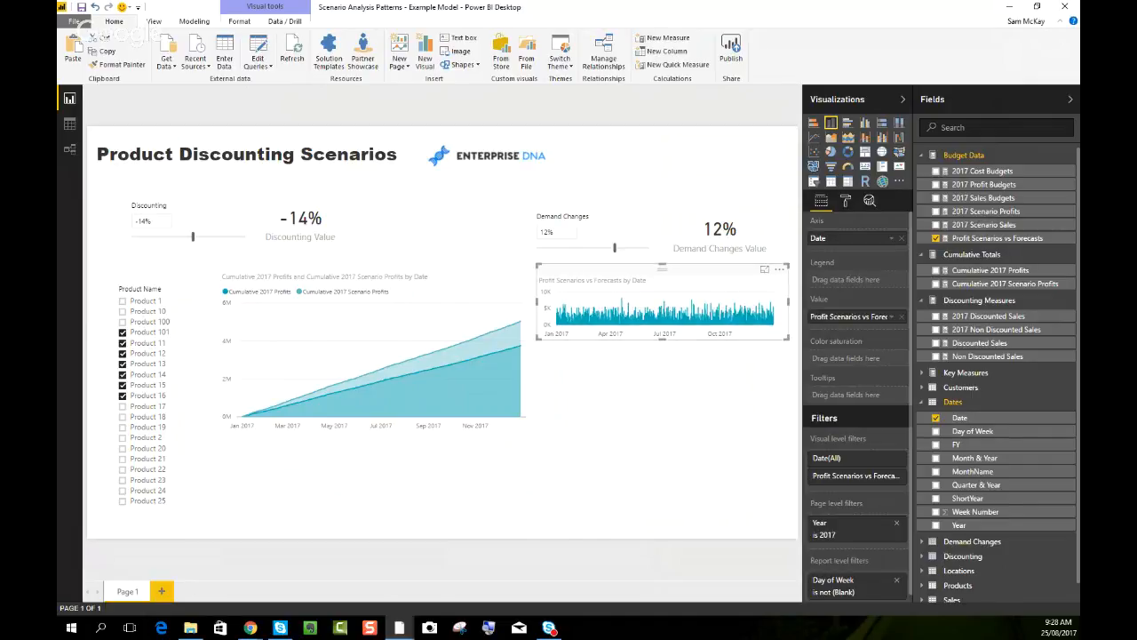
# - Add a Date range slicer above Demand Changes and narrow its range to 4/10/2017 through 7/12/2017
pyautogui.moveTo(957, 416); pyautogui.dragTo(622, 160)
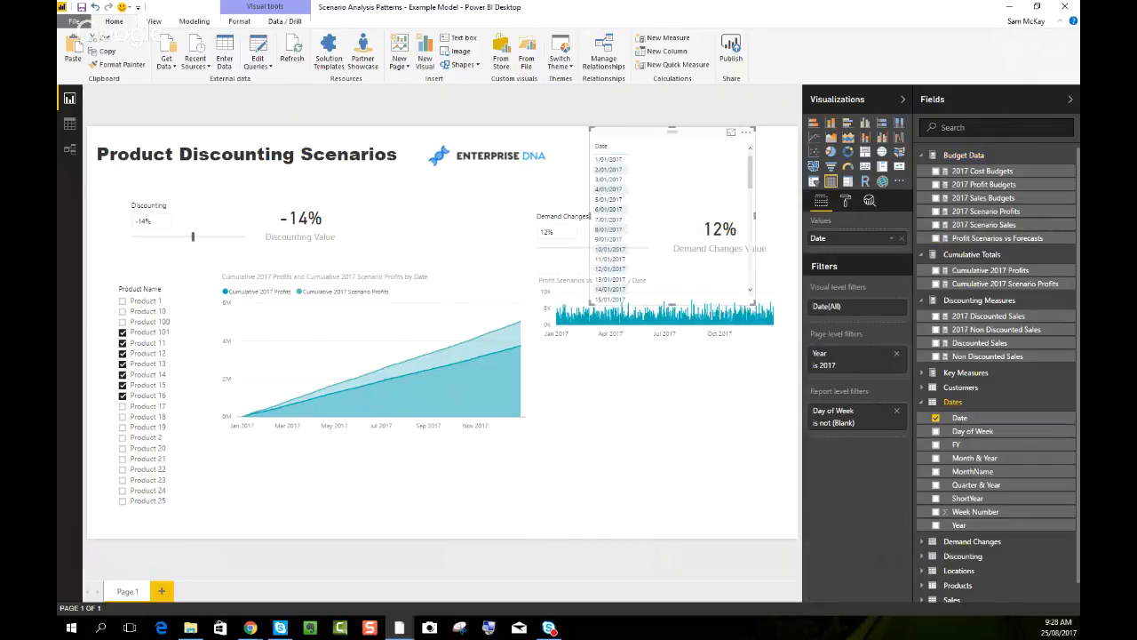
pyautogui.click(814, 181)
pyautogui.moveTo(755, 304); pyautogui.dragTo(684, 186)
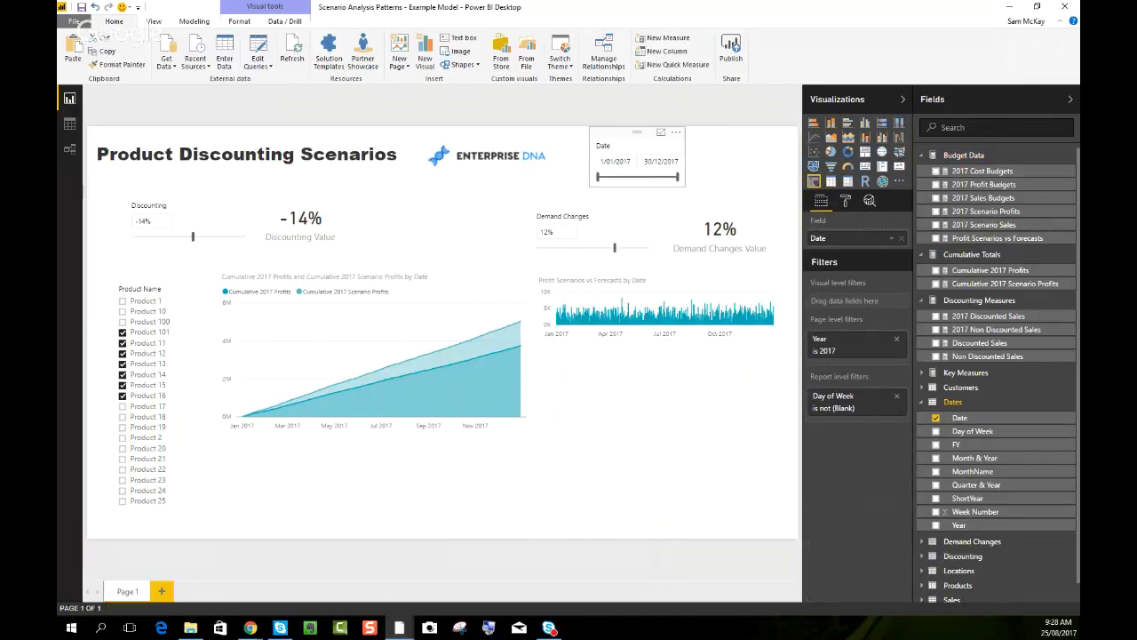
pyautogui.moveTo(598, 177); pyautogui.dragTo(655, 177)
pyautogui.moveTo(637, 133)
pyautogui.mouseDown()
pyautogui.moveTo(624, 132)
pyautogui.moveTo(698, 157)
pyautogui.moveTo(662, 177)
pyautogui.moveTo(683, 177)
pyautogui.mouseUp()
pyautogui.click(722, 169)
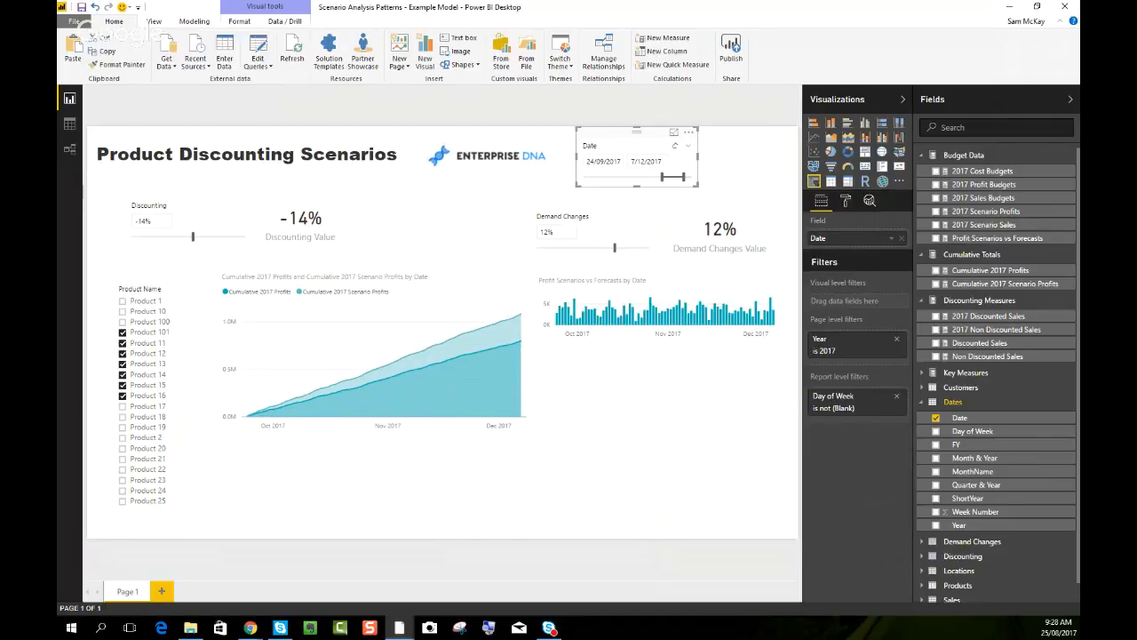
pyautogui.moveTo(662, 176); pyautogui.dragTo(668, 177)
# - Nudge the column chart into line with the area chart, and move the Product Name slicer, as a compact dropdown, beside the Date slicer
pyautogui.moveTo(664, 286); pyautogui.dragTo(662, 286)
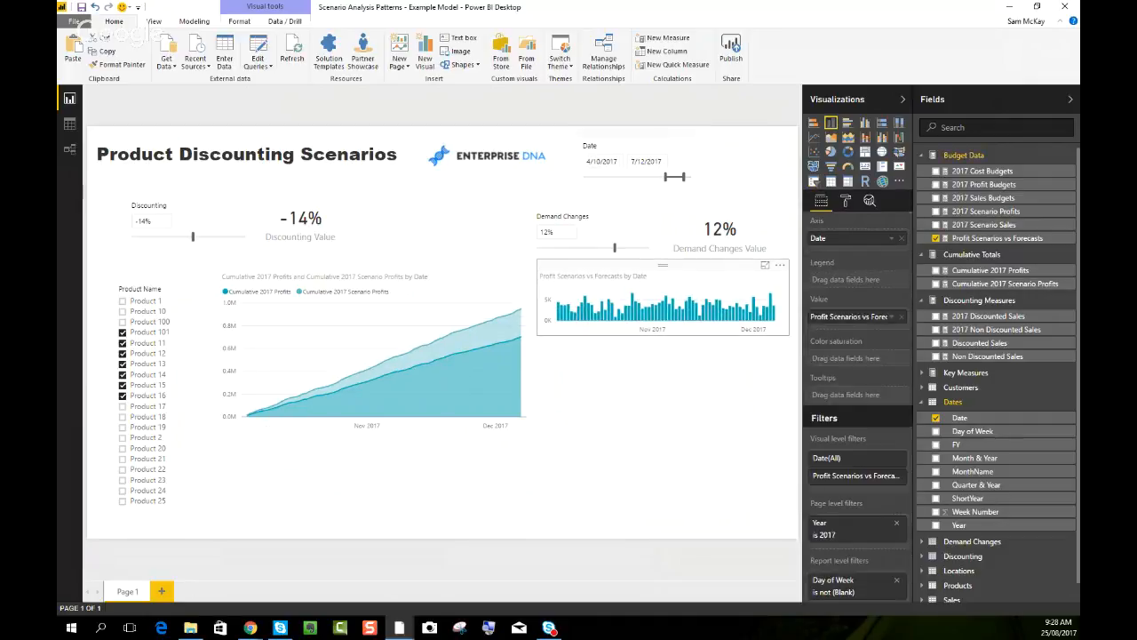
pyautogui.click(427, 279)
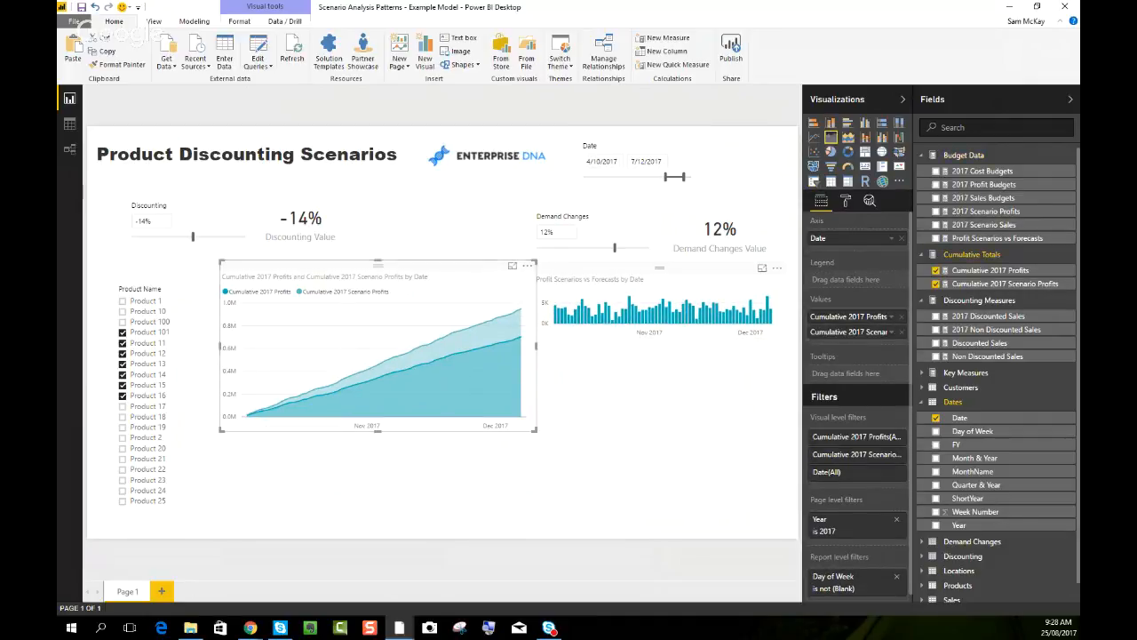
pyautogui.moveTo(162, 277); pyautogui.dragTo(160, 266)
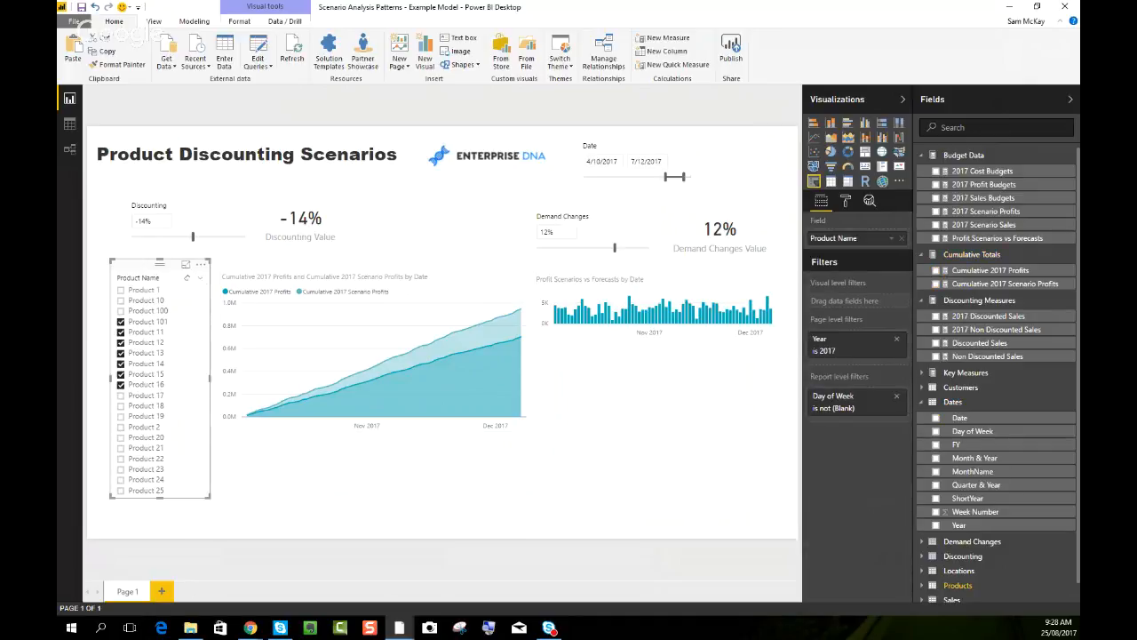
pyautogui.click(198, 278)
pyautogui.click(216, 308)
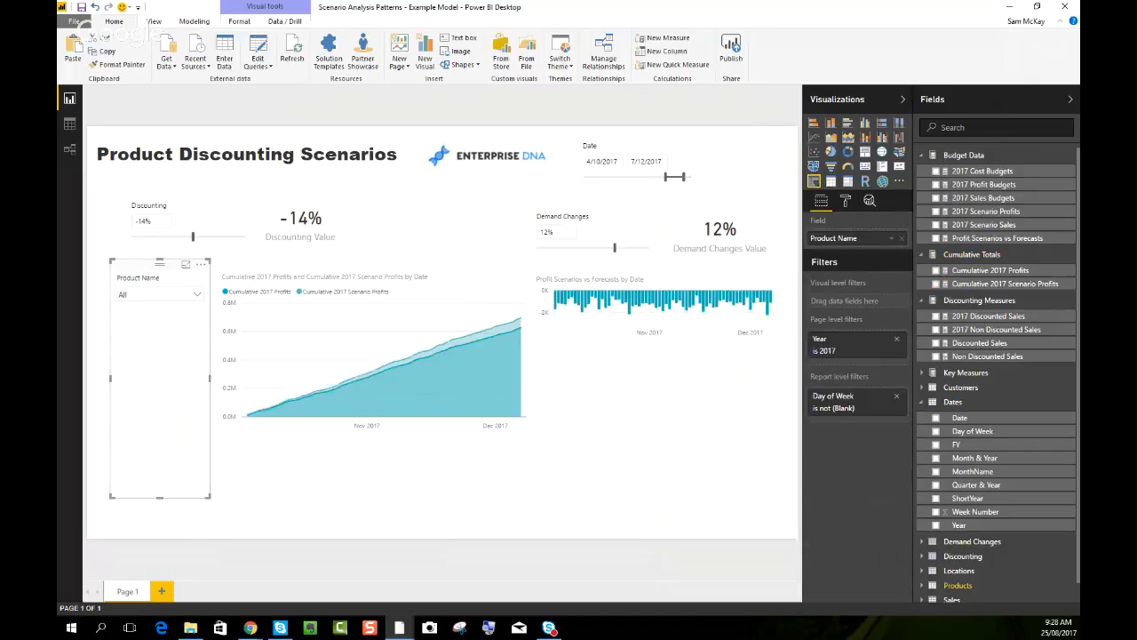
pyautogui.moveTo(210, 497); pyautogui.dragTo(201, 309)
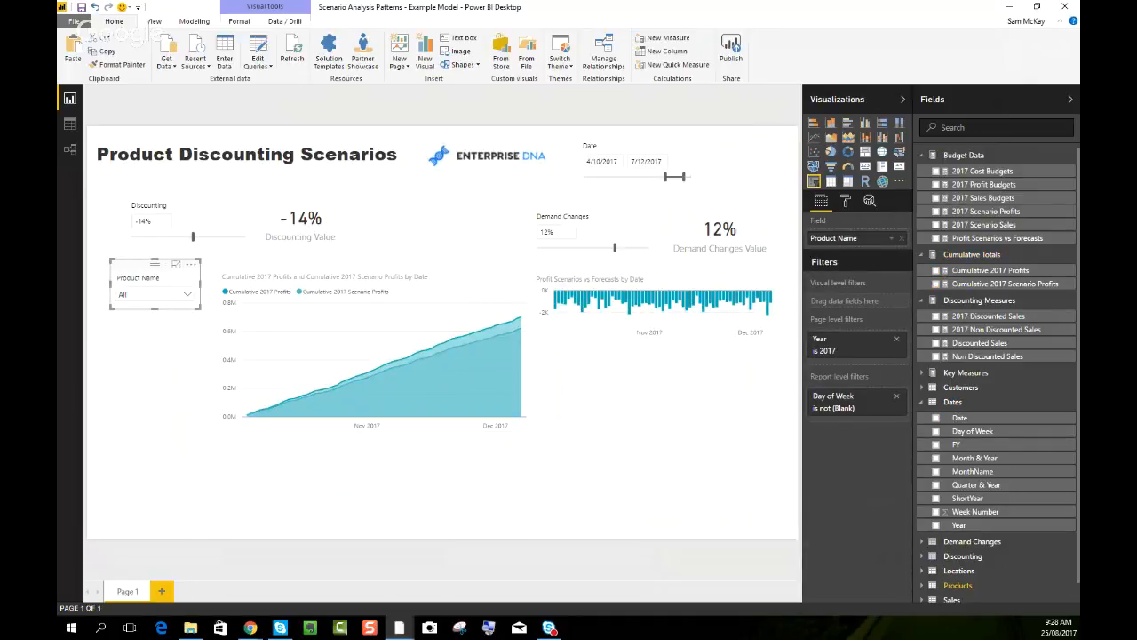
pyautogui.moveTo(147, 277); pyautogui.dragTo(745, 146)
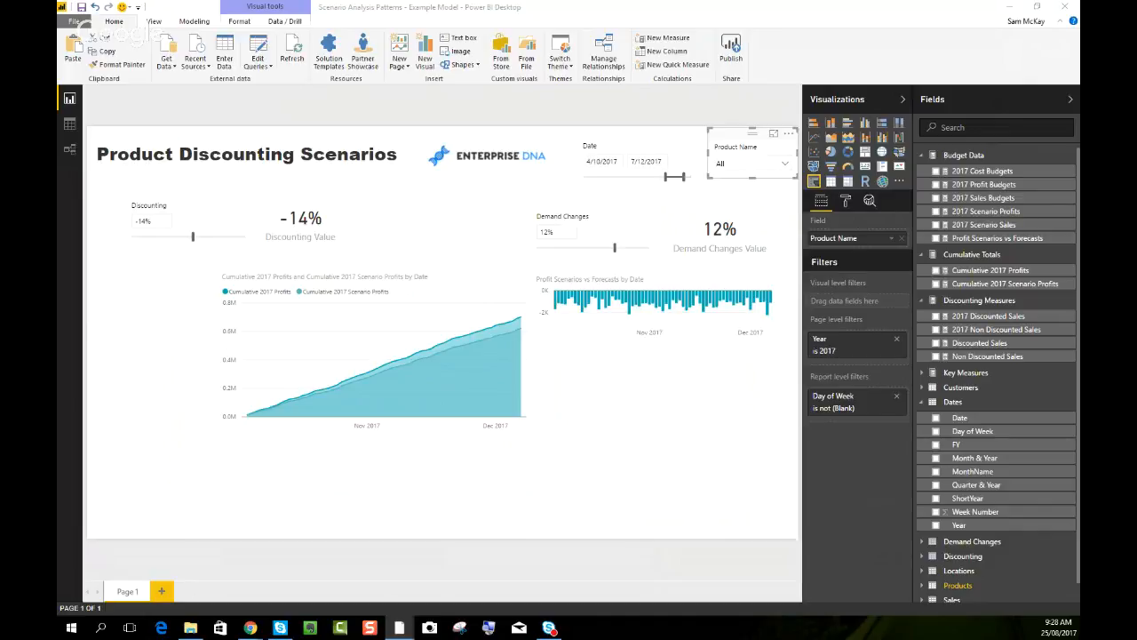
# - Create the measure Scenario Profits Diff as [Cumulative 2017 Scenario Profits] minus [Cumulative 2017 Profits] in the Budget Data table
pyautogui.click(1005, 283)
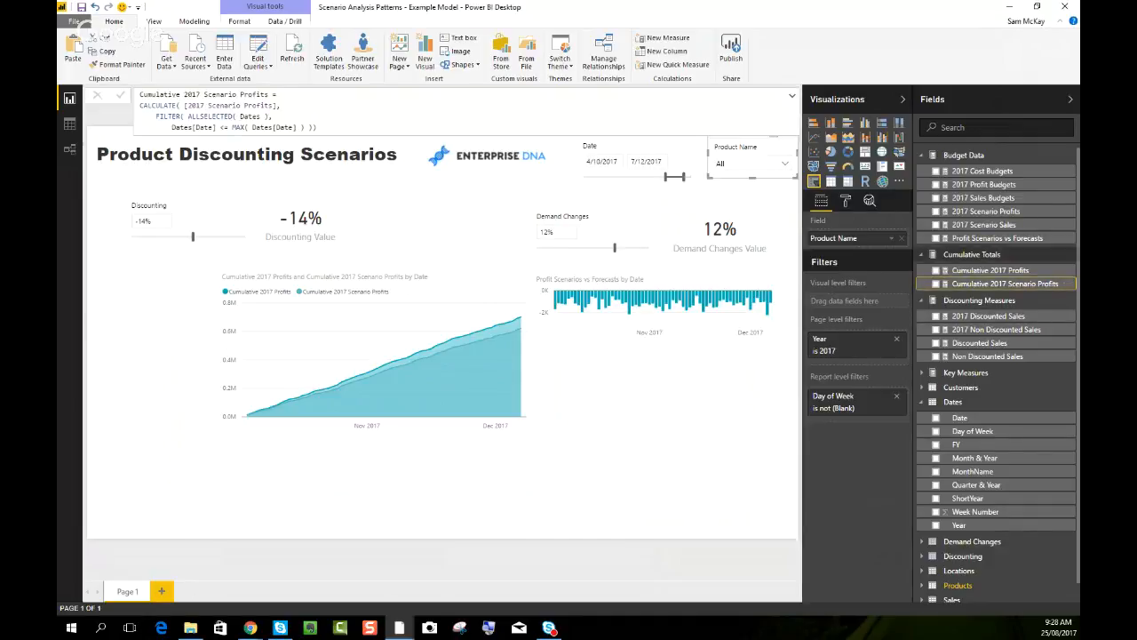
pyautogui.click(667, 51)
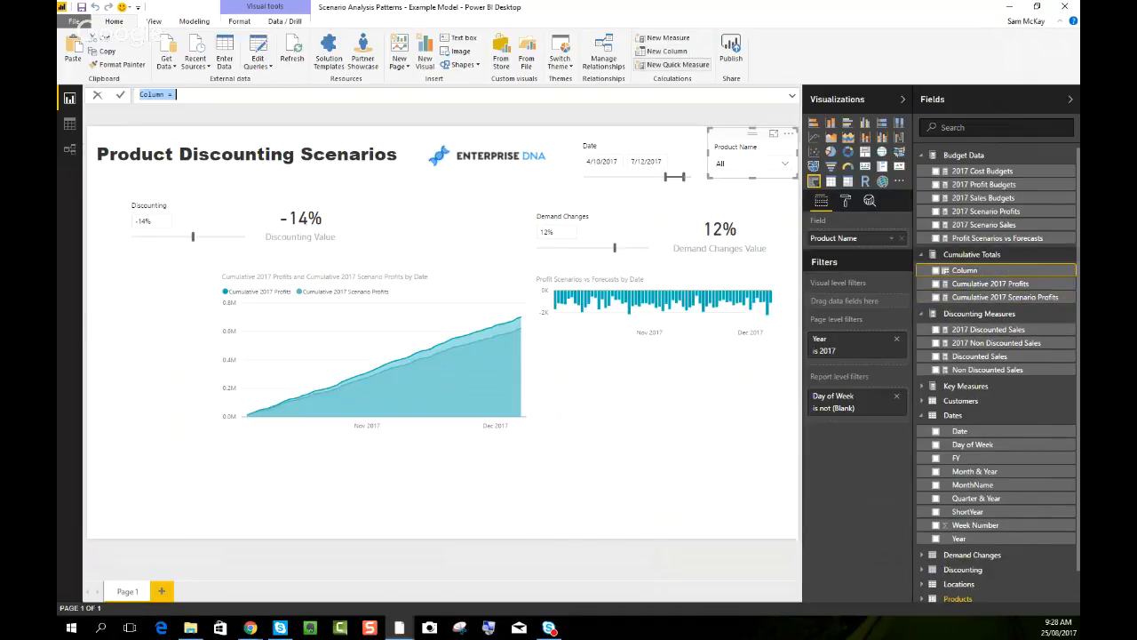
pyautogui.press('Escape')
pyautogui.click(666, 38)
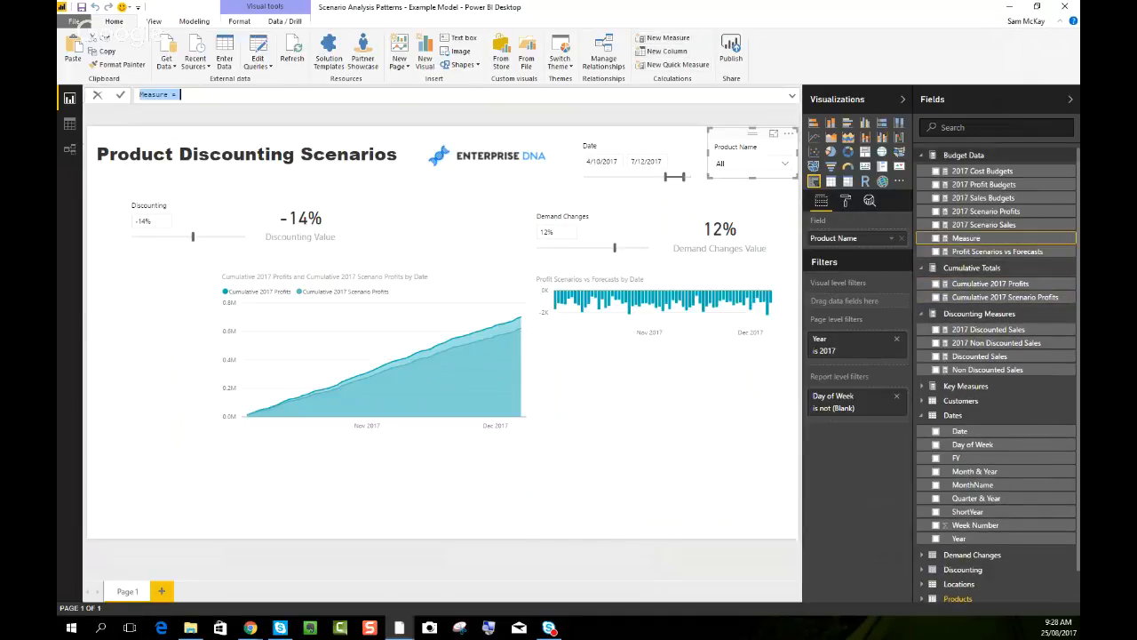
pyautogui.write('Scenario Profits Diff = [Cumulative 2017 Scenario Profits] - [Cumulative 2017 Profits]')
pyautogui.press('Return')
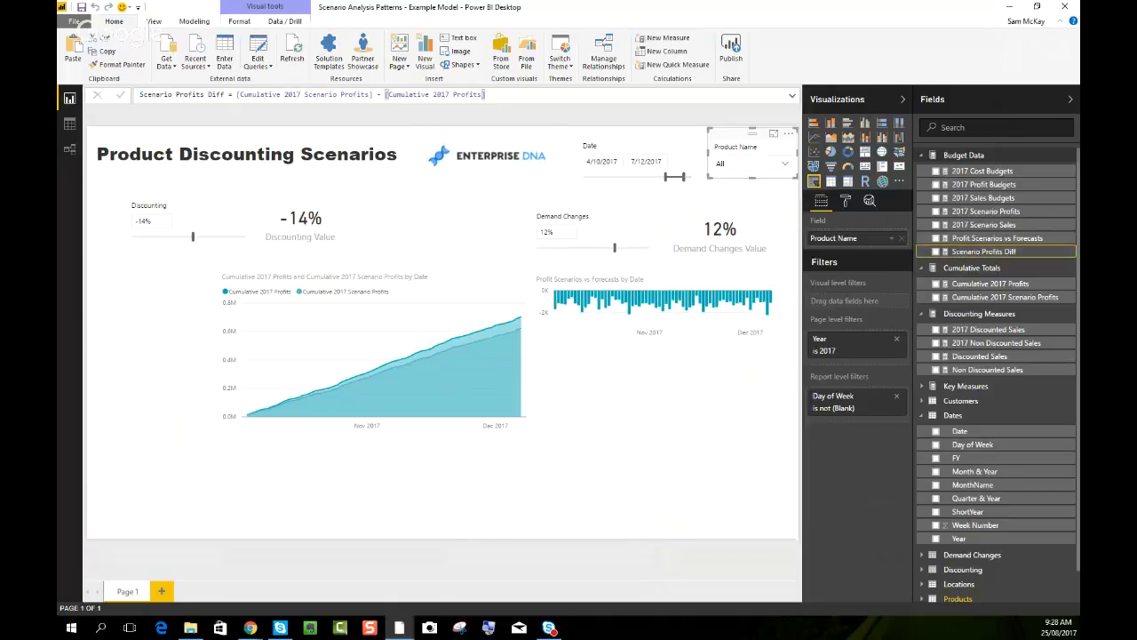
# - Duplicate the Profit Scenarios vs Forecasts column chart directly beneath the original and make the copy show Scenario Profits Diff instead
pyautogui.click(997, 239)
pyautogui.click(693, 318)
pyautogui.hotkey('ctrl', 'v')
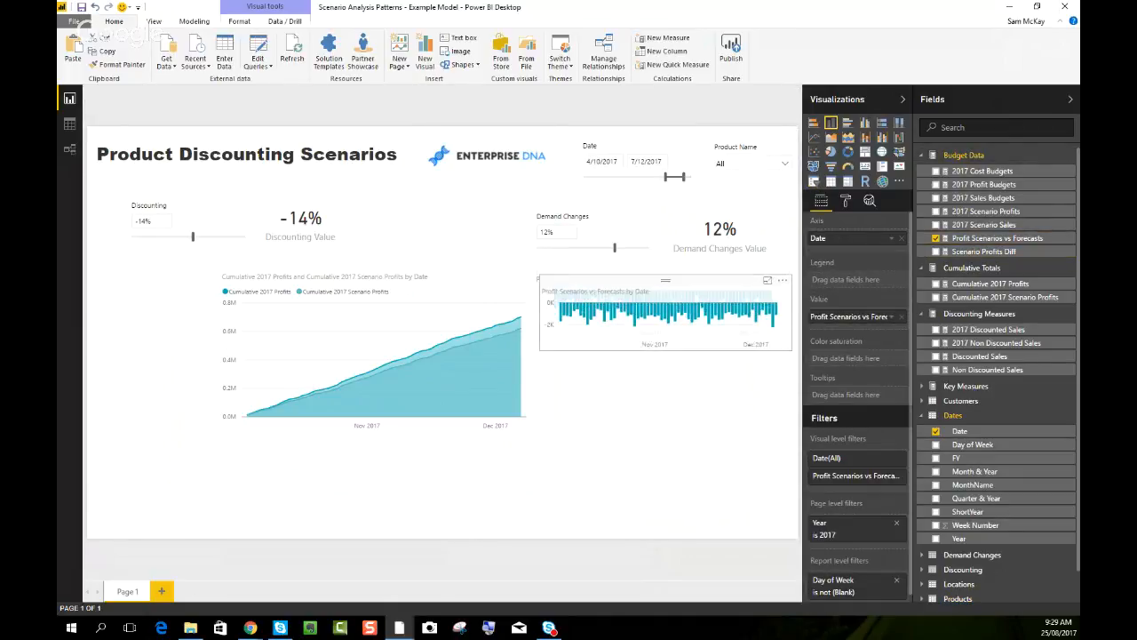
pyautogui.moveTo(693, 323); pyautogui.dragTo(687, 399)
pyautogui.moveTo(984, 251); pyautogui.dragTo(853, 324)
pyautogui.click(902, 317)
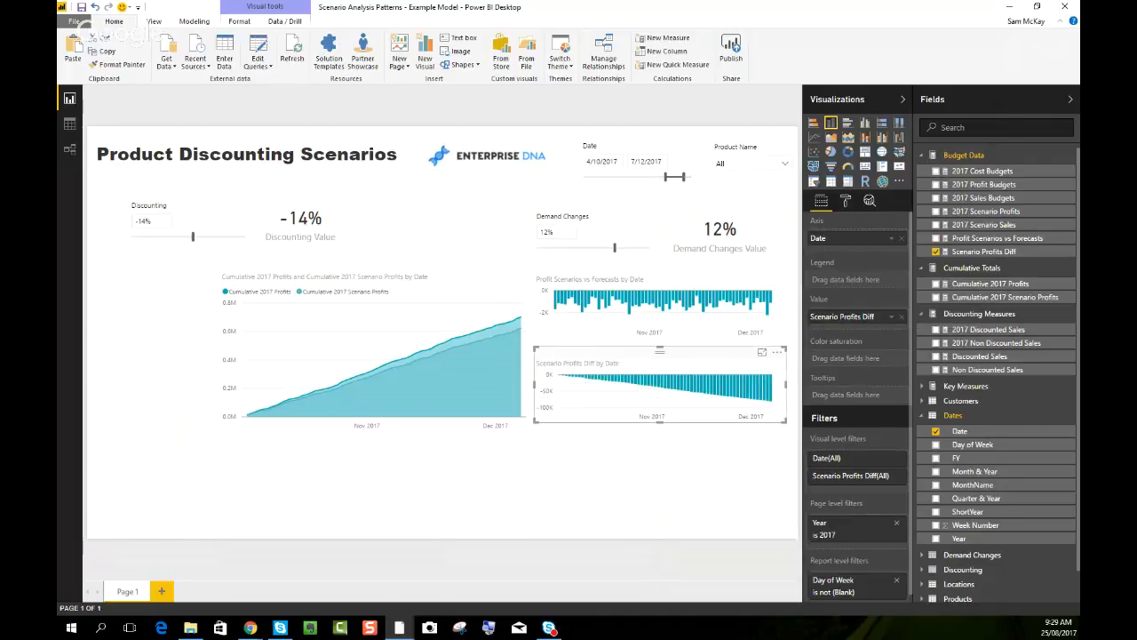
# - Enlarge the cumulative profits area chart towards the page's left edge, then slightly enlarge and stack the two column charts beside it
pyautogui.moveTo(659, 353); pyautogui.dragTo(655, 354)
pyautogui.moveTo(377, 267); pyautogui.dragTo(270, 272)
pyautogui.moveTo(429, 437); pyautogui.dragTo(512, 458)
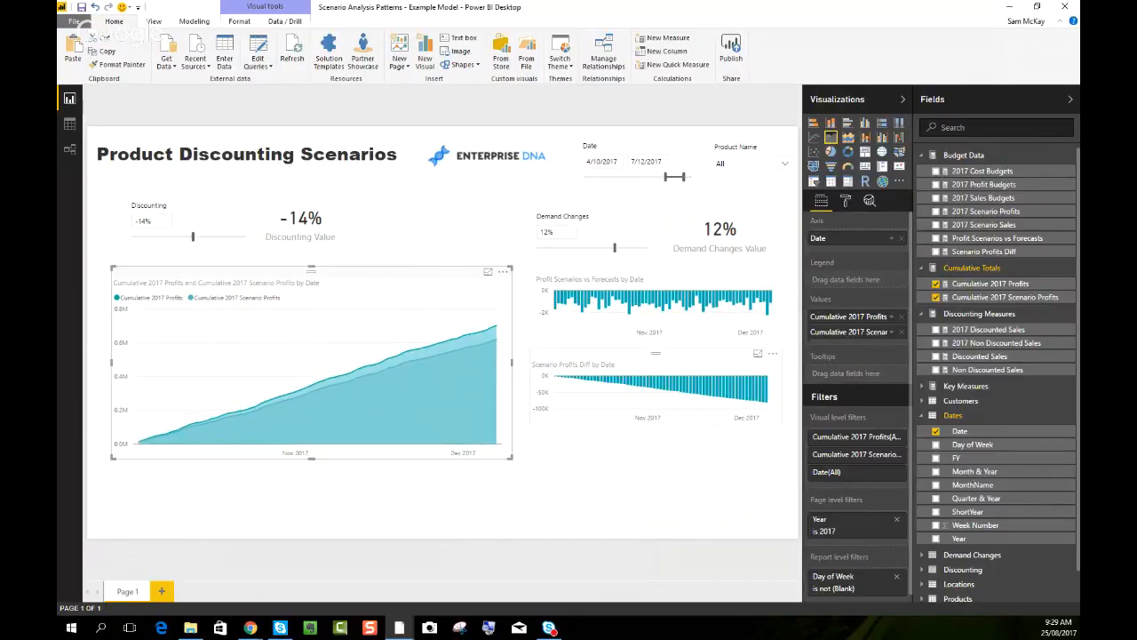
pyautogui.moveTo(656, 353); pyautogui.dragTo(657, 384)
pyautogui.moveTo(659, 268); pyautogui.dragTo(653, 271)
pyautogui.moveTo(779, 341); pyautogui.dragTo(792, 353)
pyautogui.moveTo(657, 384); pyautogui.dragTo(652, 374)
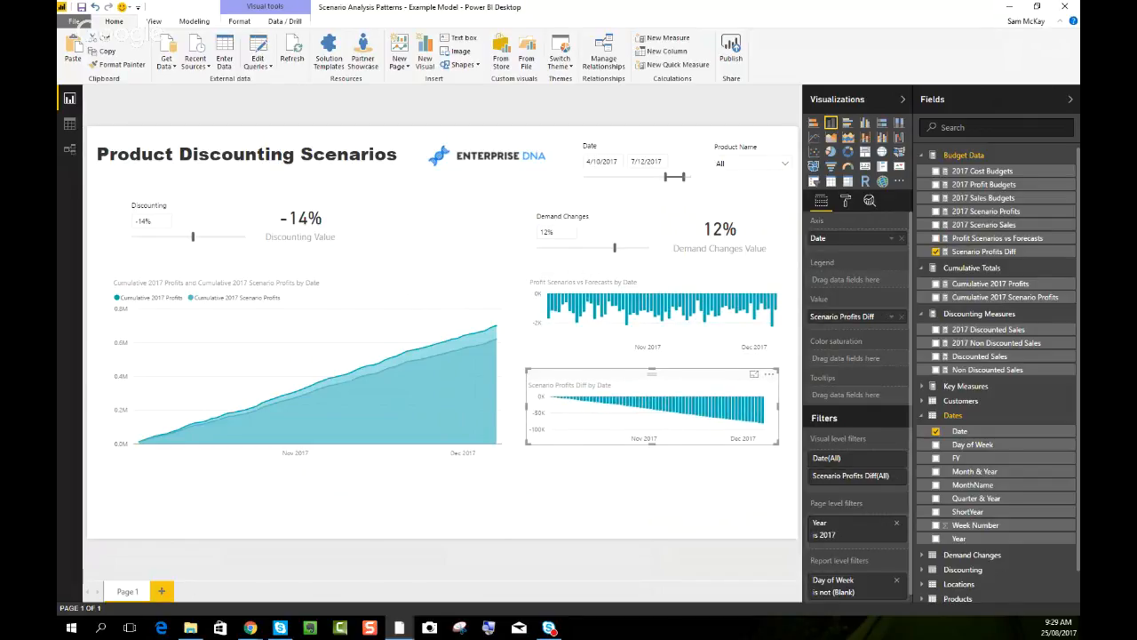
pyautogui.moveTo(778, 443); pyautogui.dragTo(789, 450)
pyautogui.click(729, 494)
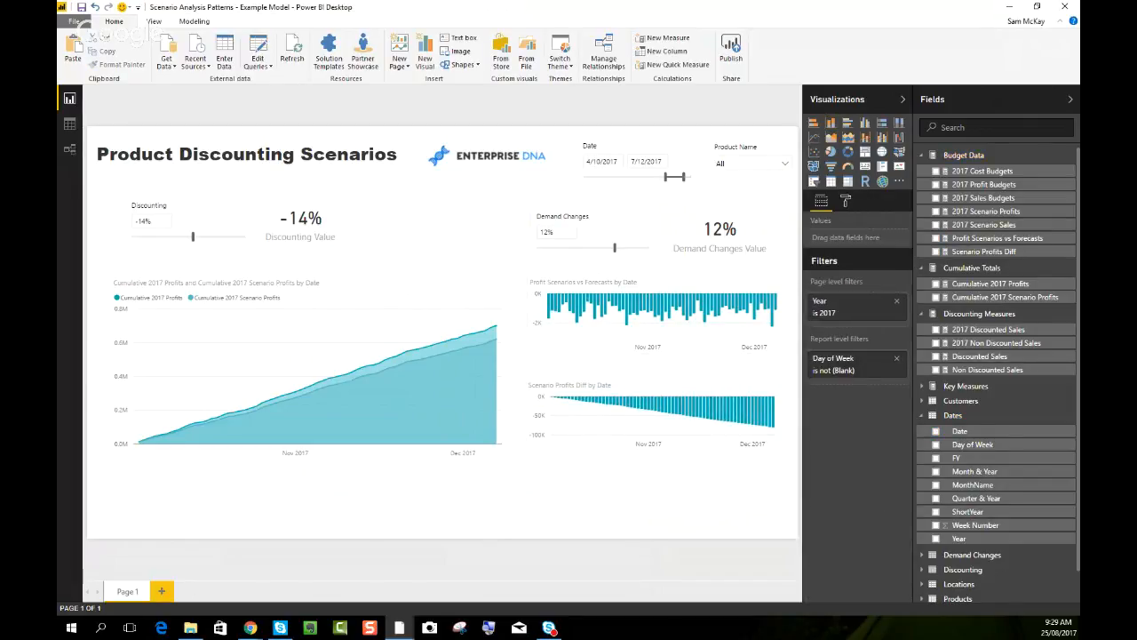
# - Set the page background to light grey and nudge the Discounting Value card closer to its slicer's level
pyautogui.click(845, 200)
pyautogui.click(847, 267)
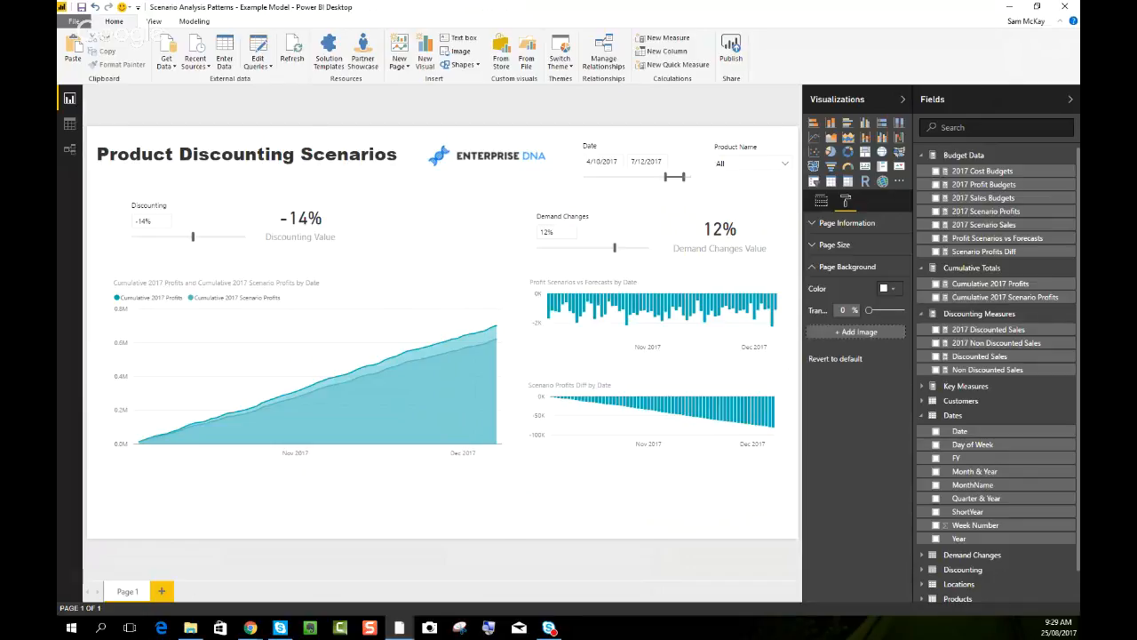
pyautogui.click(887, 288)
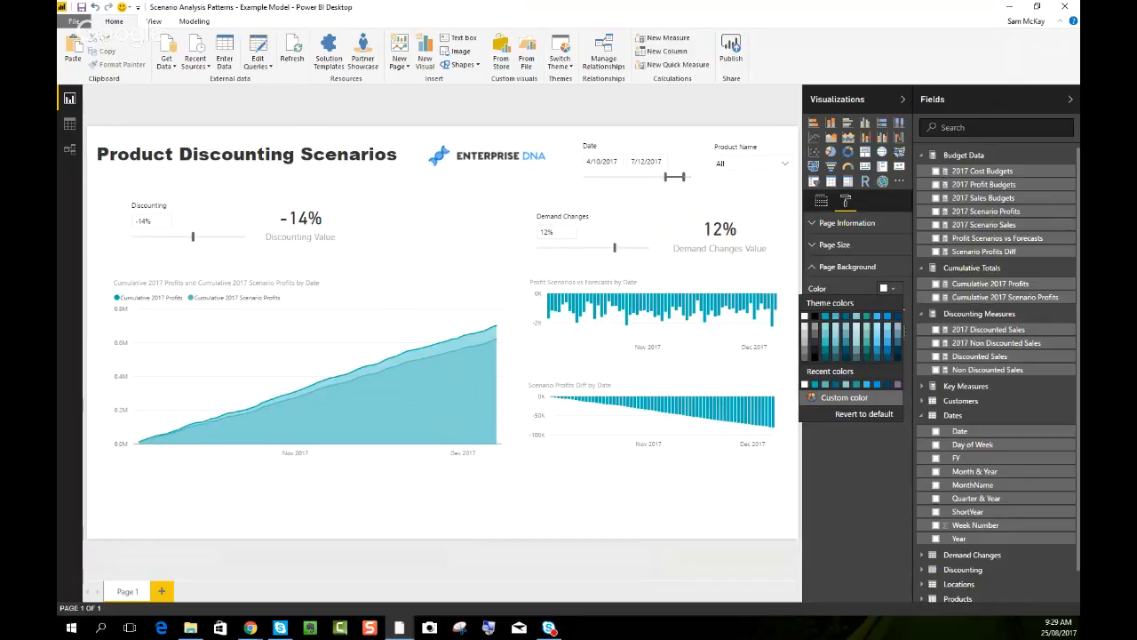
pyautogui.click(804, 324)
pyautogui.click(304, 222)
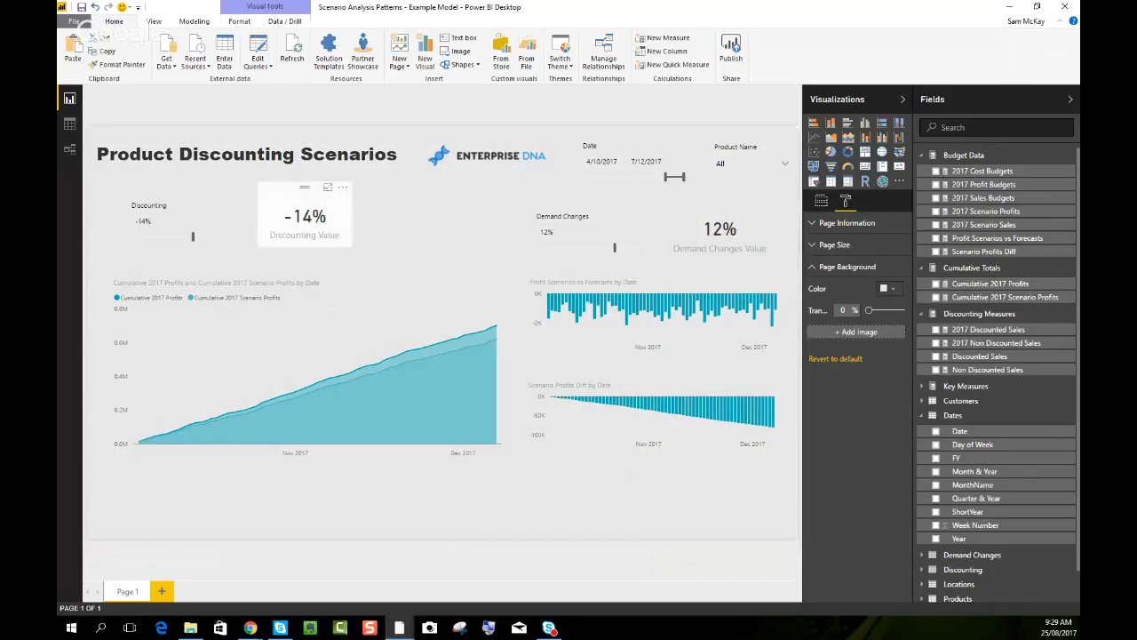
pyautogui.moveTo(305, 188); pyautogui.dragTo(305, 187)
# - Nudge the Demand Changes slicer upward and give both the Discounting and Demand Changes slicers a light teal background
pyautogui.moveTo(593, 202); pyautogui.dragTo(592, 199)
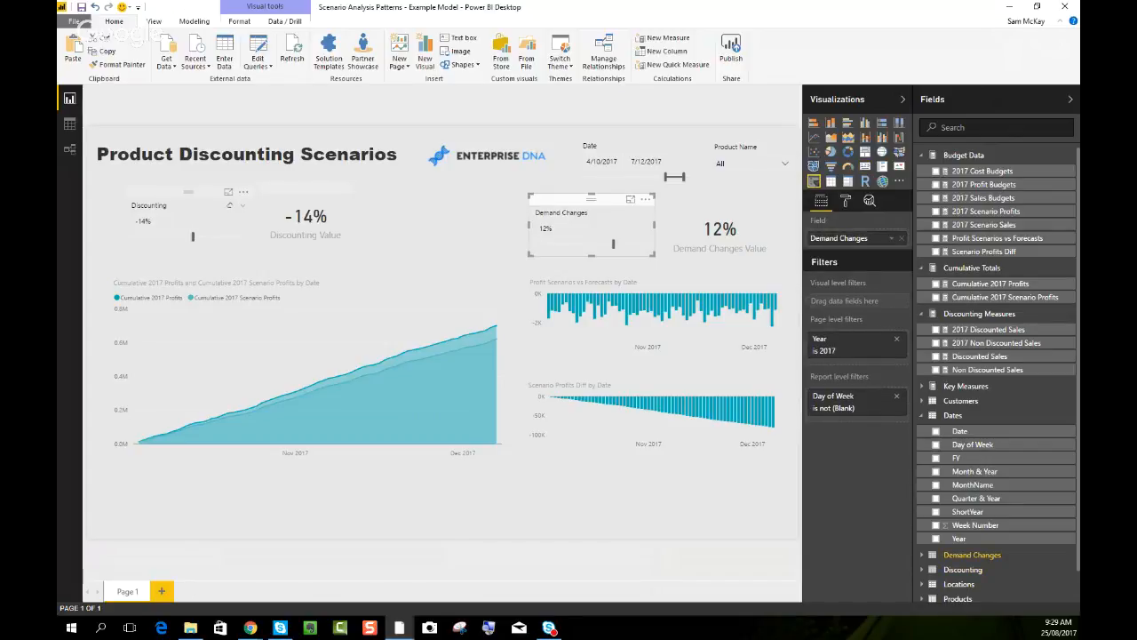
pyautogui.keyDown('ctrl'); pyautogui.click(188, 193); pyautogui.keyUp('ctrl')
pyautogui.click(845, 201)
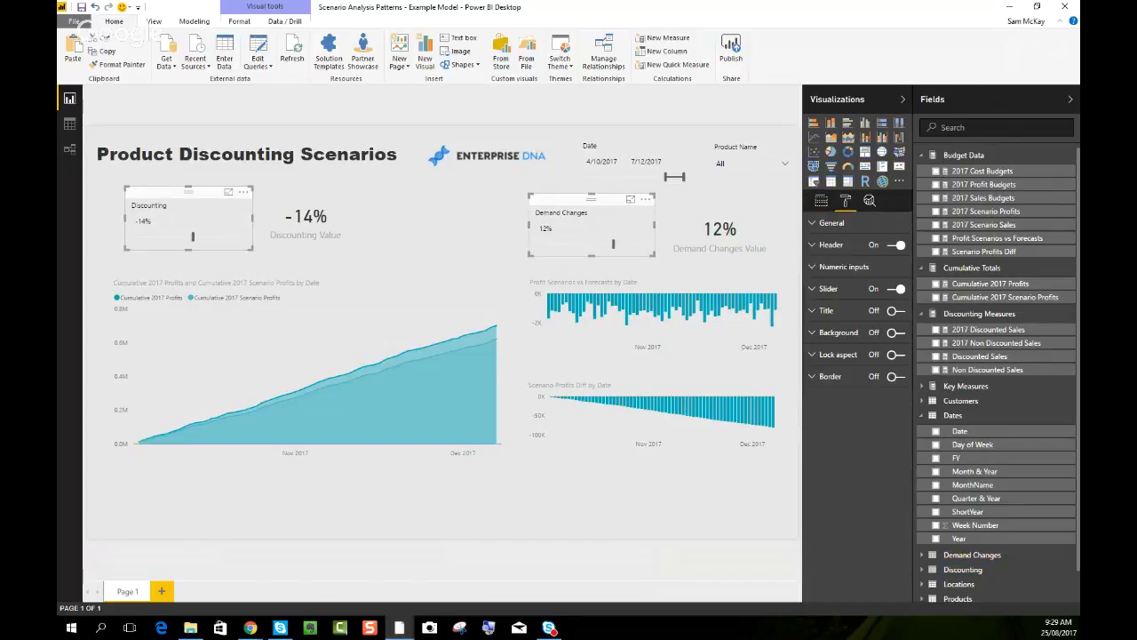
pyautogui.click(838, 333)
pyautogui.click(896, 332)
pyautogui.click(887, 353)
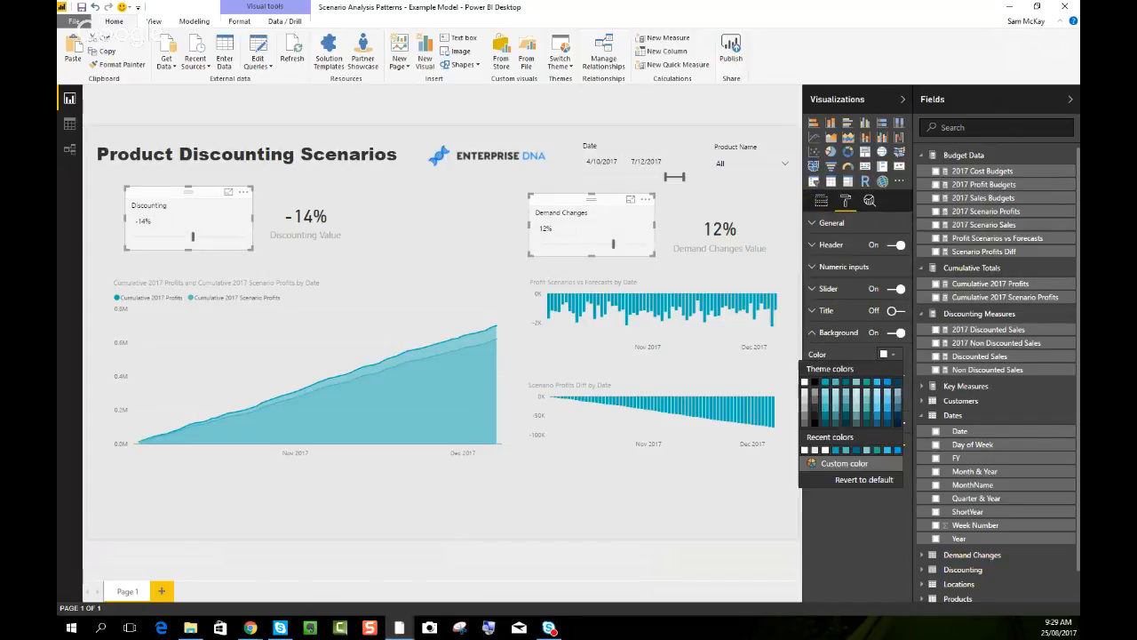
pyautogui.click(868, 450)
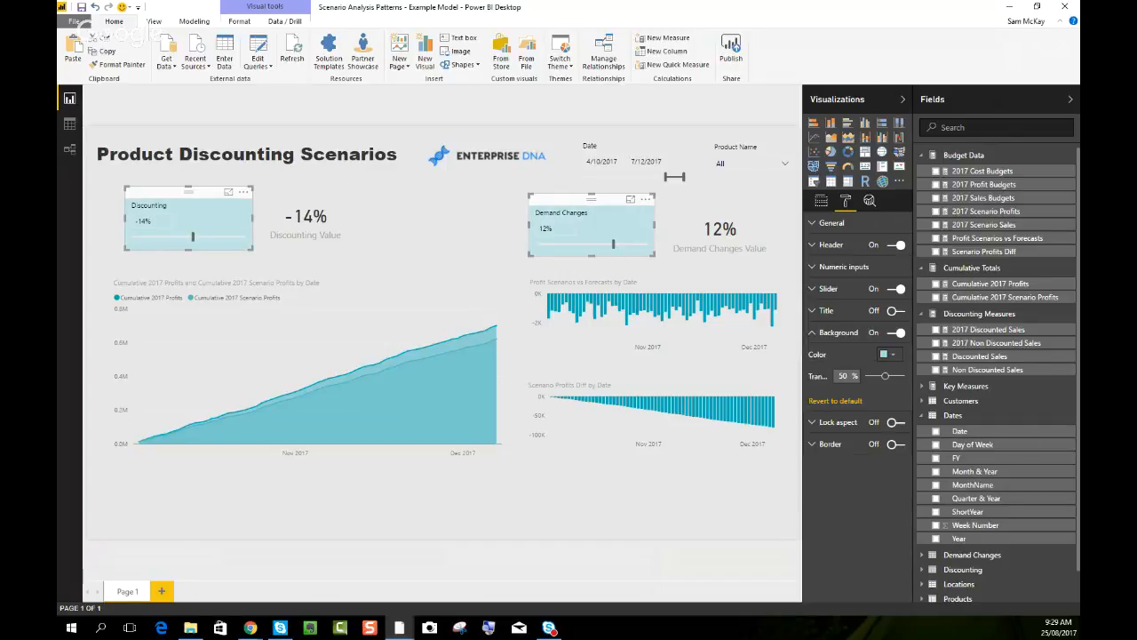
# - Nudge the Demand Changes slicer and the cumulative profits area chart slightly to line them up with their neighbours
pyautogui.click(489, 227)
pyautogui.moveTo(591, 200); pyautogui.dragTo(589, 199)
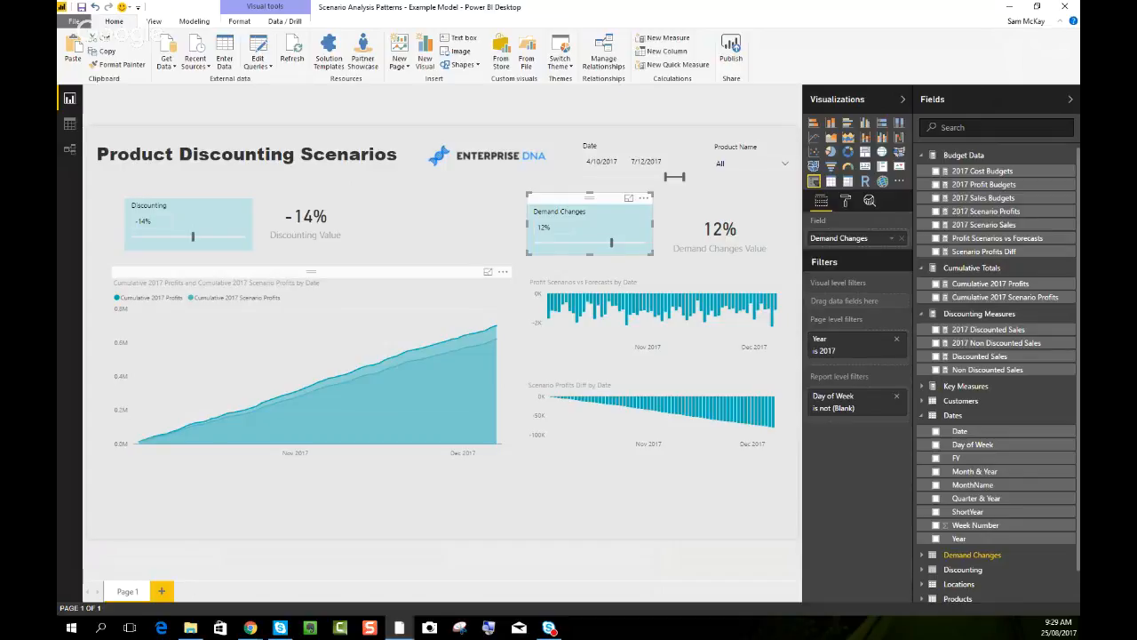
pyautogui.moveTo(311, 272); pyautogui.dragTo(313, 271)
pyautogui.moveTo(418, 277); pyautogui.dragTo(416, 277)
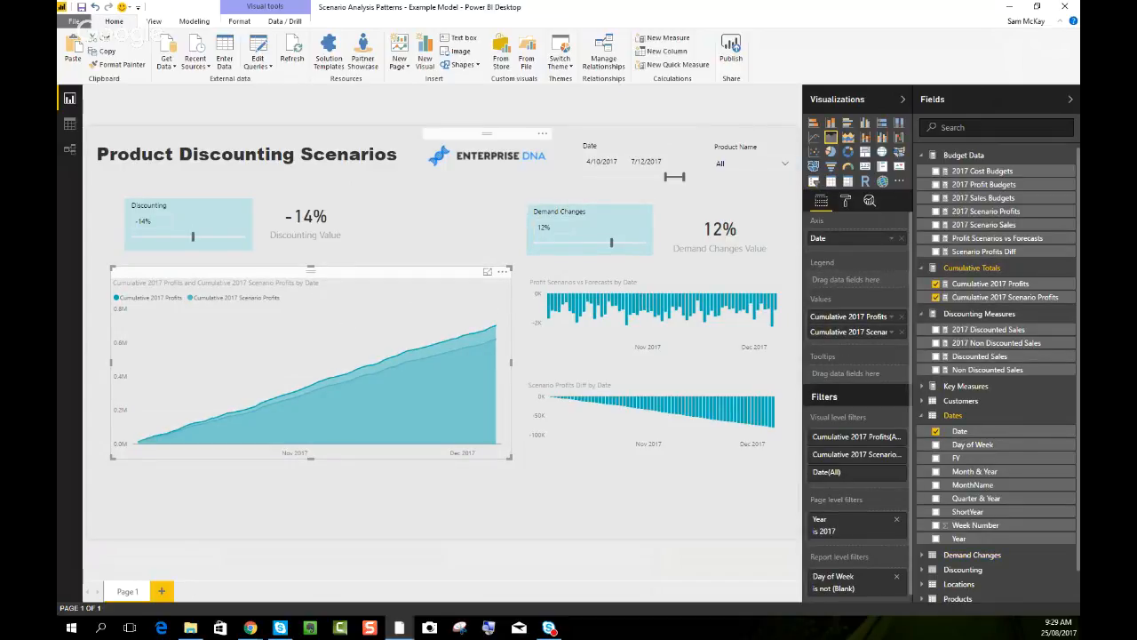
# - Delete the Enterprise DNA logo and move the Date slicer into its place beside the report title
pyautogui.click(488, 154)
pyautogui.press('Delete')
pyautogui.moveTo(637, 132); pyautogui.dragTo(489, 133)
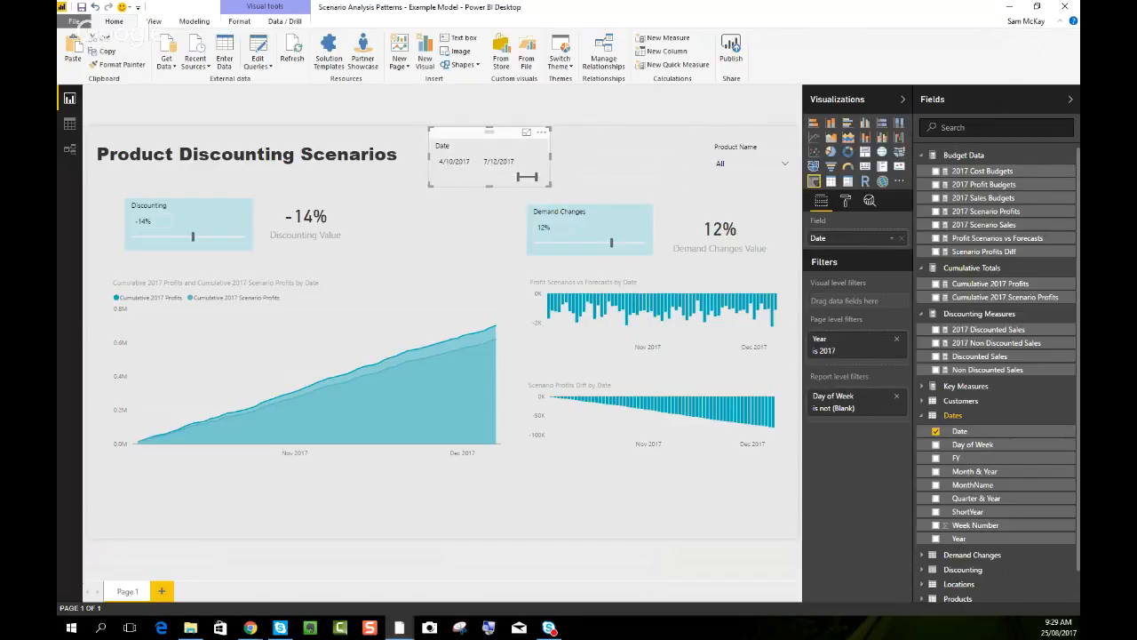
# - Duplicate the Product Name slicer, place the copy between the Date and Product Name slicers, and switch its field to State from Locations
pyautogui.click(752, 134)
pyautogui.hotkey('ctrl', 'c')
pyautogui.hotkey('ctrl', 'v')
pyautogui.moveTo(752, 134); pyautogui.dragTo(628, 132)
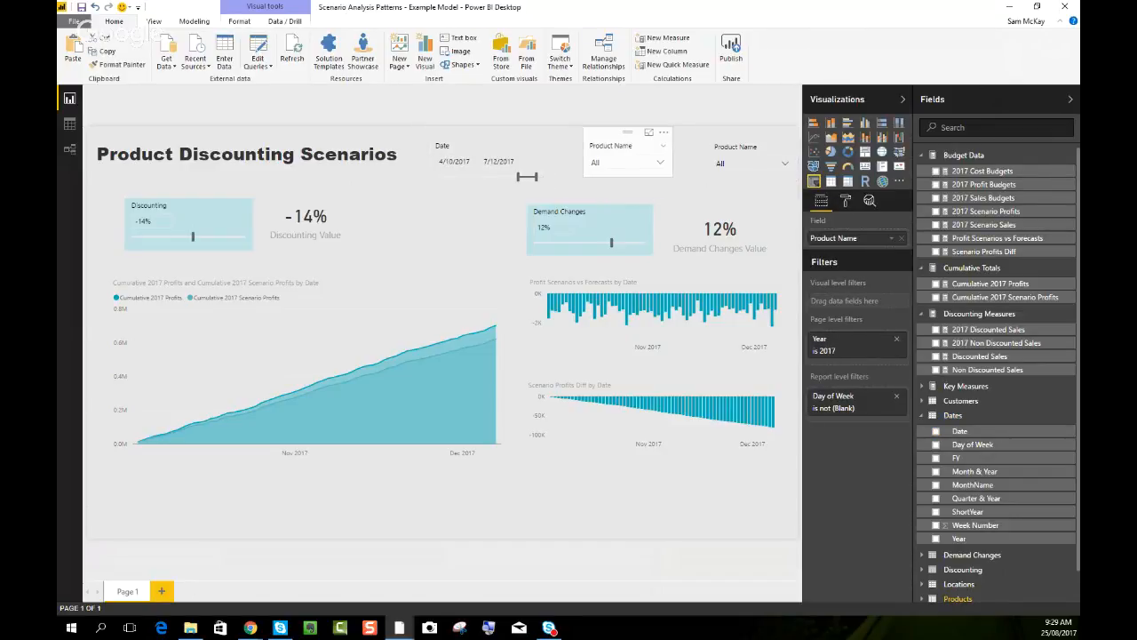
pyautogui.click(628, 105)
pyautogui.click(953, 415)
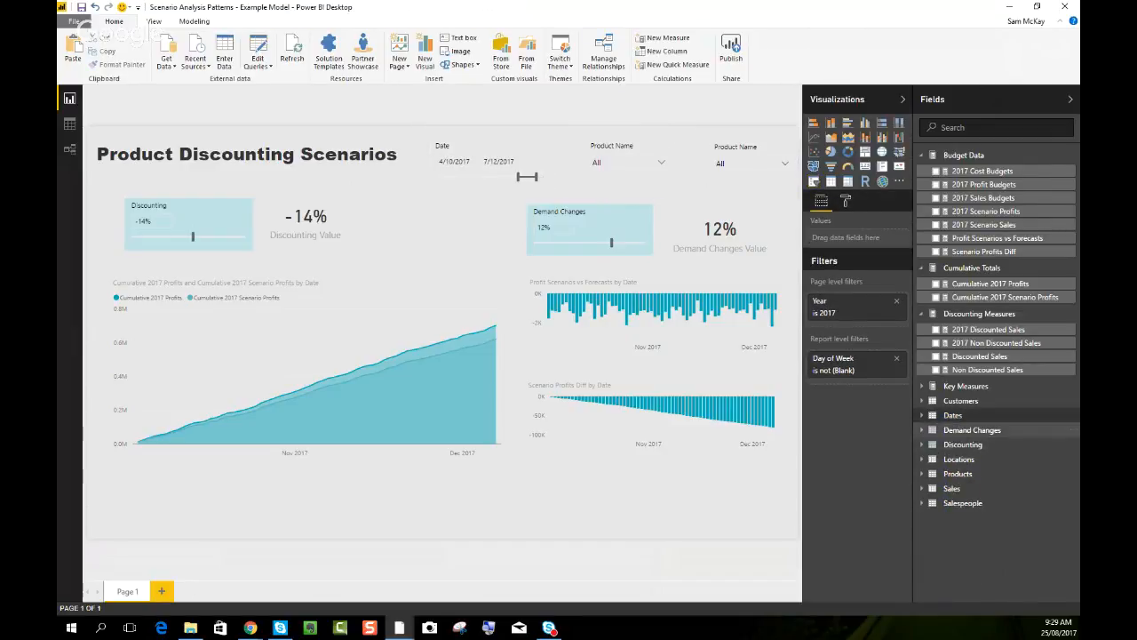
pyautogui.click(958, 460)
pyautogui.scroll(-1, 968, 489)
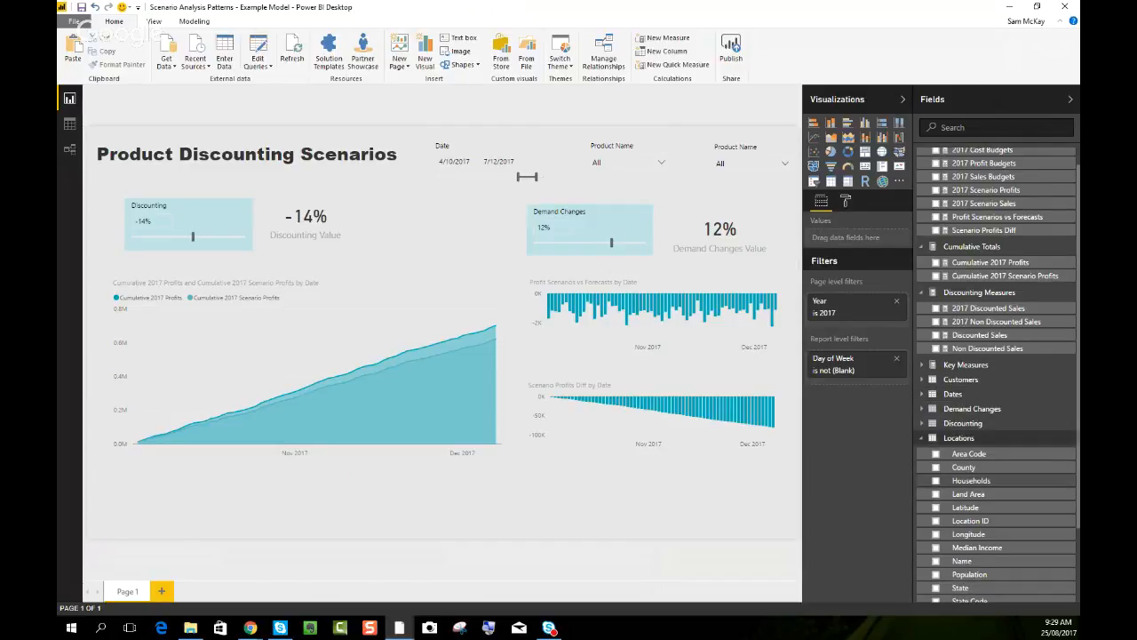
pyautogui.moveTo(960, 588); pyautogui.dragTo(846, 237)
pyautogui.click(629, 153)
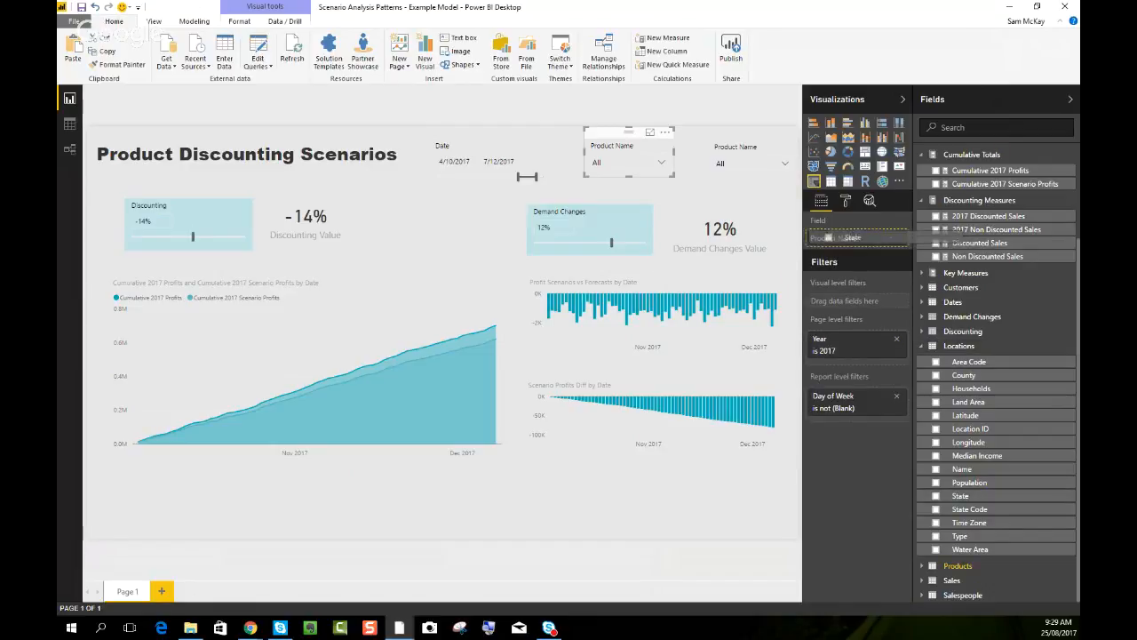
# - Shift the Date slicer slightly towards State, set its range to 20/06/2017 through 30/12/2017, and filter State to Florida
pyautogui.moveTo(488, 133); pyautogui.dragTo(496, 133)
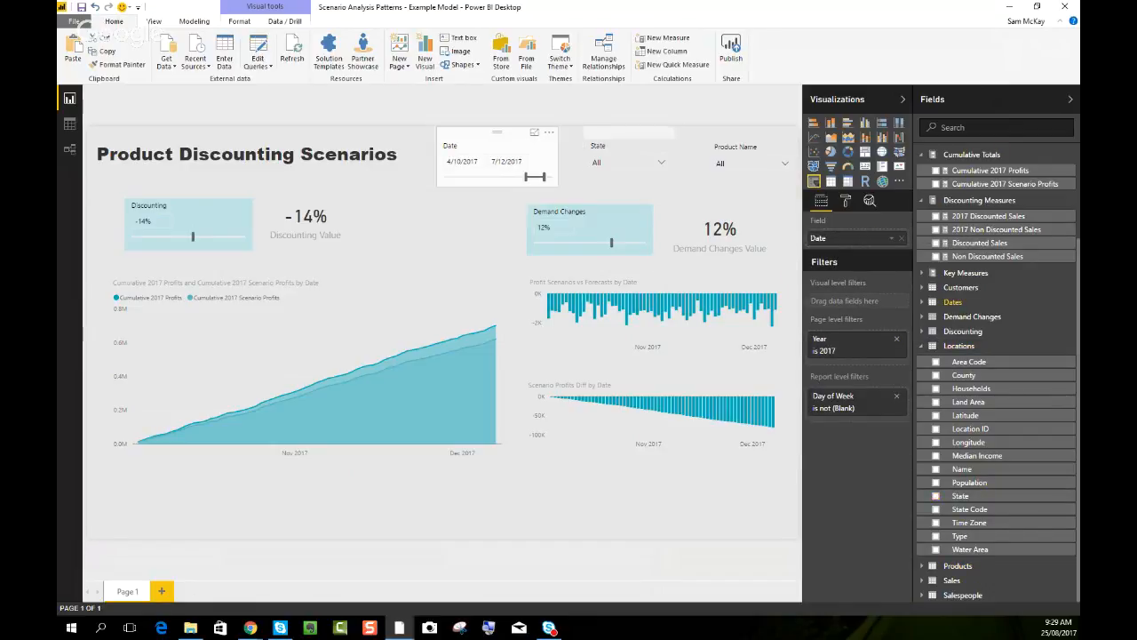
pyautogui.click(531, 197)
pyautogui.moveTo(526, 177); pyautogui.dragTo(551, 176)
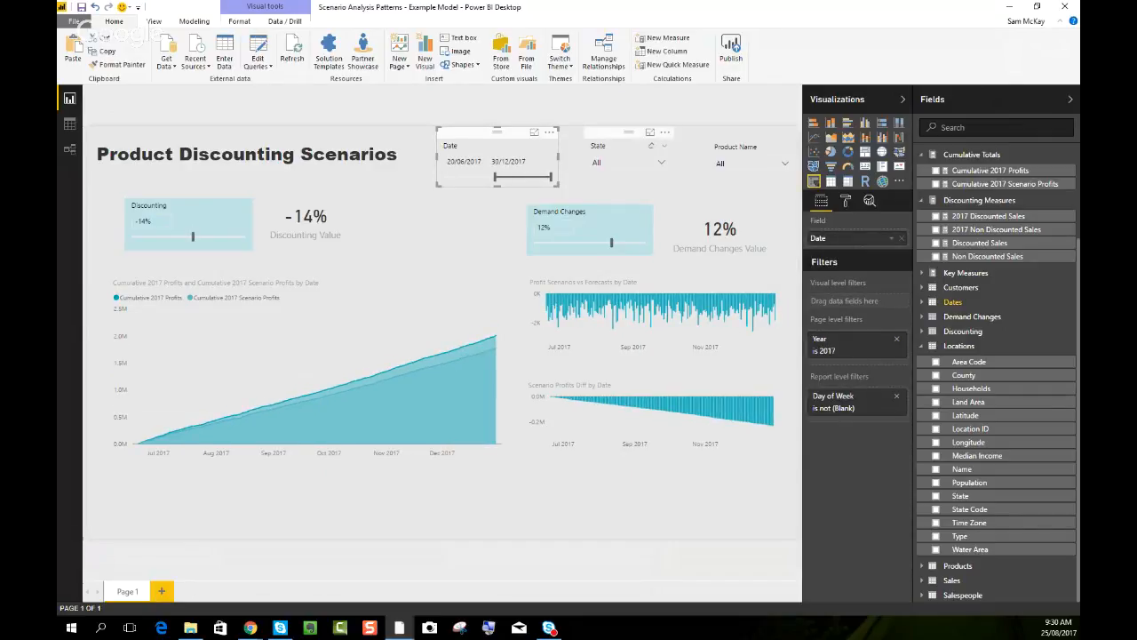
pyautogui.click(661, 163)
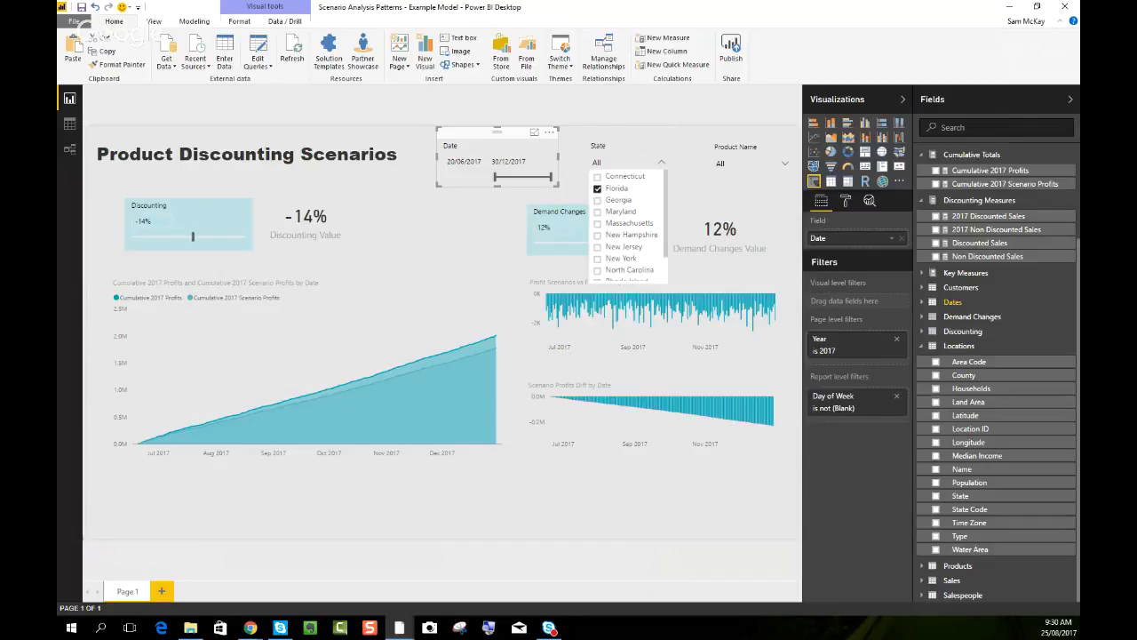
pyautogui.click(661, 163)
# - Filter the Product Name slicer to Products 23, 24, 25, 26 and 28
pyautogui.click(786, 164)
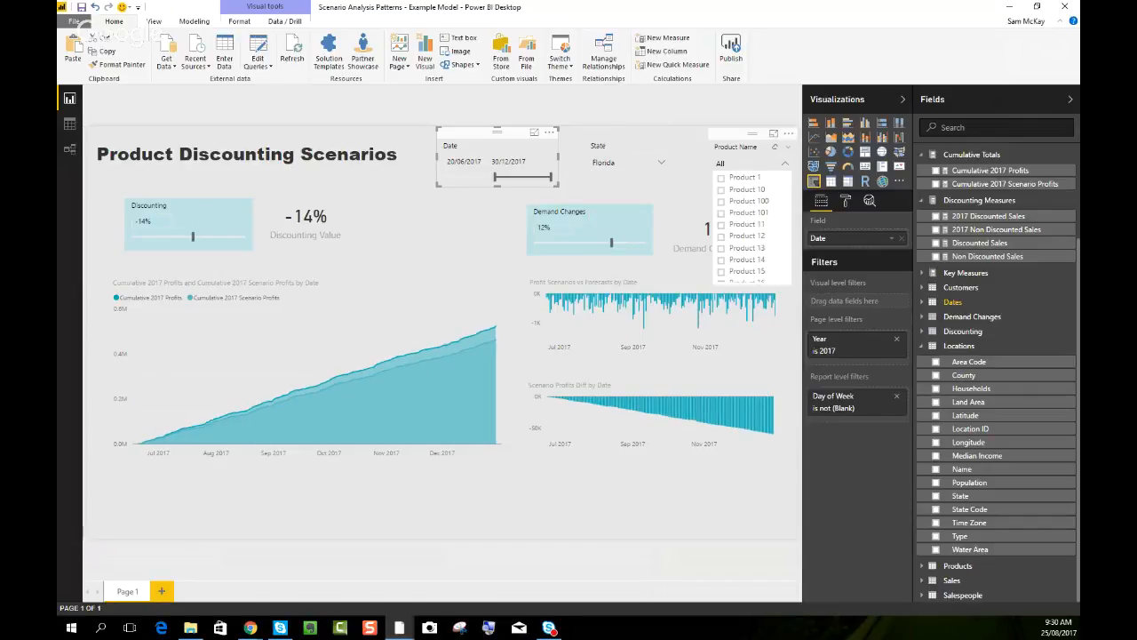
pyautogui.scroll(-5, 746, 226)
pyautogui.click(721, 210)
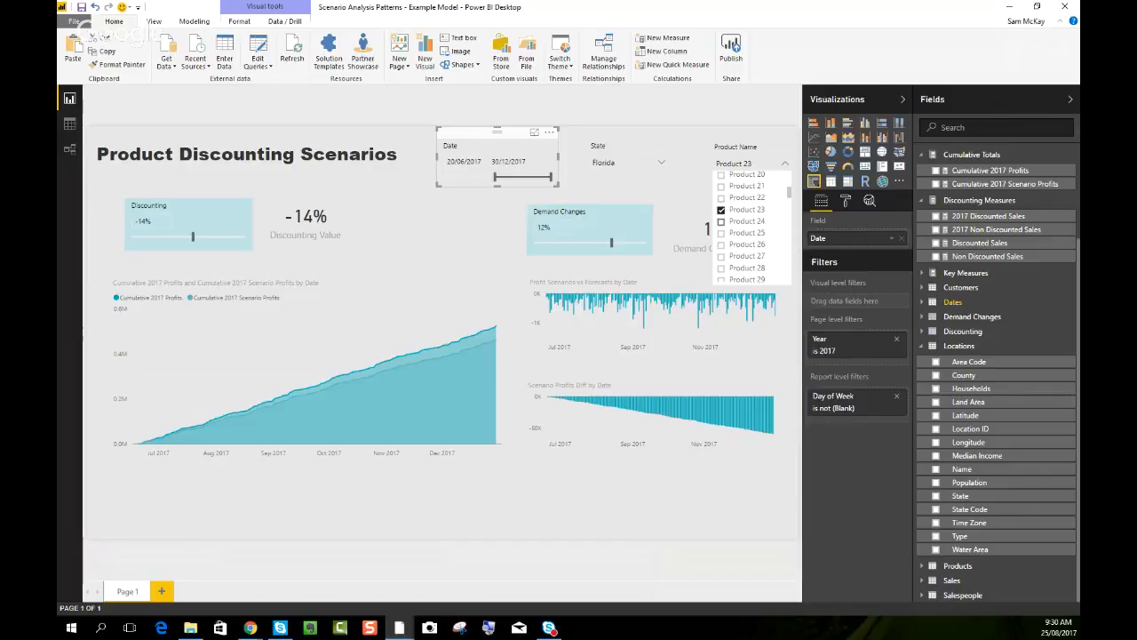
pyautogui.keyDown('ctrl'); pyautogui.click(722, 221); pyautogui.keyUp('ctrl')
pyautogui.keyDown('ctrl'); pyautogui.click(722, 233); pyautogui.keyUp('ctrl')
pyautogui.keyDown('ctrl'); pyautogui.click(722, 245); pyautogui.keyUp('ctrl')
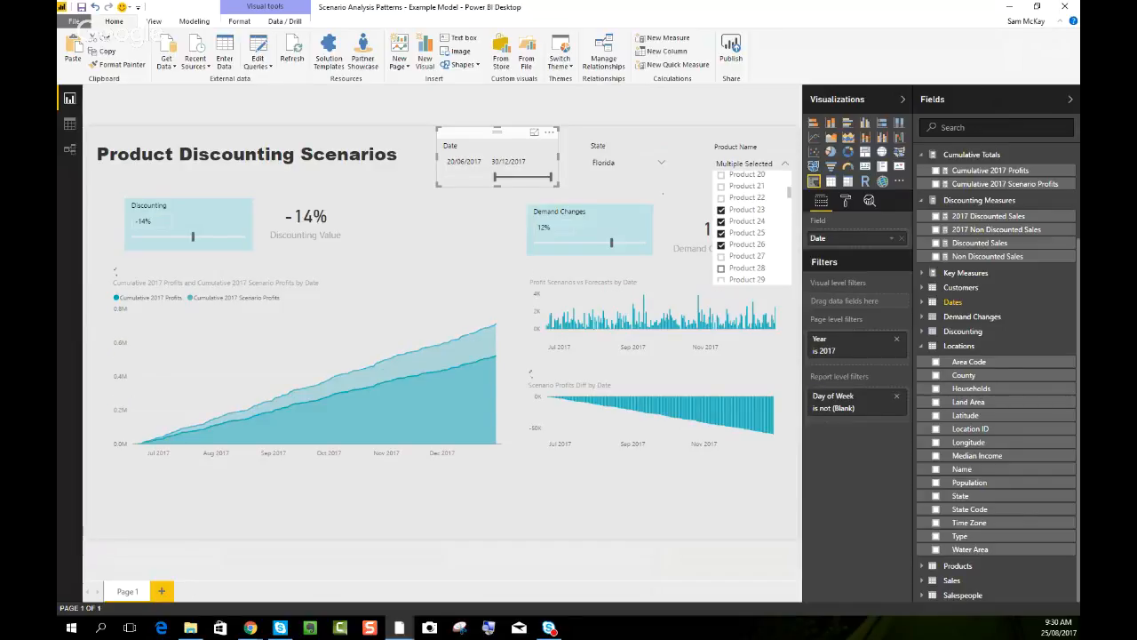
pyautogui.keyDown('ctrl'); pyautogui.click(721, 269); pyautogui.keyUp('ctrl')
pyautogui.click(786, 164)
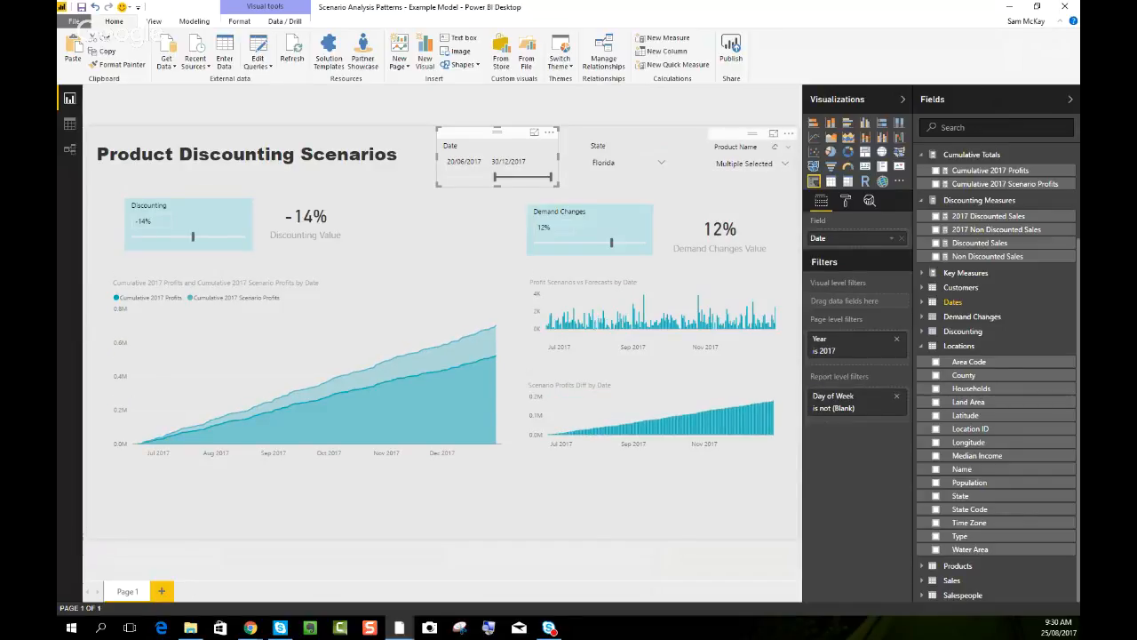
# - Set Discounting to -20% and Demand Changes to 4%, and nudge the cumulative profits area chart up slightly
pyautogui.moveTo(192, 237); pyautogui.dragTo(177, 236)
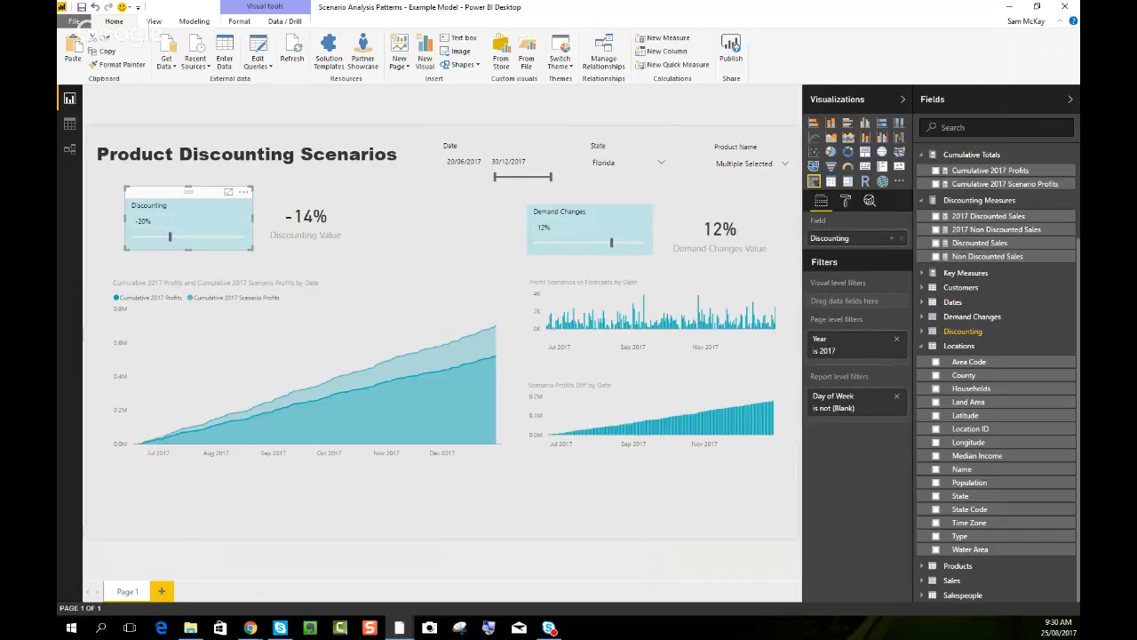
pyautogui.moveTo(612, 242); pyautogui.dragTo(577, 242)
pyautogui.moveTo(311, 362); pyautogui.dragTo(313, 356)
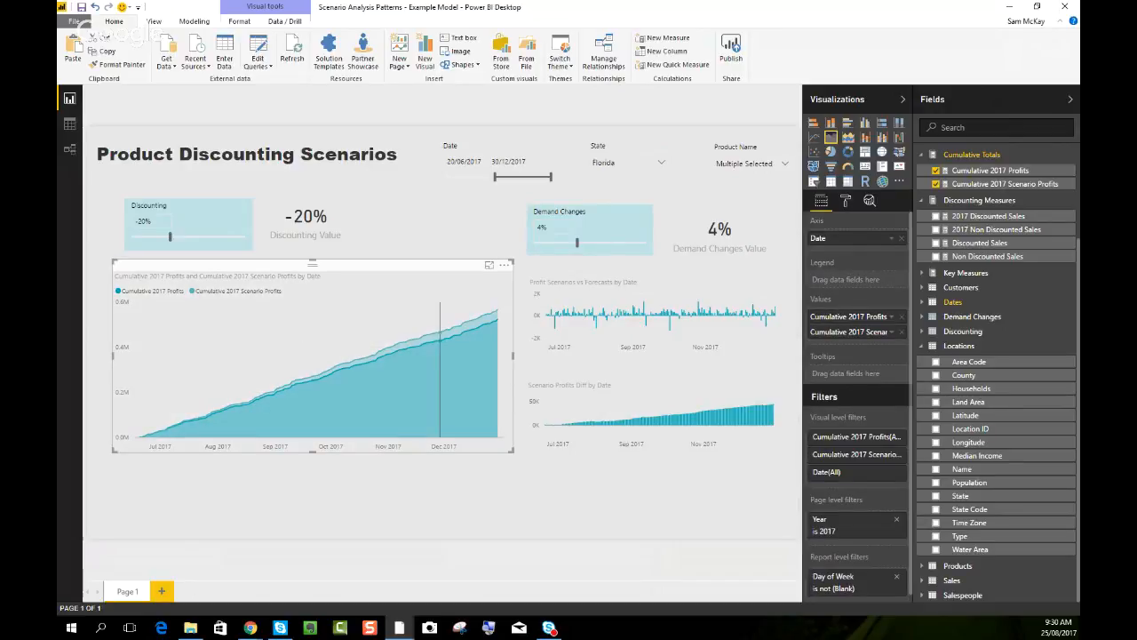
pyautogui.moveTo(495, 307)
pyautogui.click(605, 491)
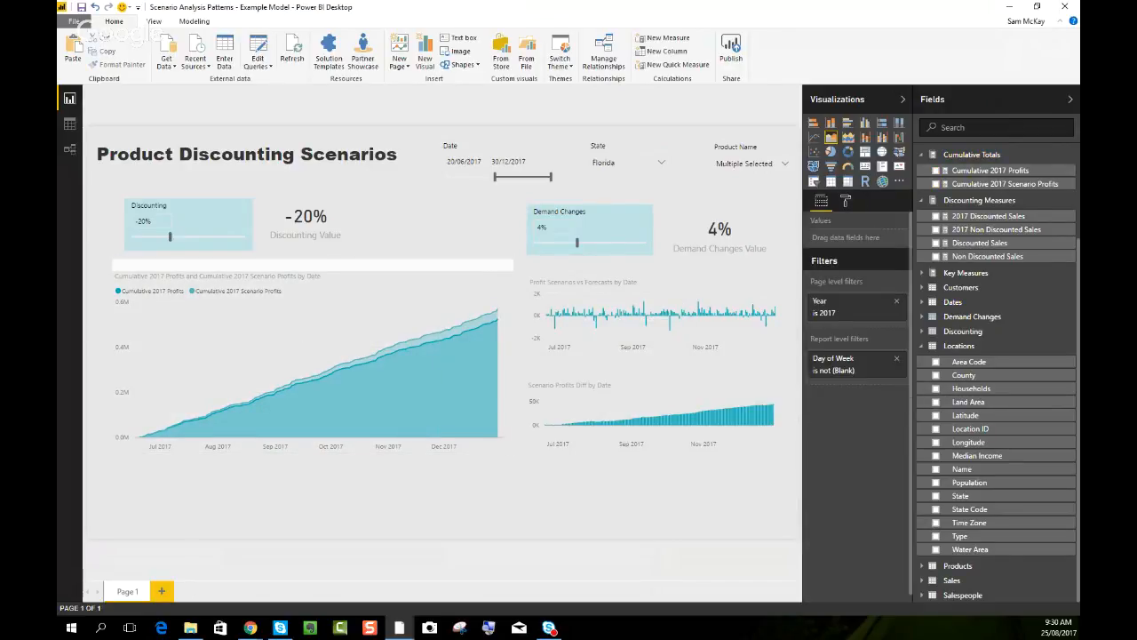
# - Add Cumulative 2017 Scenario Profits to the report page as a card visual
pyautogui.scroll(3, 1005, 297)
pyautogui.moveTo(1004, 297); pyautogui.dragTo(293, 506)
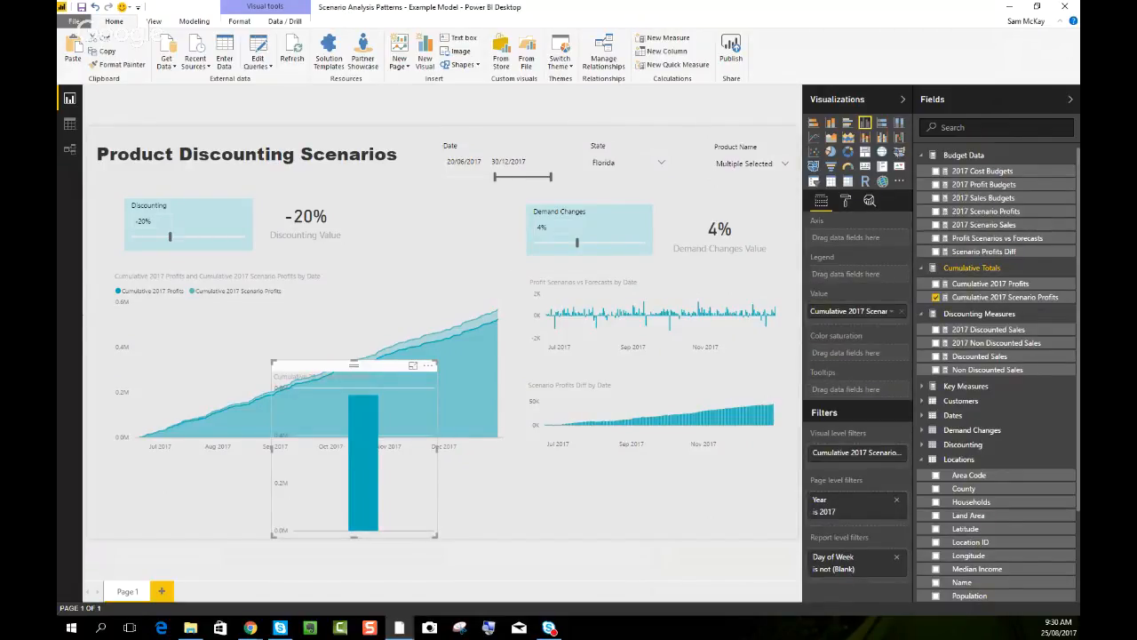
pyautogui.click(865, 166)
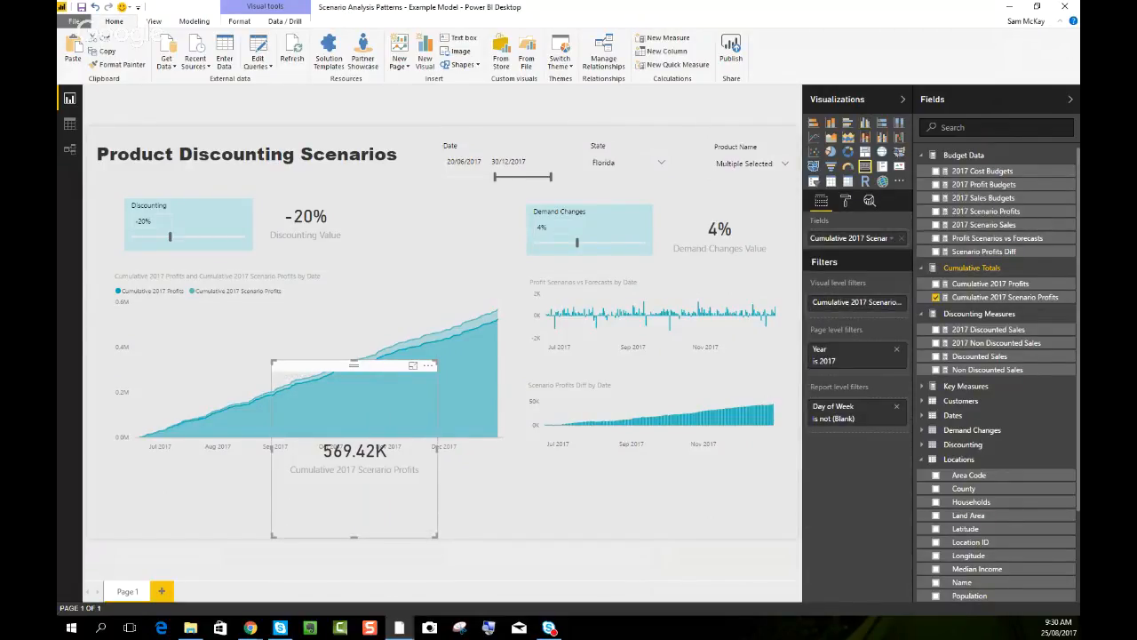
# - Shrink the scenario profits card and place it beneath the area chart, and duplicate it alongside as a card showing Scenario Profits Diff
pyautogui.moveTo(436, 362); pyautogui.dragTo(305, 482)
pyautogui.click(1004, 297)
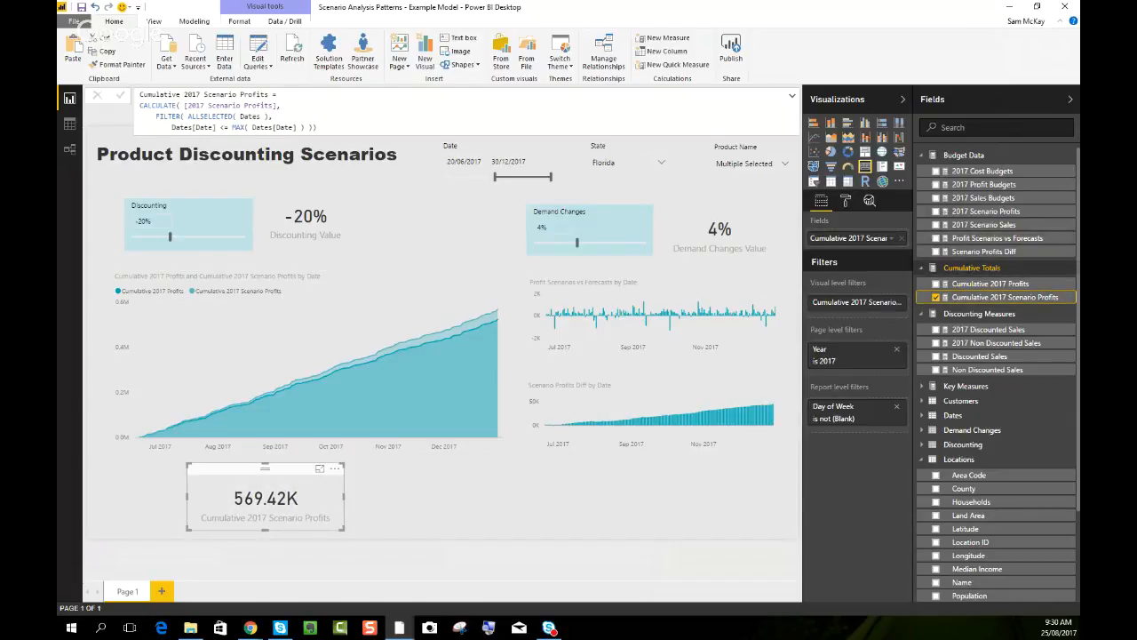
pyautogui.hotkey('ctrl', 'v')
pyautogui.moveTo(280, 486); pyautogui.dragTo(474, 487)
pyautogui.moveTo(985, 252); pyautogui.dragTo(853, 239)
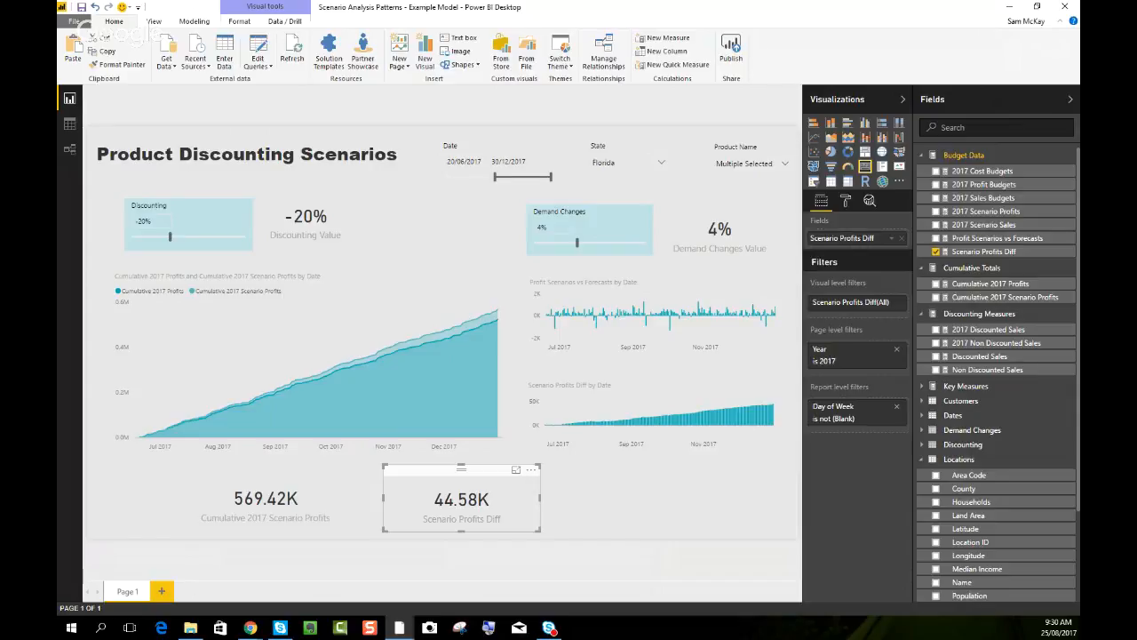
# - Filter the State slicer to New York only, and then clear the selection to include all states
pyautogui.click(661, 163)
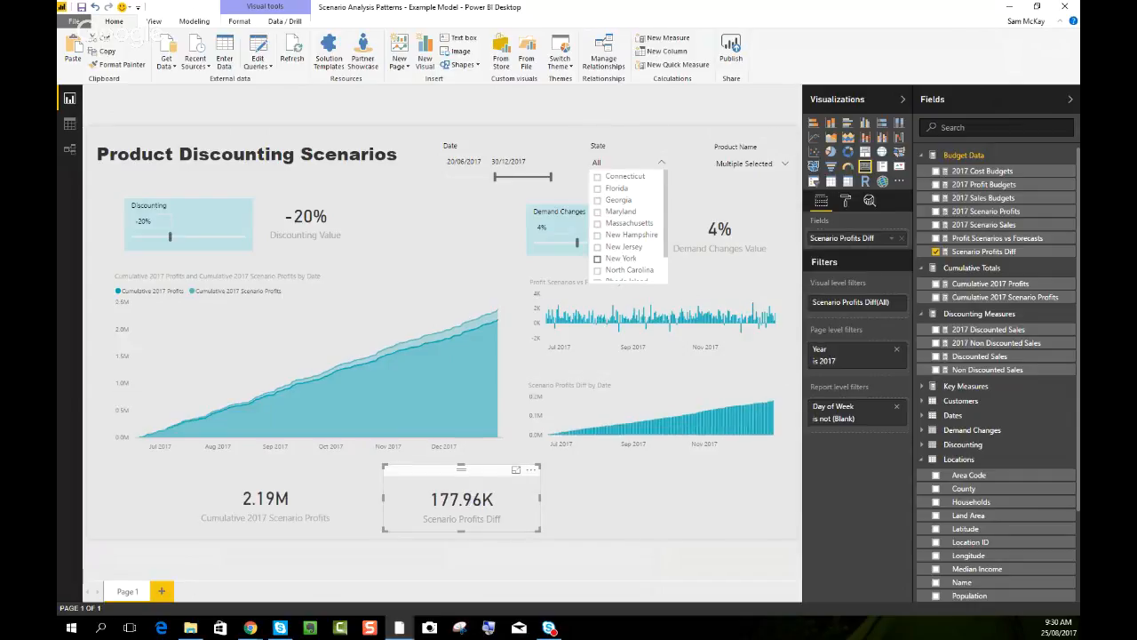
pyautogui.click(598, 259)
pyautogui.click(661, 163)
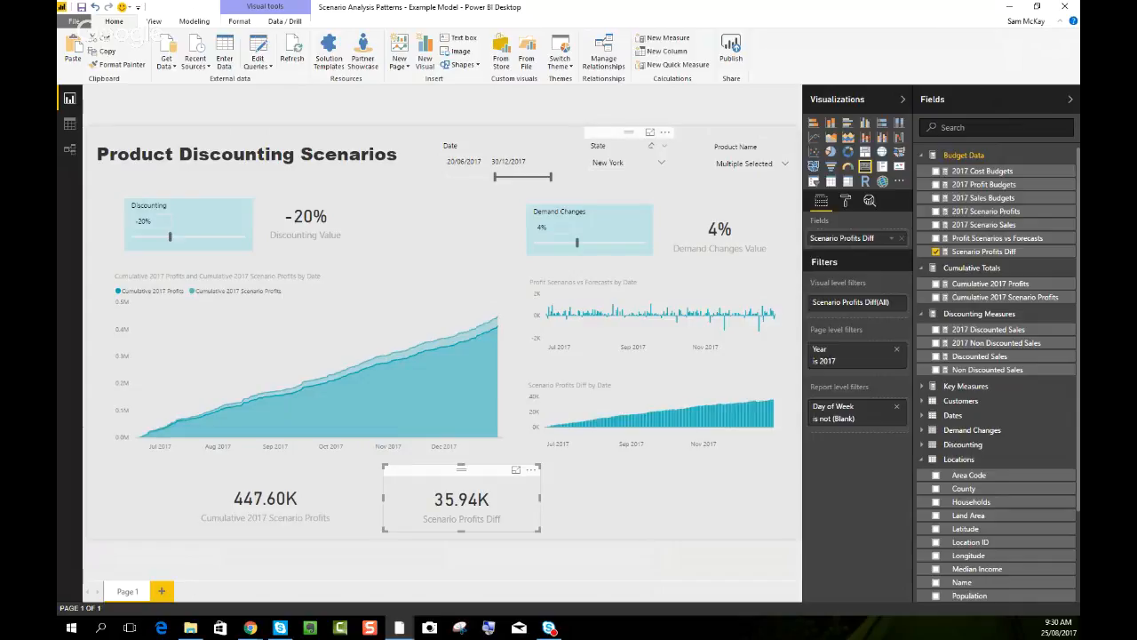
pyautogui.click(661, 163)
pyautogui.click(598, 259)
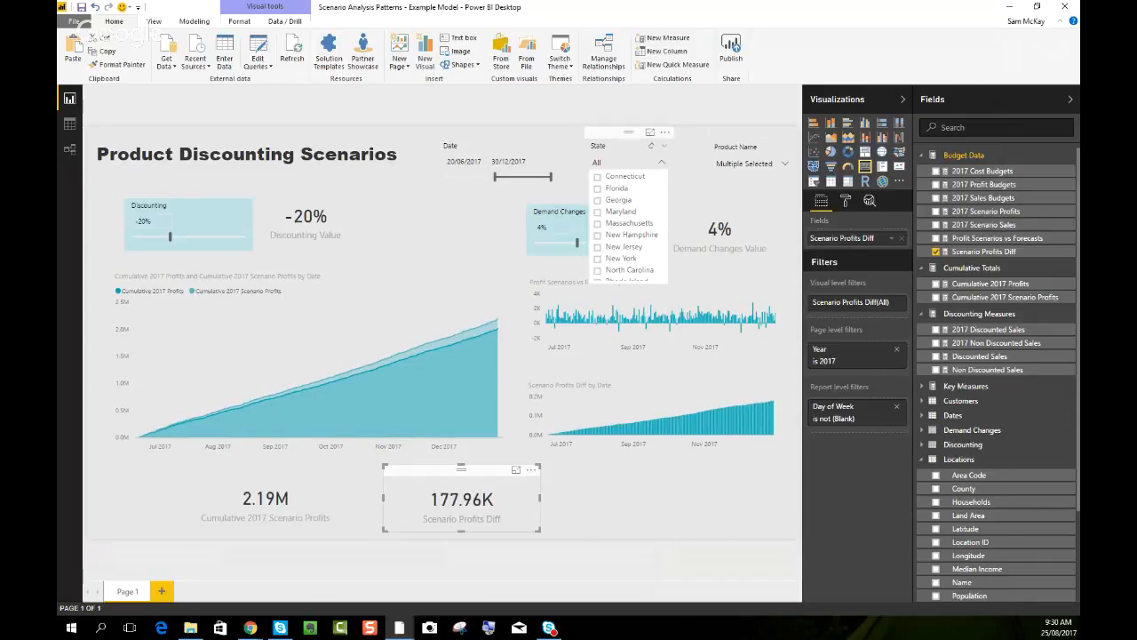
pyautogui.click(661, 163)
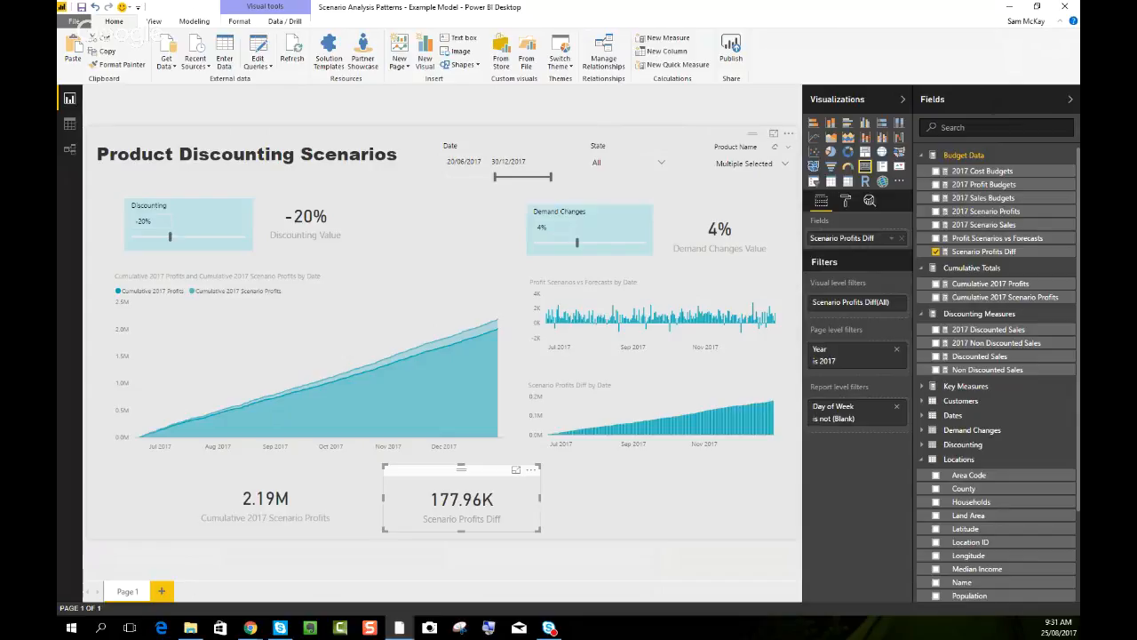
# - Shift the Product Name slicer slightly towards the State slicer and switch to Chrome
pyautogui.moveTo(752, 134); pyautogui.dragTo(745, 135)
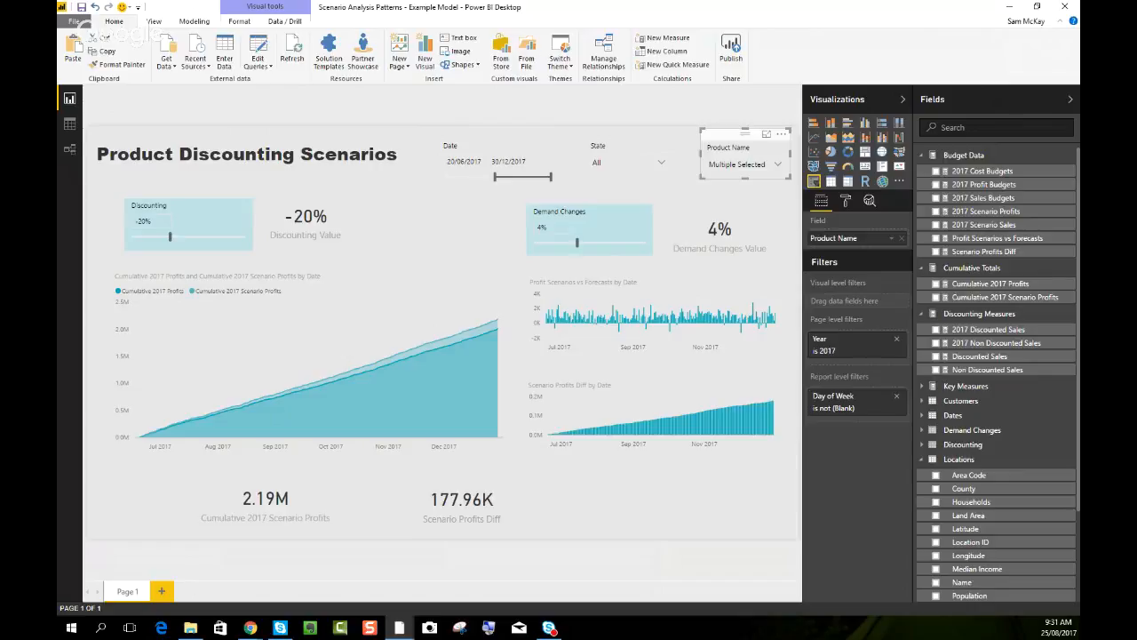
pyautogui.hotkey('alt', 'Tab')
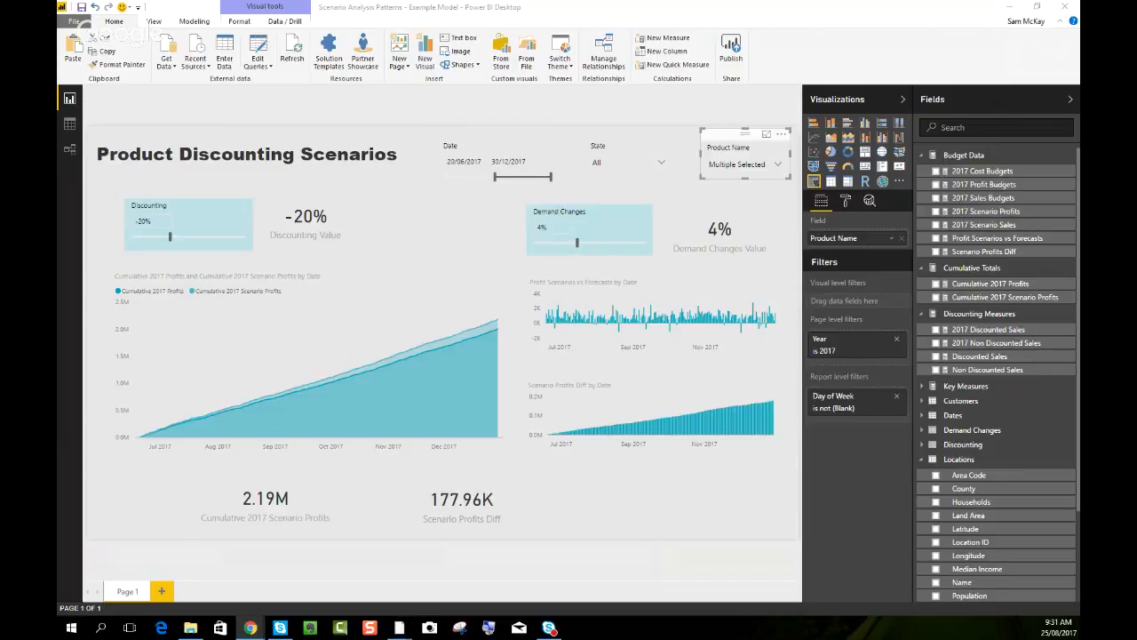